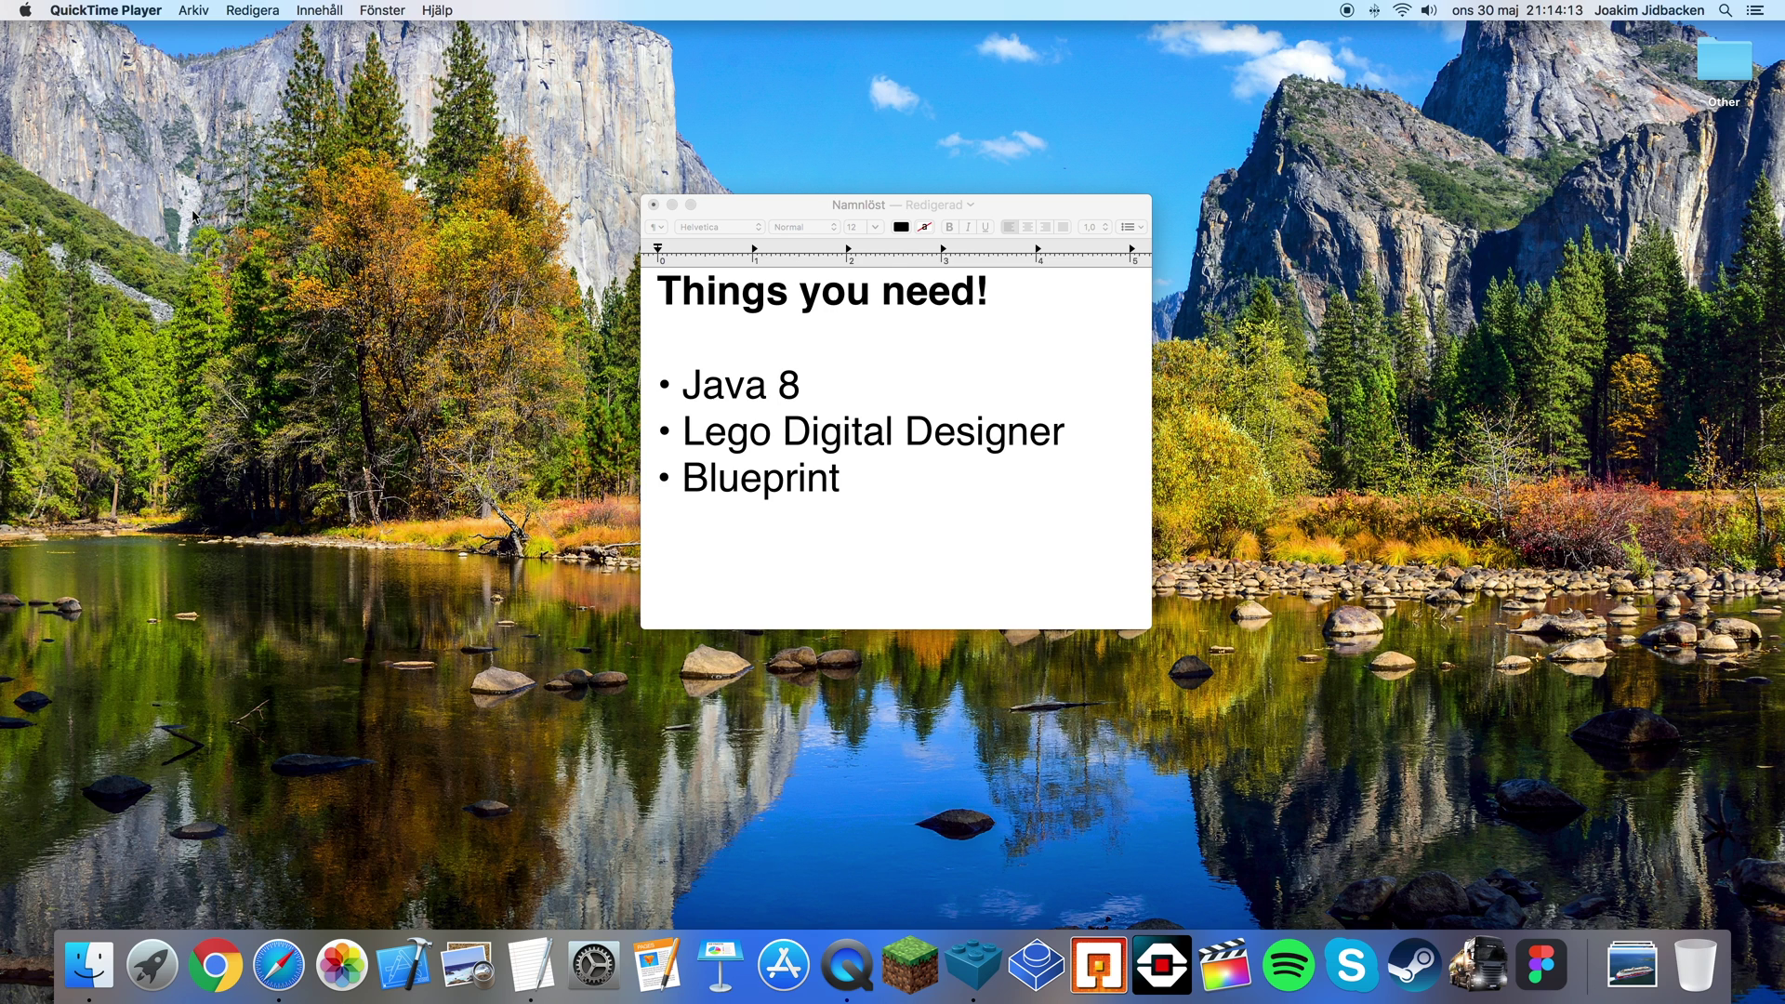
- Bring the 'Things you need!' TextEdit note to the front
click(732, 199)
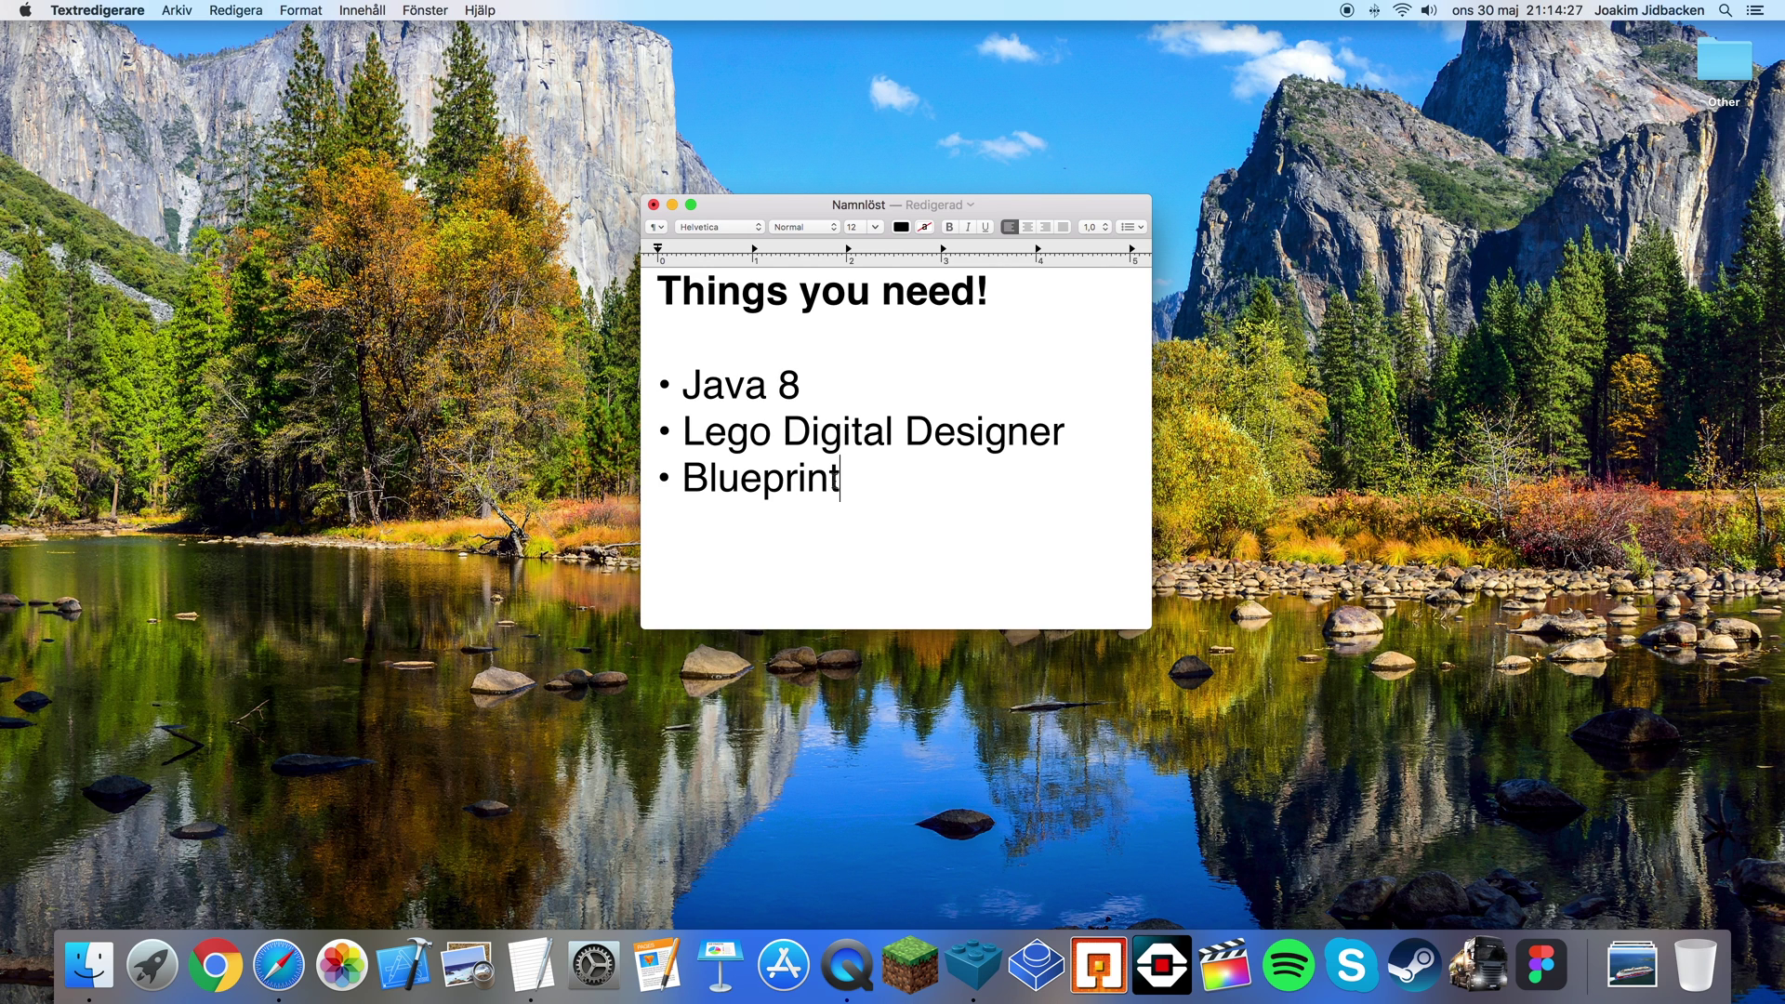
- Minimize the note and search Google in Safari for 'lego blueprint'
click(672, 204)
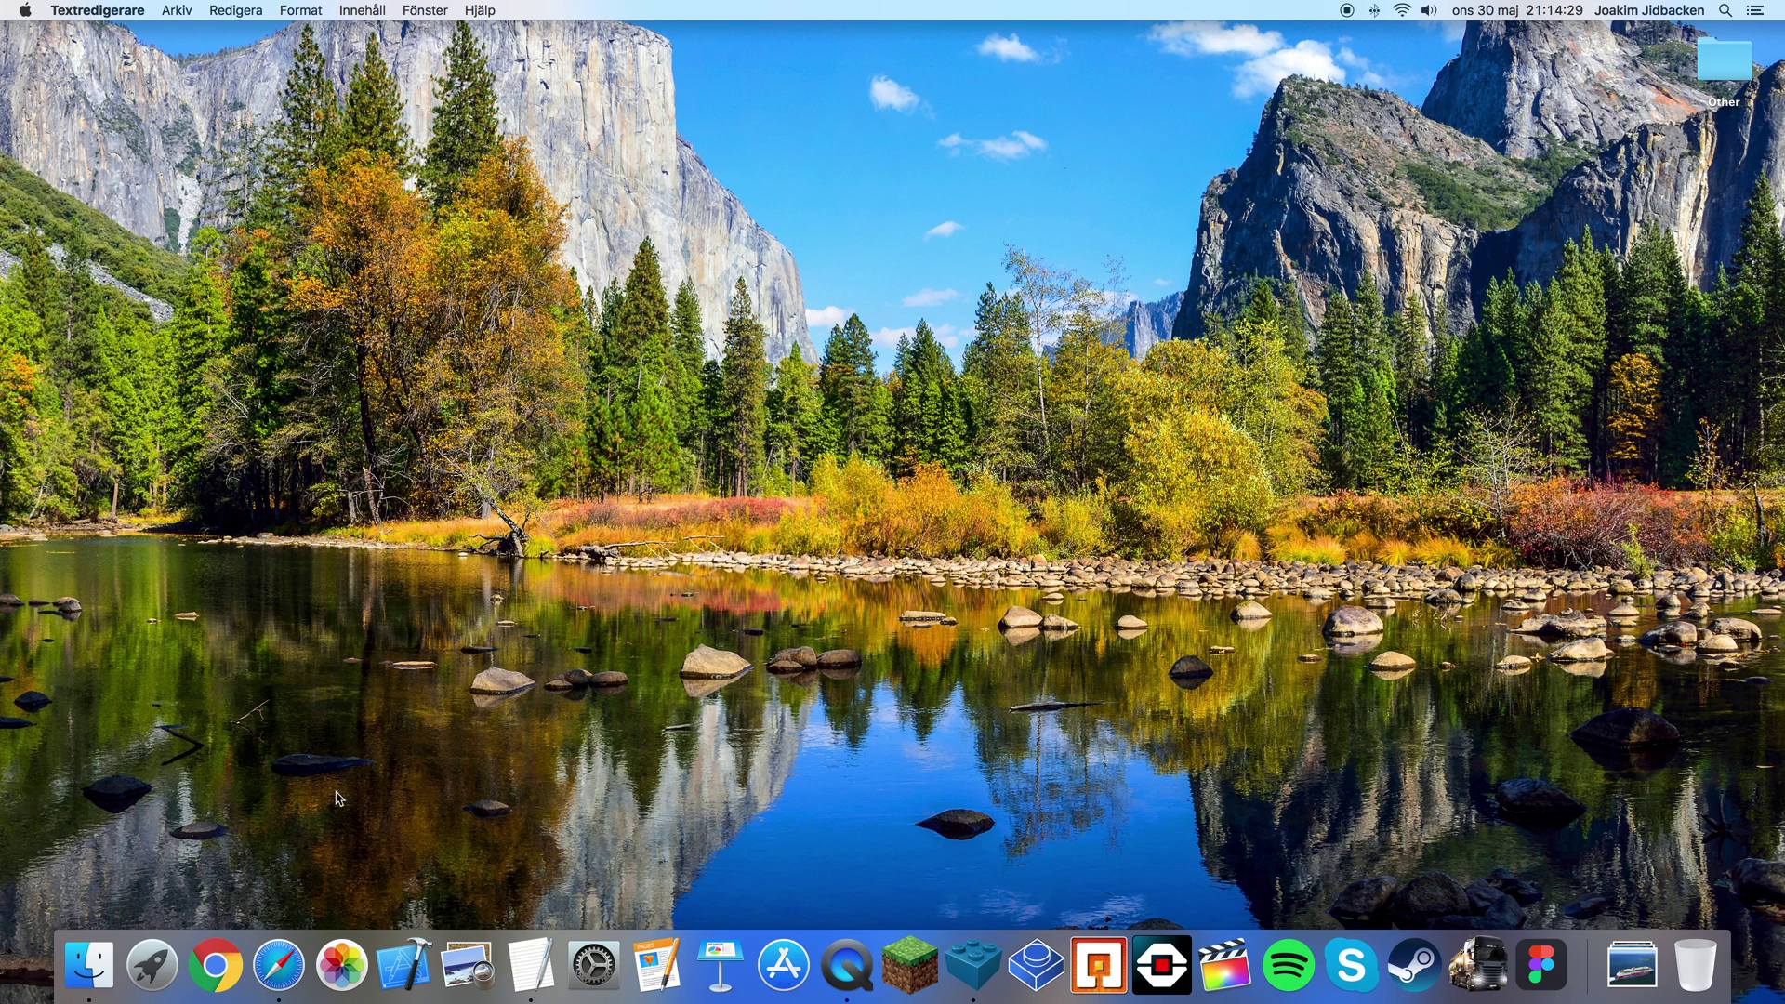
click(289, 945)
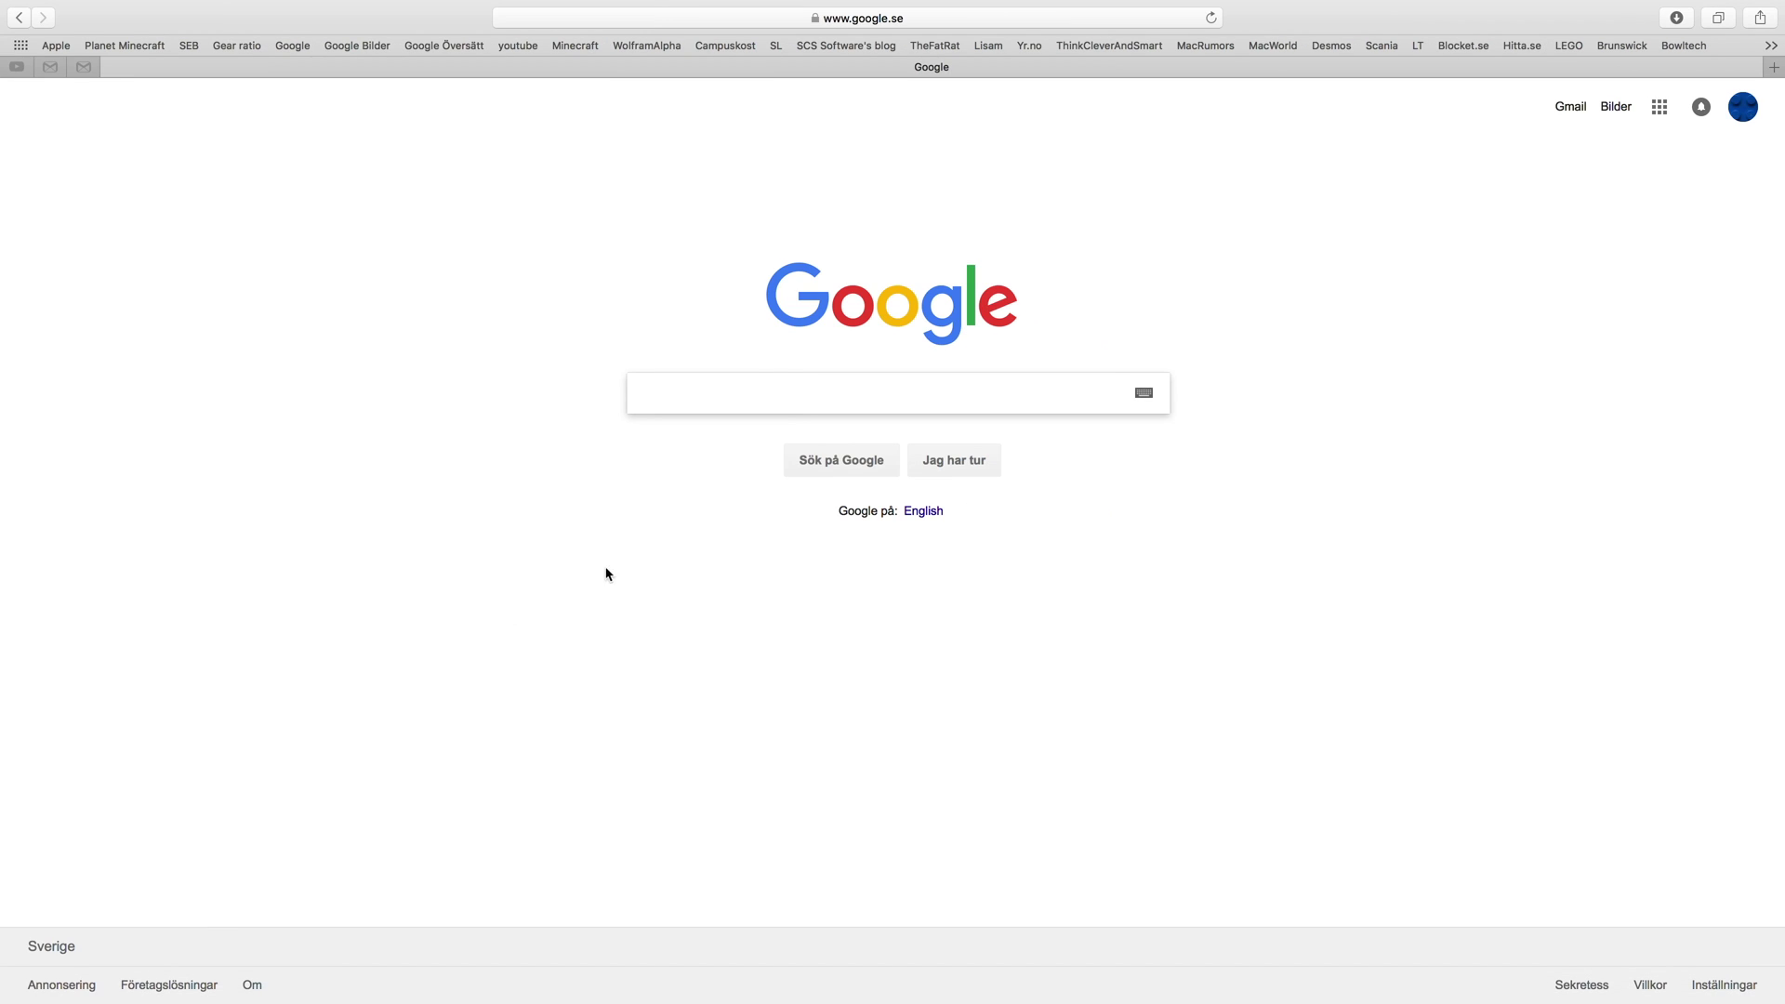
text(l)
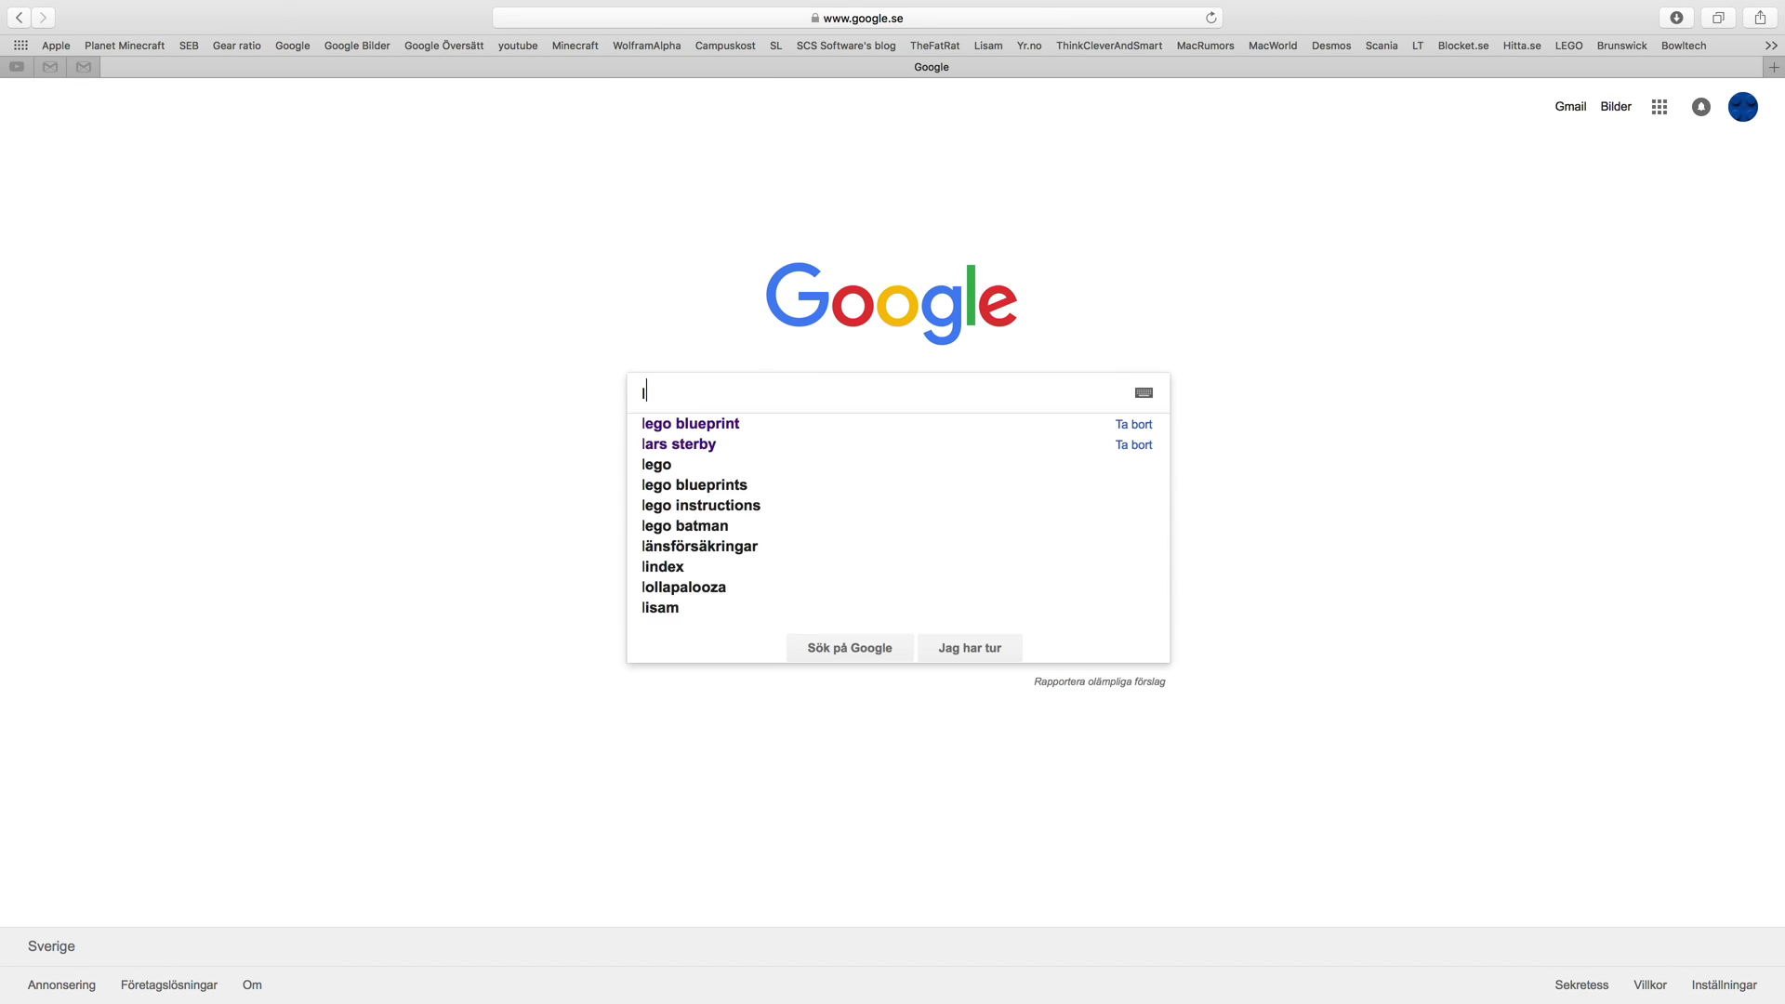
text(ego blueprint)
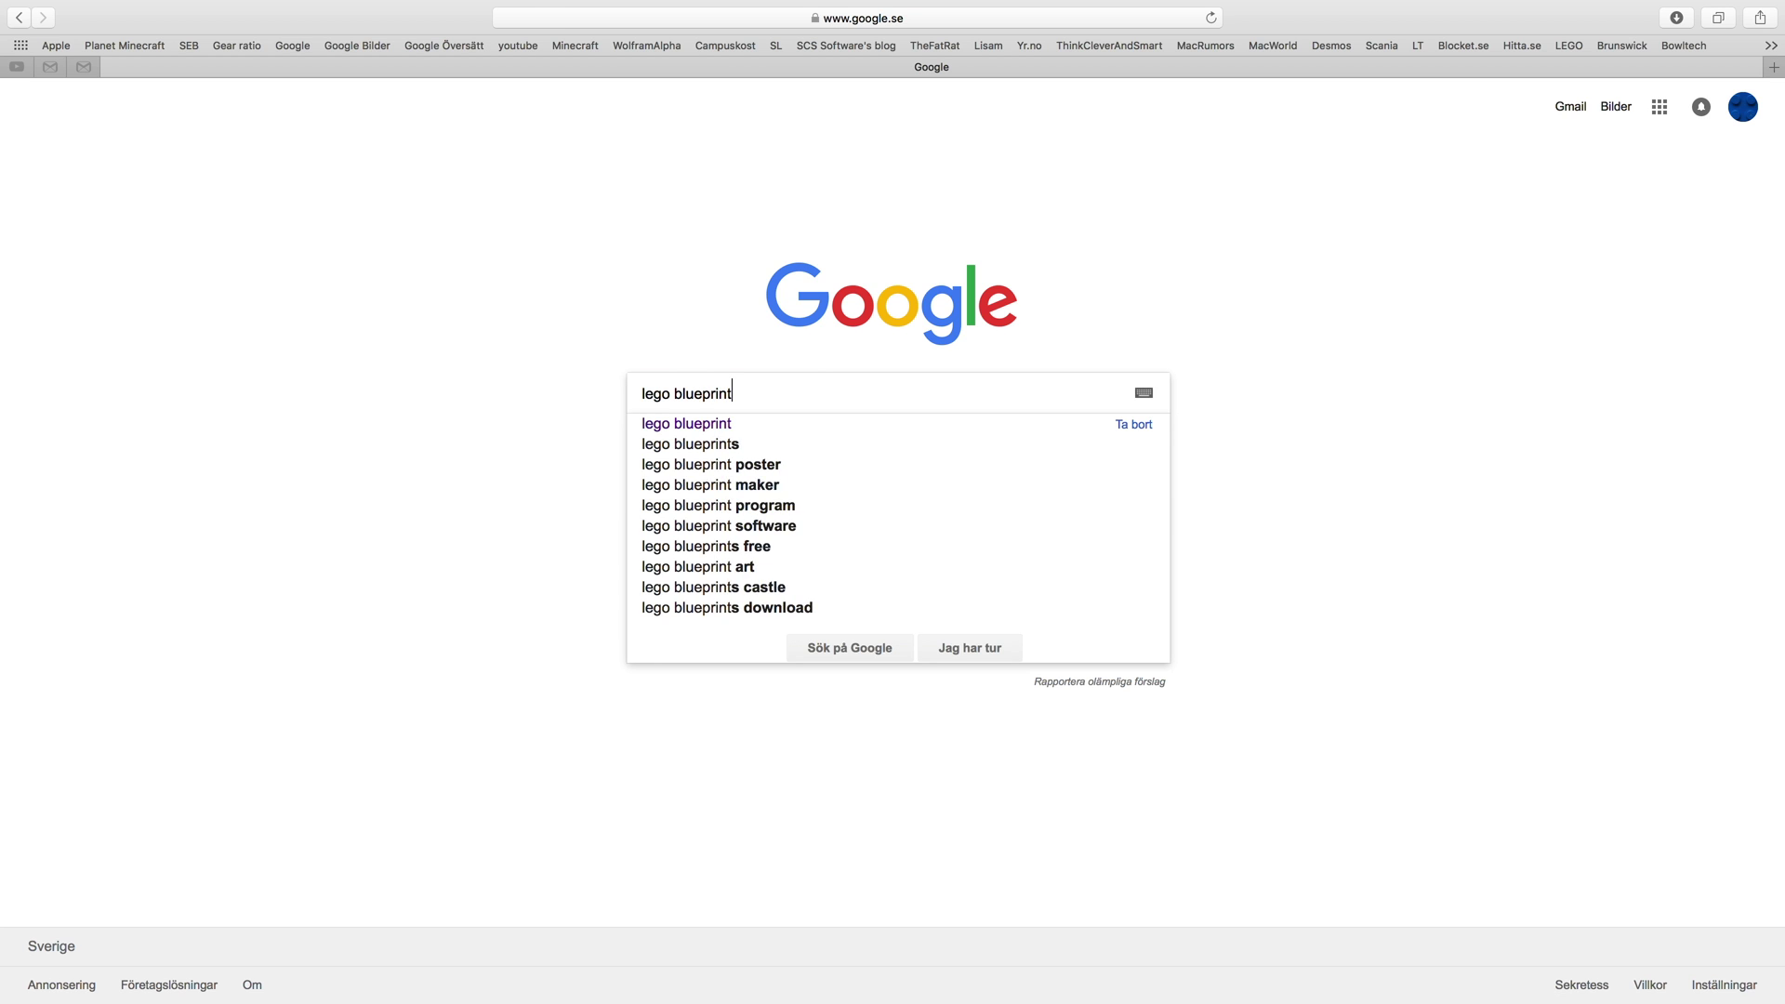
key(Return)
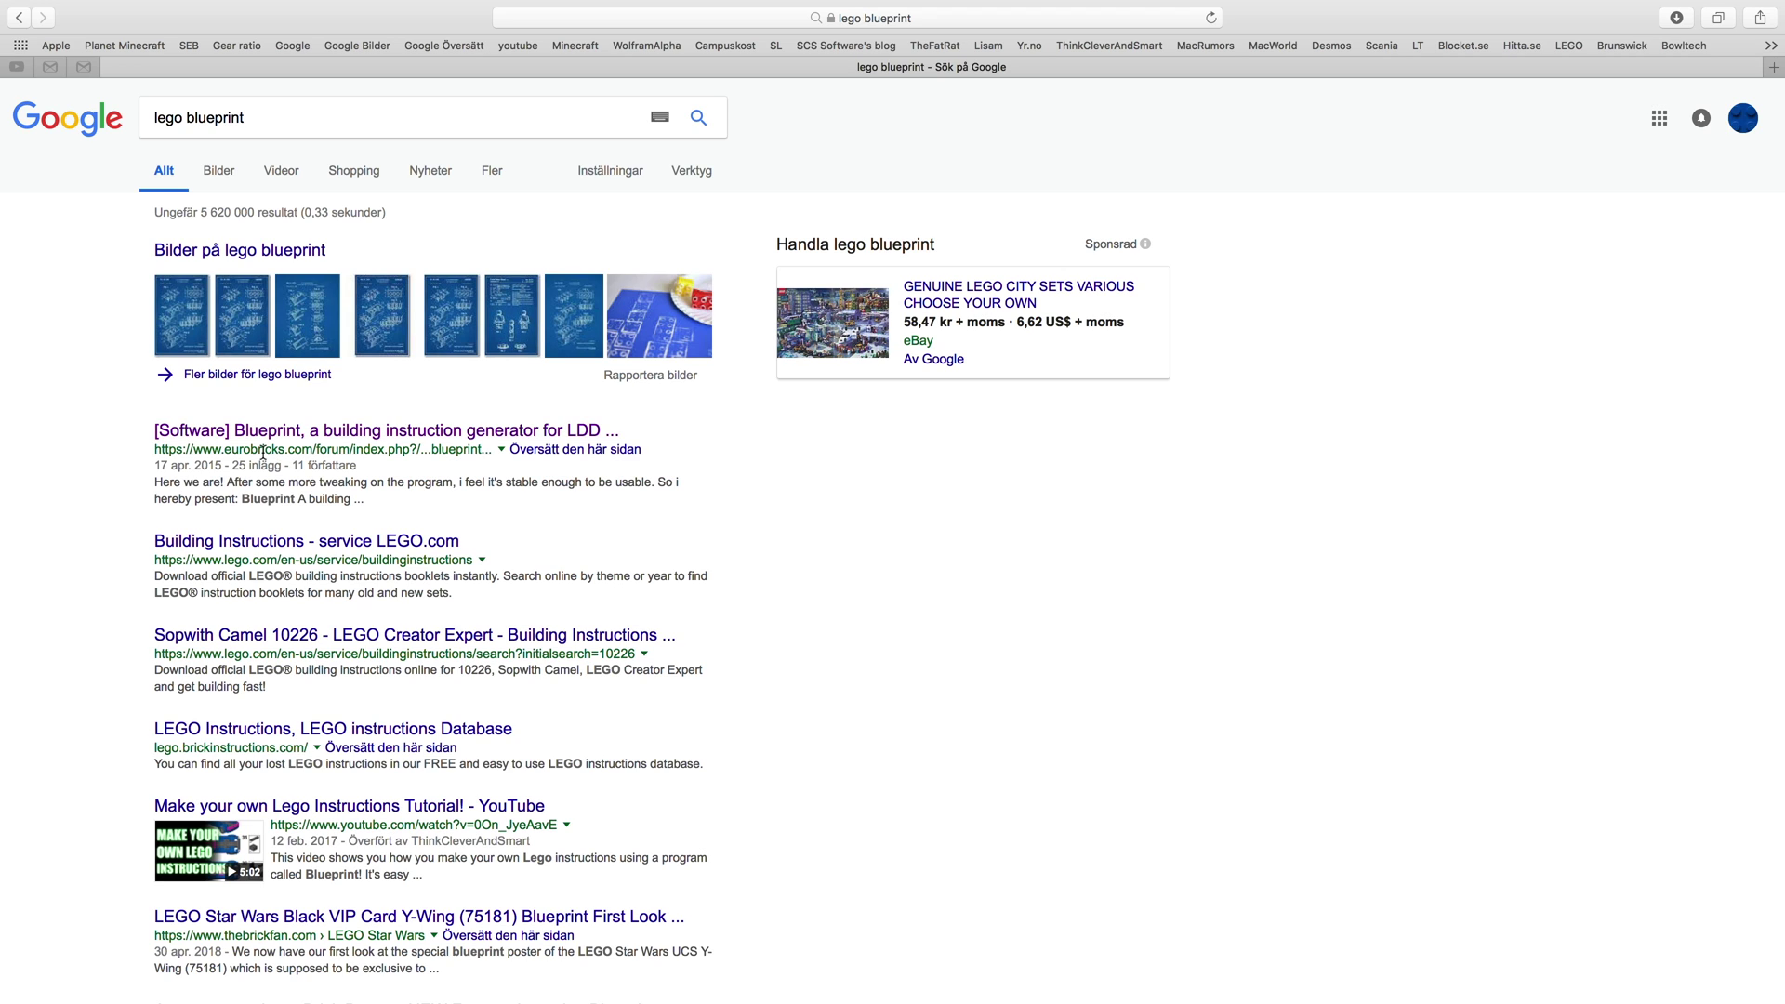
- Open the Eurobricks Blueprint thread and read down to its Requirements and Download sections
click(315, 431)
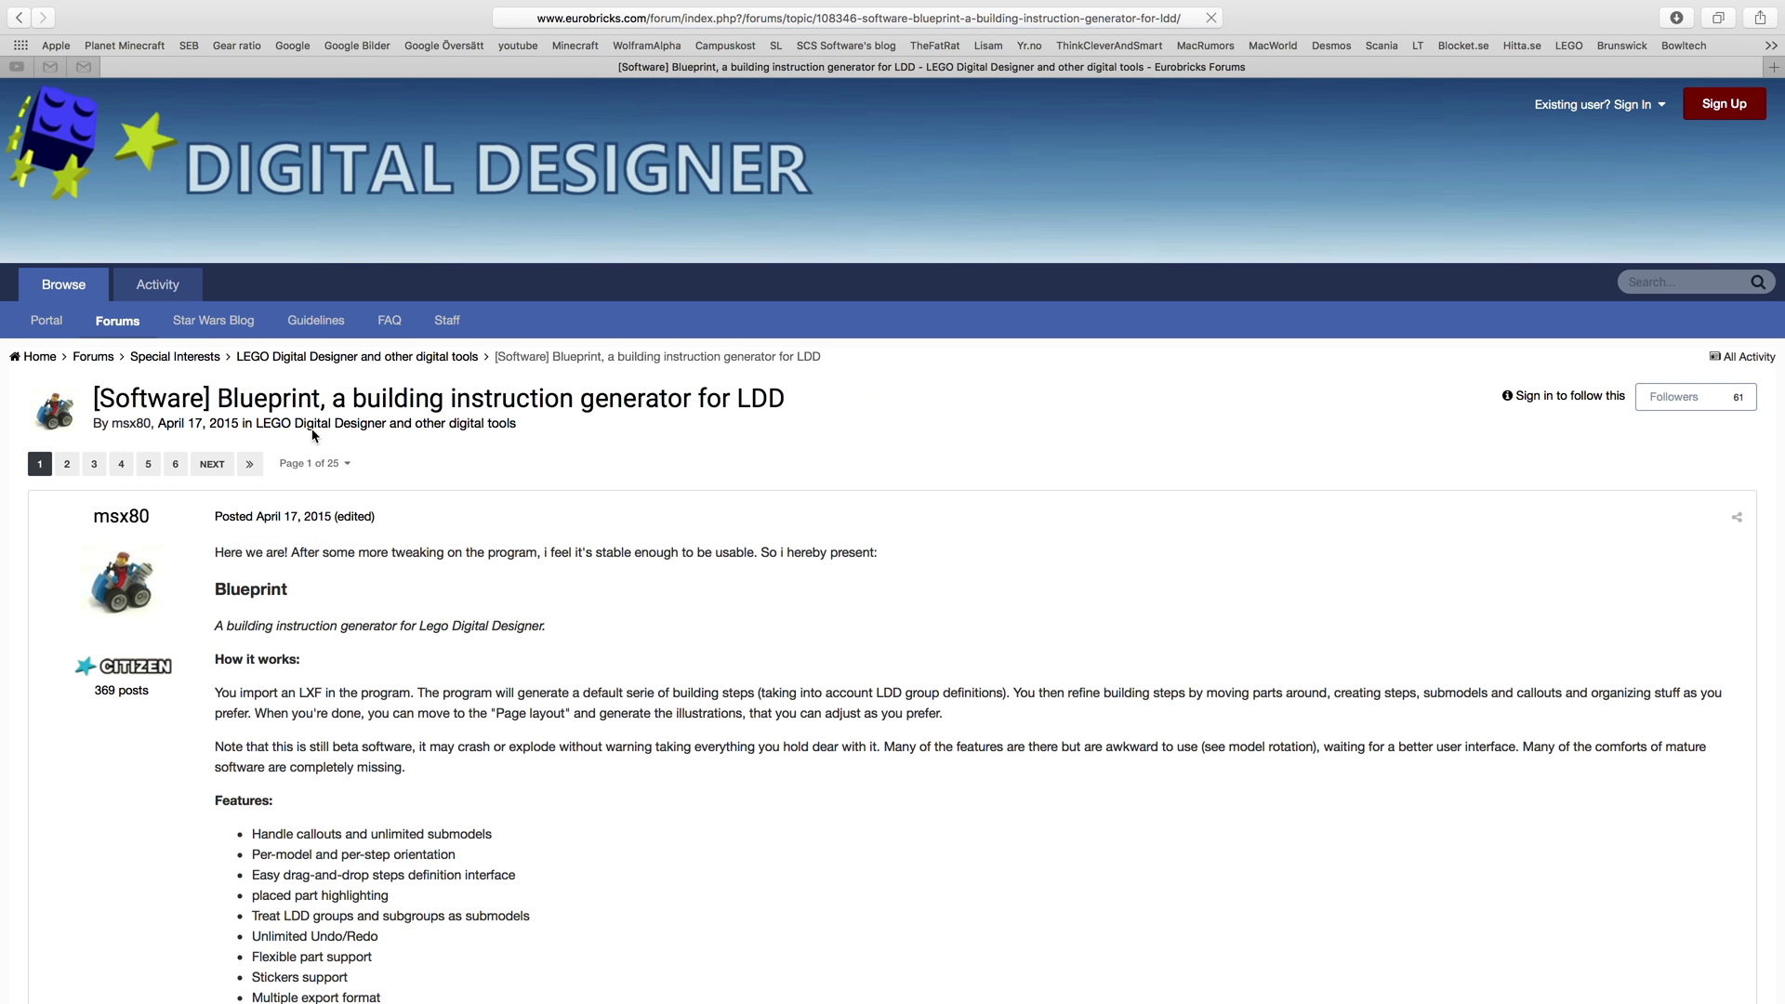
scroll(821, 655, down, 10)
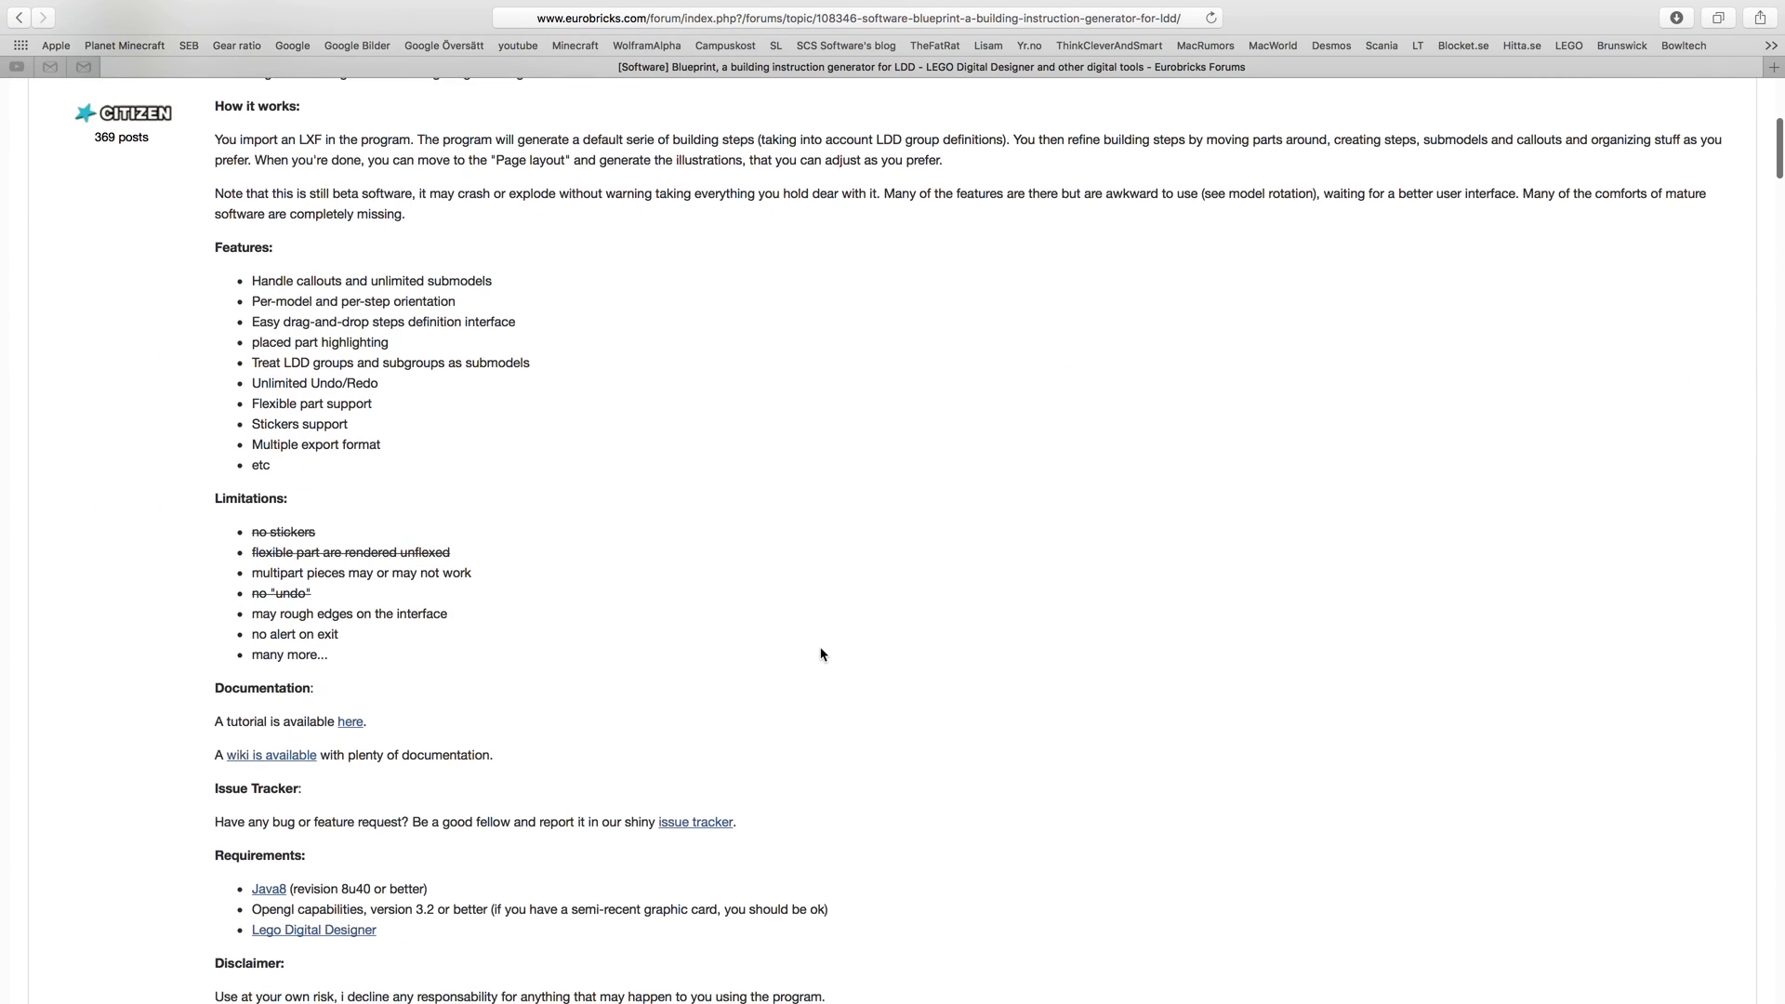
scroll(821, 654, down, 2)
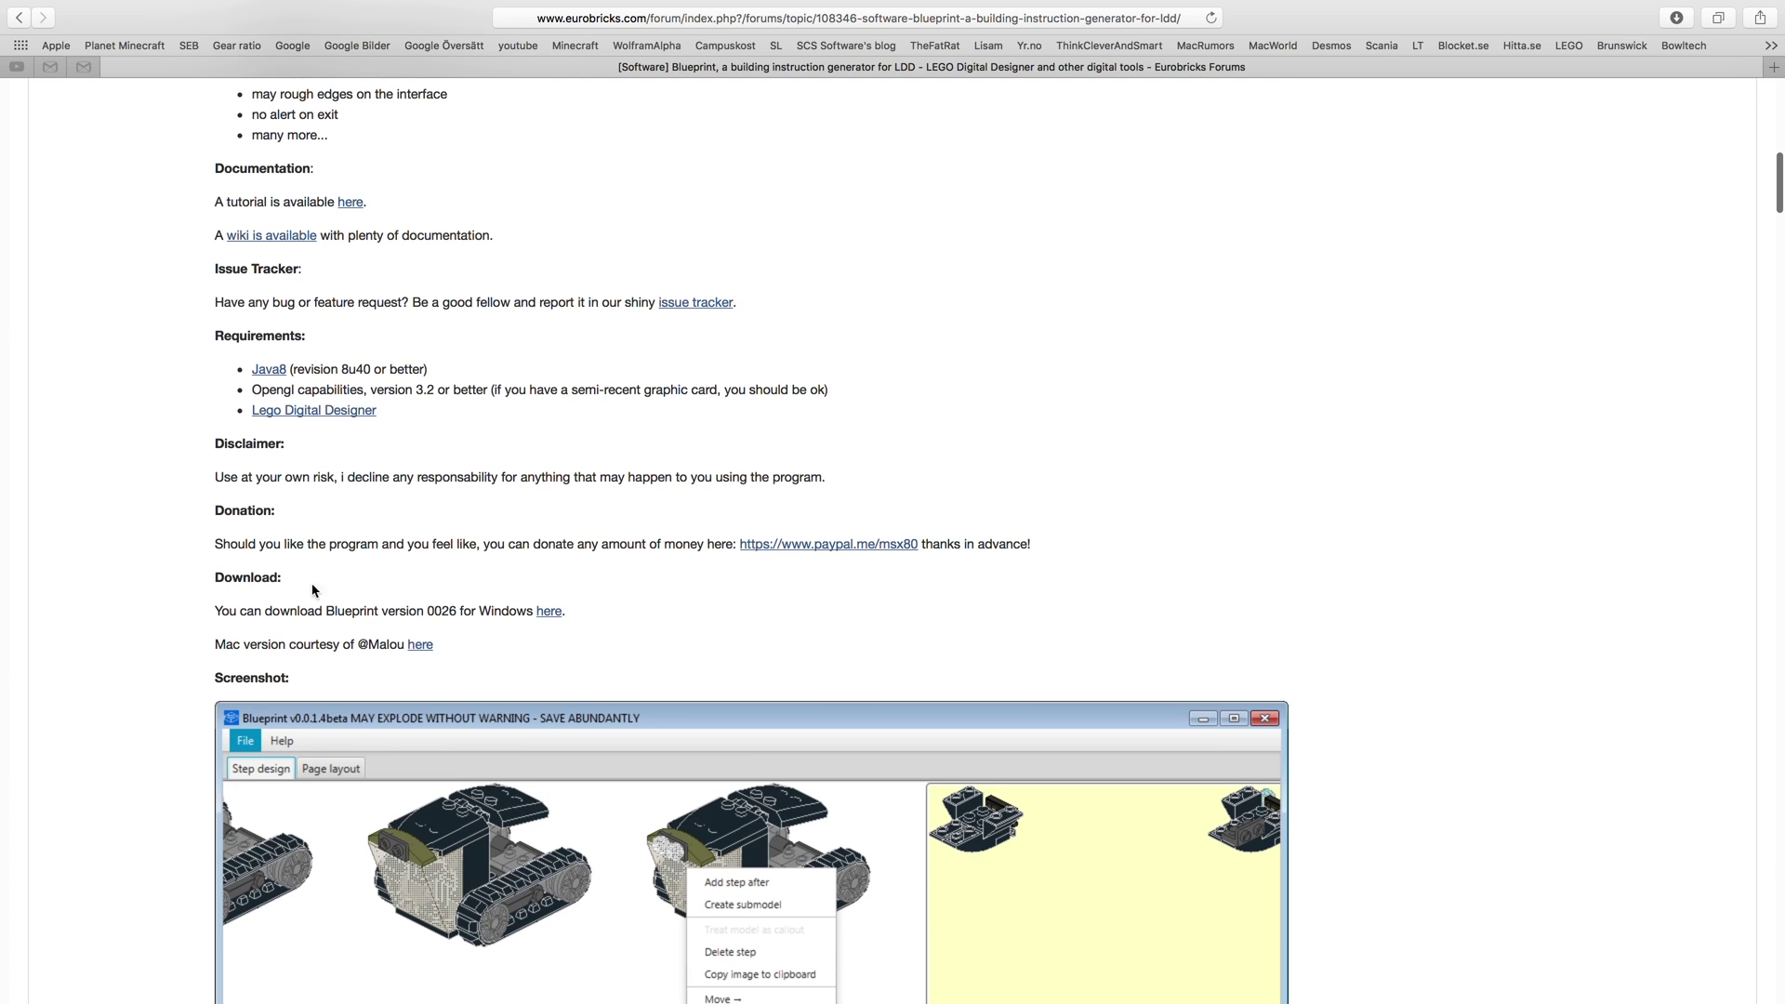
scroll(273, 589, down, 1)
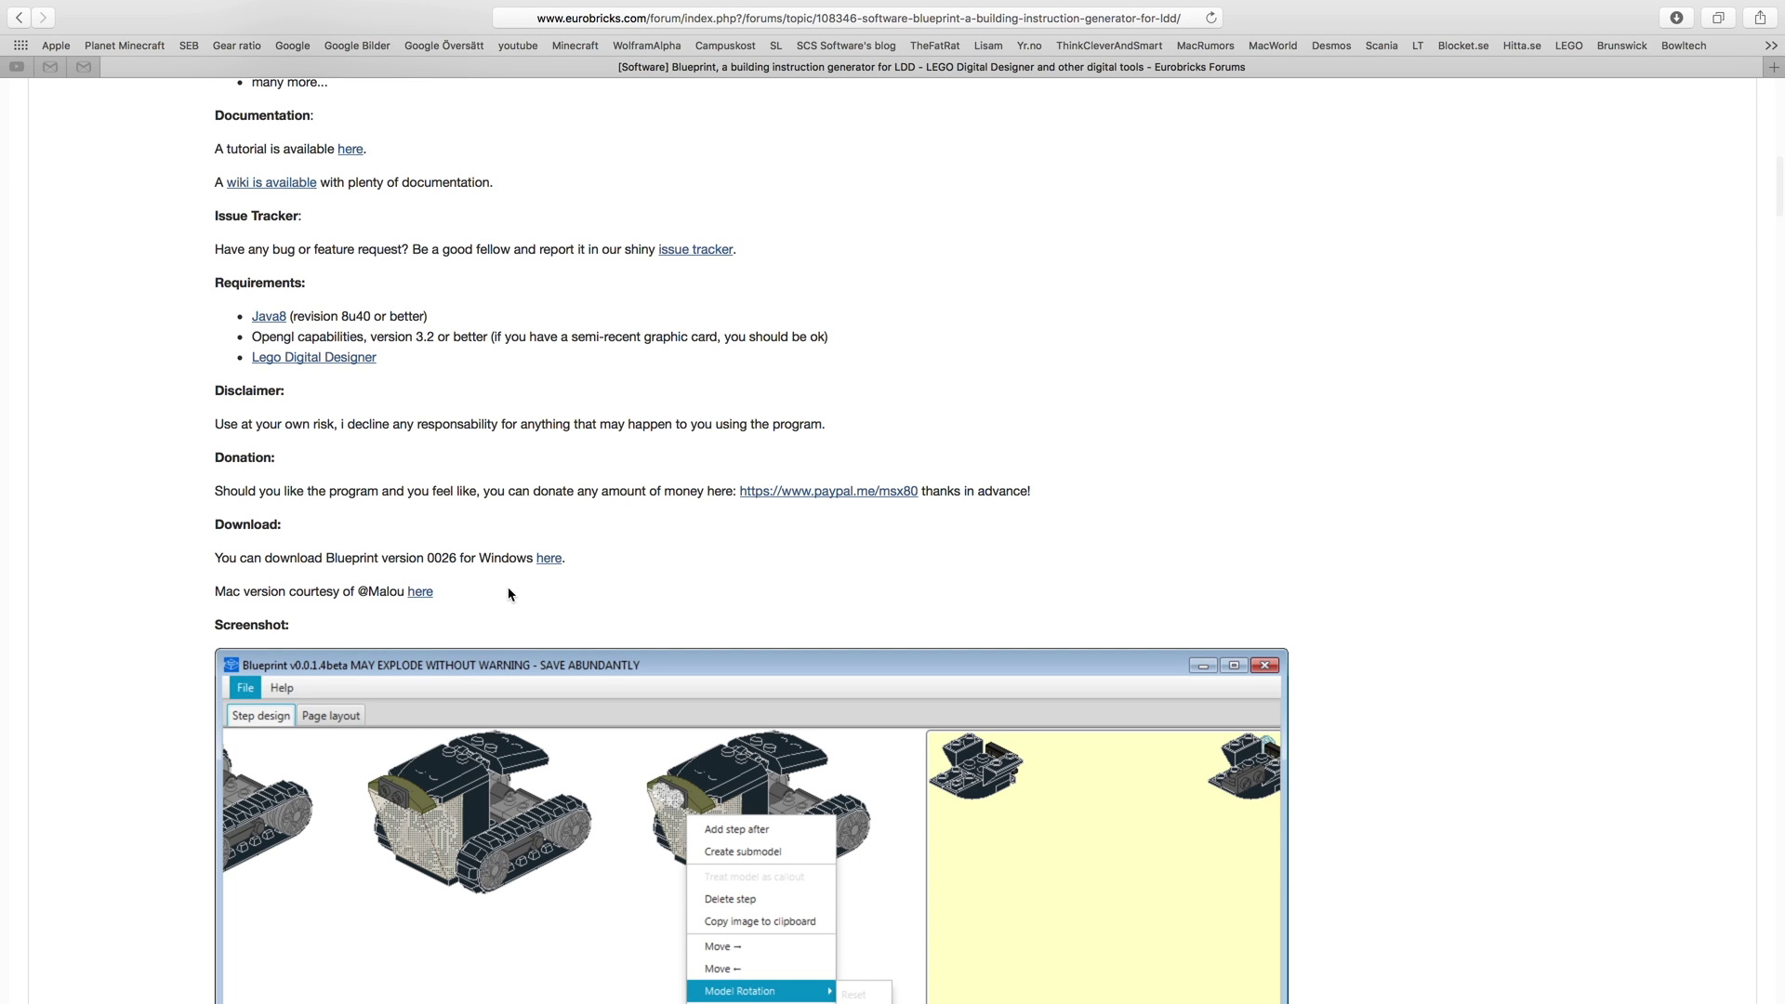
scroll(510, 593, down, 1)
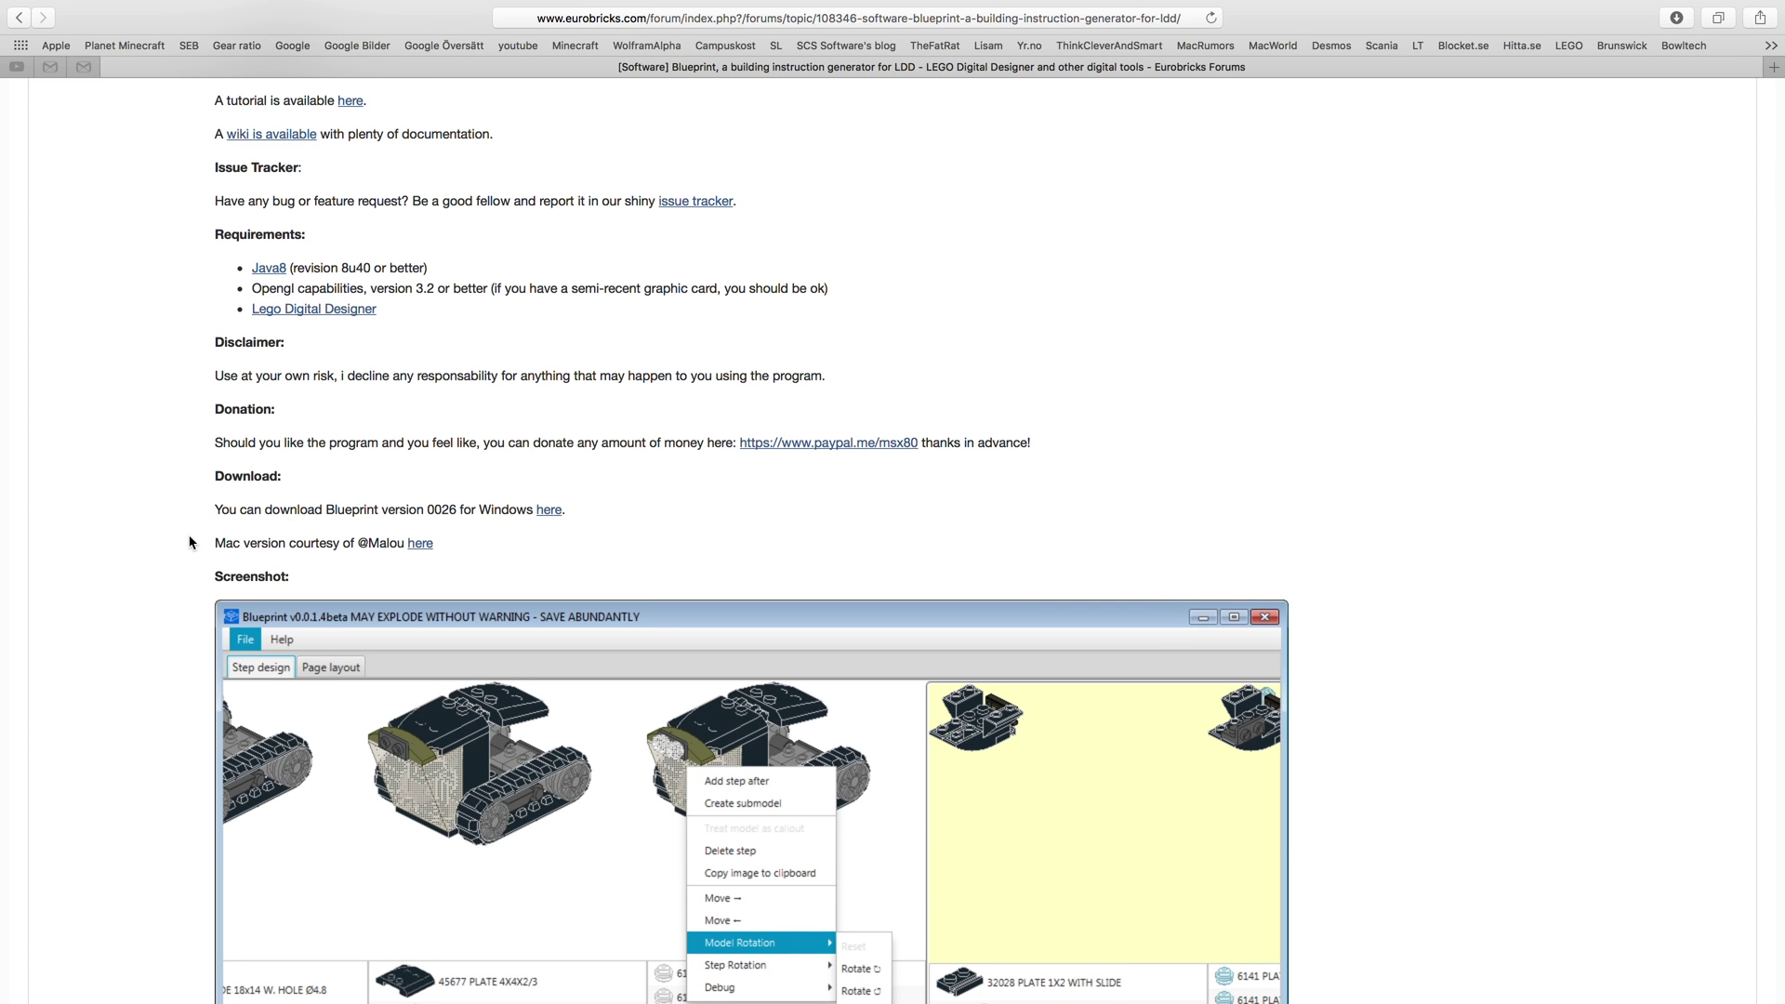
scroll(190, 539, down, 2)
scroll(190, 542, up, 4)
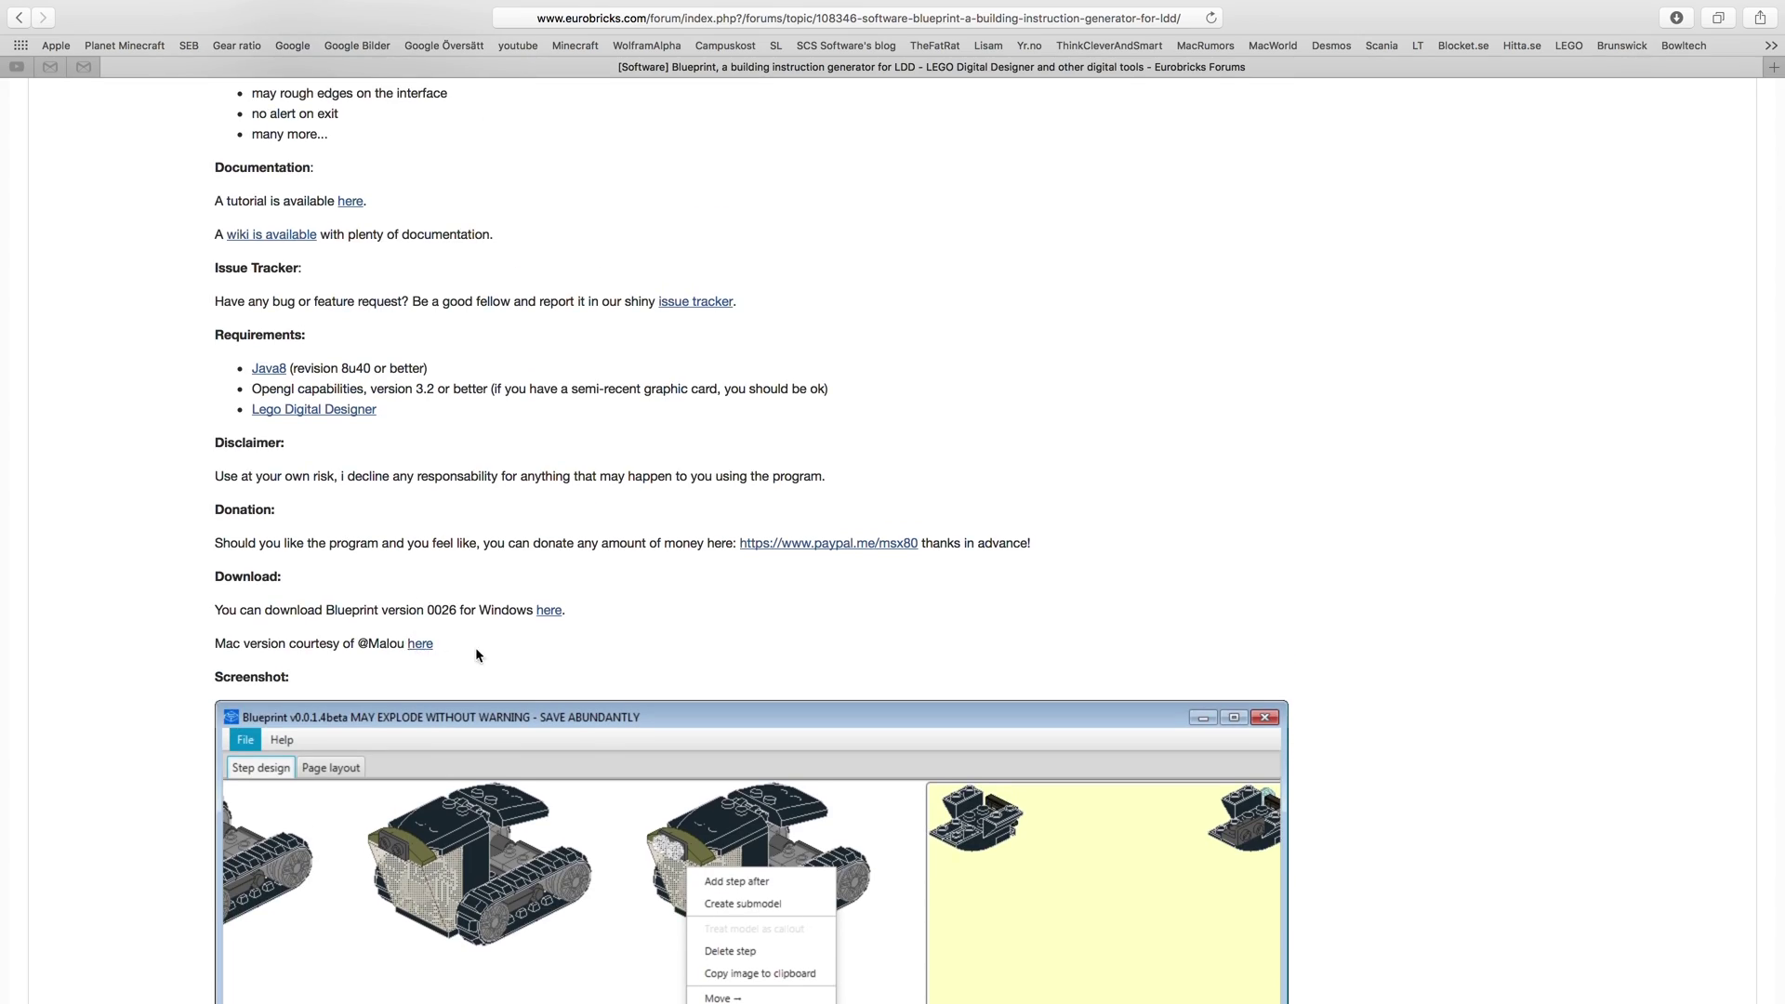
- Switch to the desktop and launch Blueprint and LEGO Digital Designer
key(ctrl+Left)
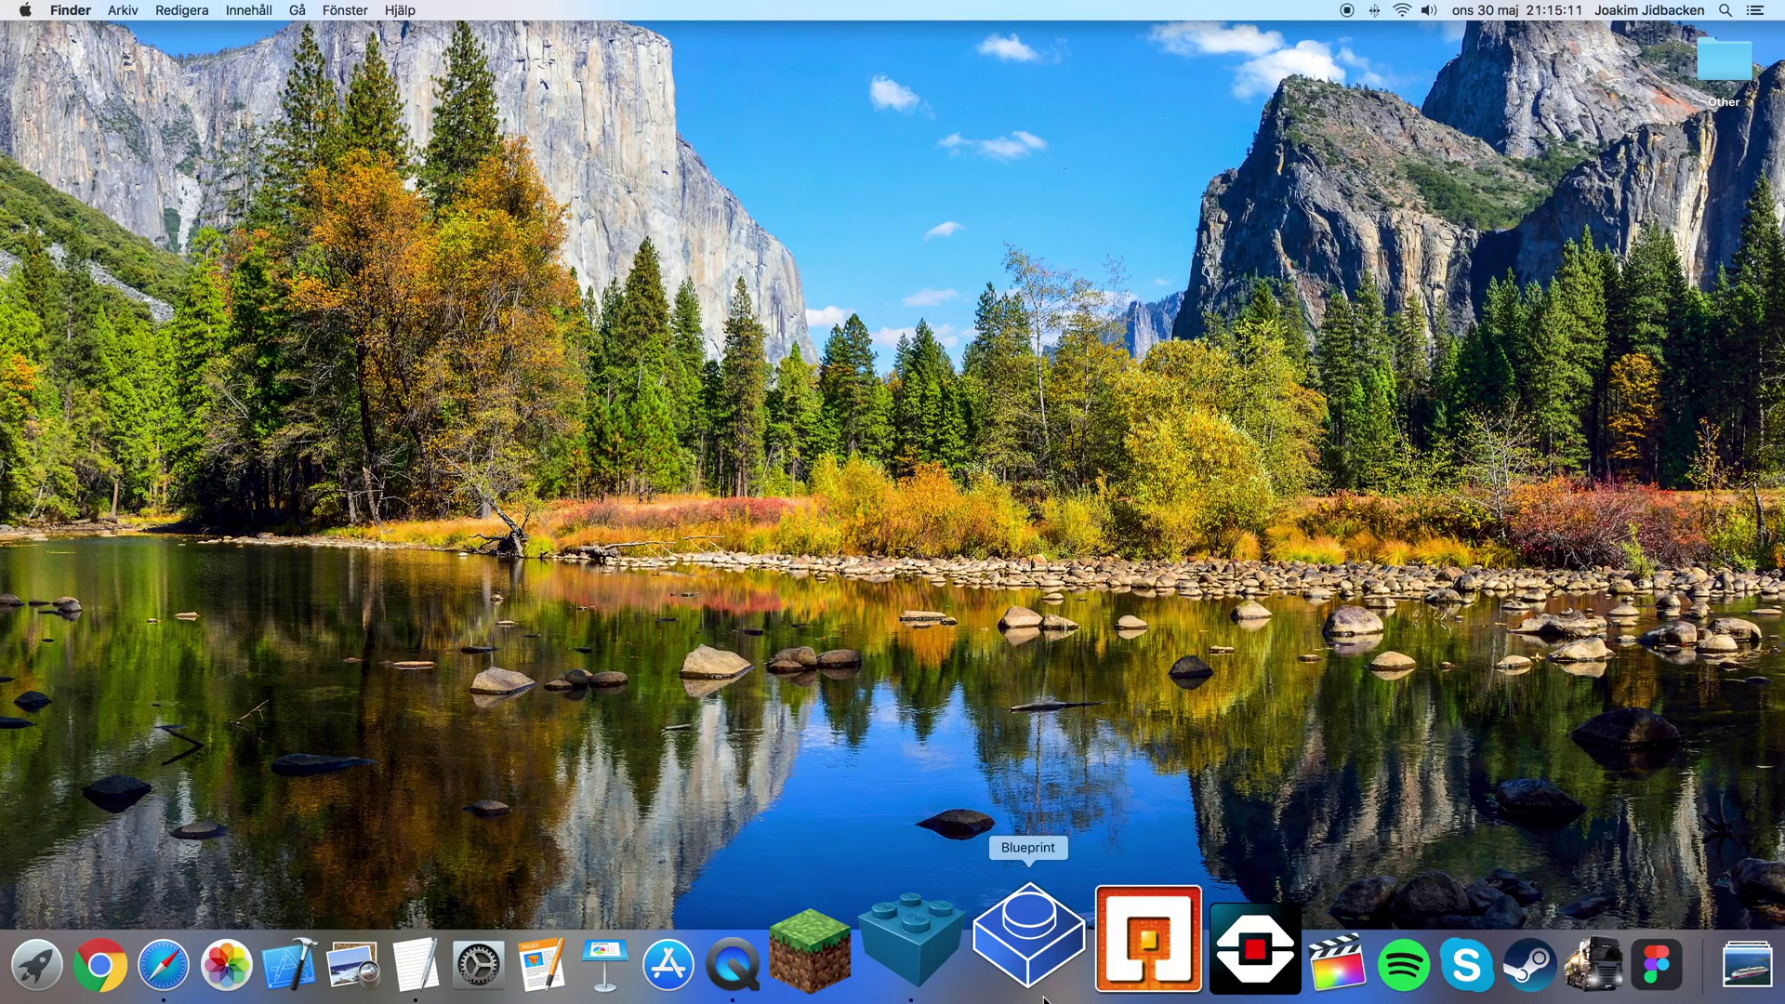
click(1038, 976)
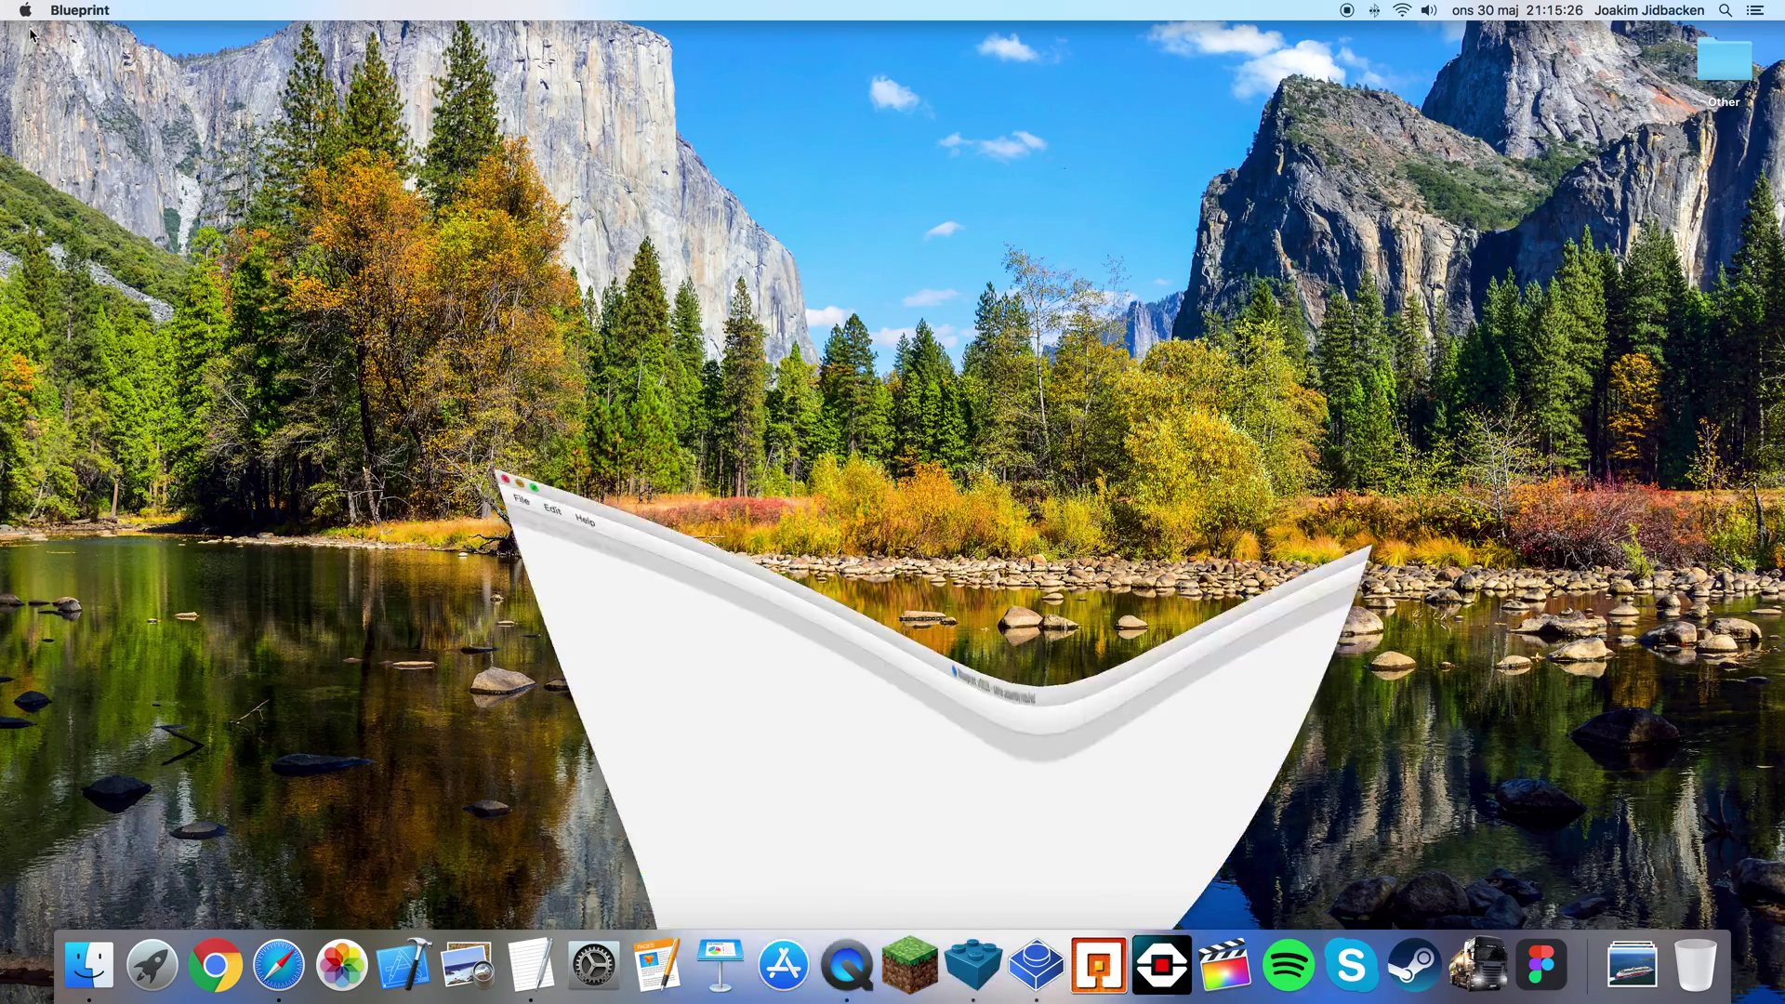
click(971, 949)
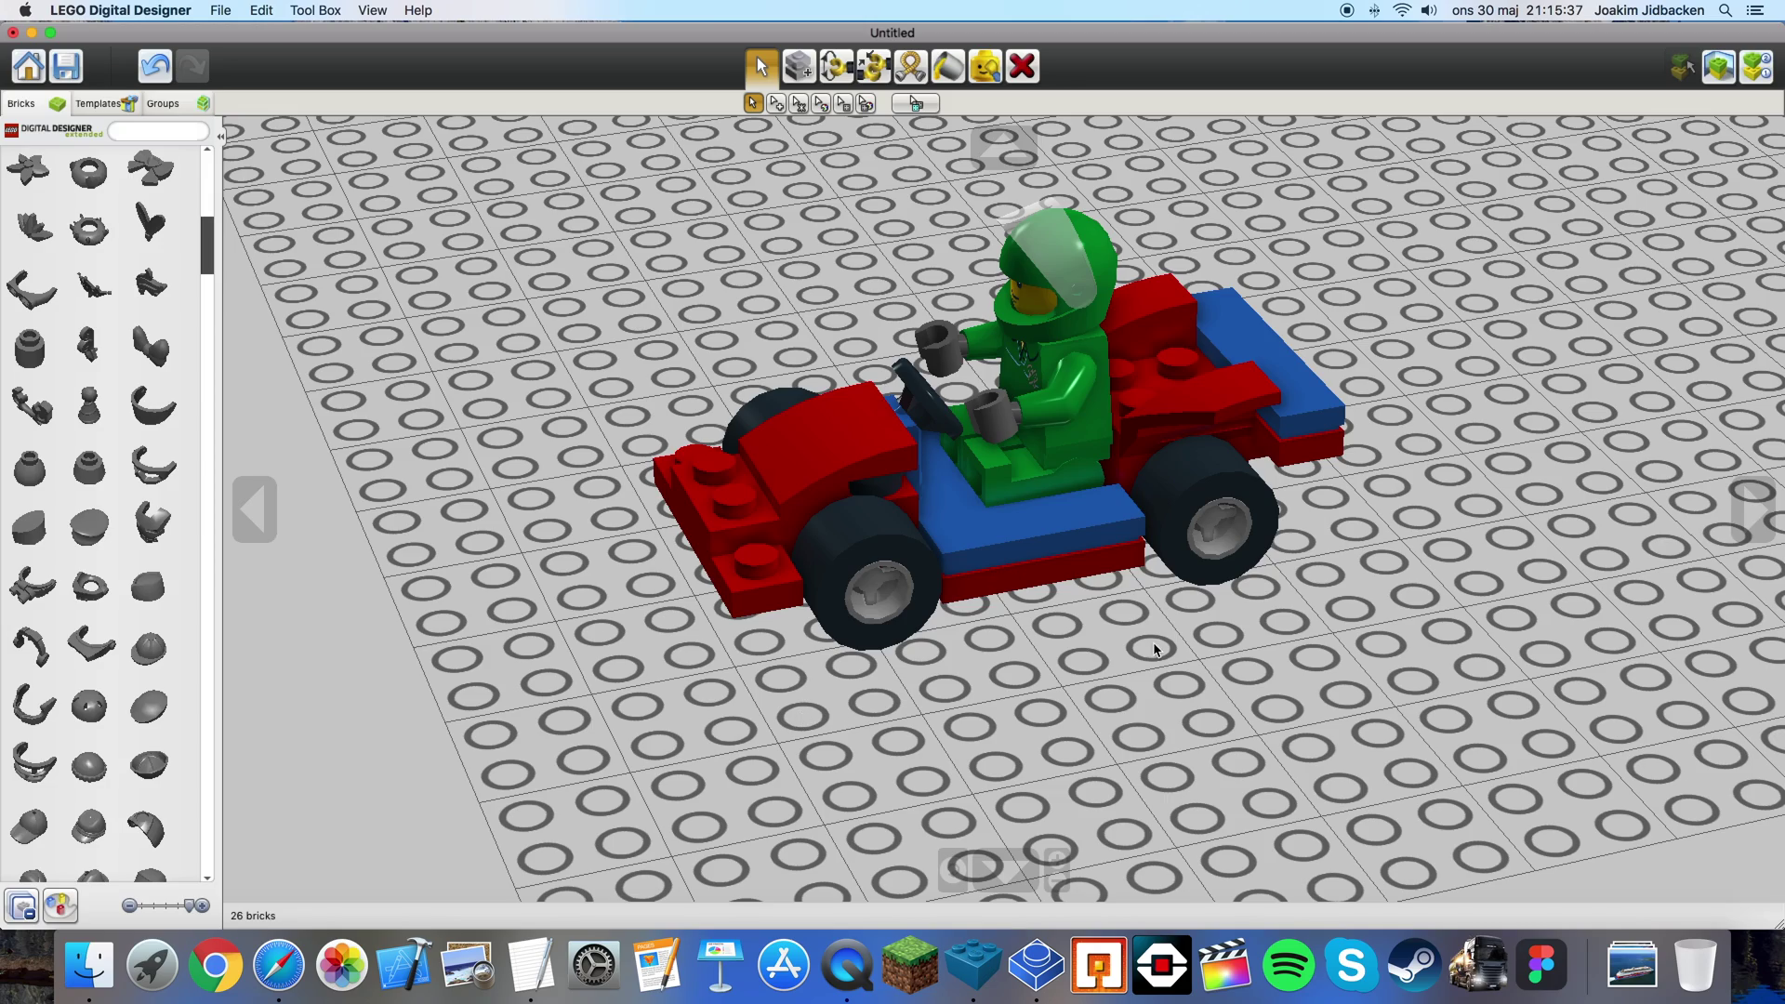
- Orbit the view around the red and blue go-kart with its green minifigure driver
right_drag(1069, 504, 1159, 504)
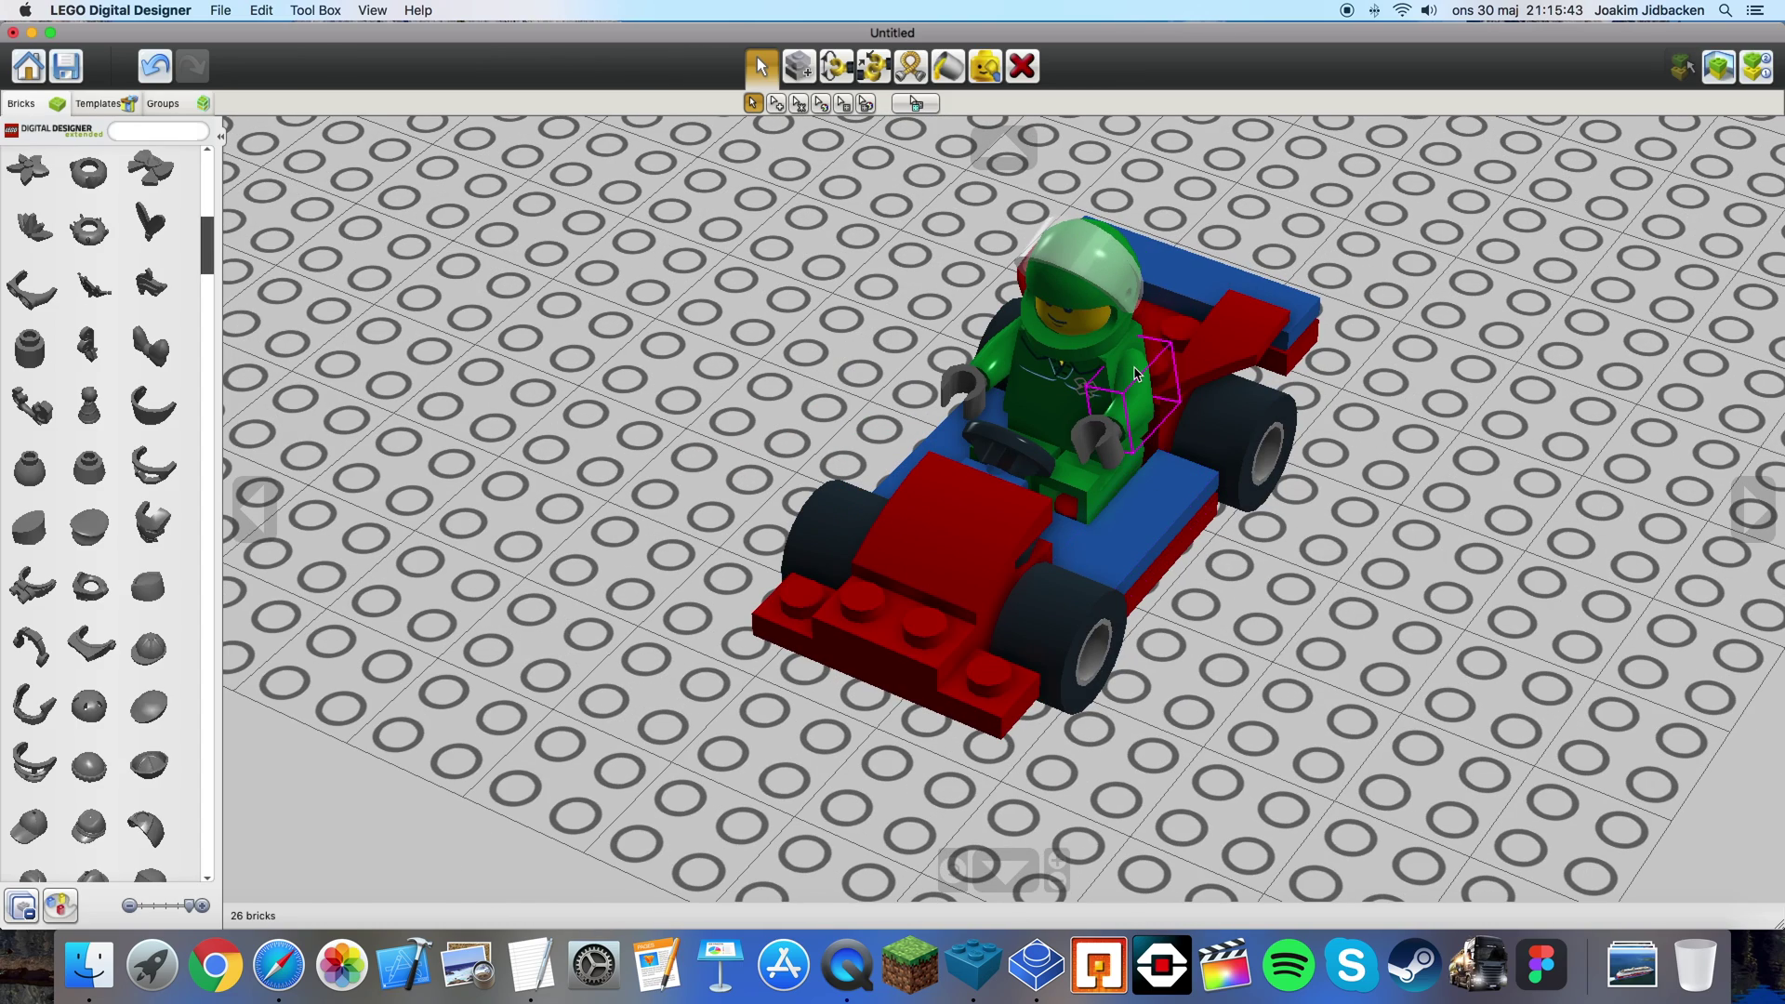
right_drag(1143, 390, 1134, 372)
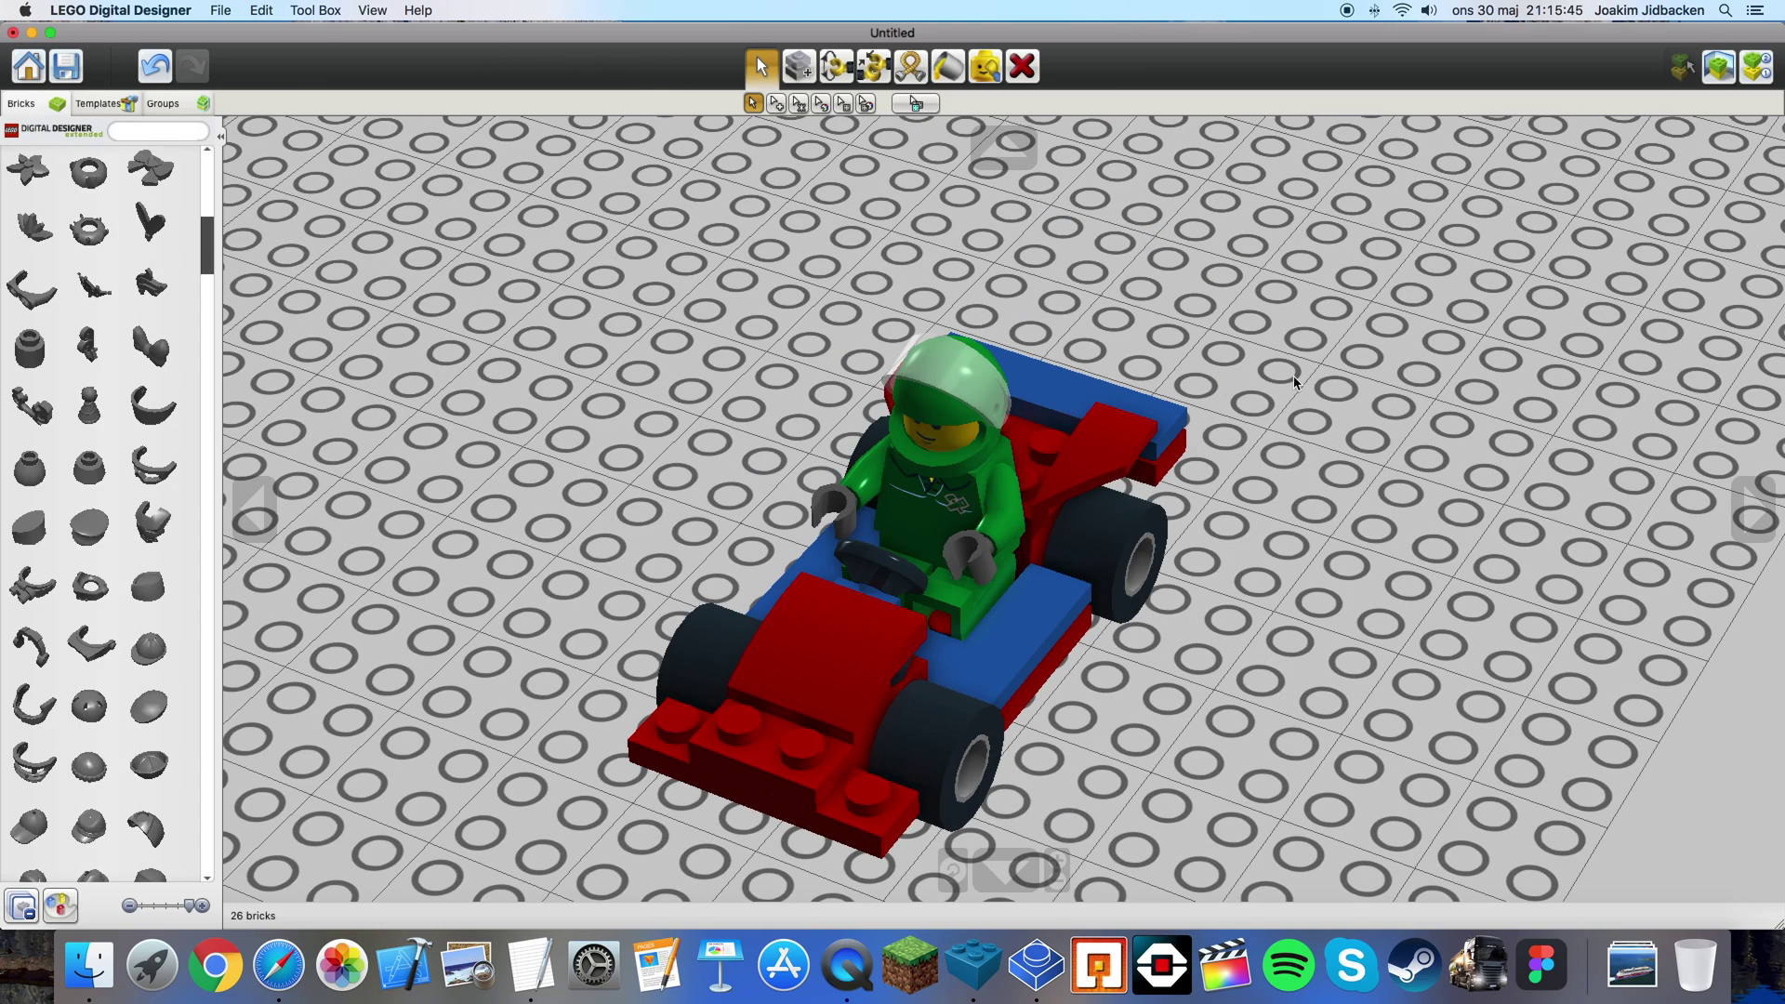
right_drag(1294, 381, 1224, 374)
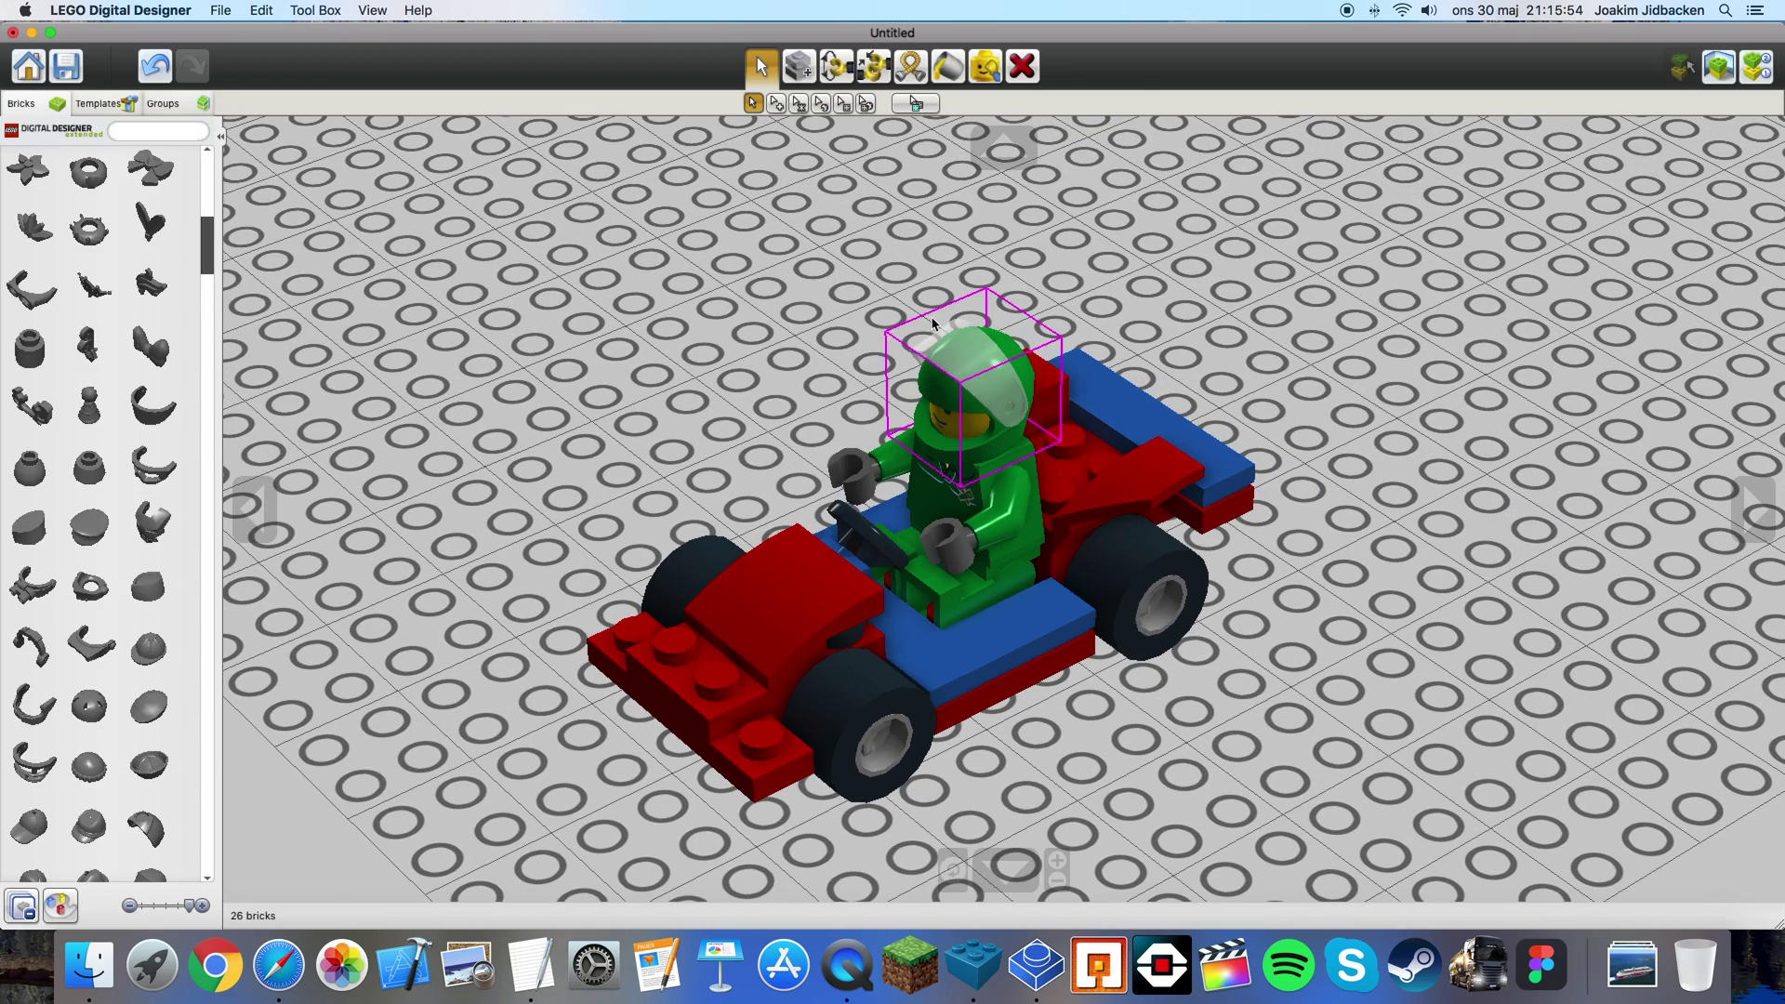
- Save the kart design as Gocart.lxf on the Desktop
click(58, 76)
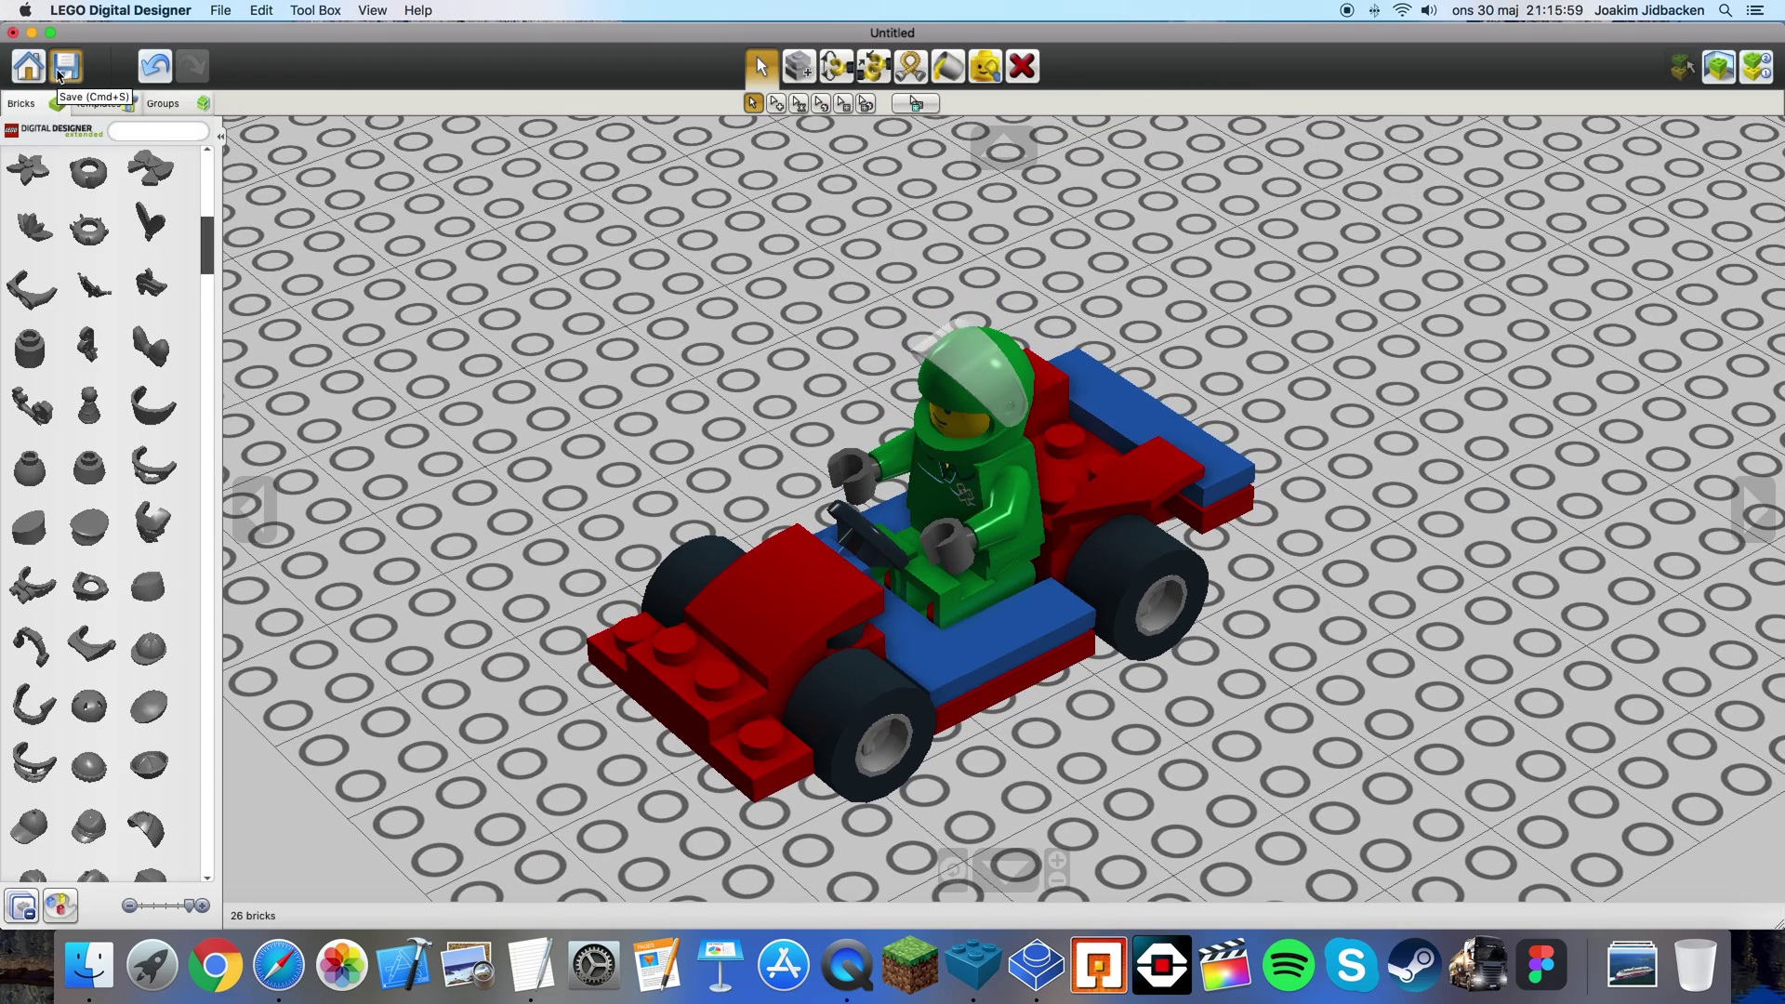
text(Gocard)
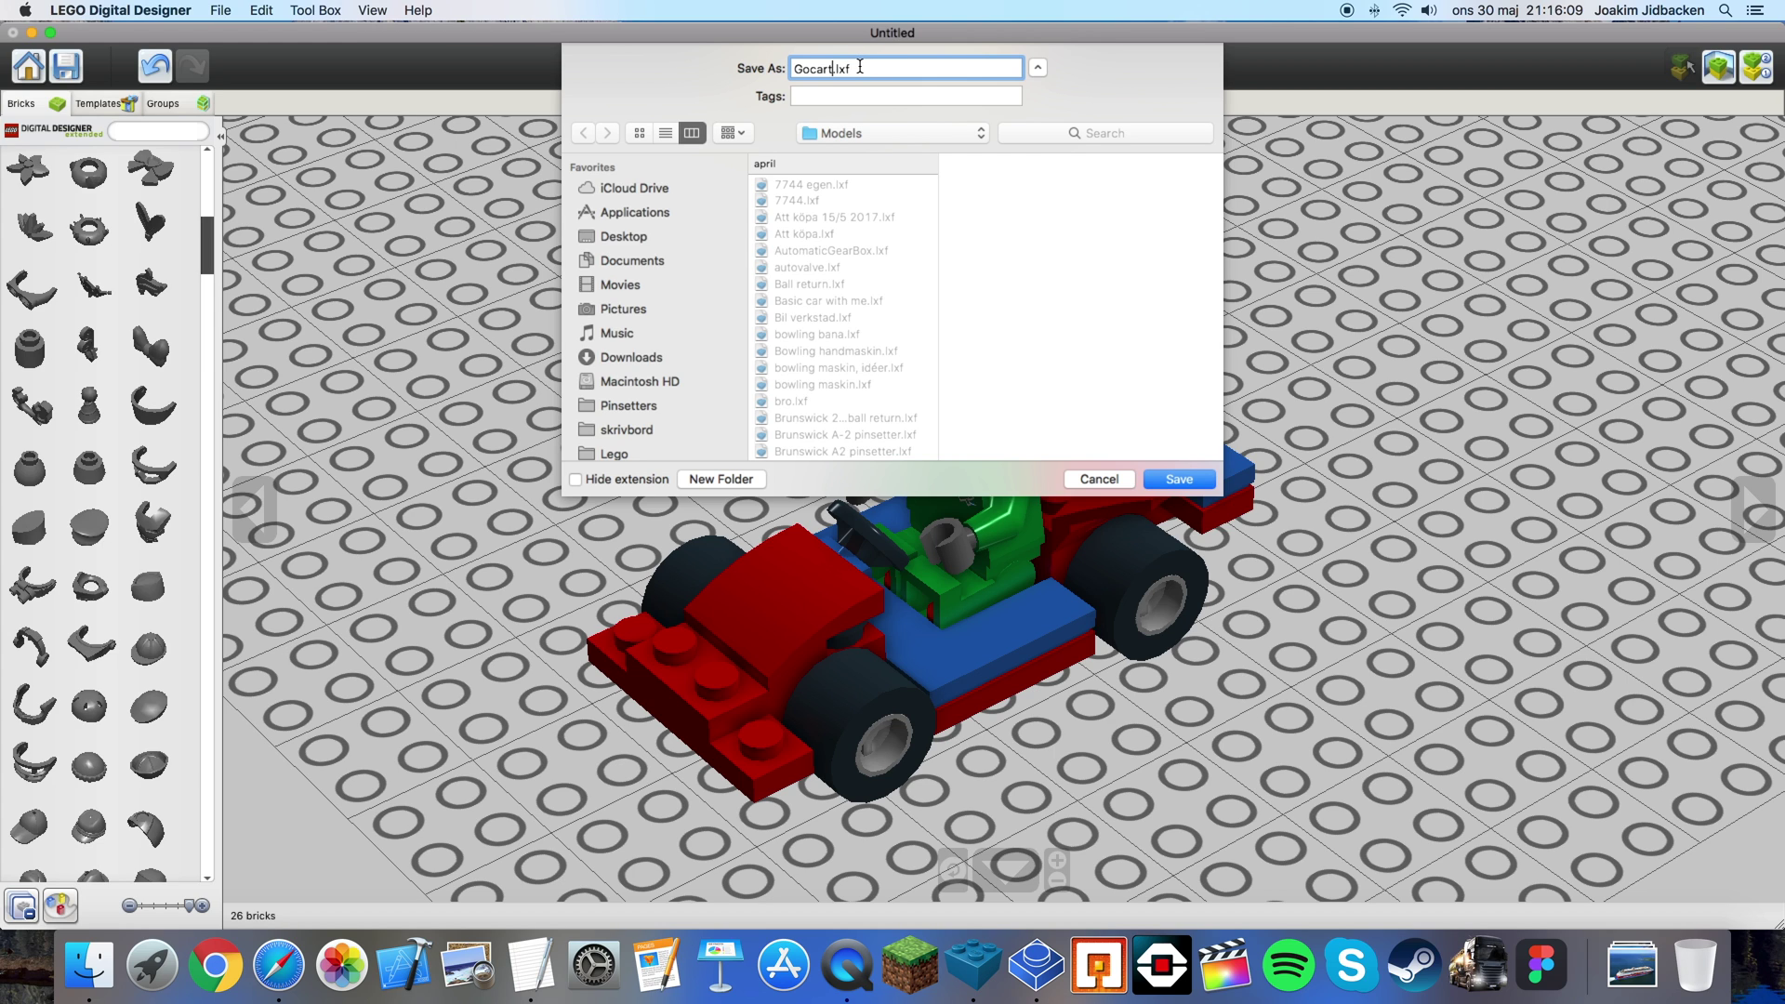
click(640, 241)
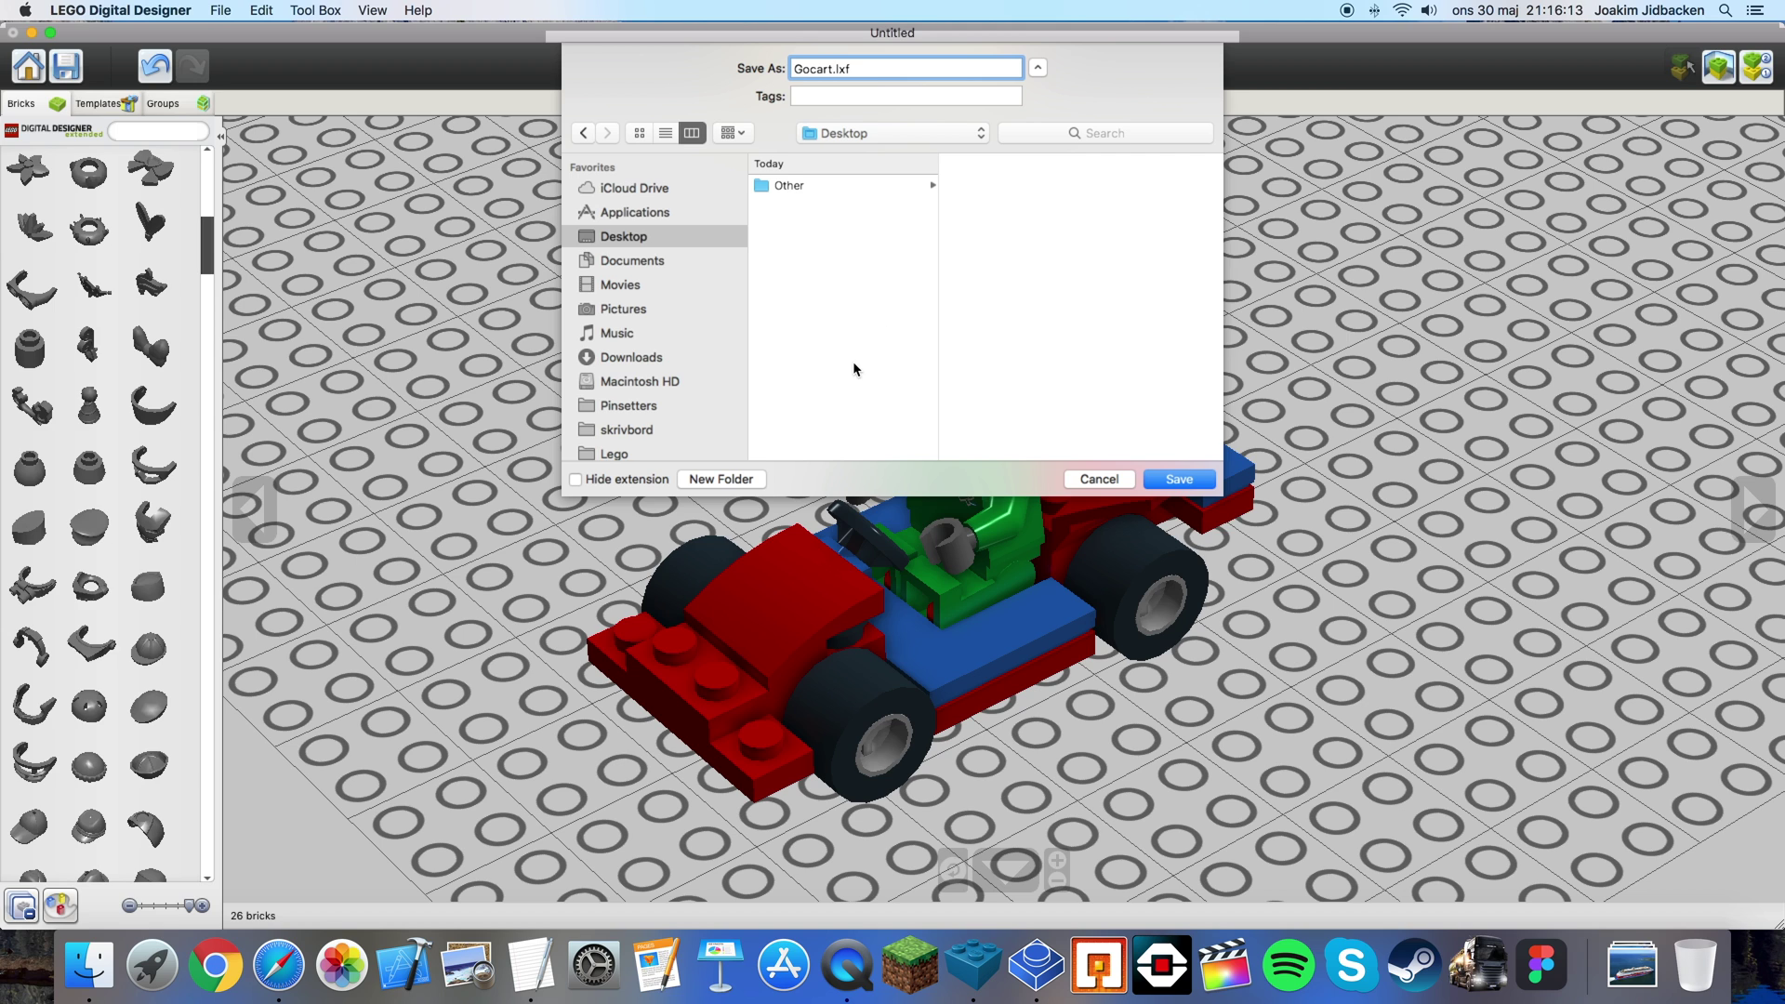
click(1179, 478)
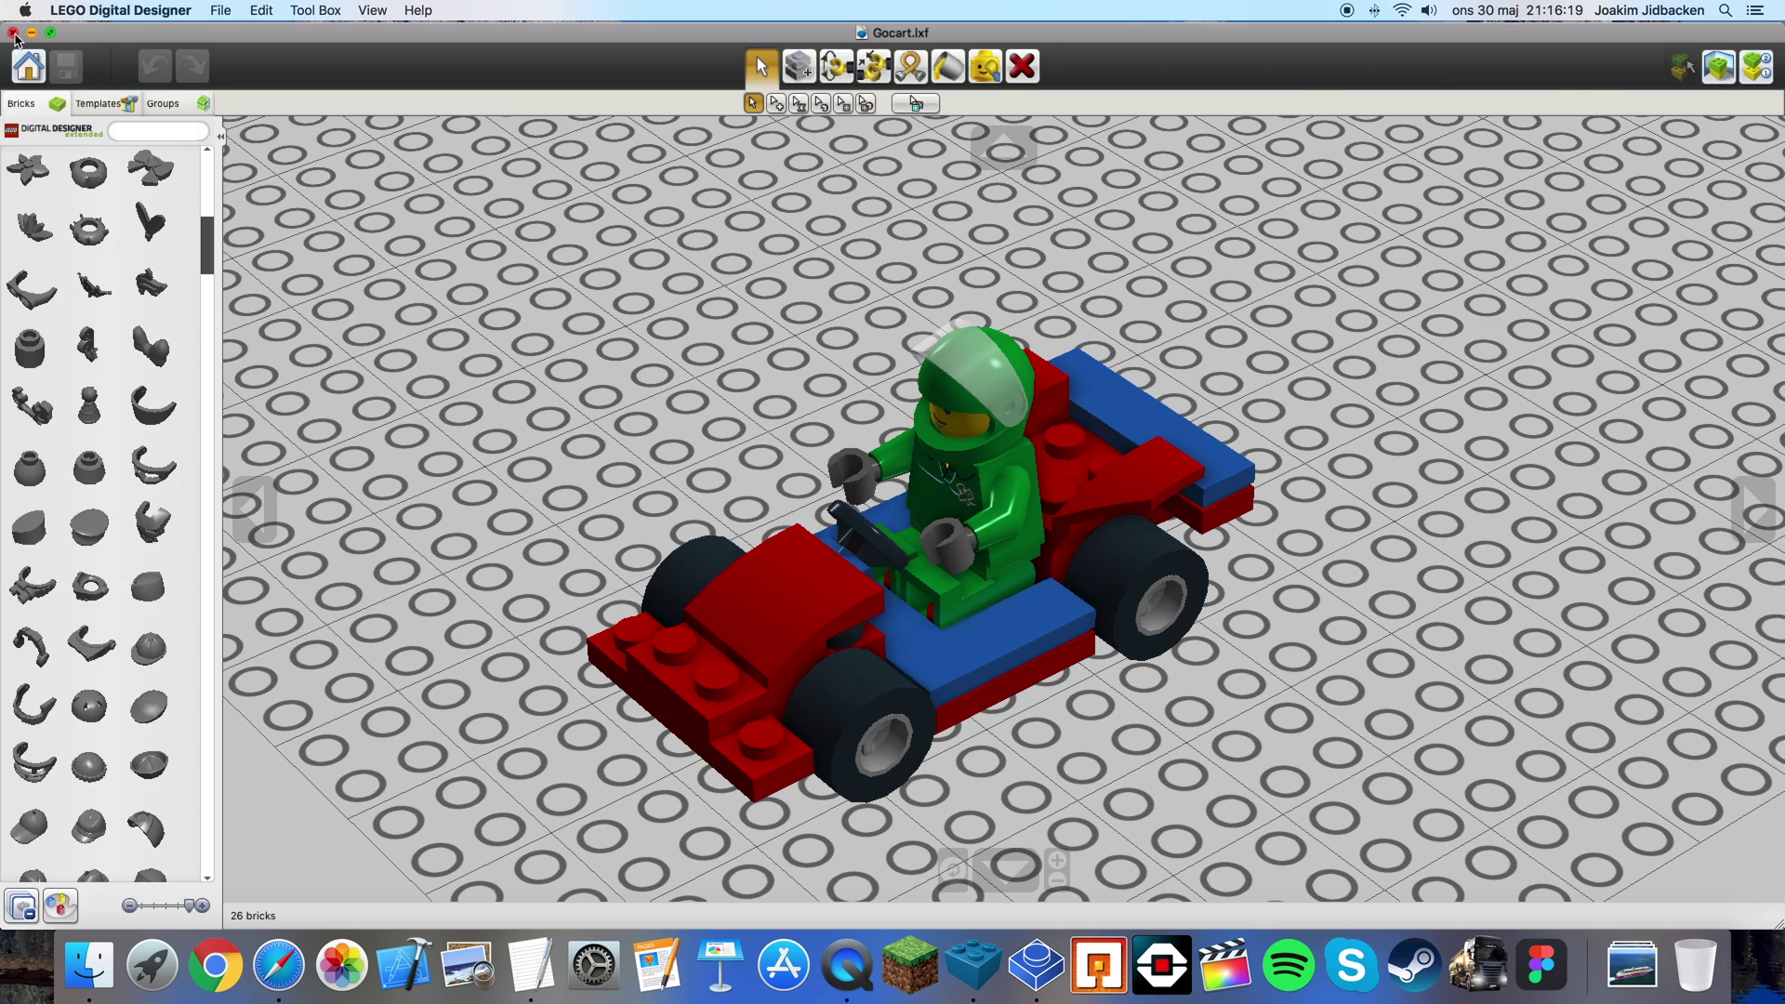
- Quit LEGO Digital Designer and Quick Look the Gocart.lxf file on the desktop
click(13, 32)
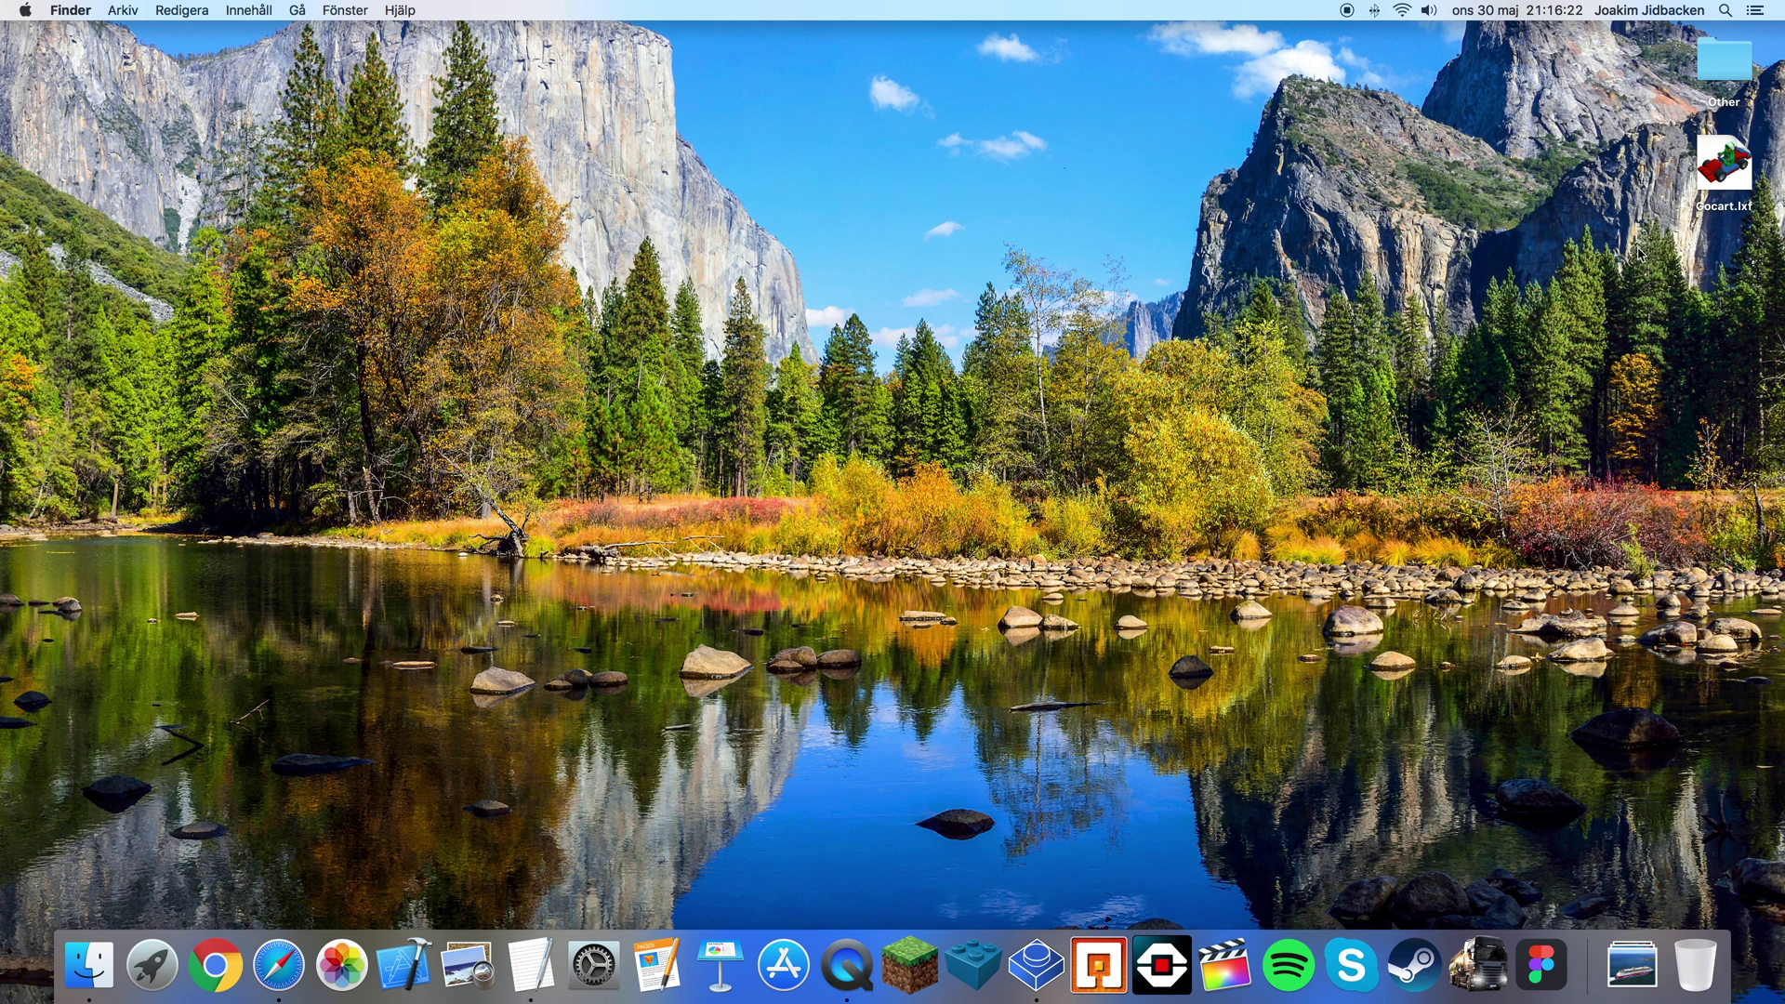
mouse_move(1752, 175)
mouse_down()
mouse_move(1669, 184)
mouse_move(1730, 173)
mouse_up()
key(space)
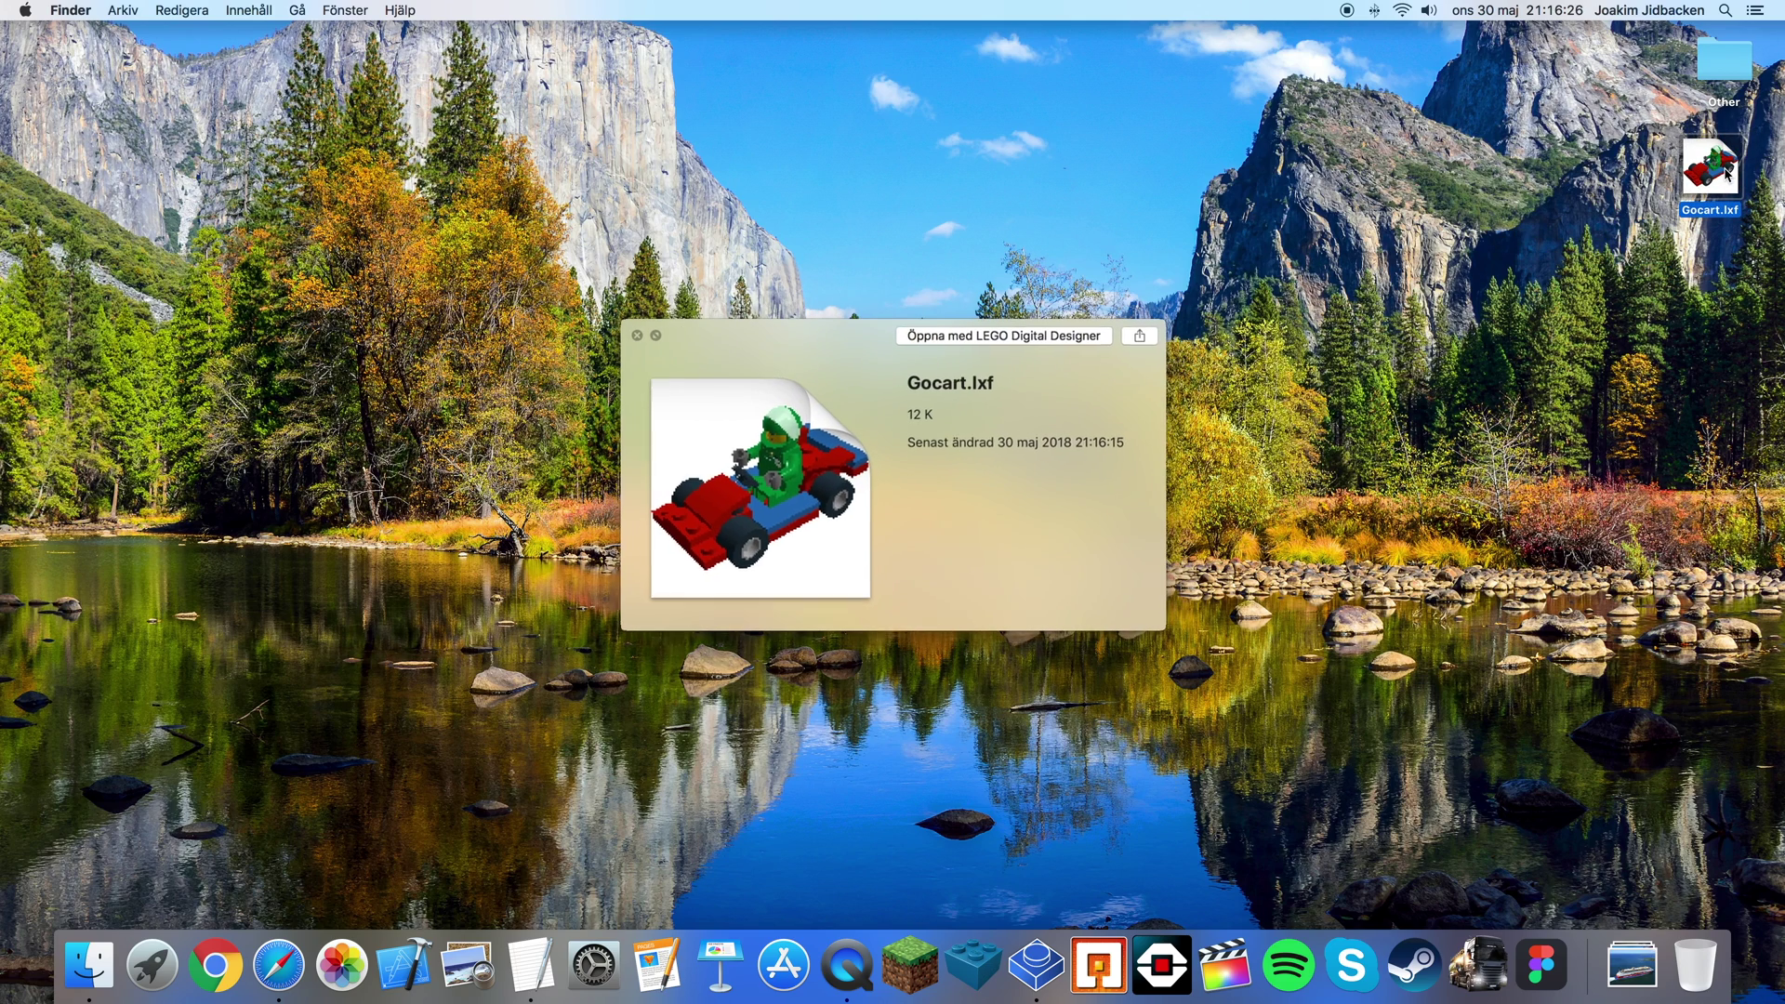
key(space)
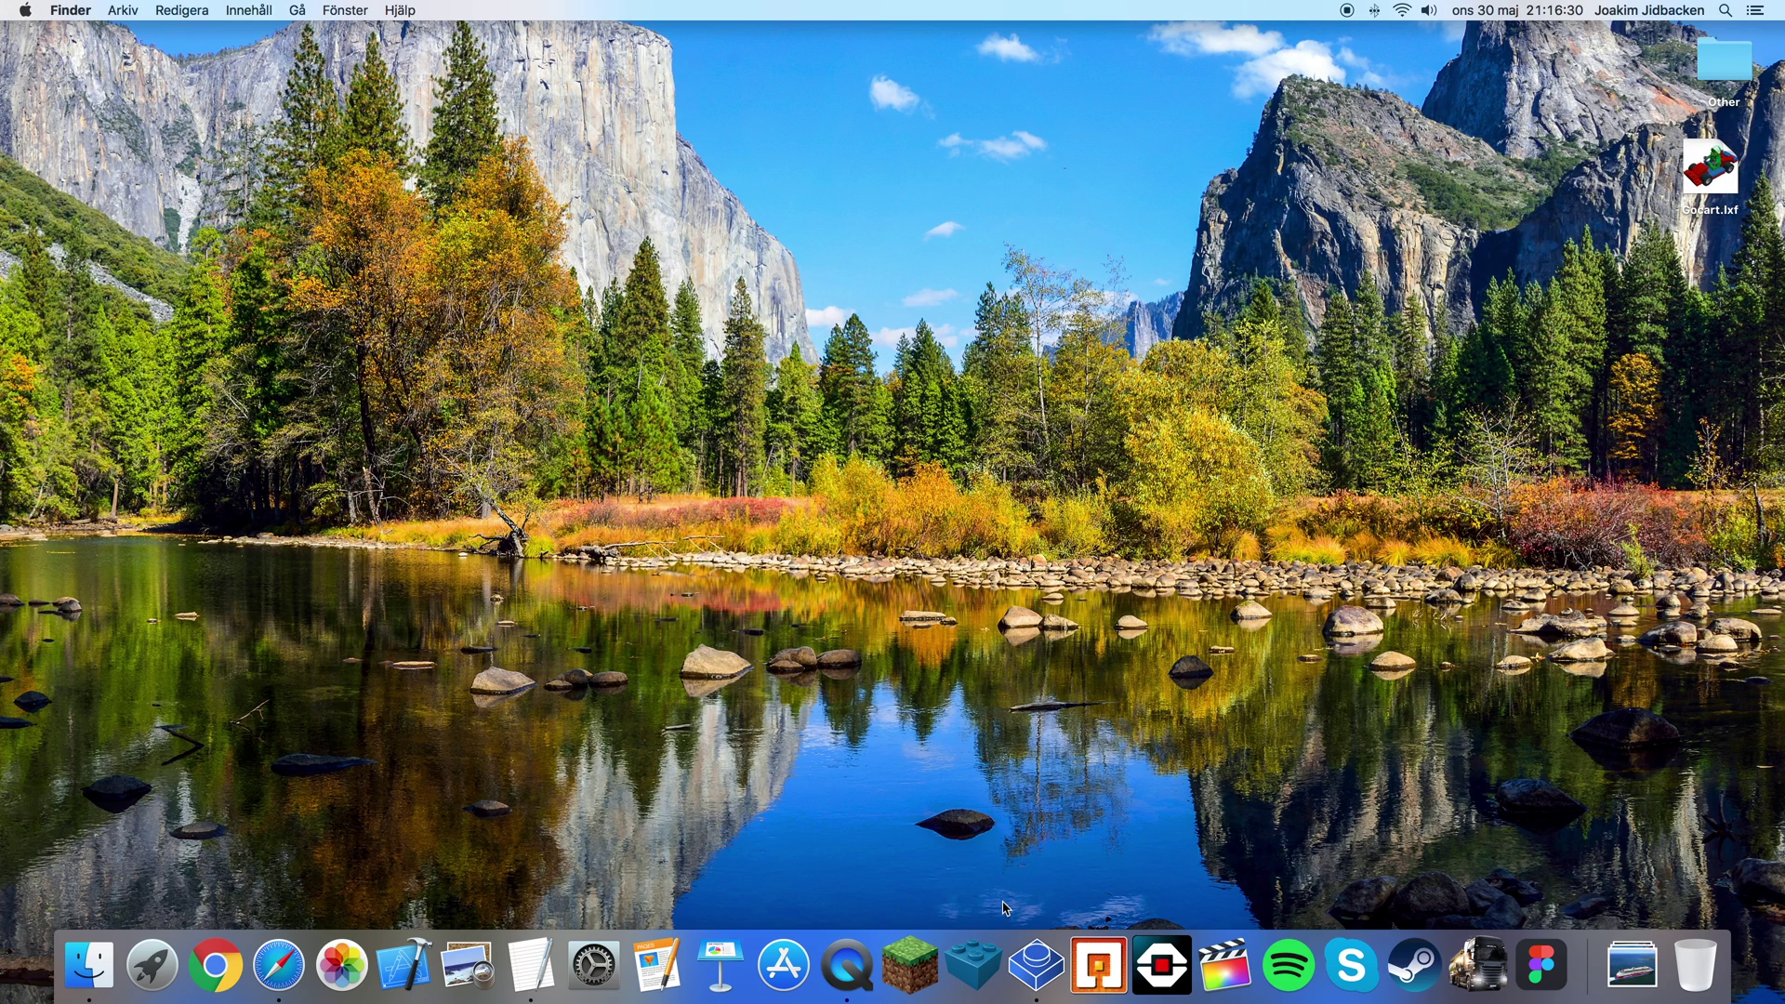
- In Blueprint, open Gocart.lxf from the Skrivbord (Desktop) folder via File > Open
click(1032, 958)
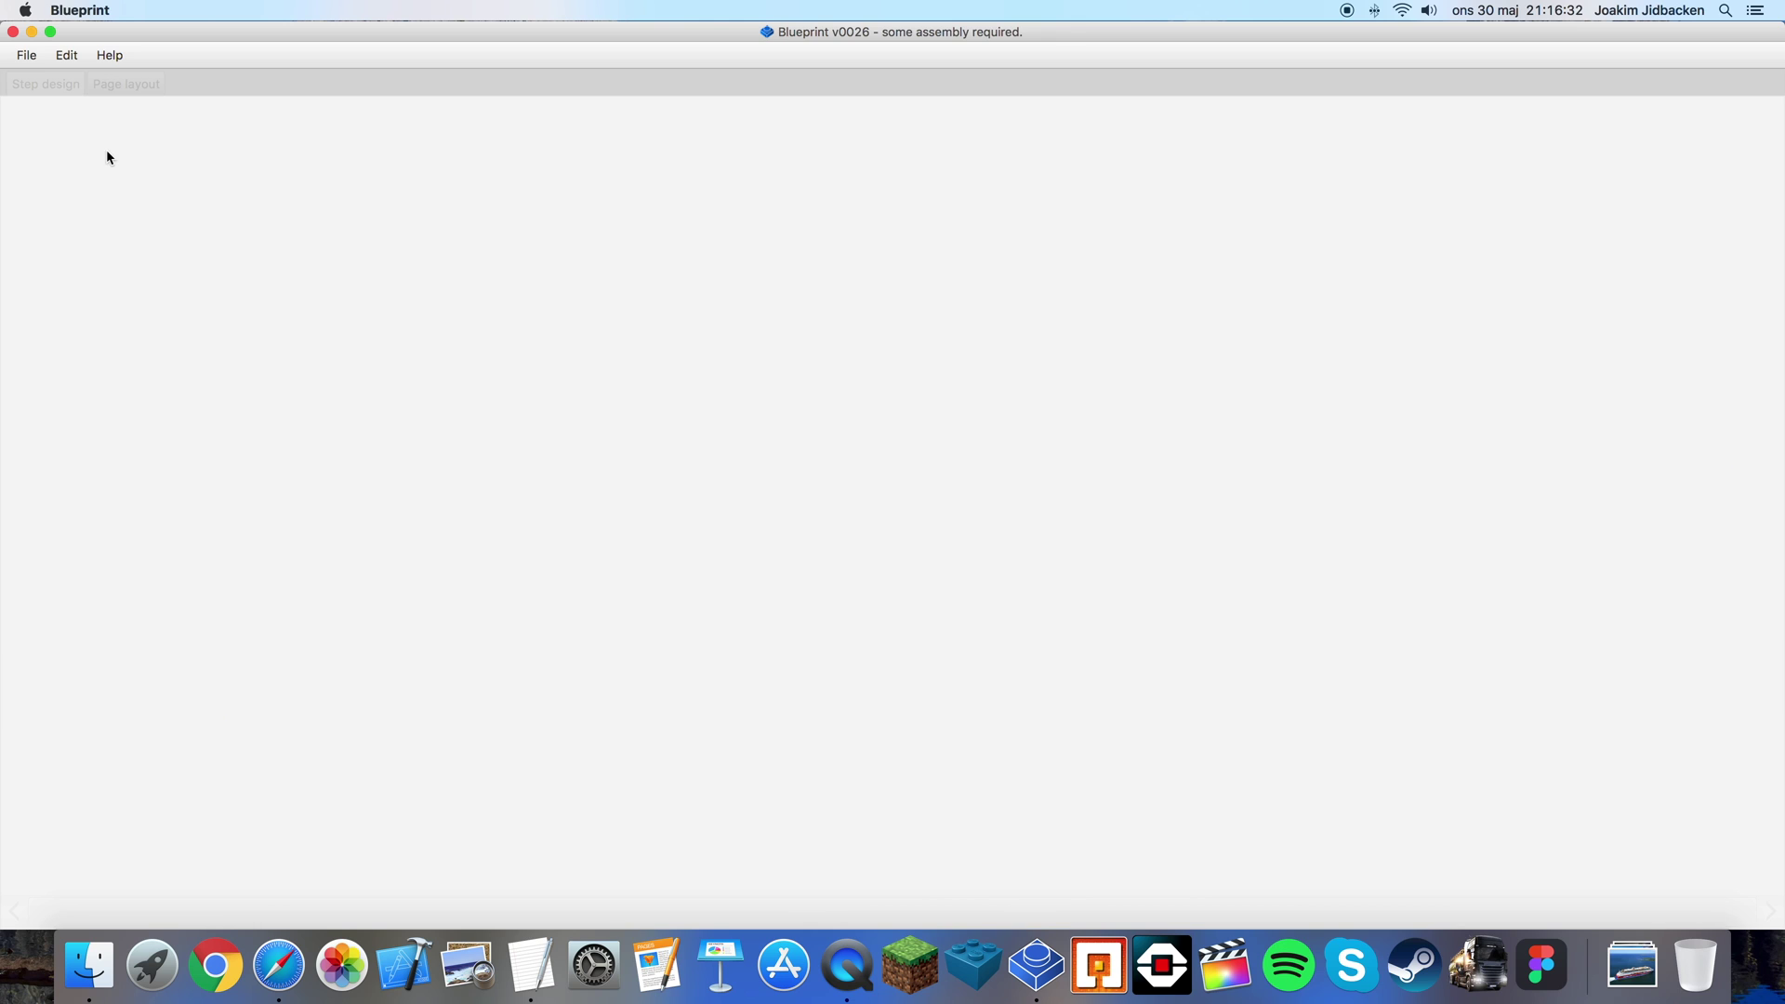
click(28, 57)
click(28, 58)
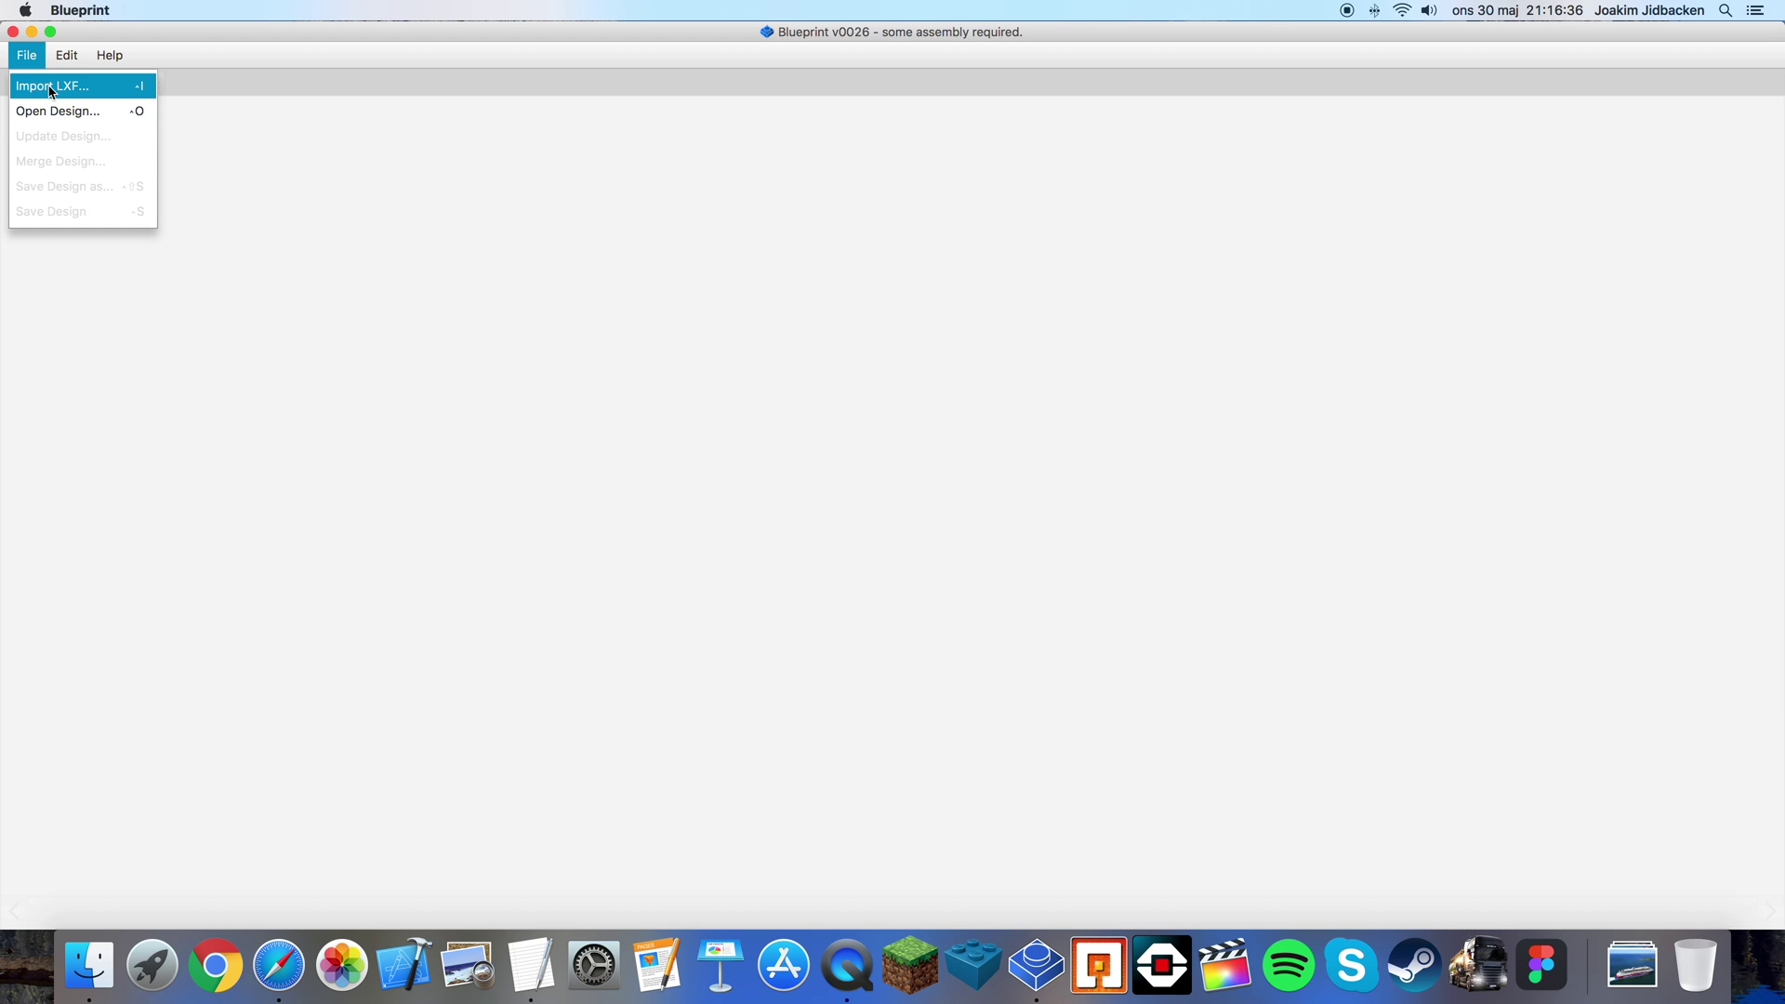
click(103, 91)
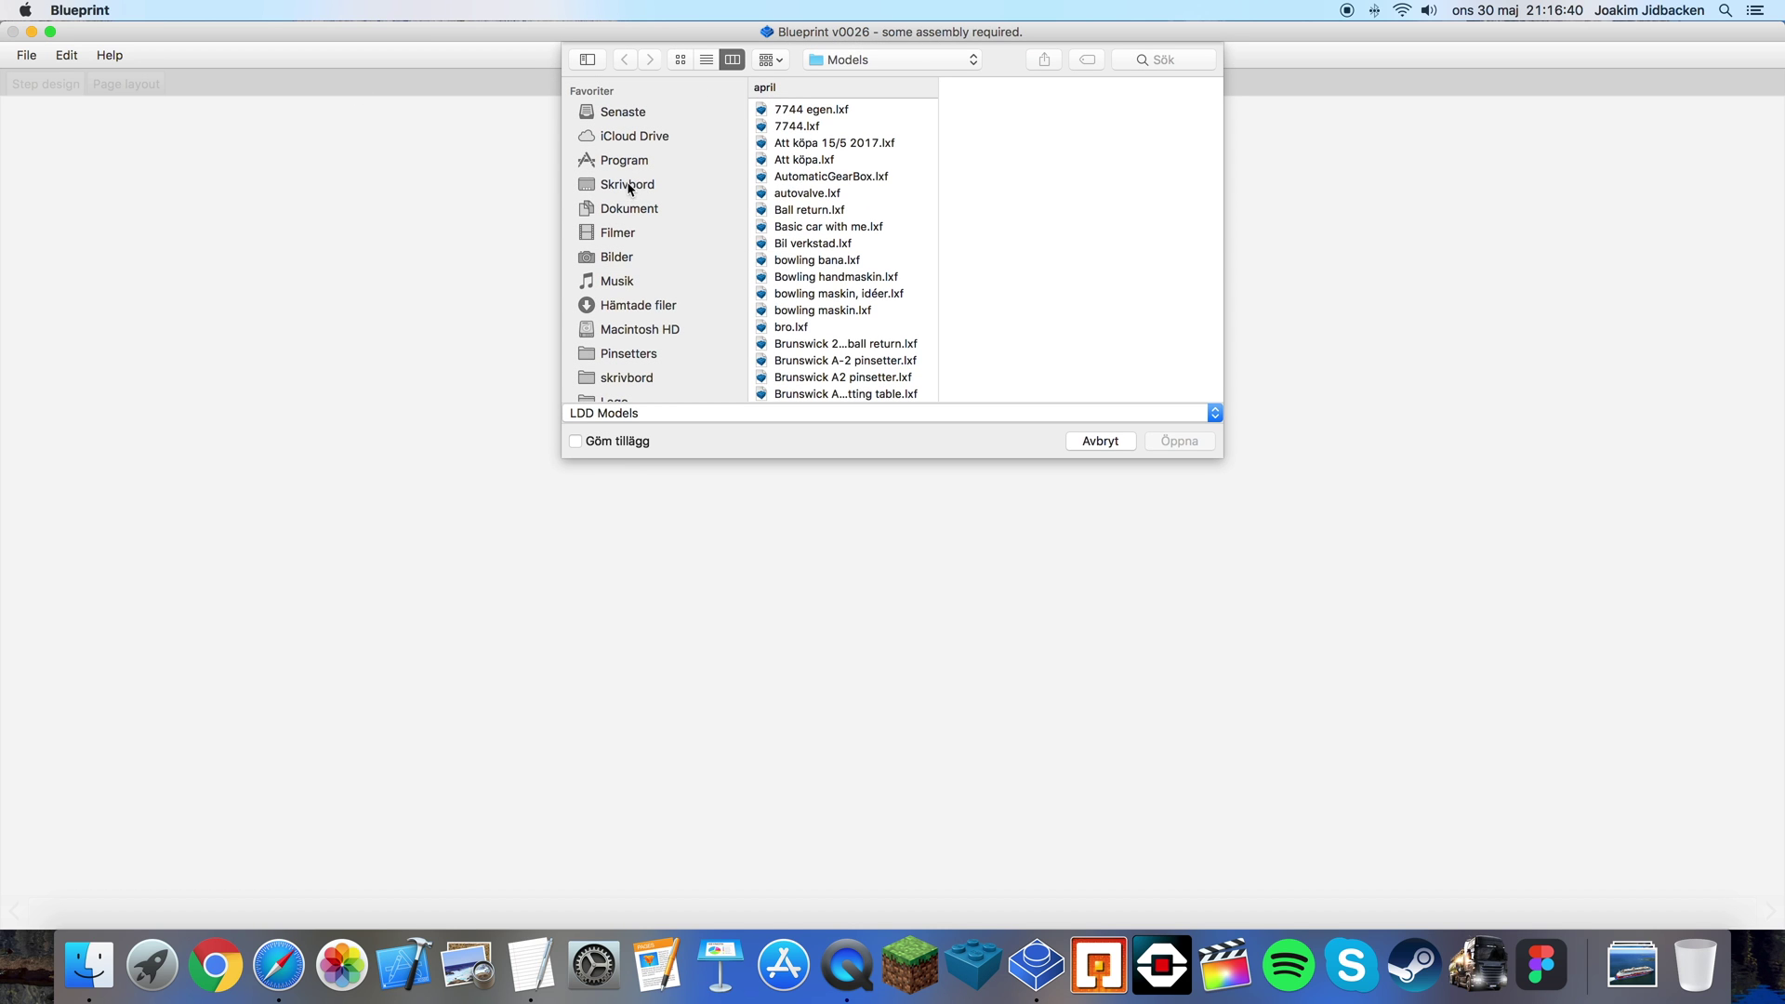
click(630, 187)
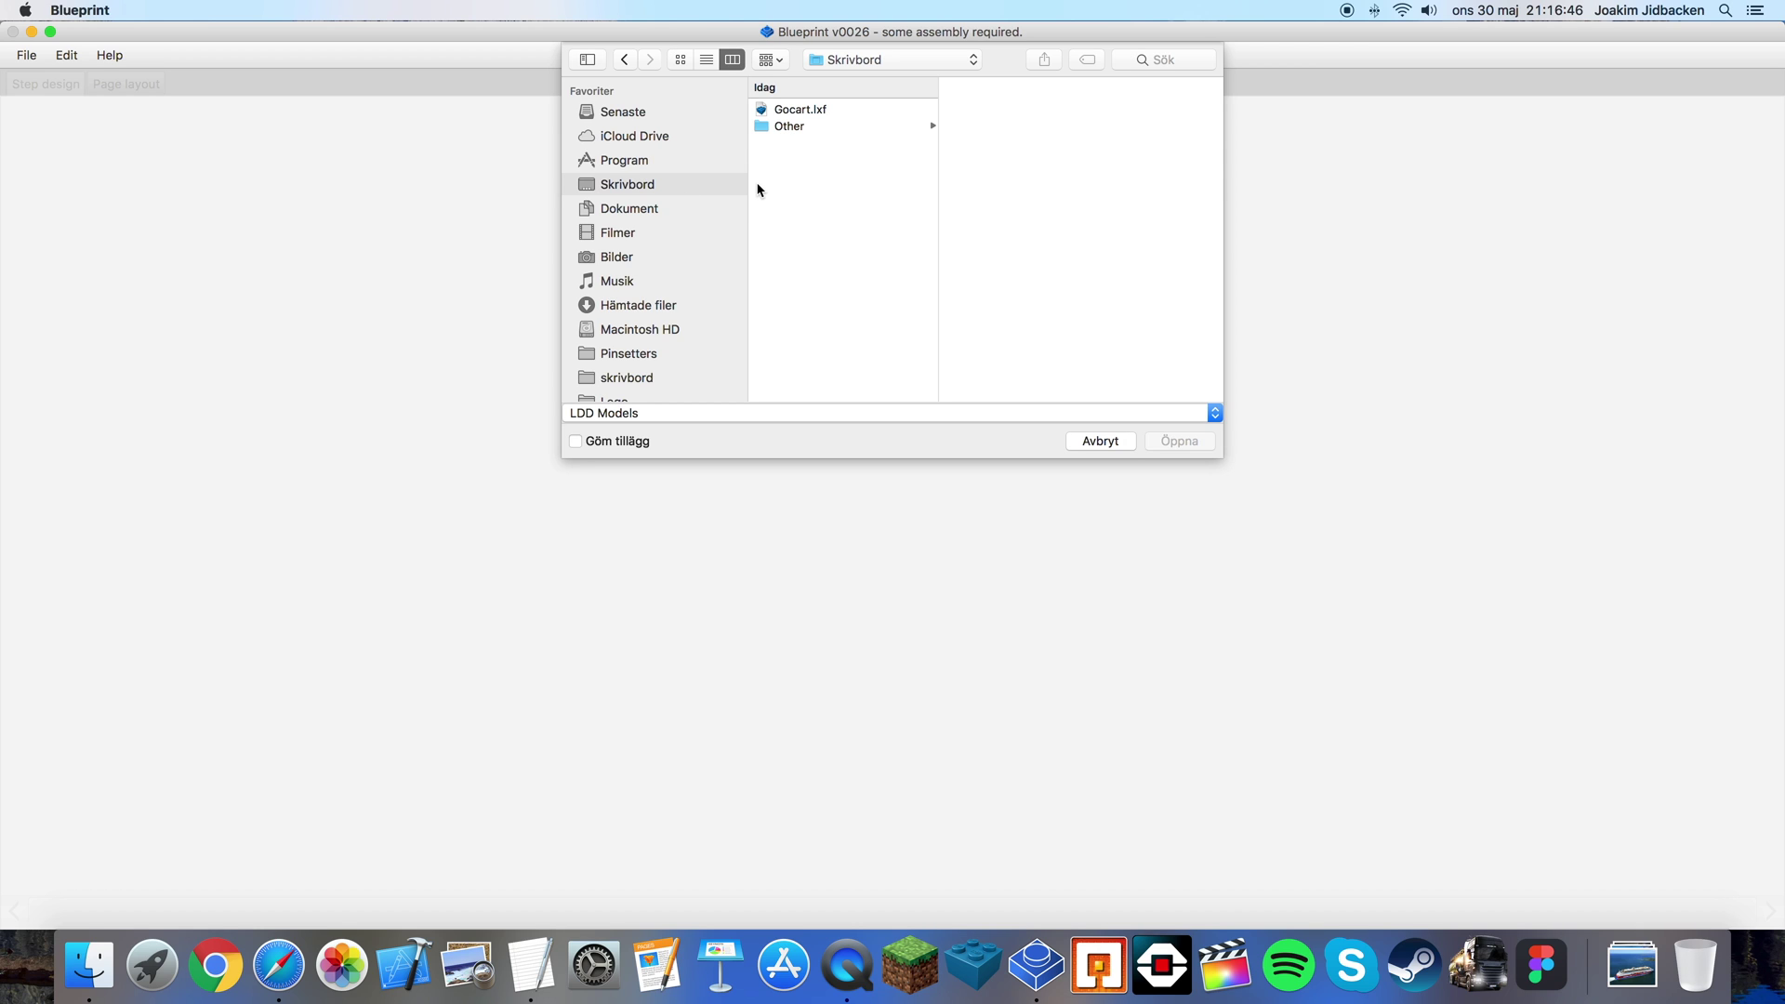
click(835, 108)
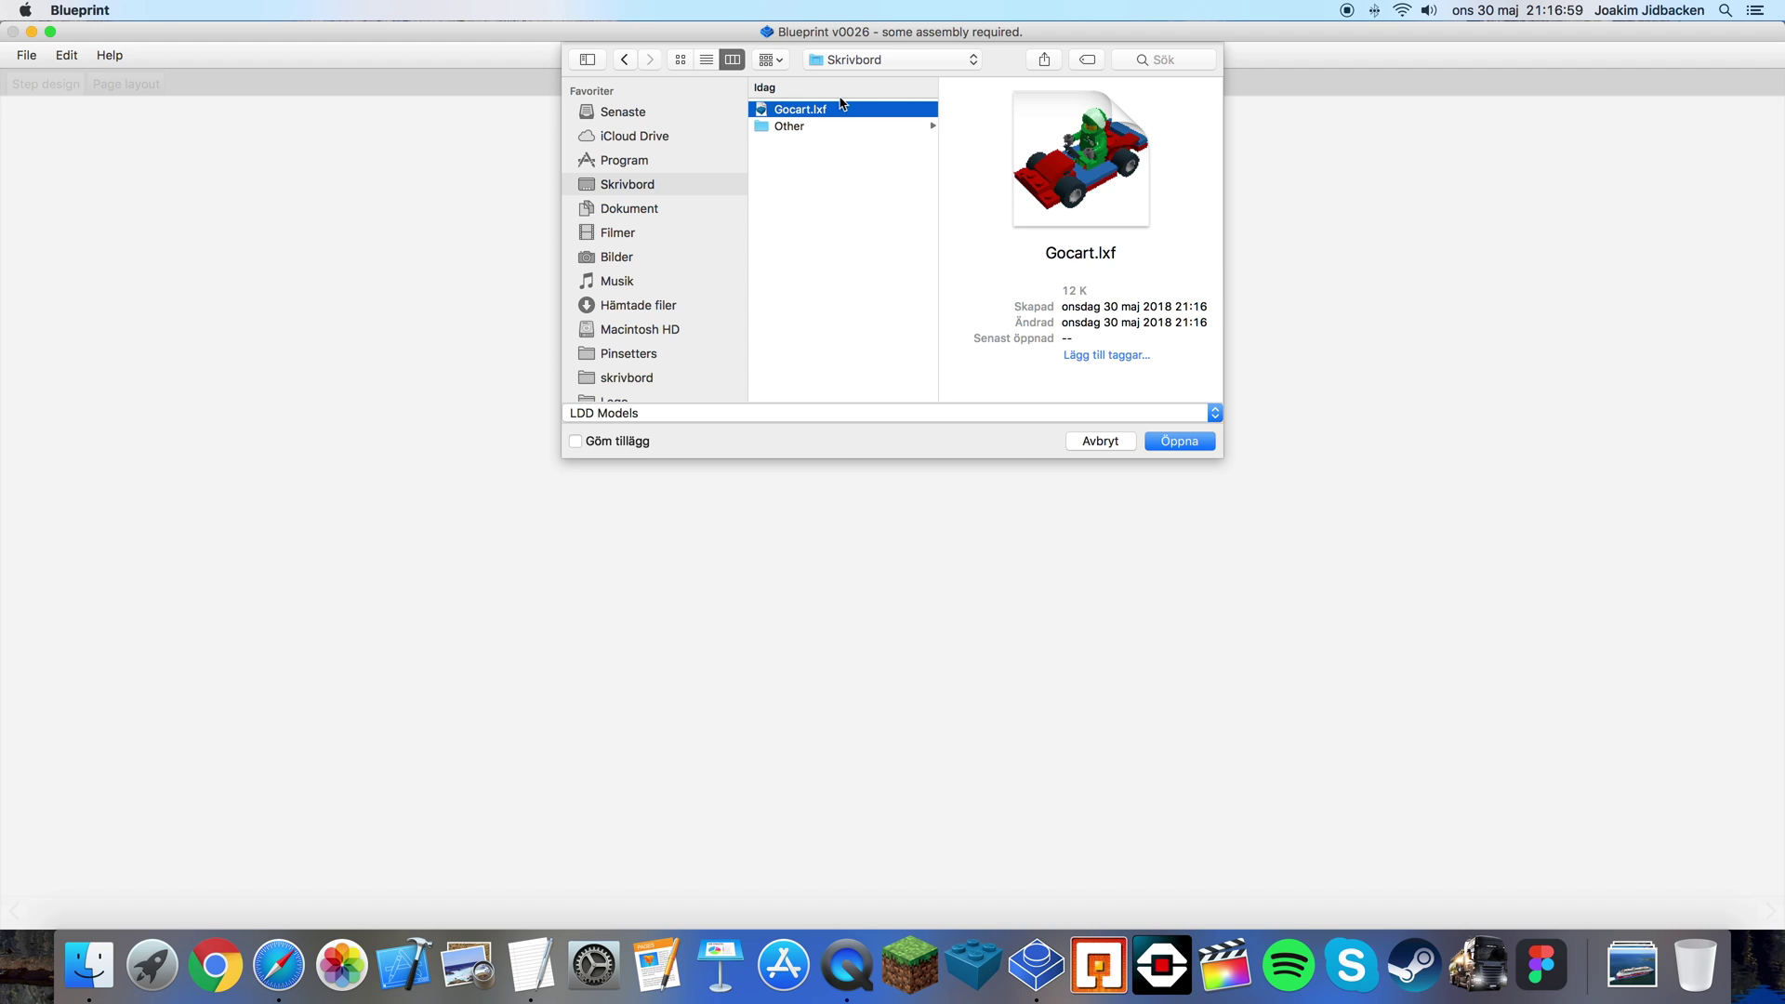
click(1187, 443)
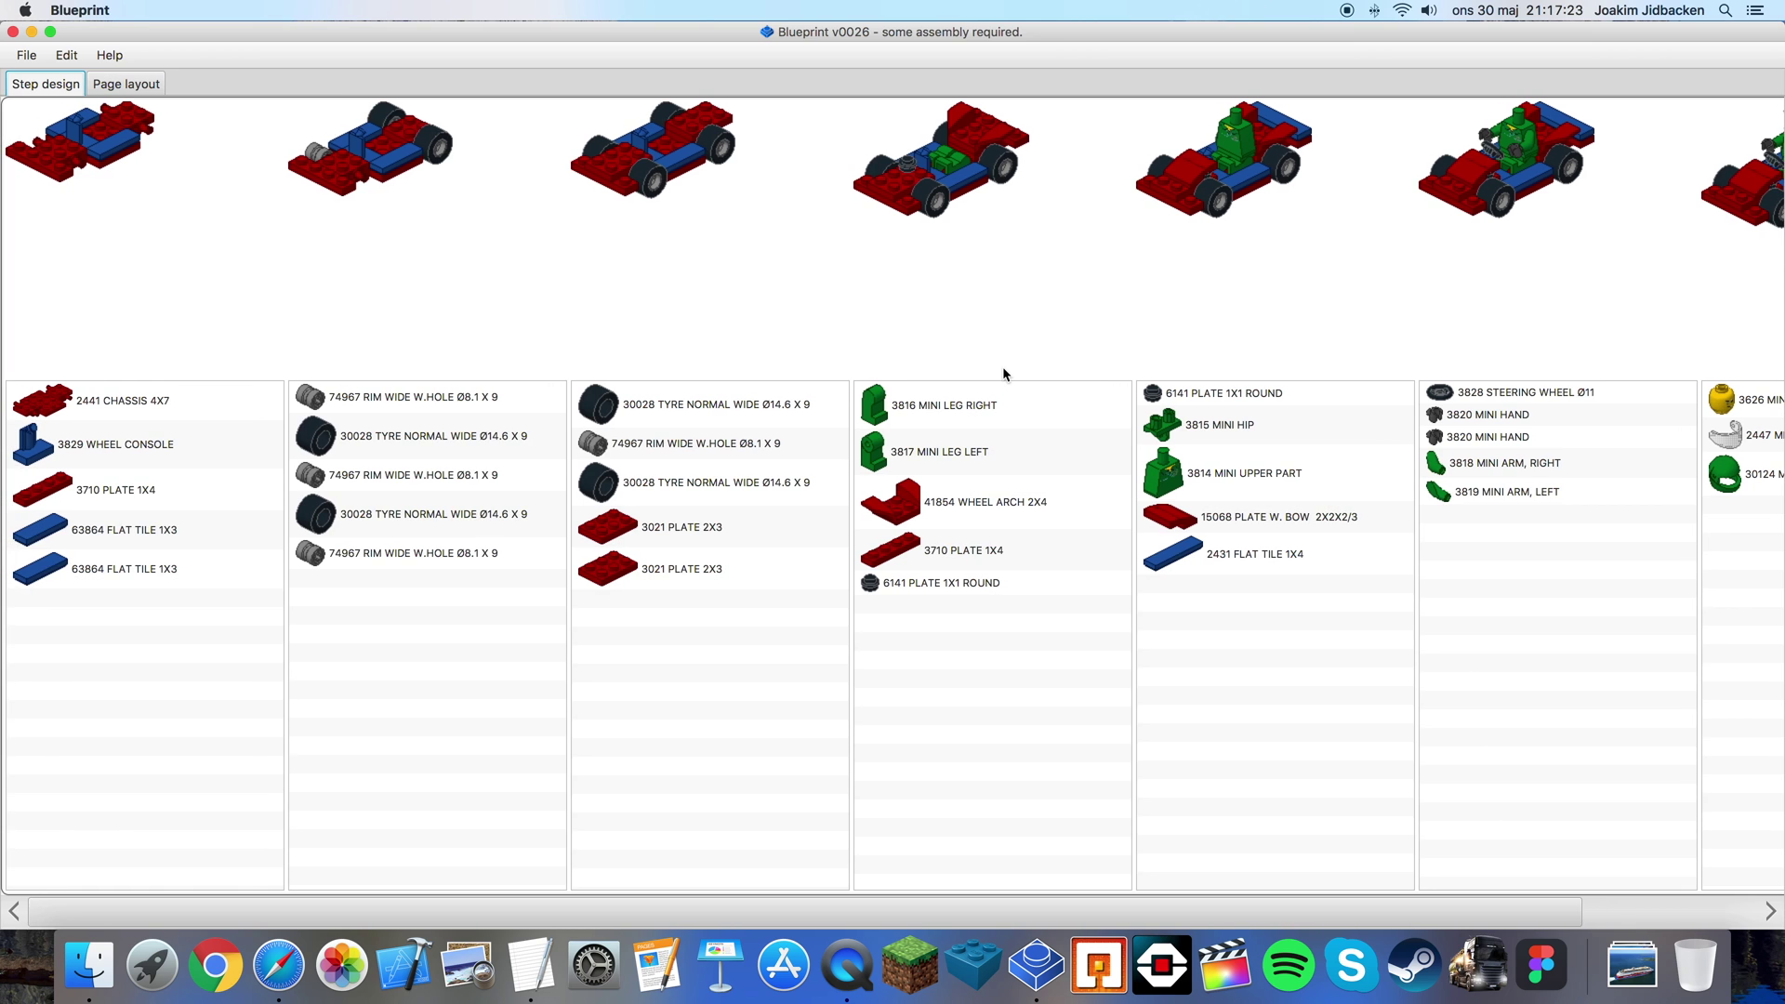
- Scroll through the build steps and select the 3829 WHEEL CONSOLE row in step one
scroll(907, 370, right, 5)
click(136, 450)
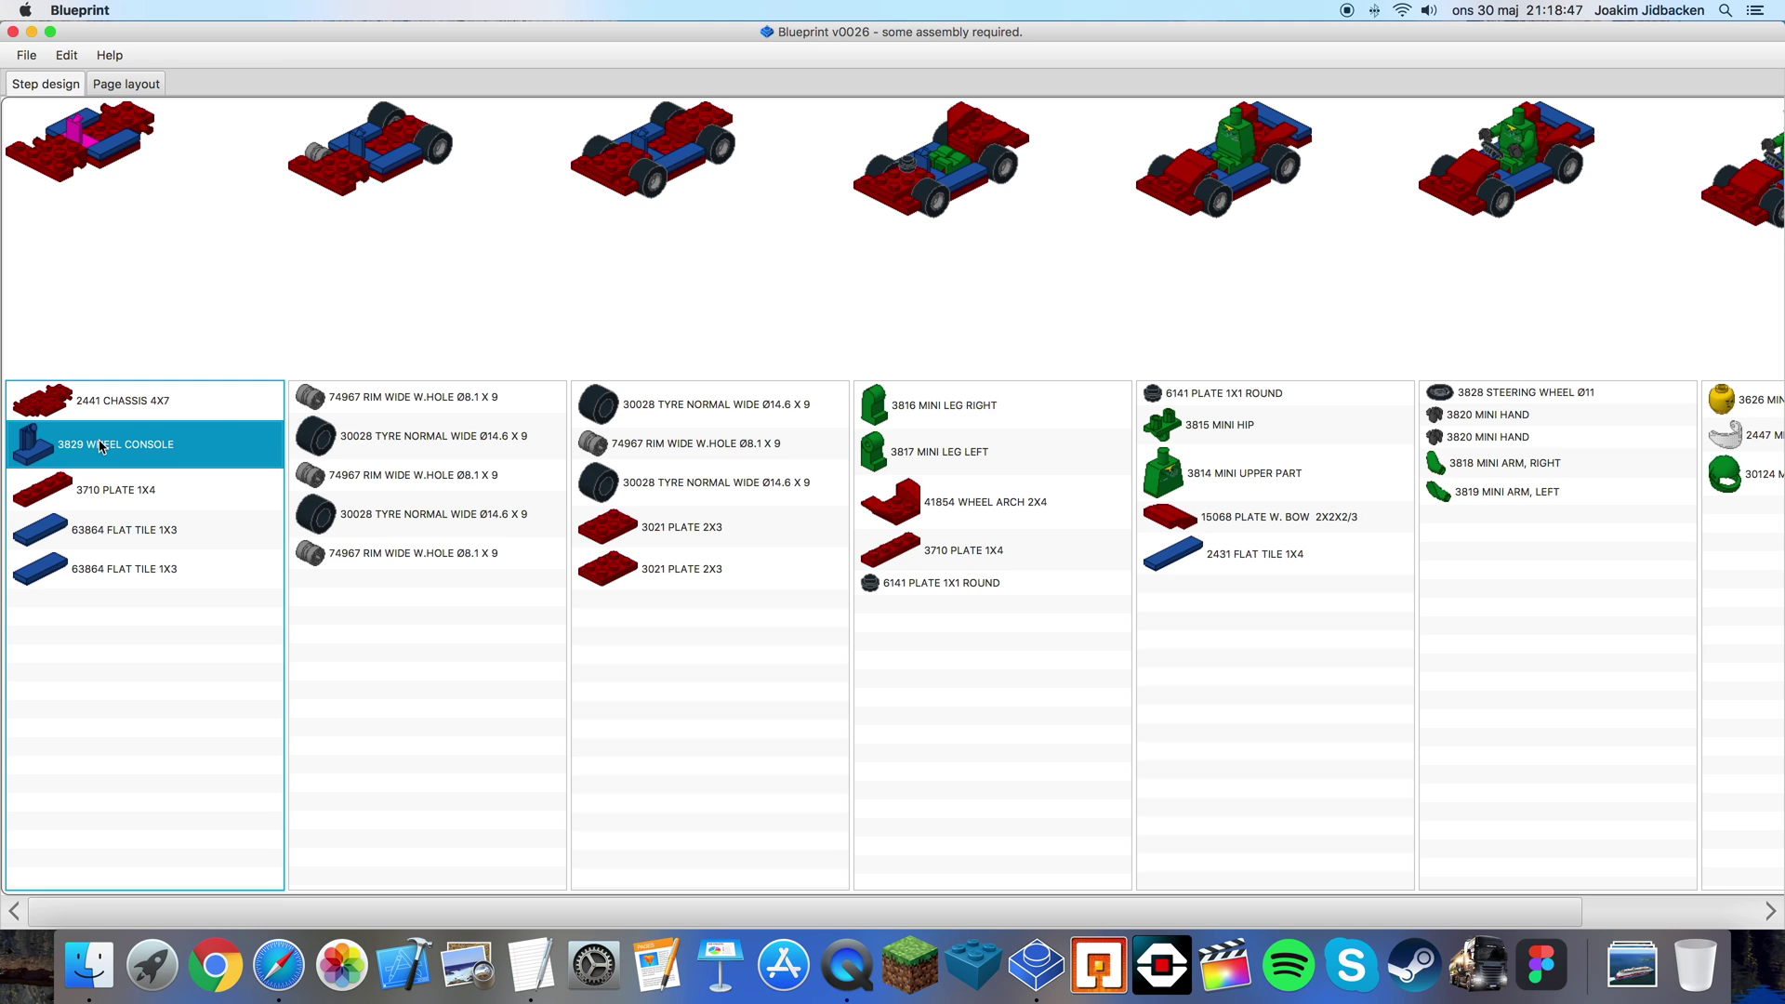
- Move 3829 WHEEL CONSOLE into the wheel step and add an empty step after the first
drag(102, 446, 390, 651)
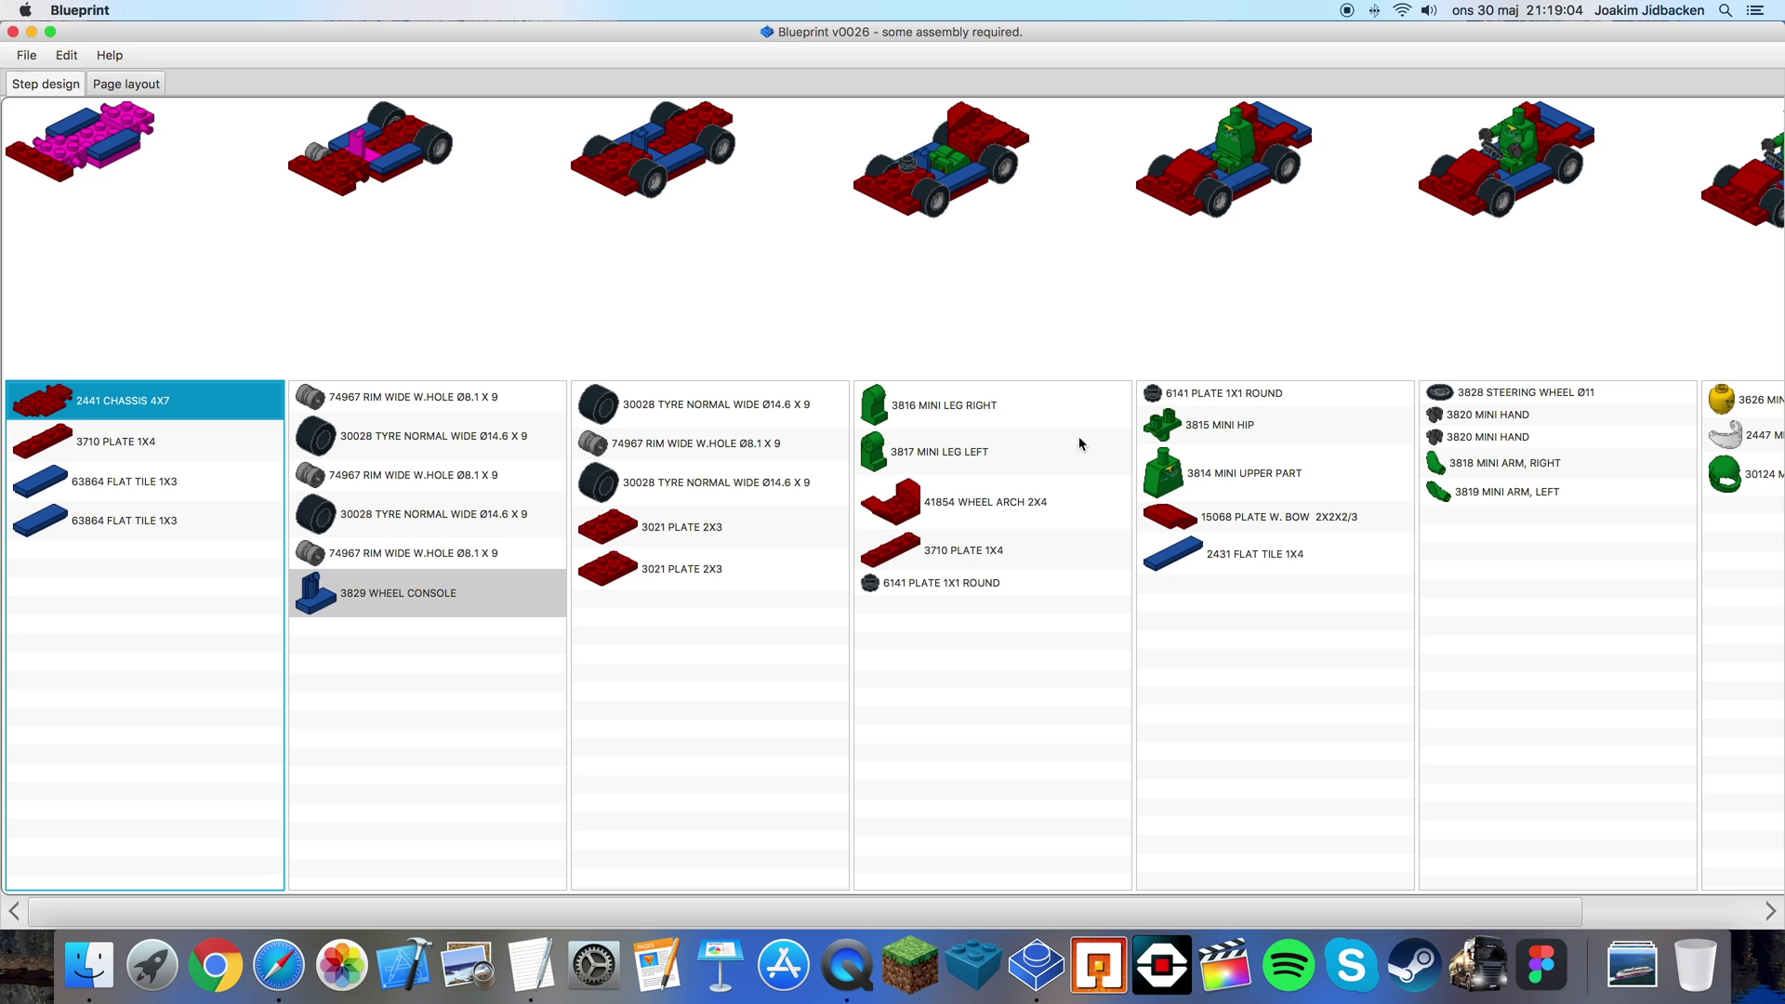
right_click(121, 275)
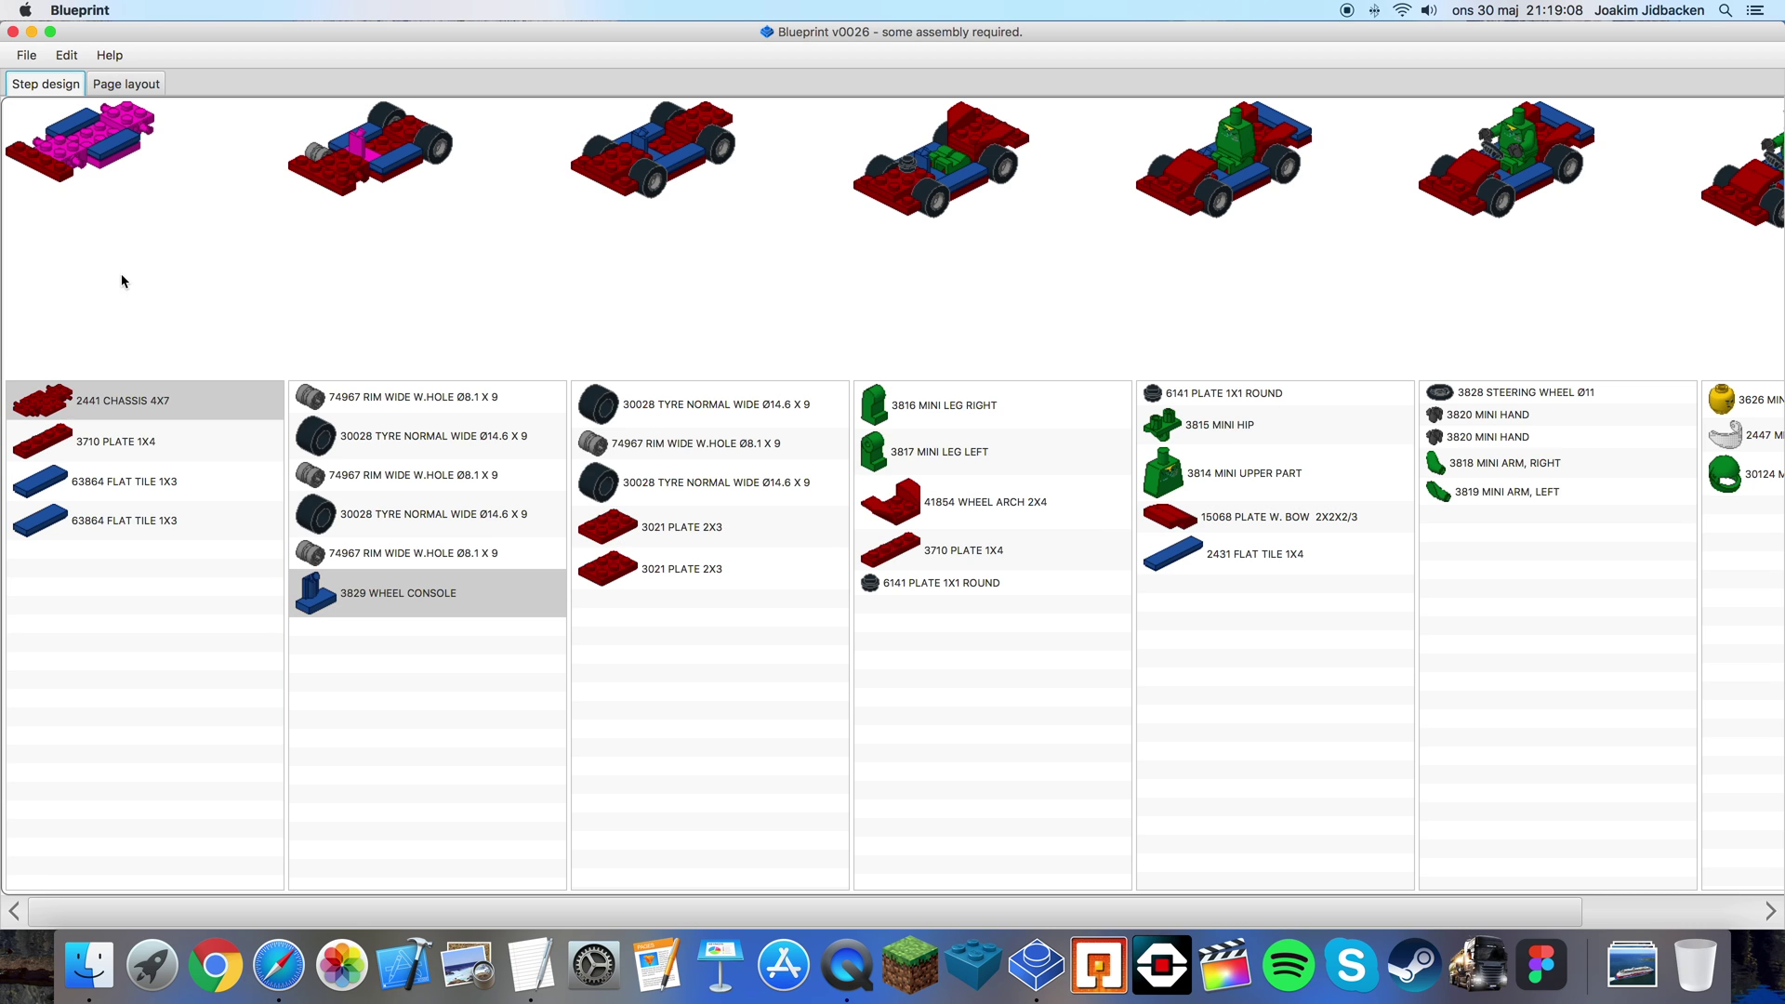
right_click(62, 239)
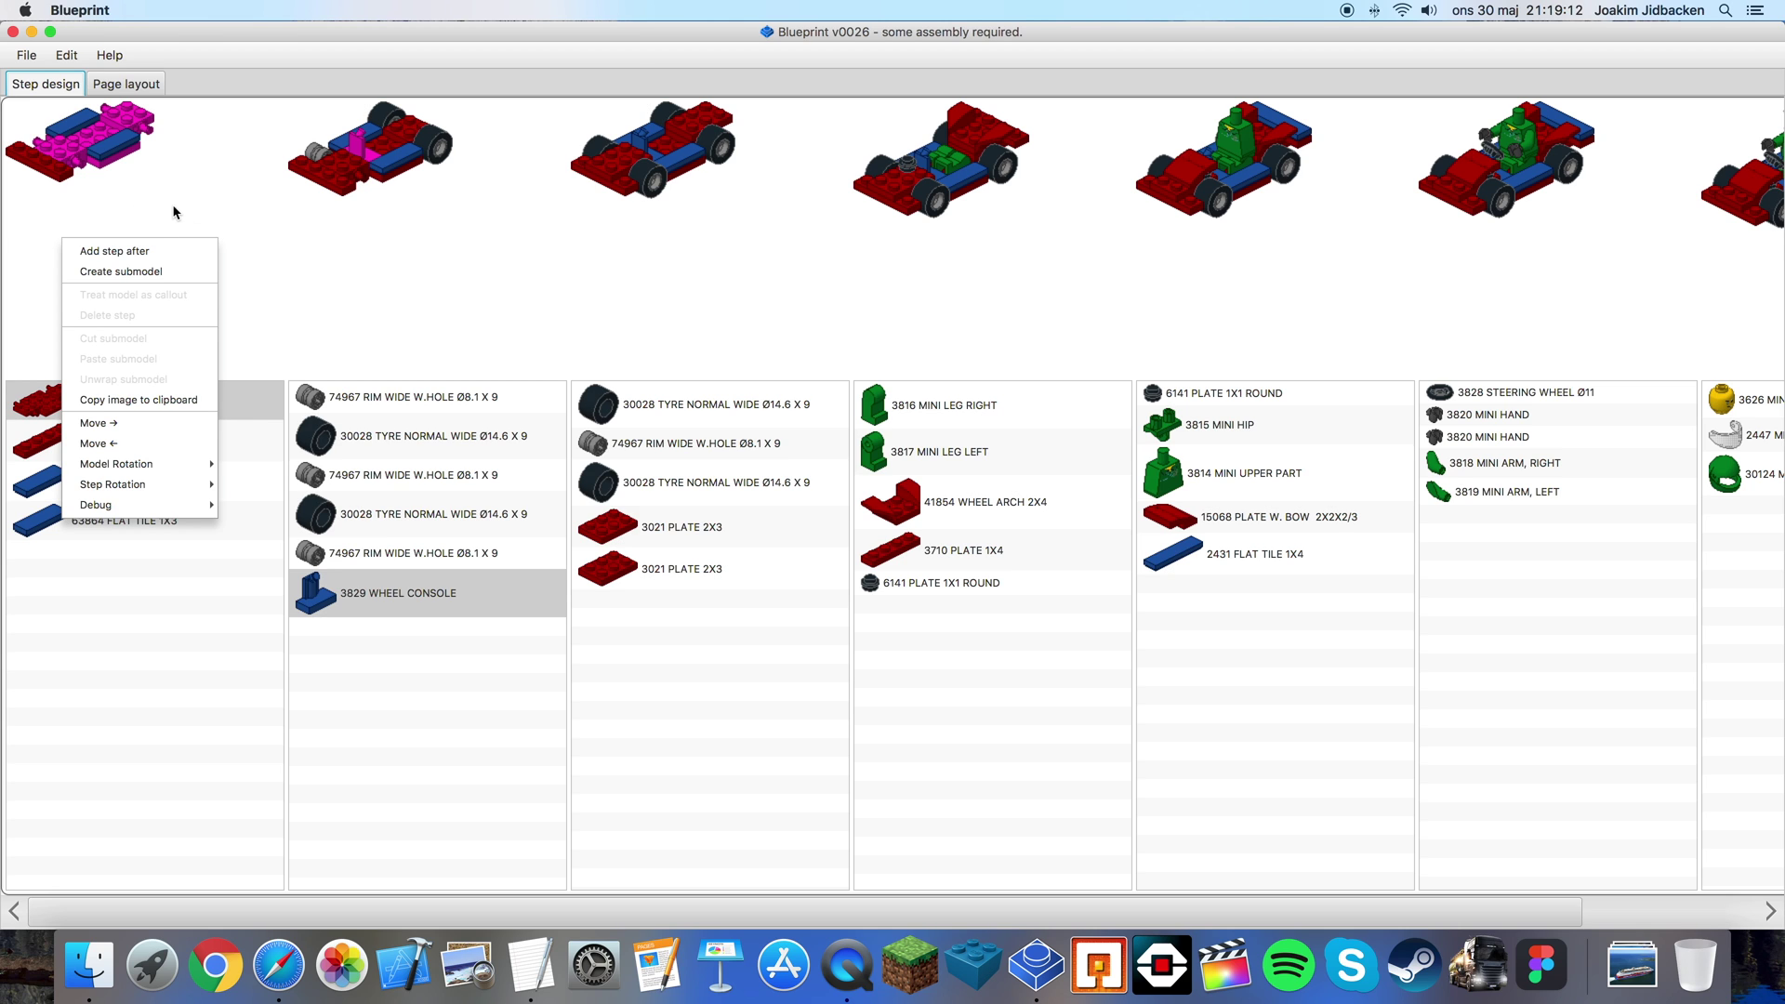
click(154, 253)
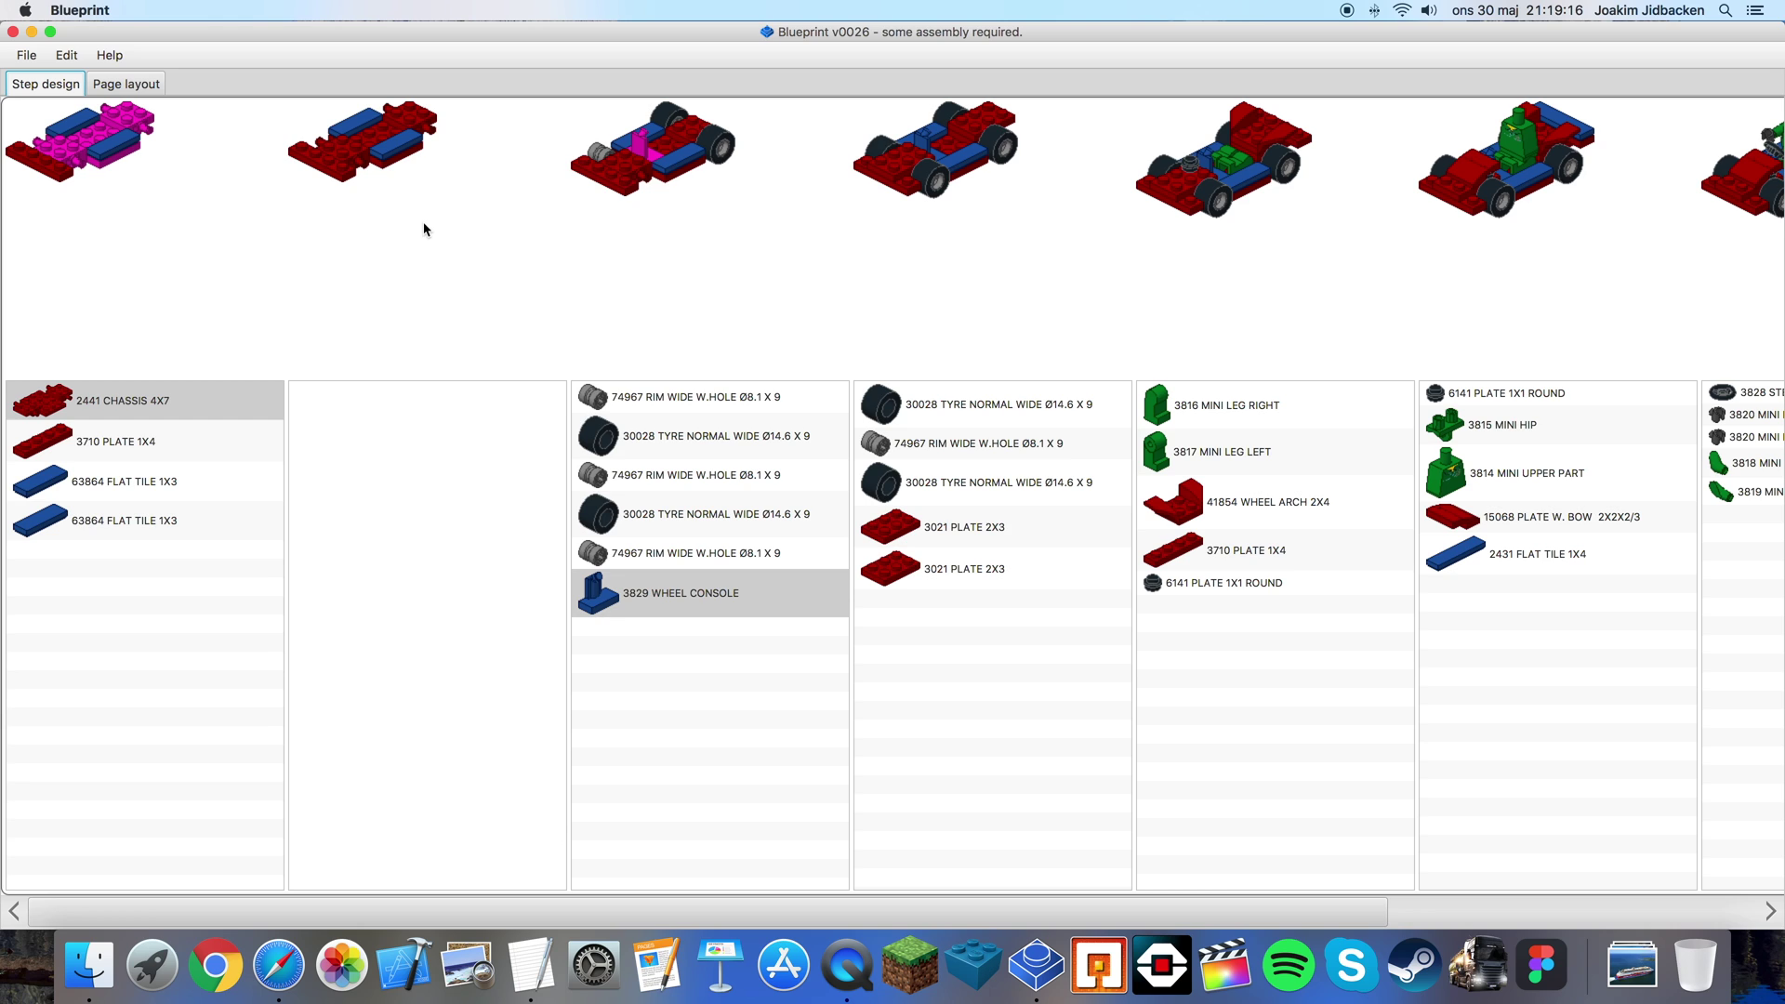
- Move the new empty step to the first position, ahead of the chassis step
click(466, 183)
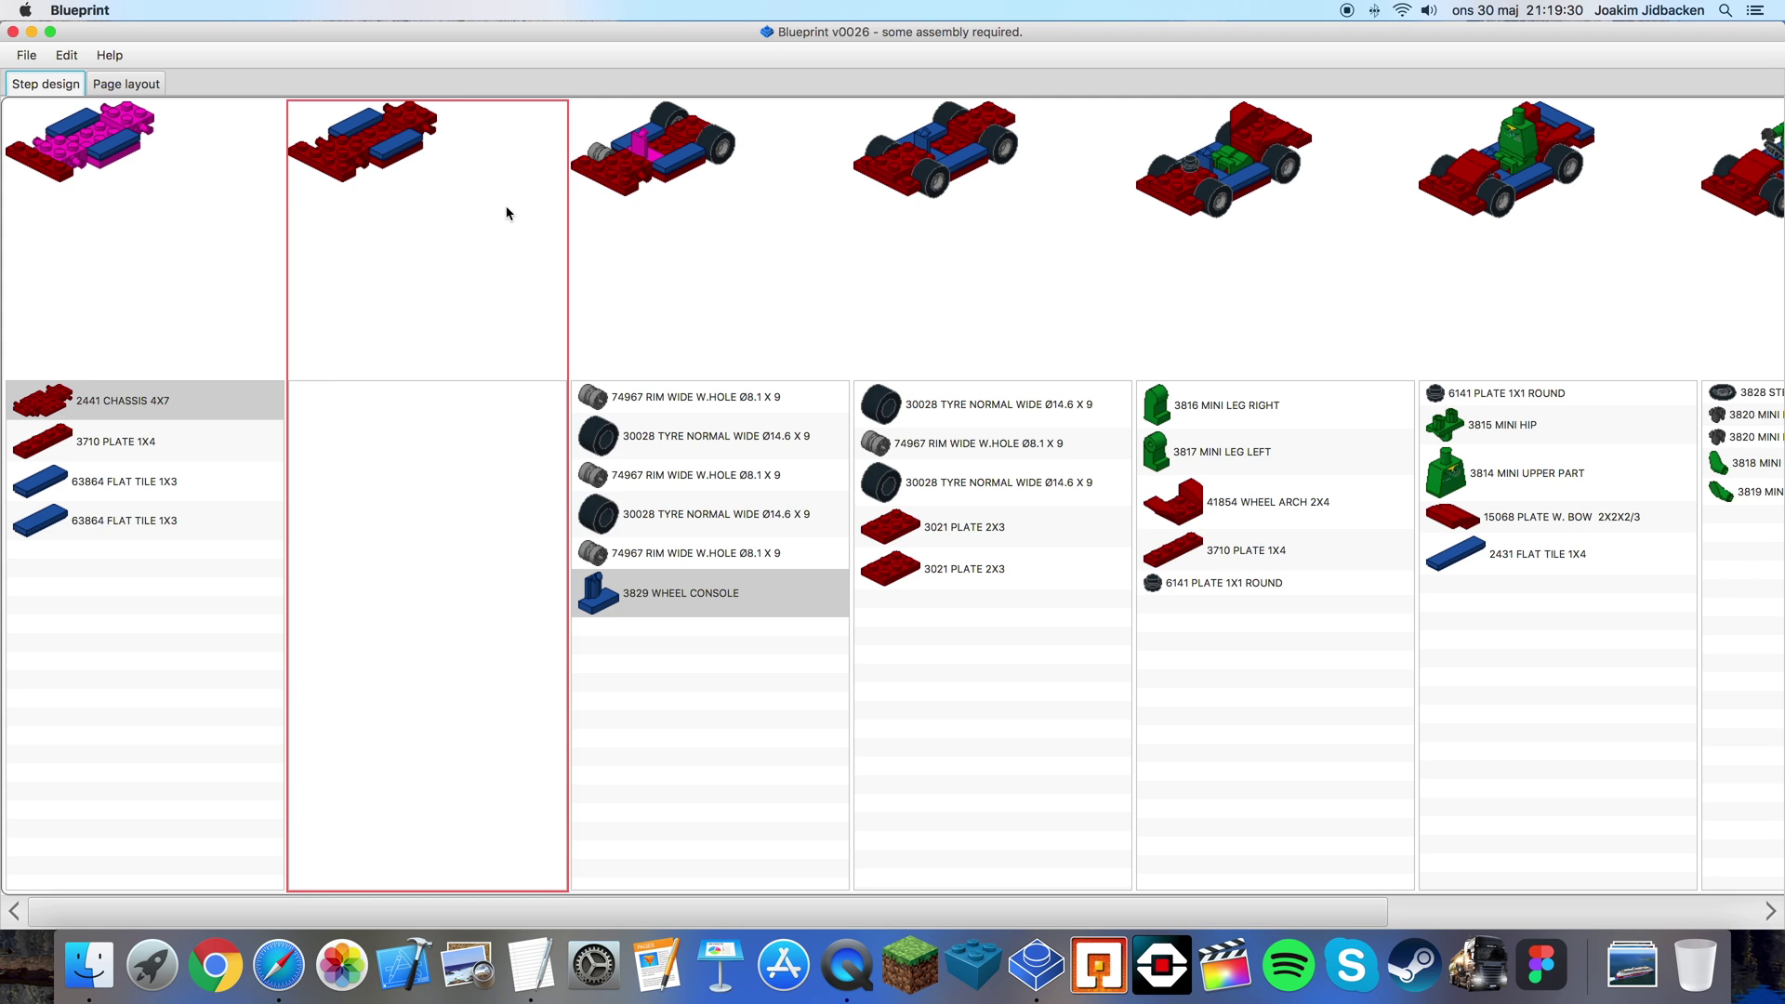
right_click(386, 235)
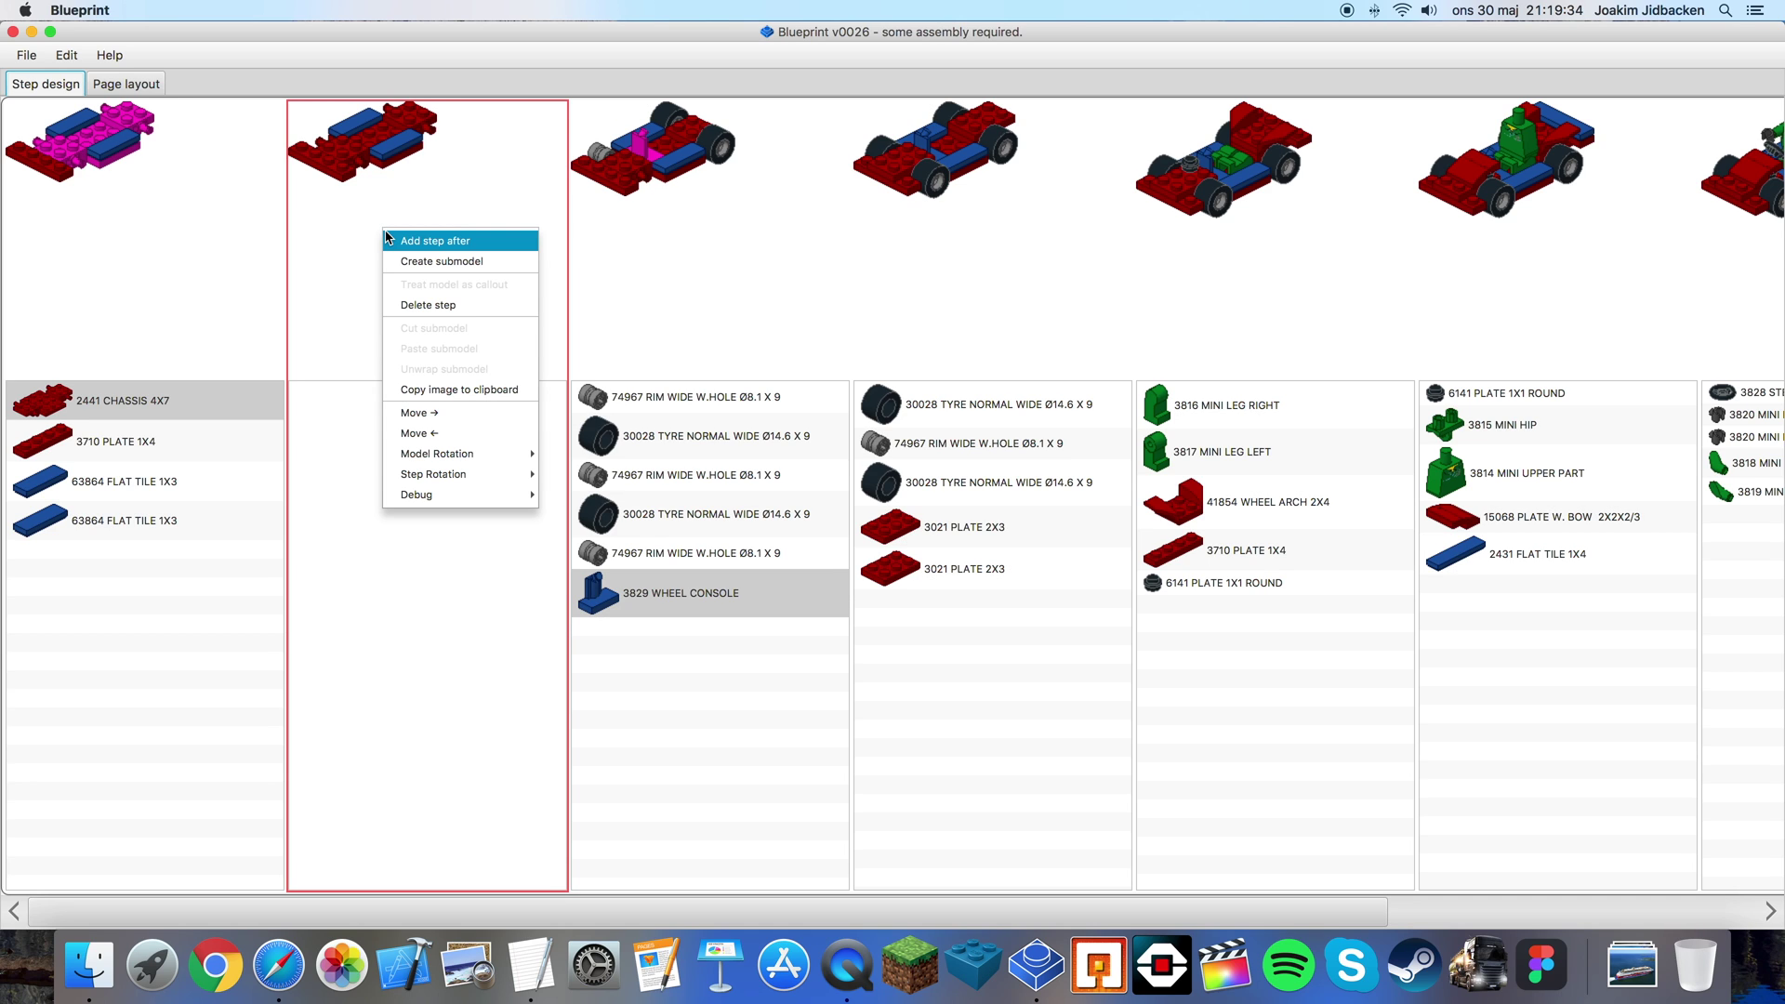
click(456, 437)
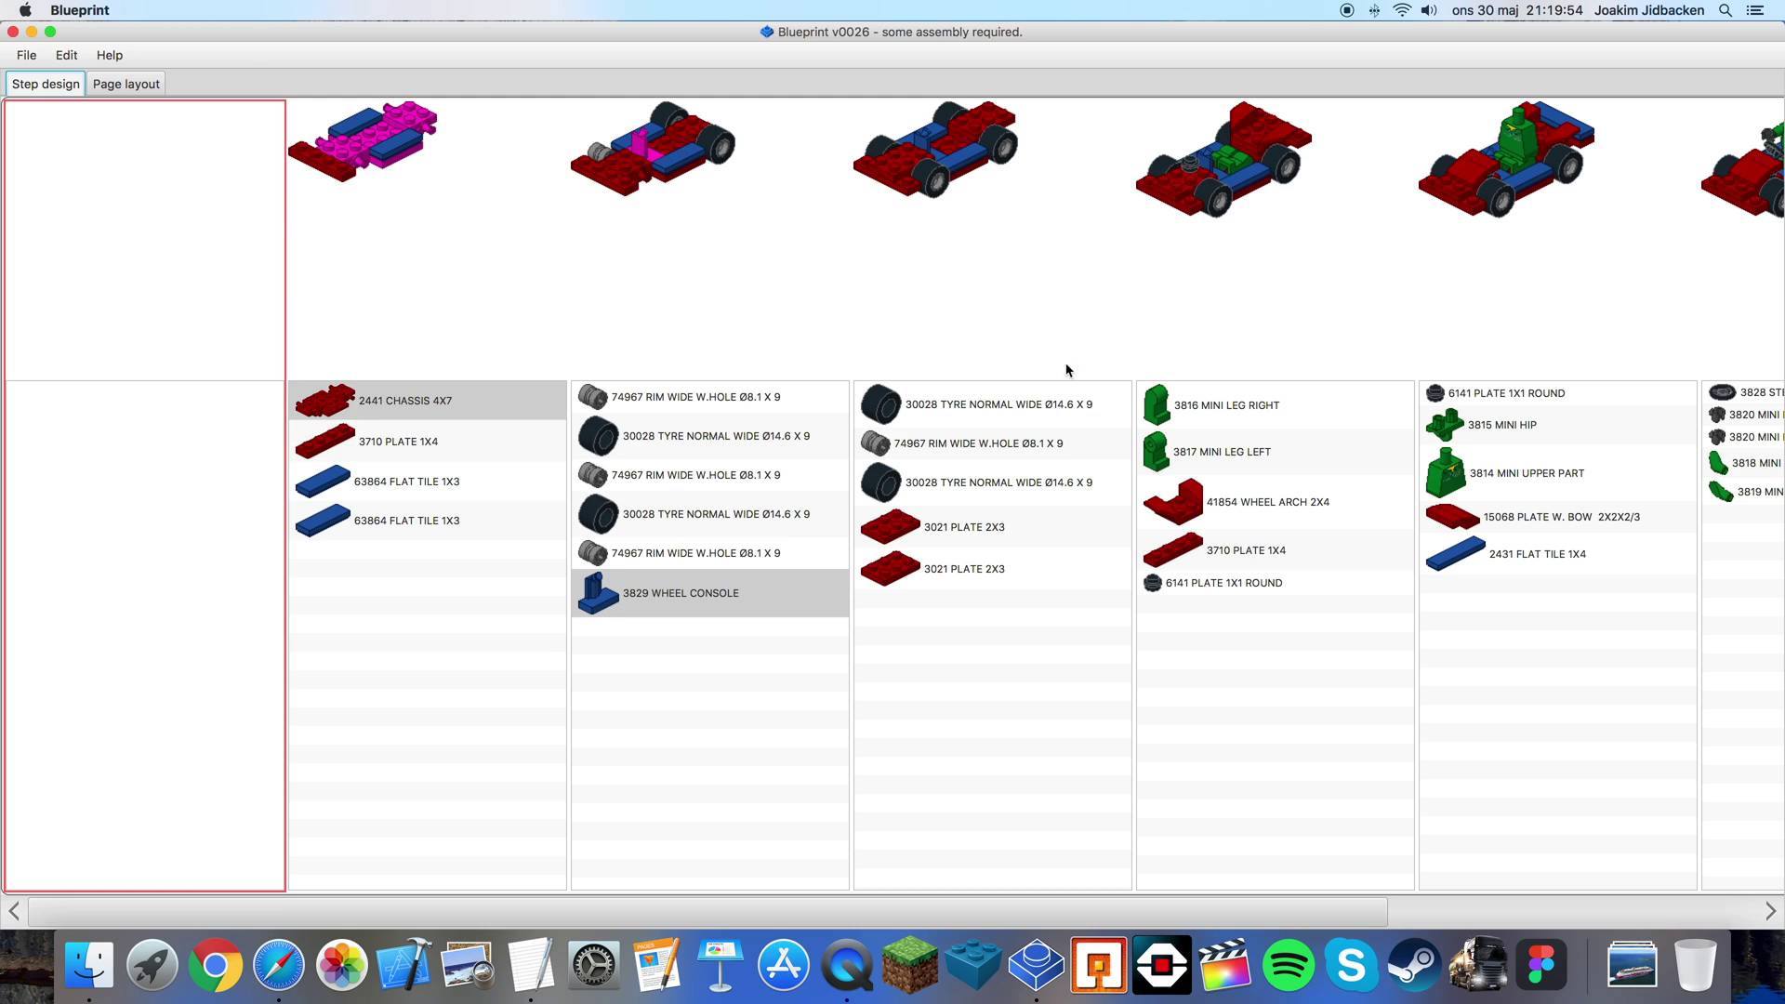
- Move the 3816 and 3817 minifigure legs and further body parts into the first step
click(1341, 404)
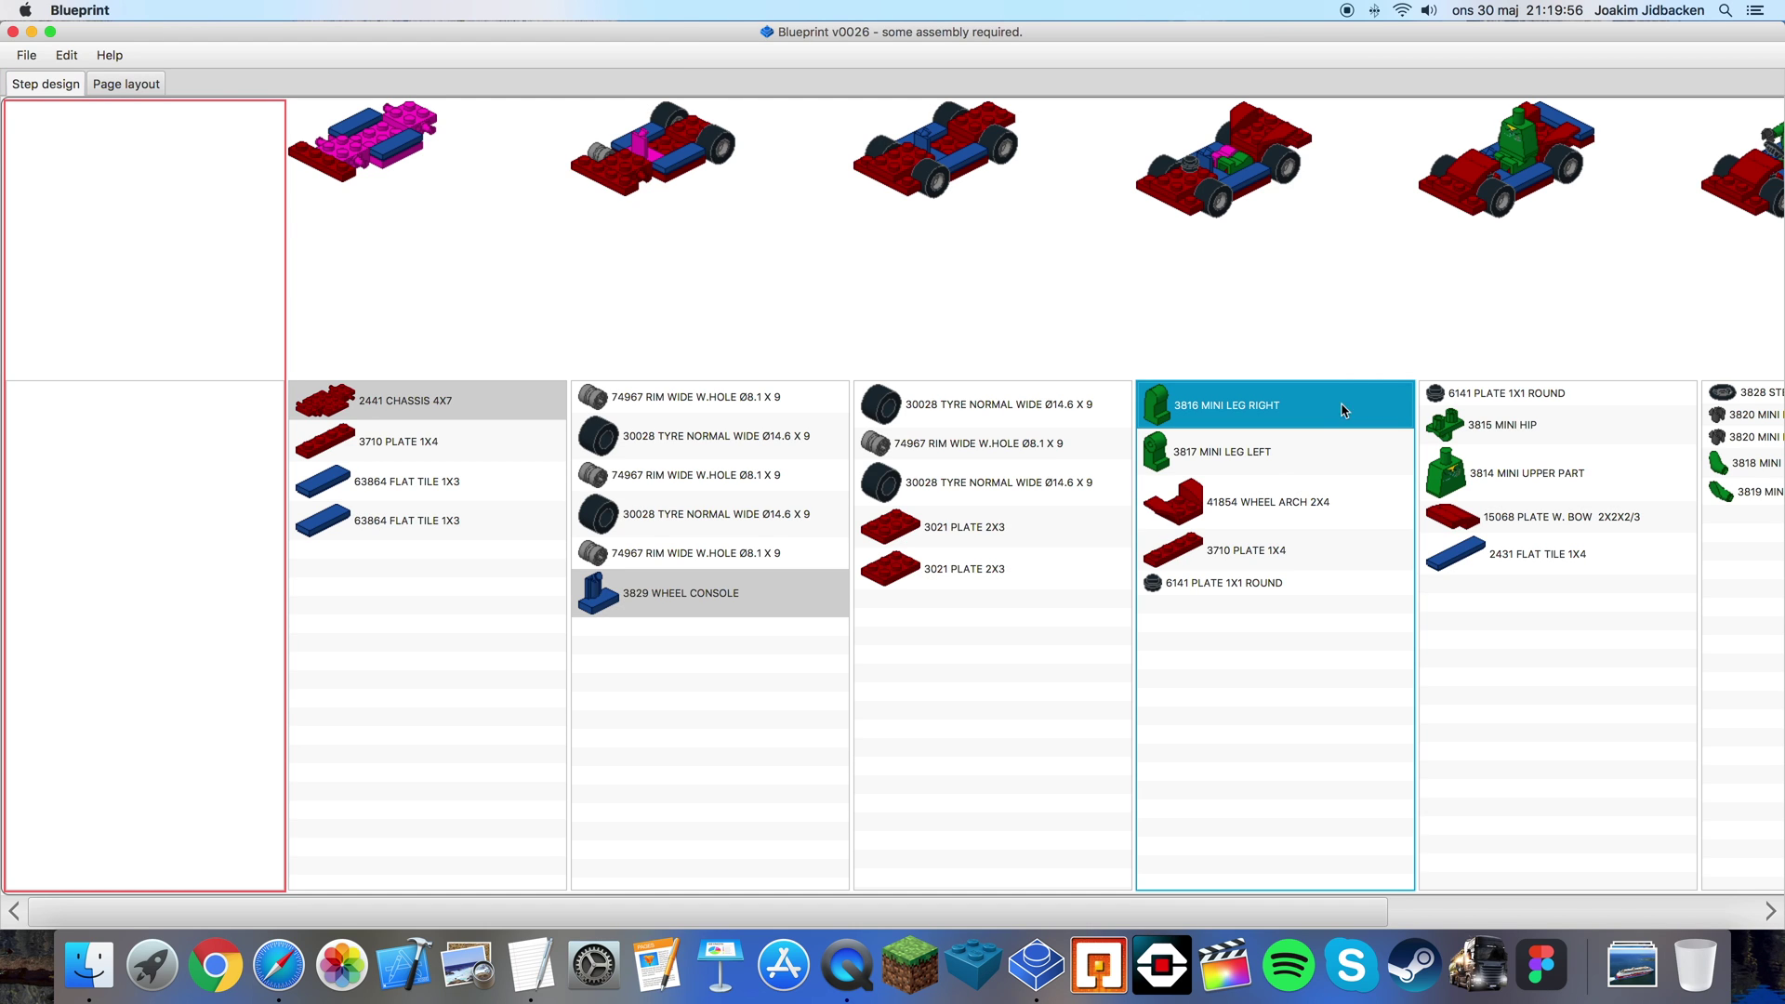
shift+click(1274, 450)
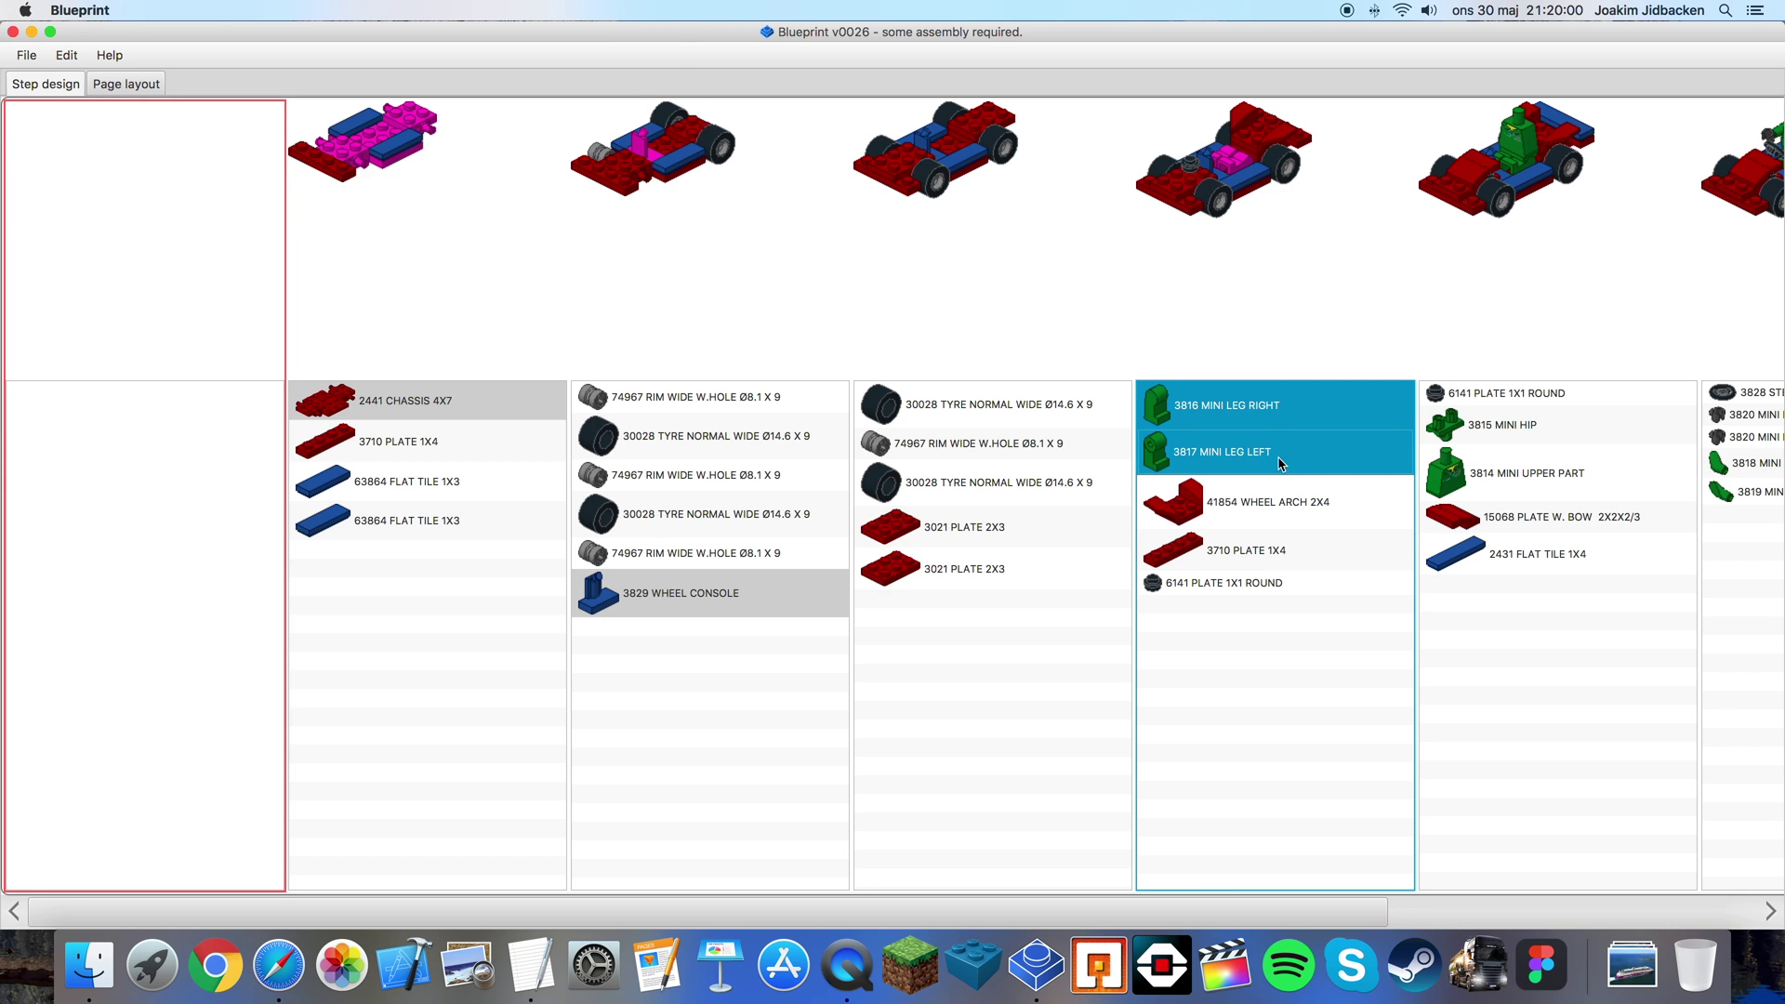
super+click(1278, 456)
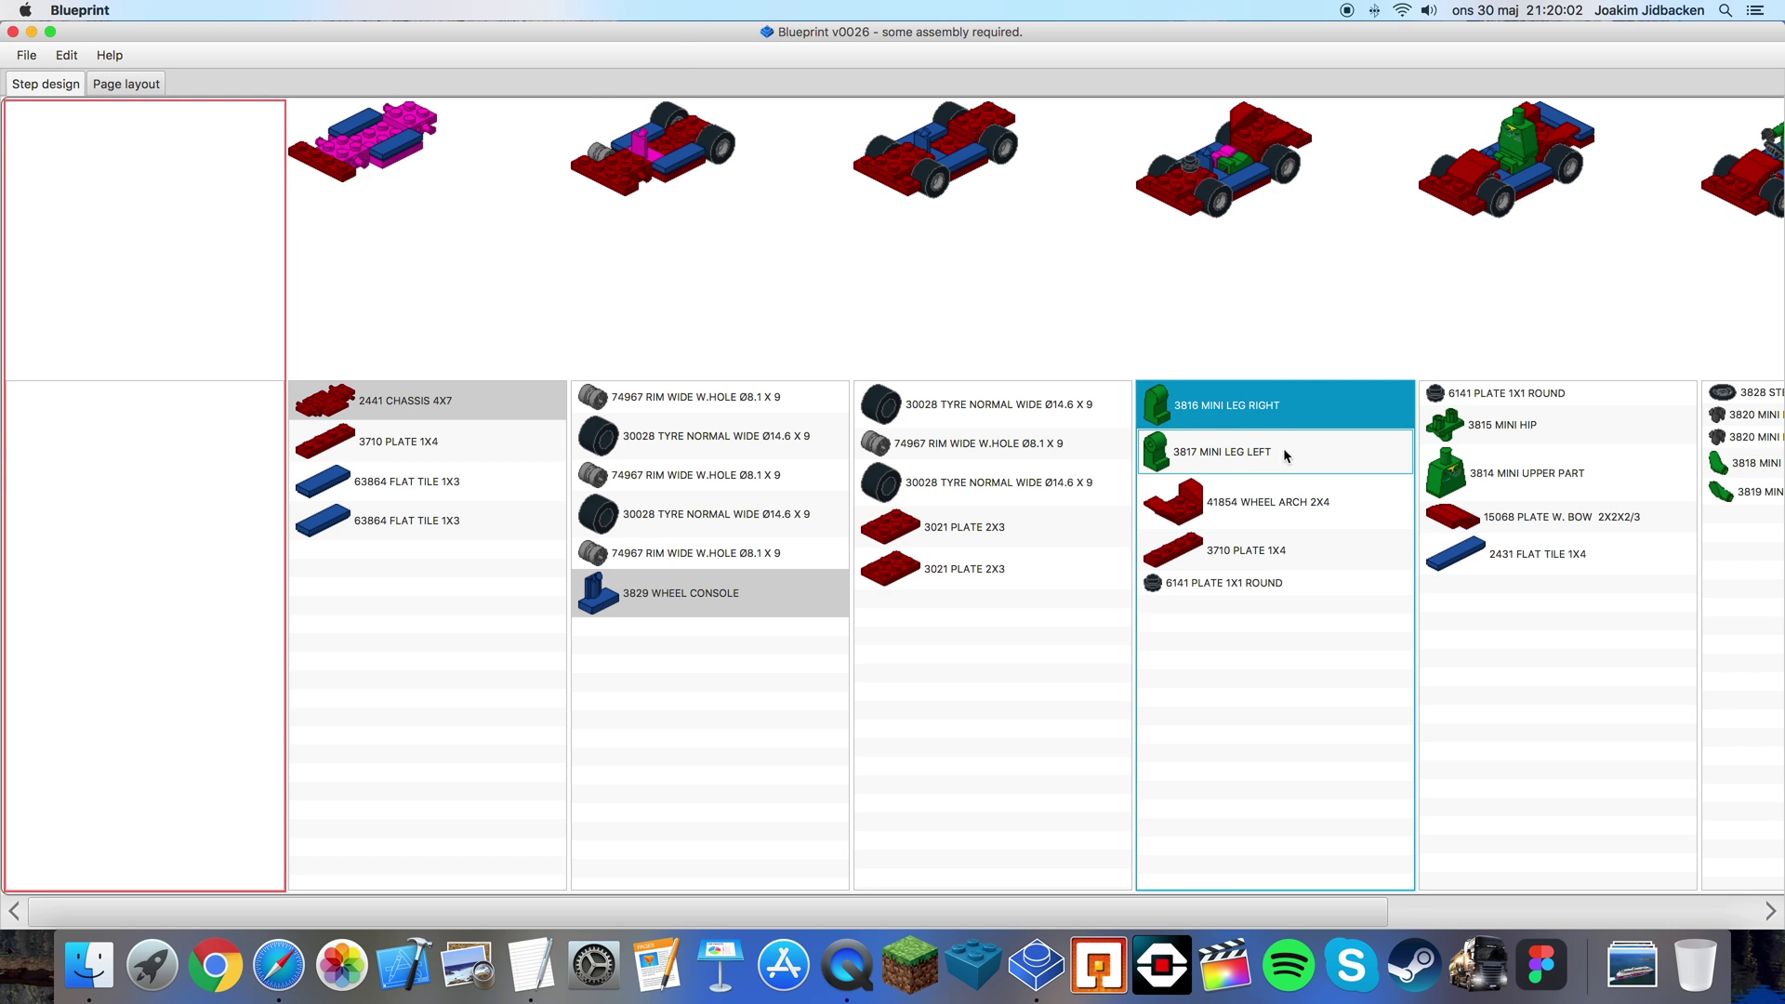
click(1287, 456)
shift+click(1283, 409)
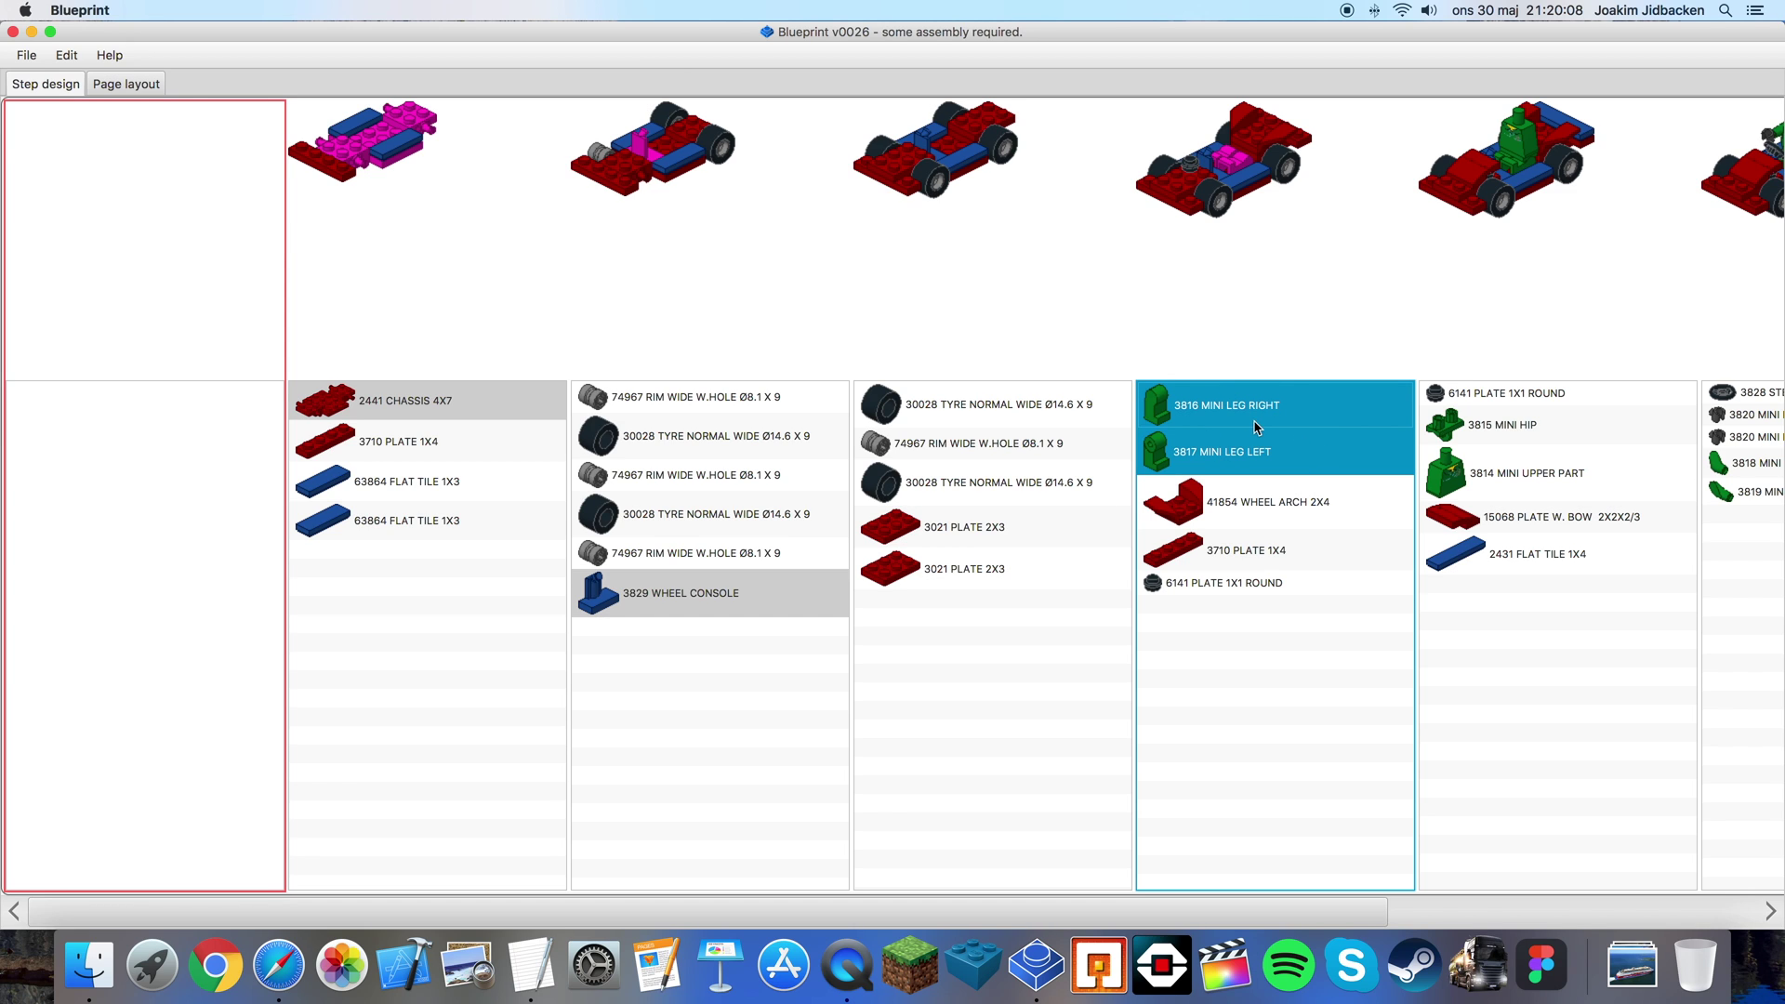
drag(1306, 454, 144, 534)
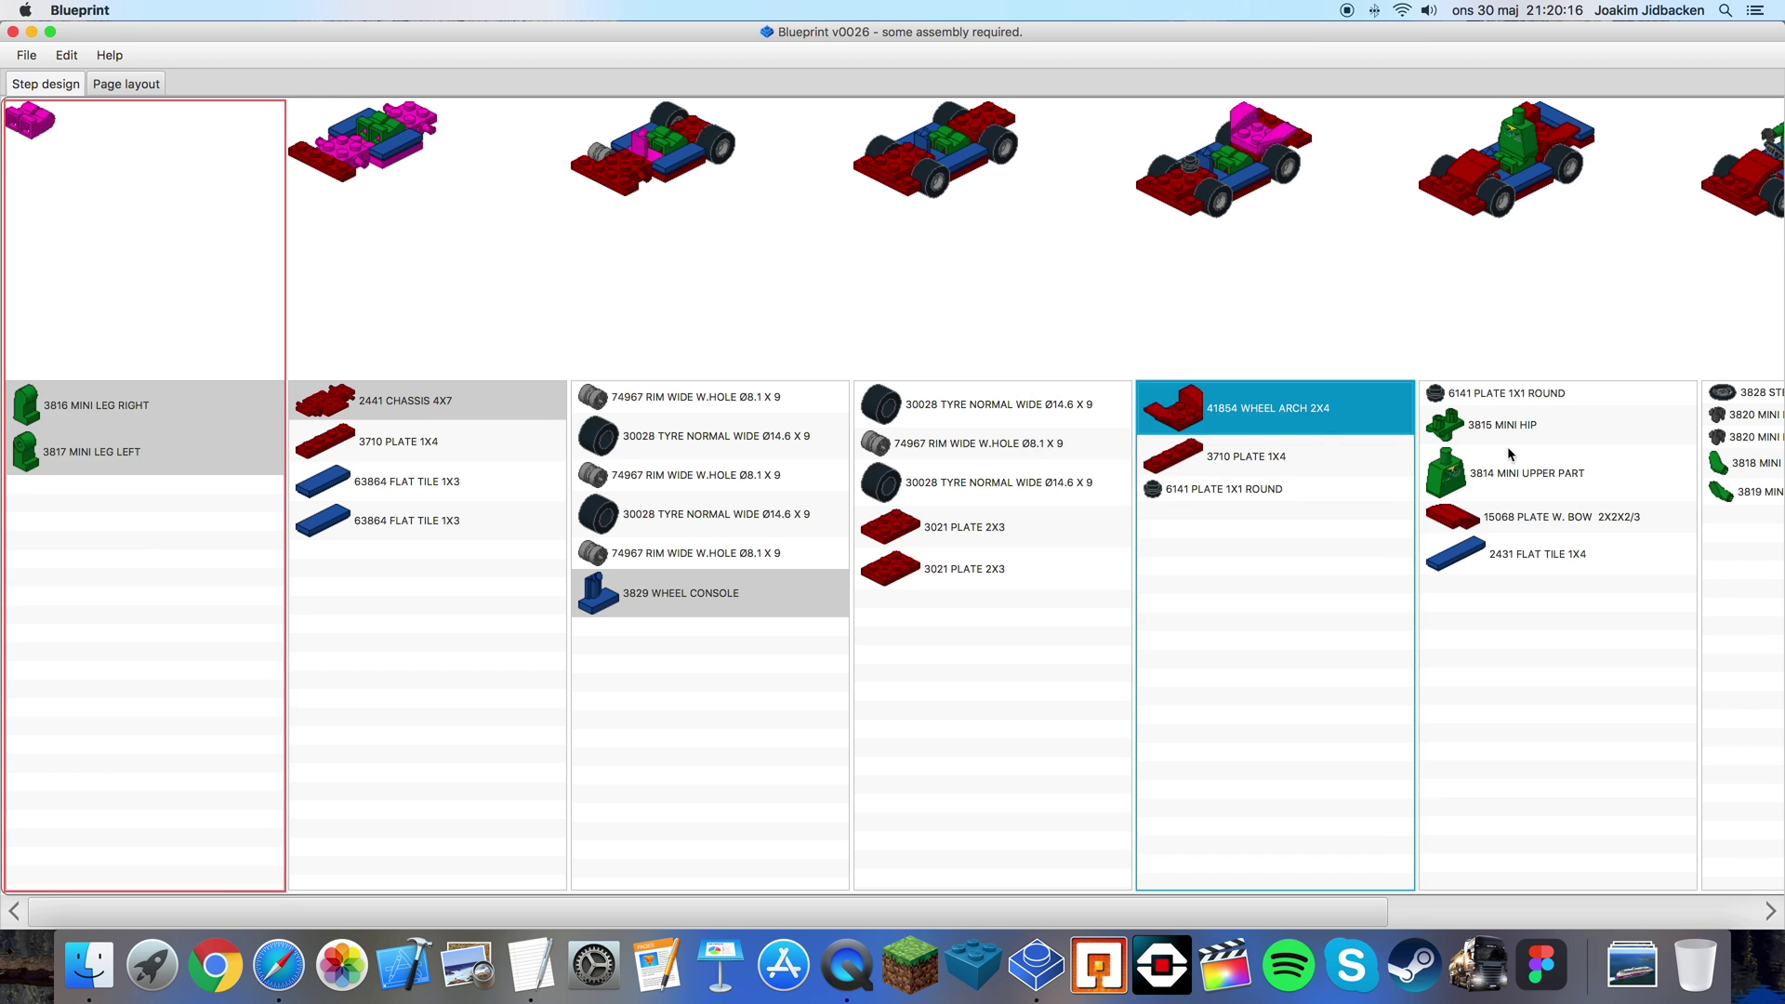
drag(1510, 453, 71, 605)
- Move both minifigure arms into the first step and try adding the 30124 crash helmet
click(1731, 462)
shift+click(1389, 492)
drag(1389, 492, 48, 657)
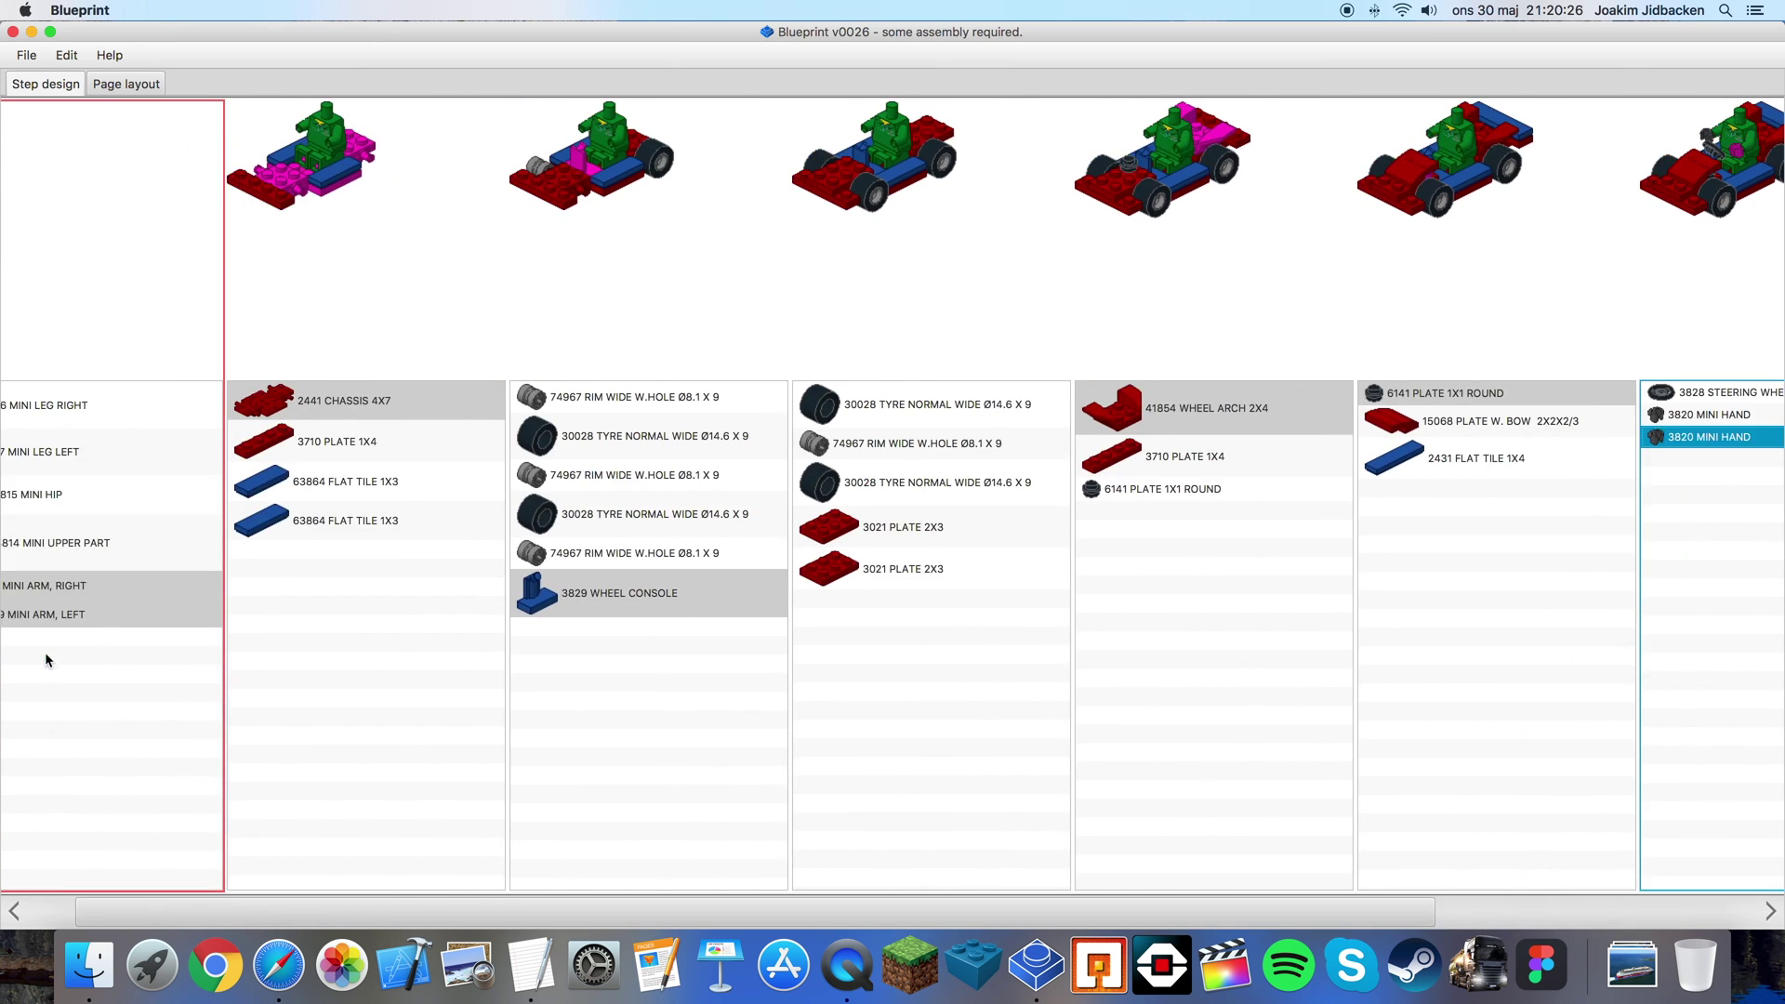
click(1620, 477)
drag(1620, 477, 378, 576)
scroll(377, 577, left, 5)
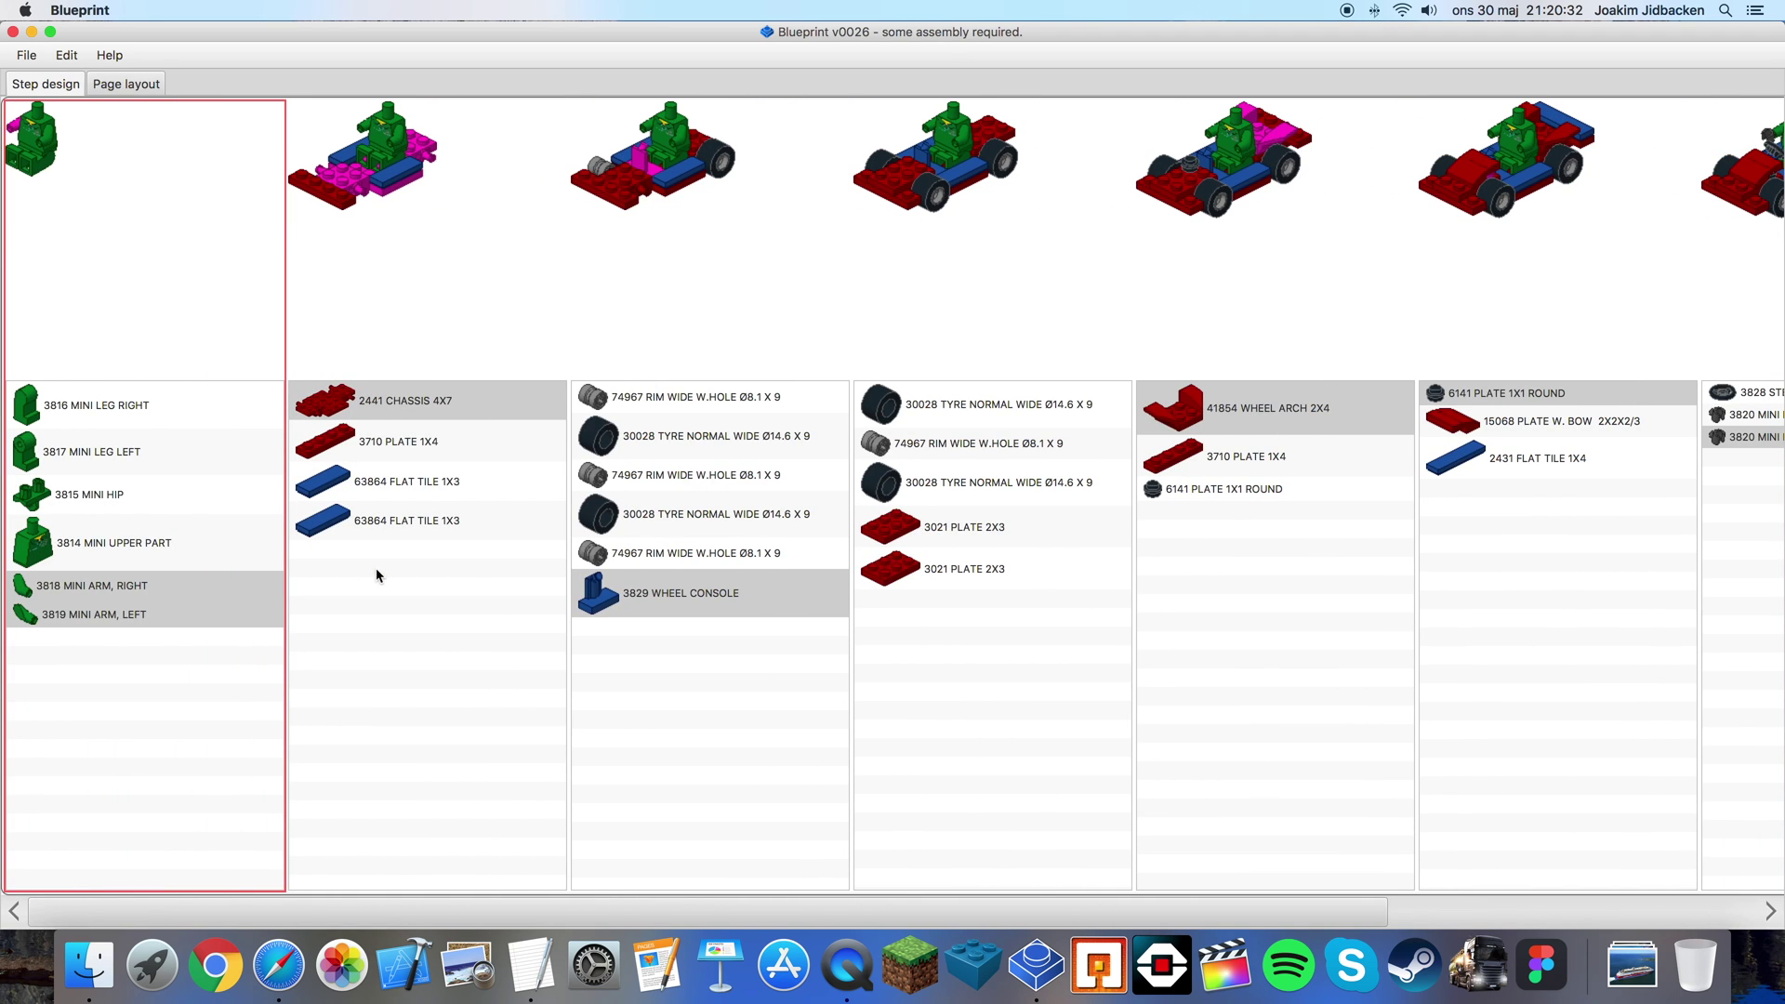
scroll(360, 460, right, 5)
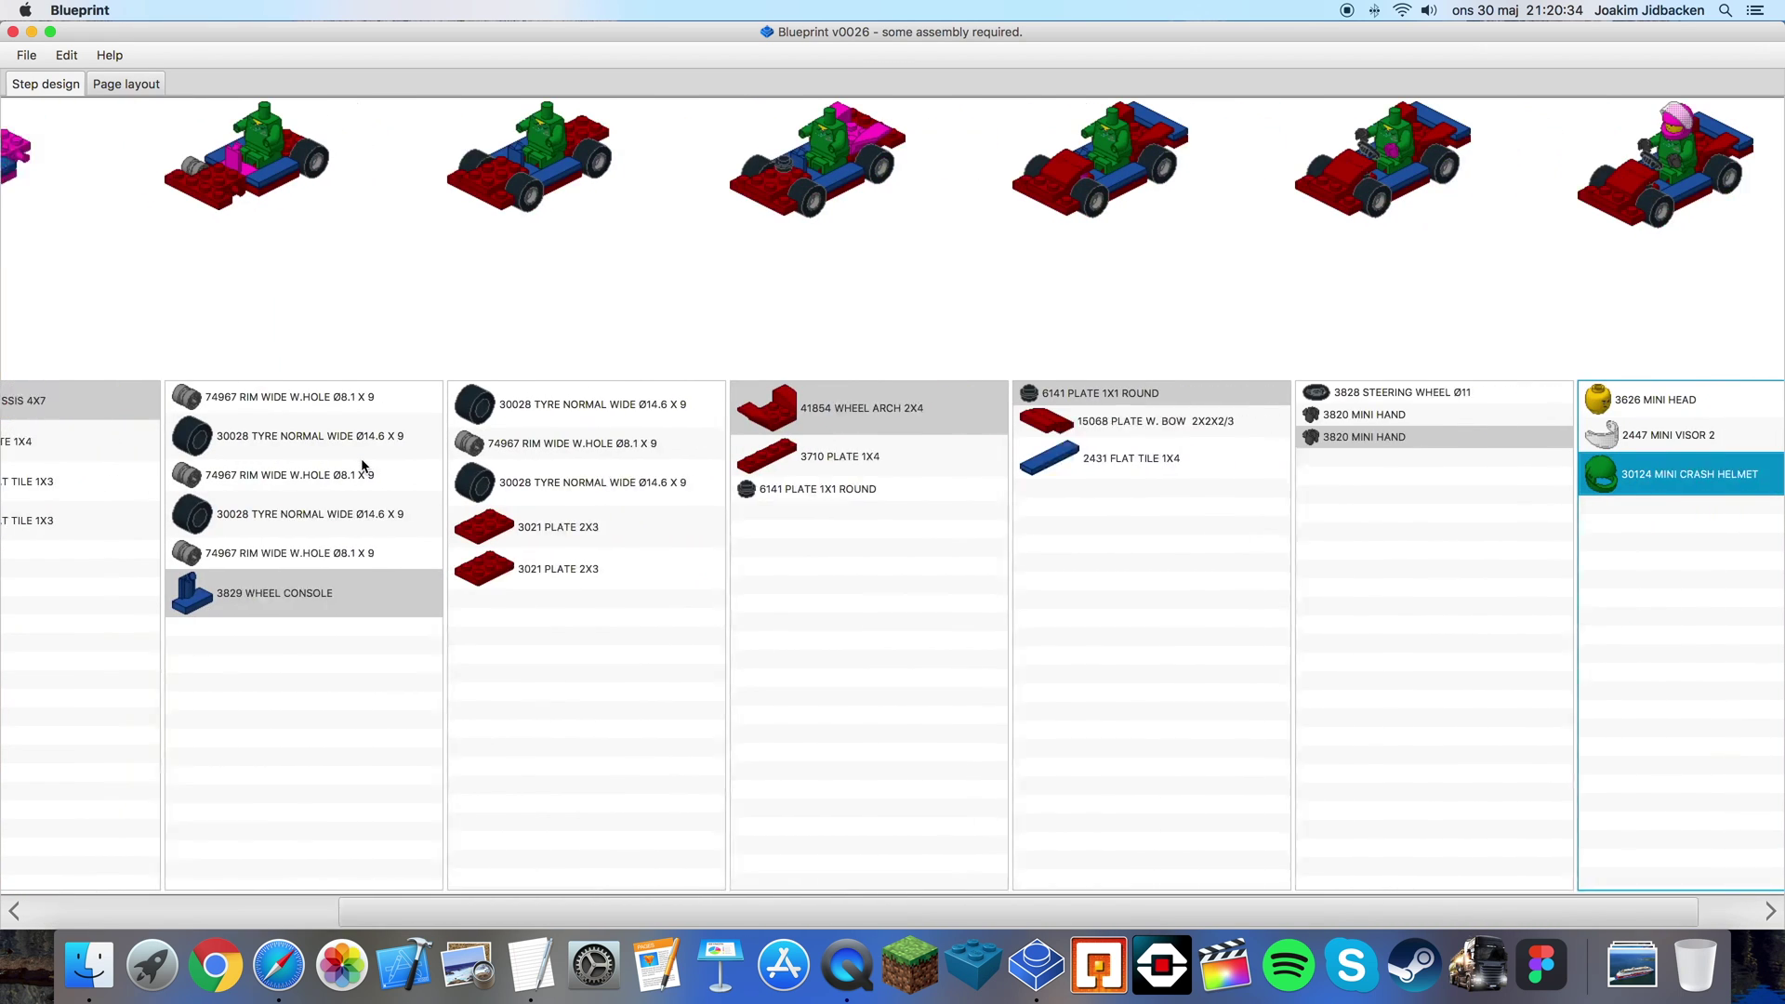
- Move the 30124 MINI CRASH HELMET from the last step into the first step
right_click(1607, 476)
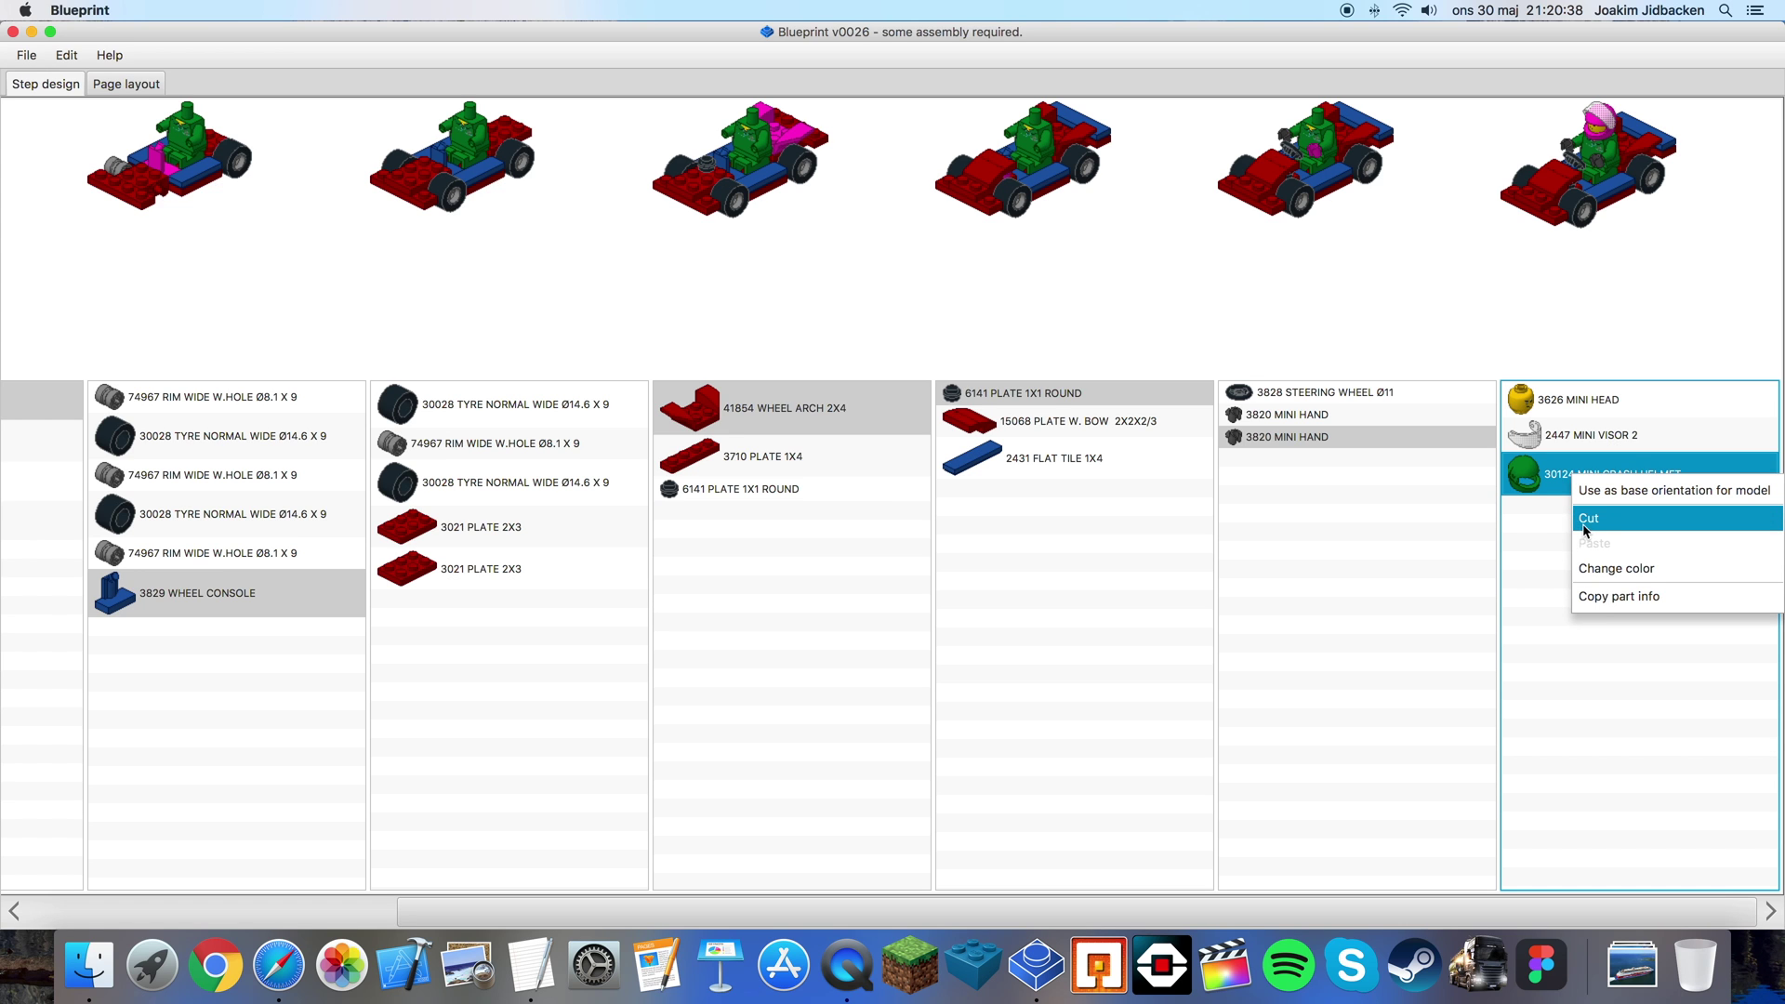
click(1618, 526)
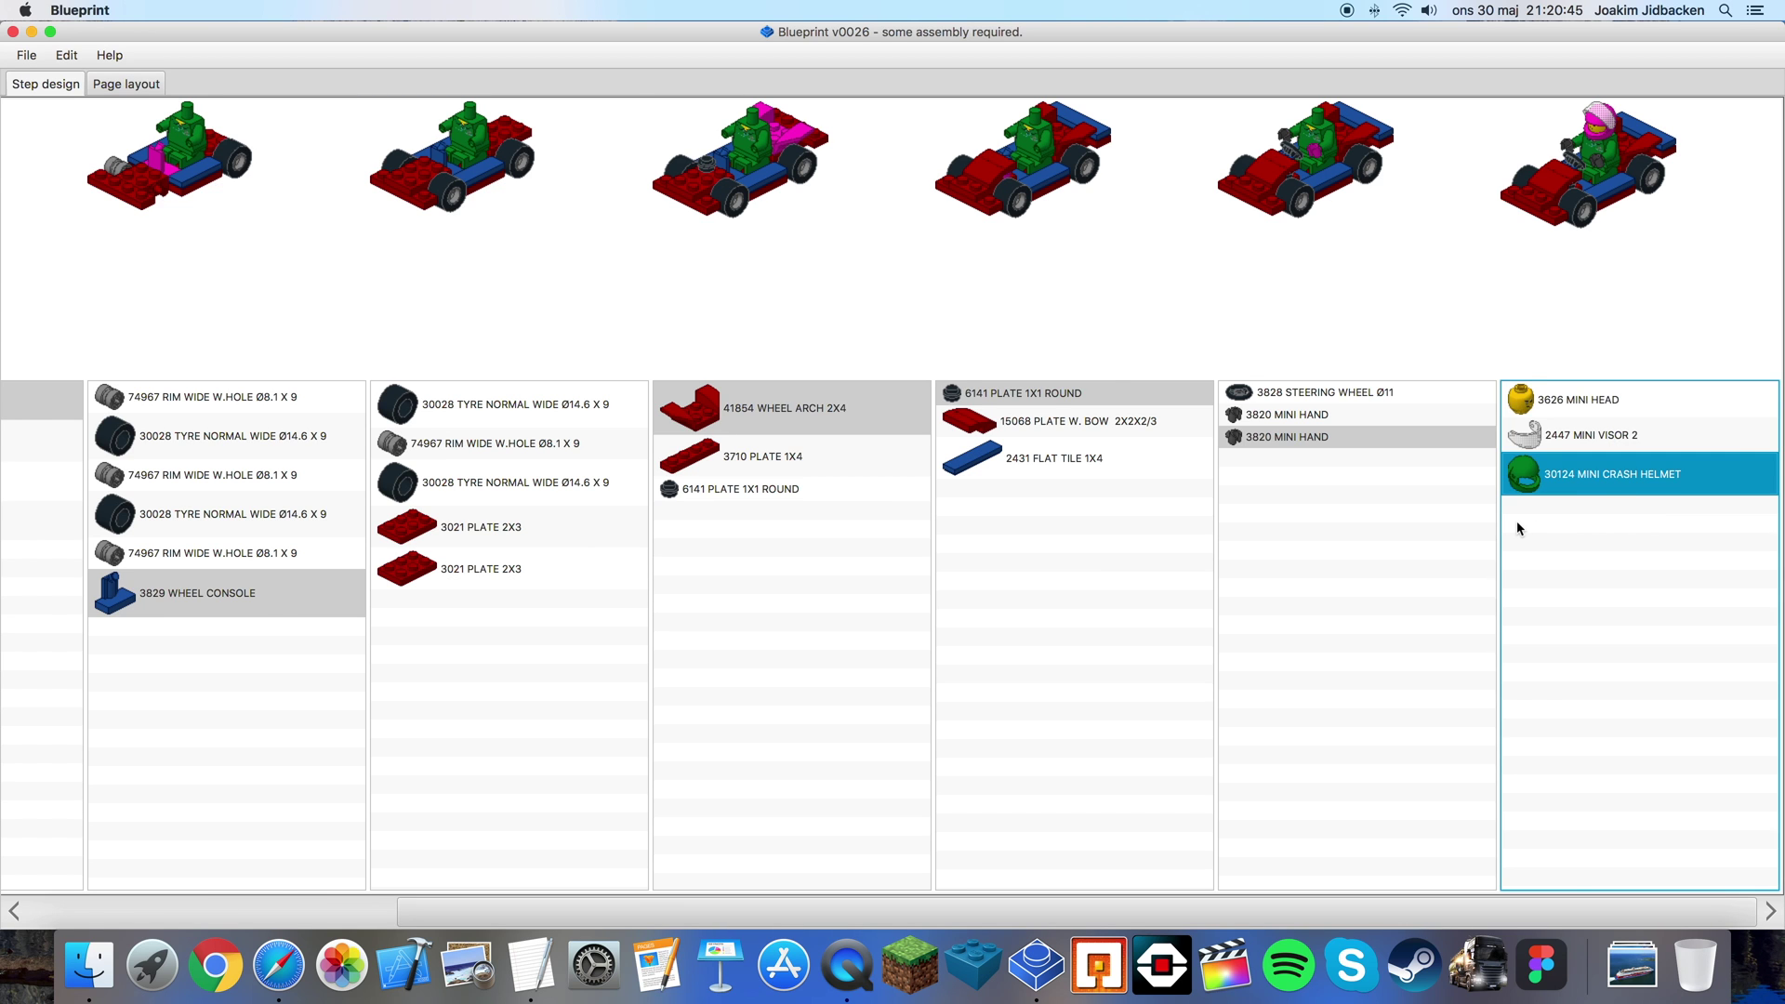
scroll(1517, 511, left, 10)
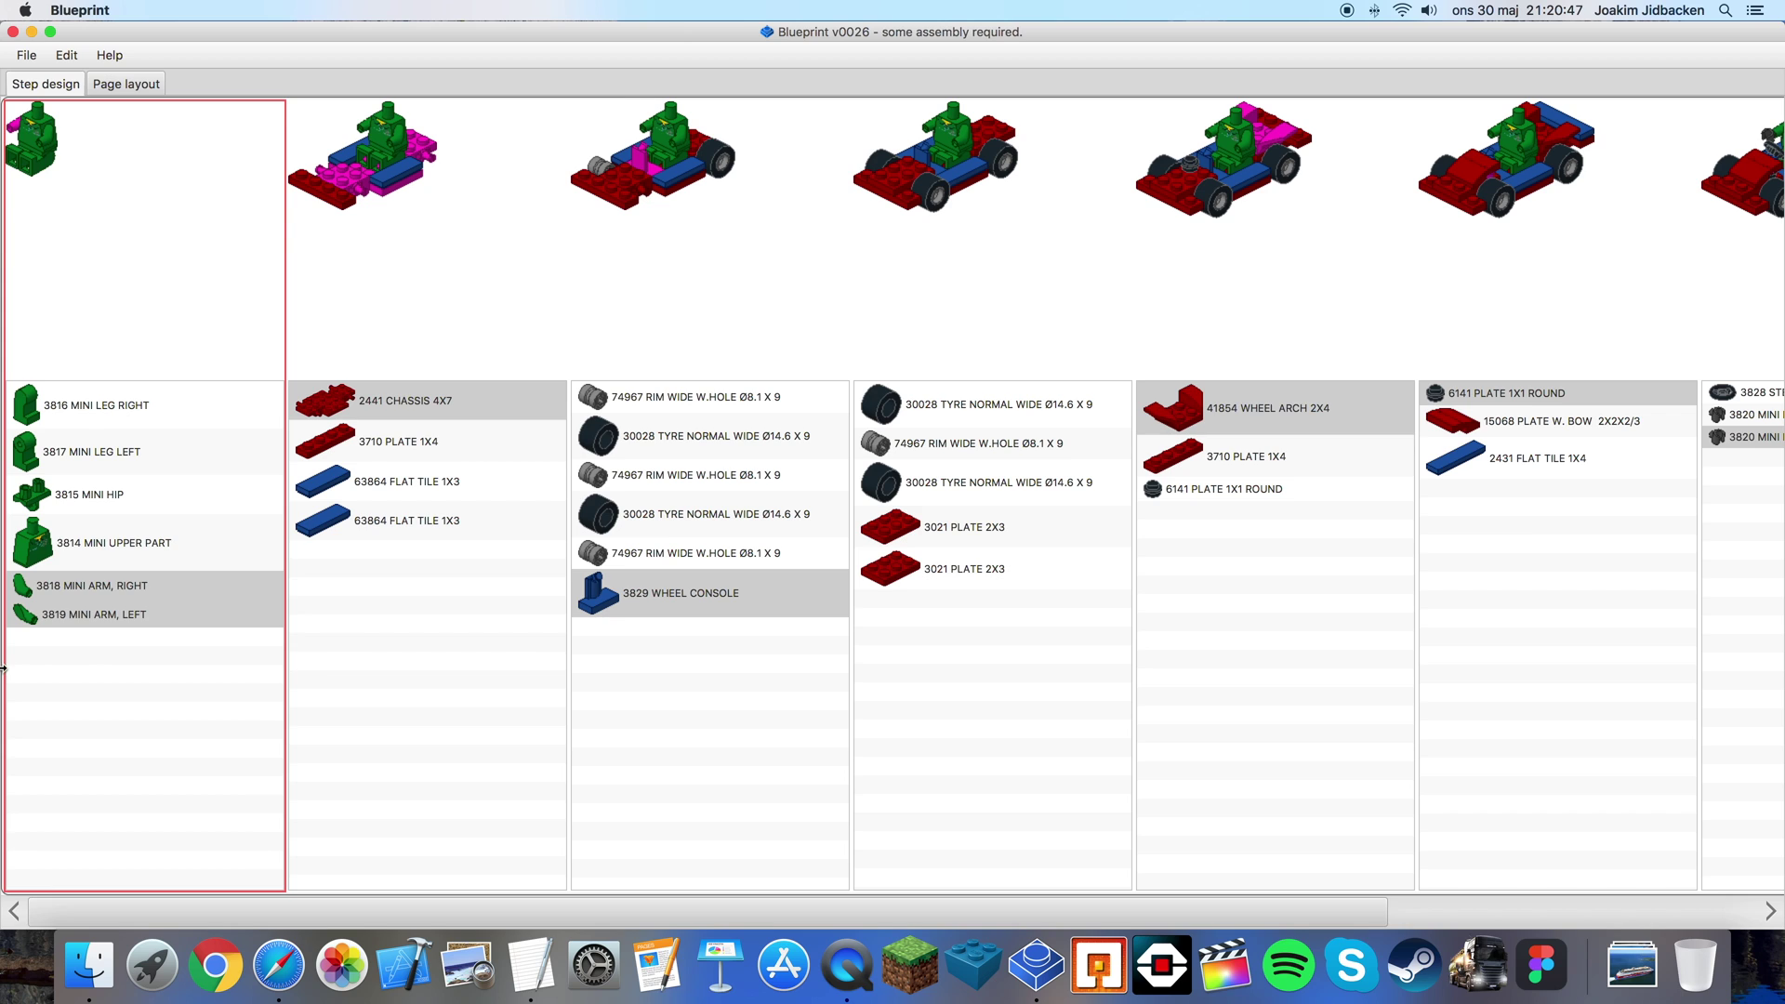
click(145, 674)
right_click(53, 661)
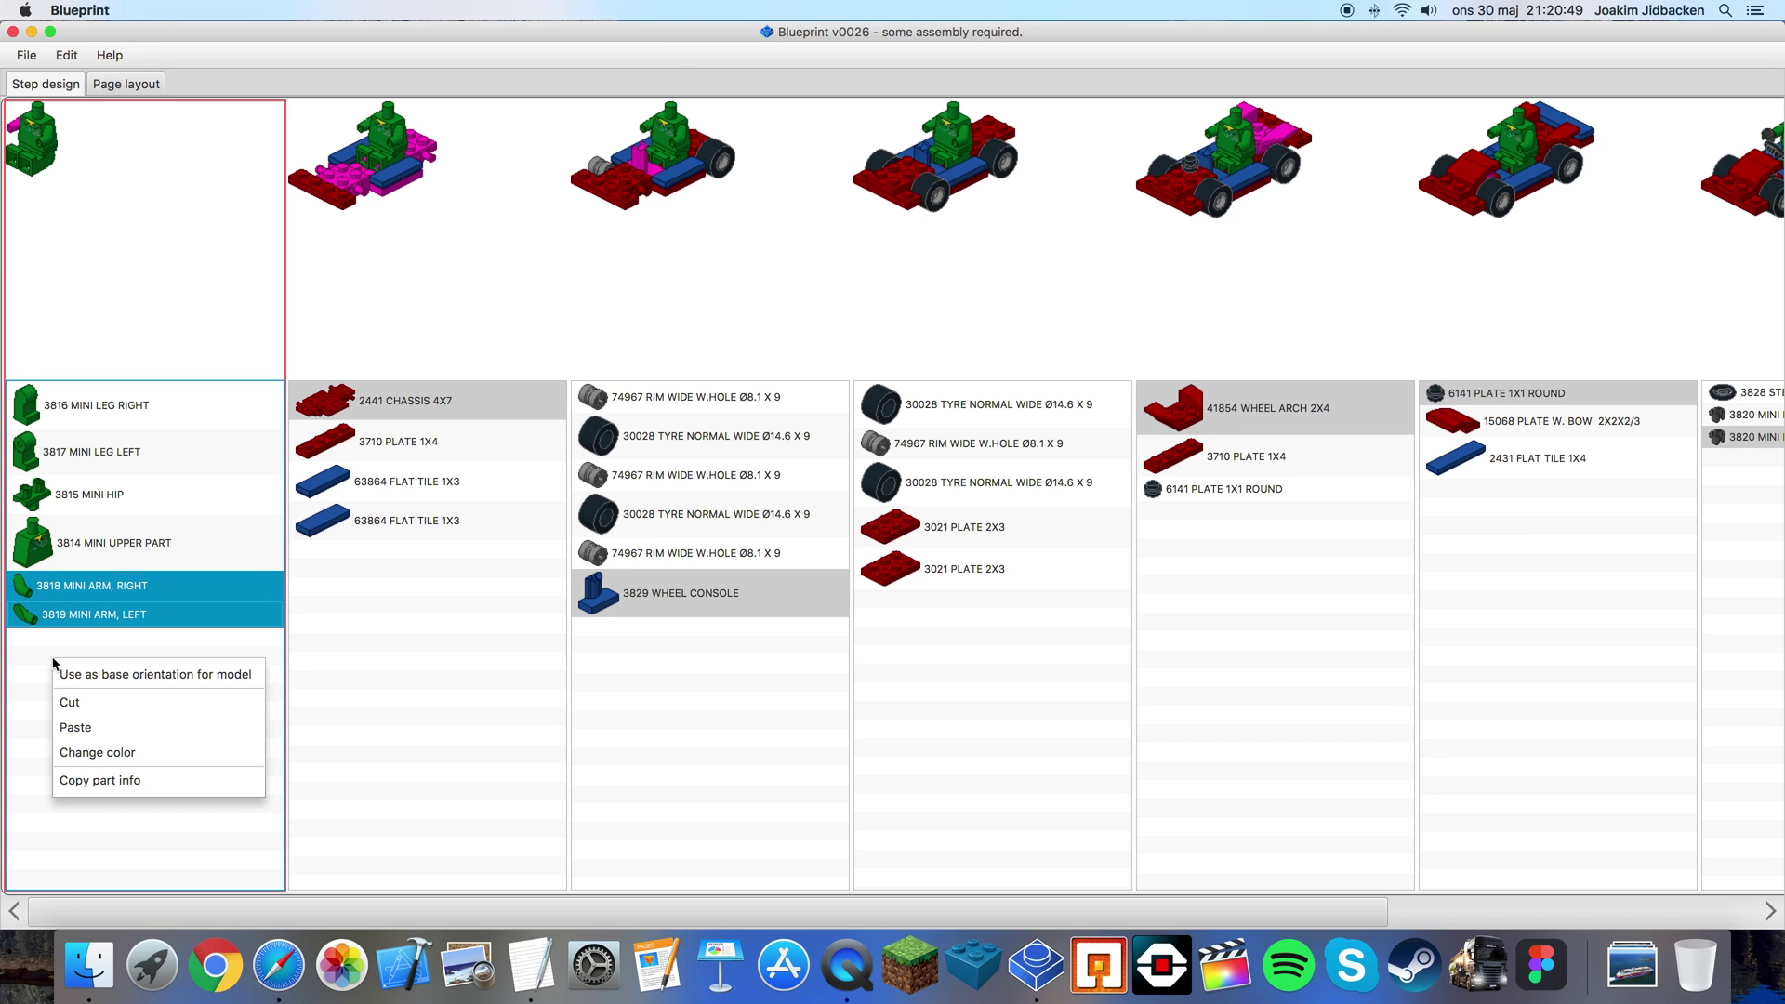
click(63, 728)
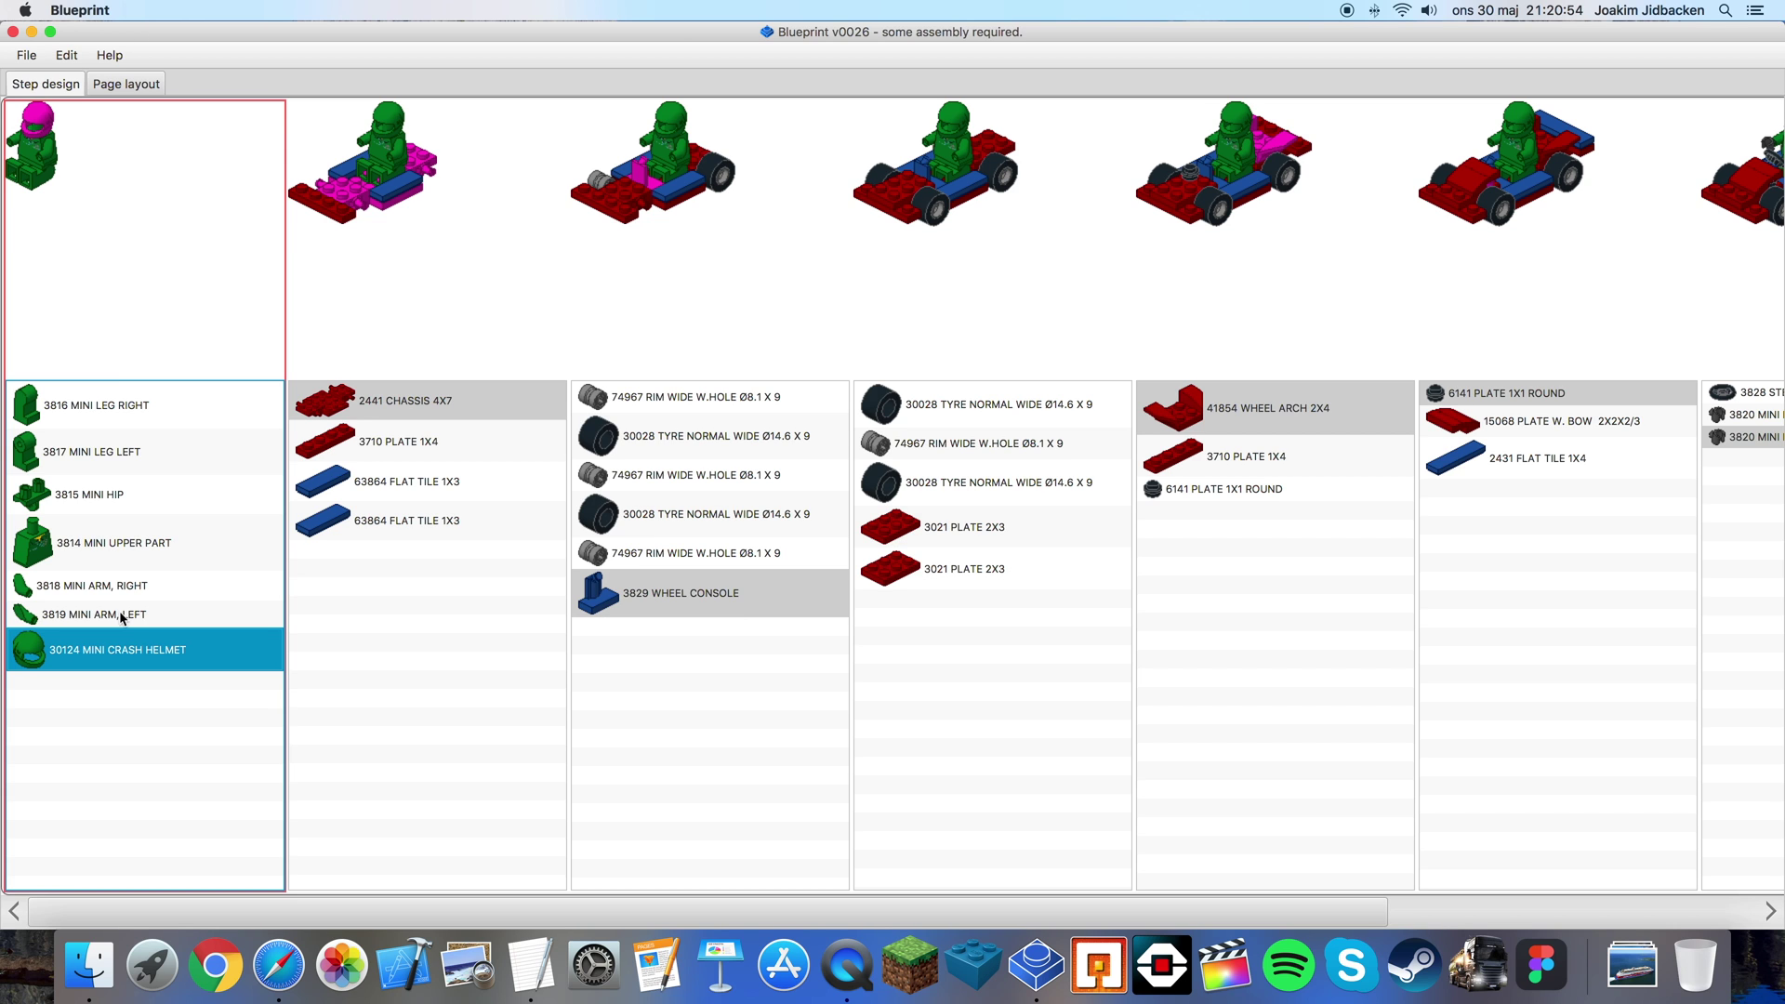
- Move both 3820 MINI HAND parts into the first step
scroll(1104, 658, right, 5)
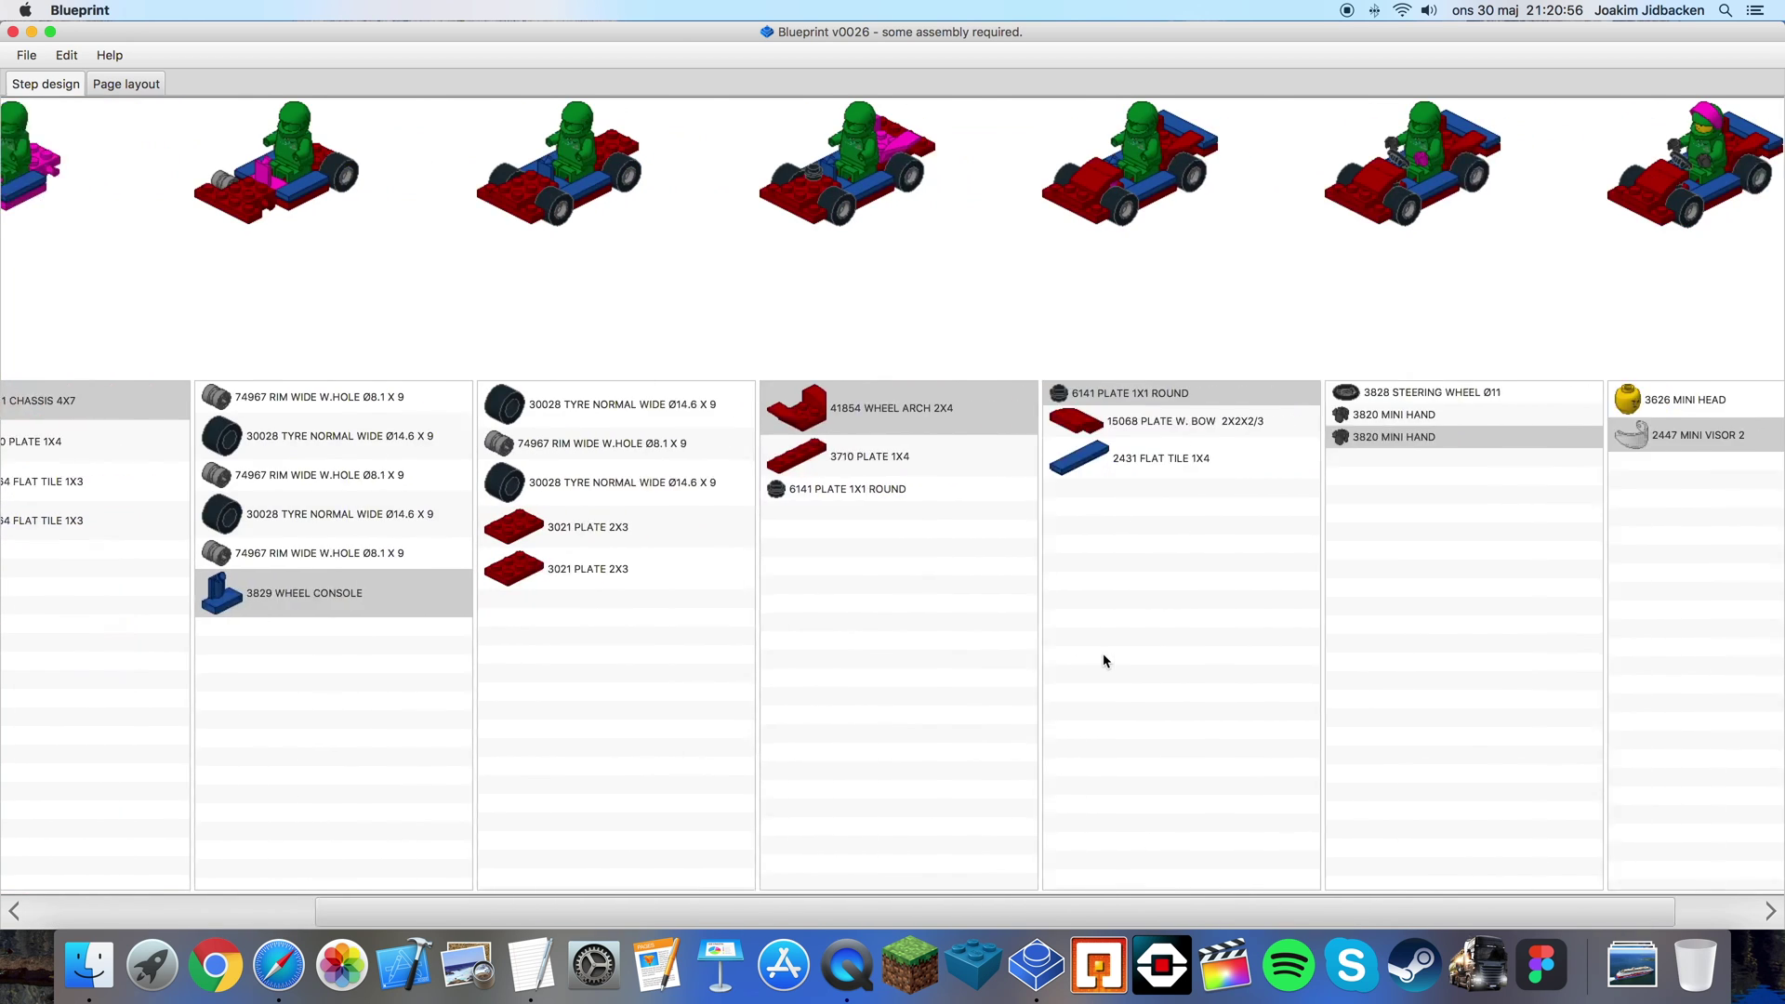
drag(1320, 415, 1332, 434)
right_click(1332, 435)
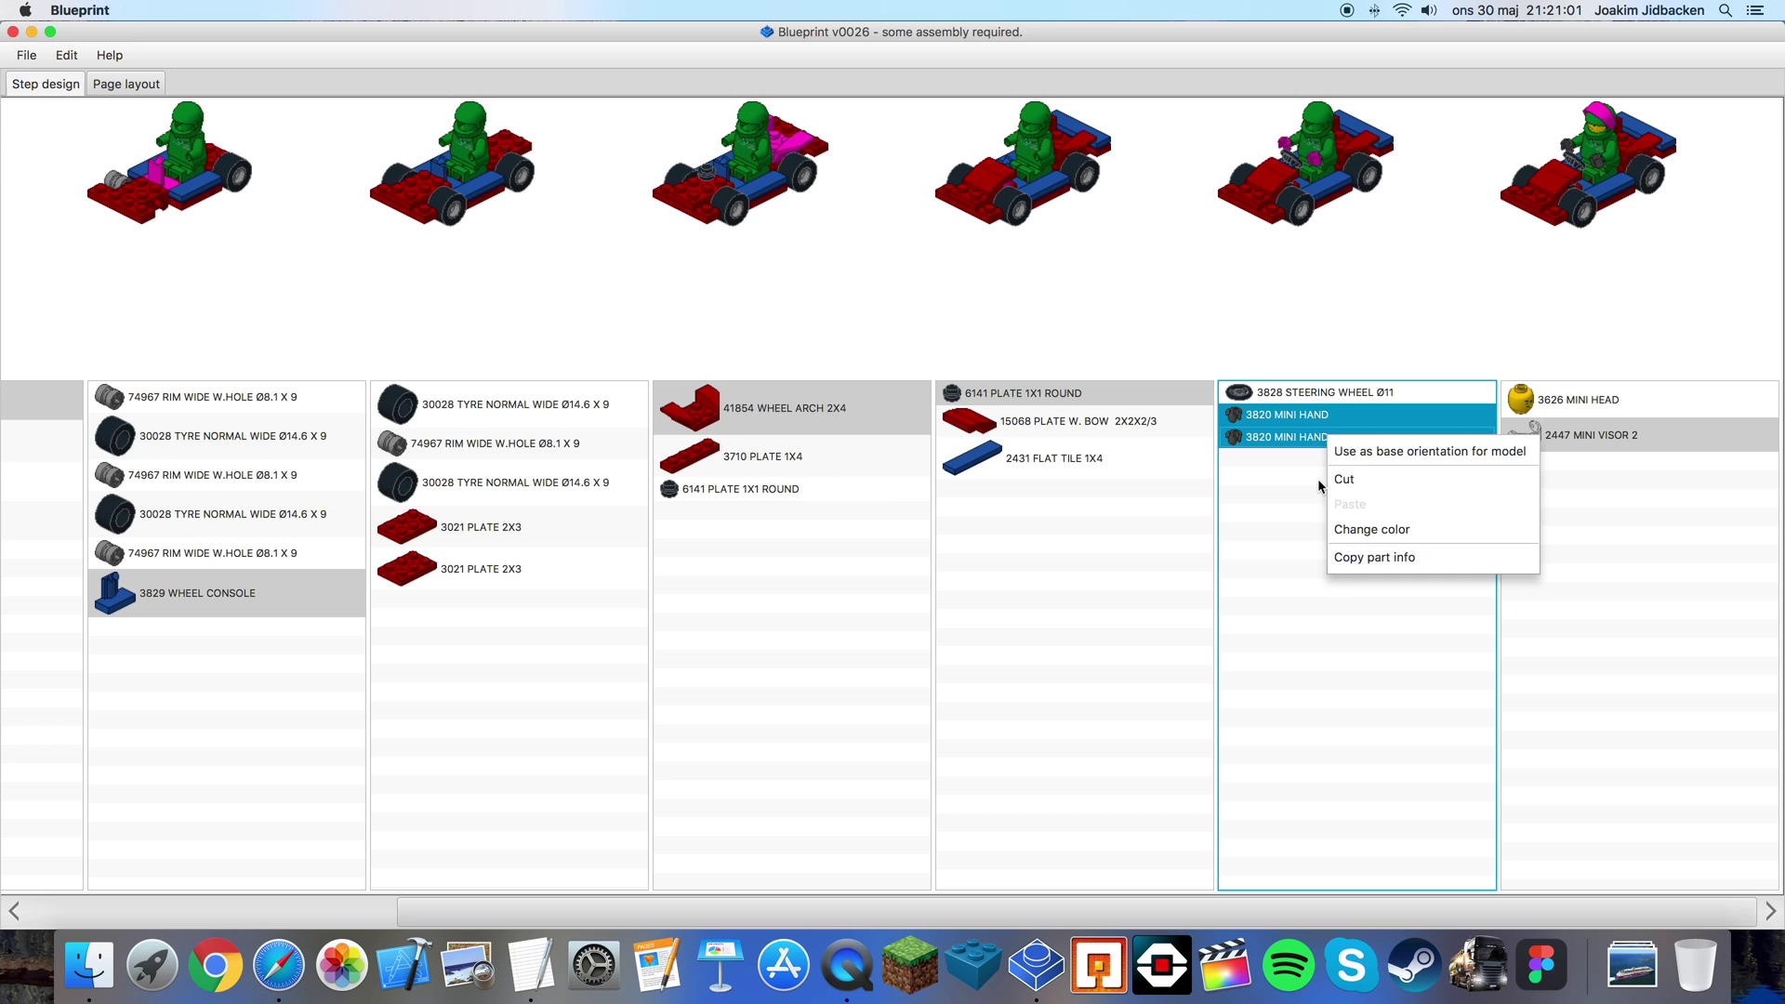
click(1345, 479)
scroll(1259, 484, left, 5)
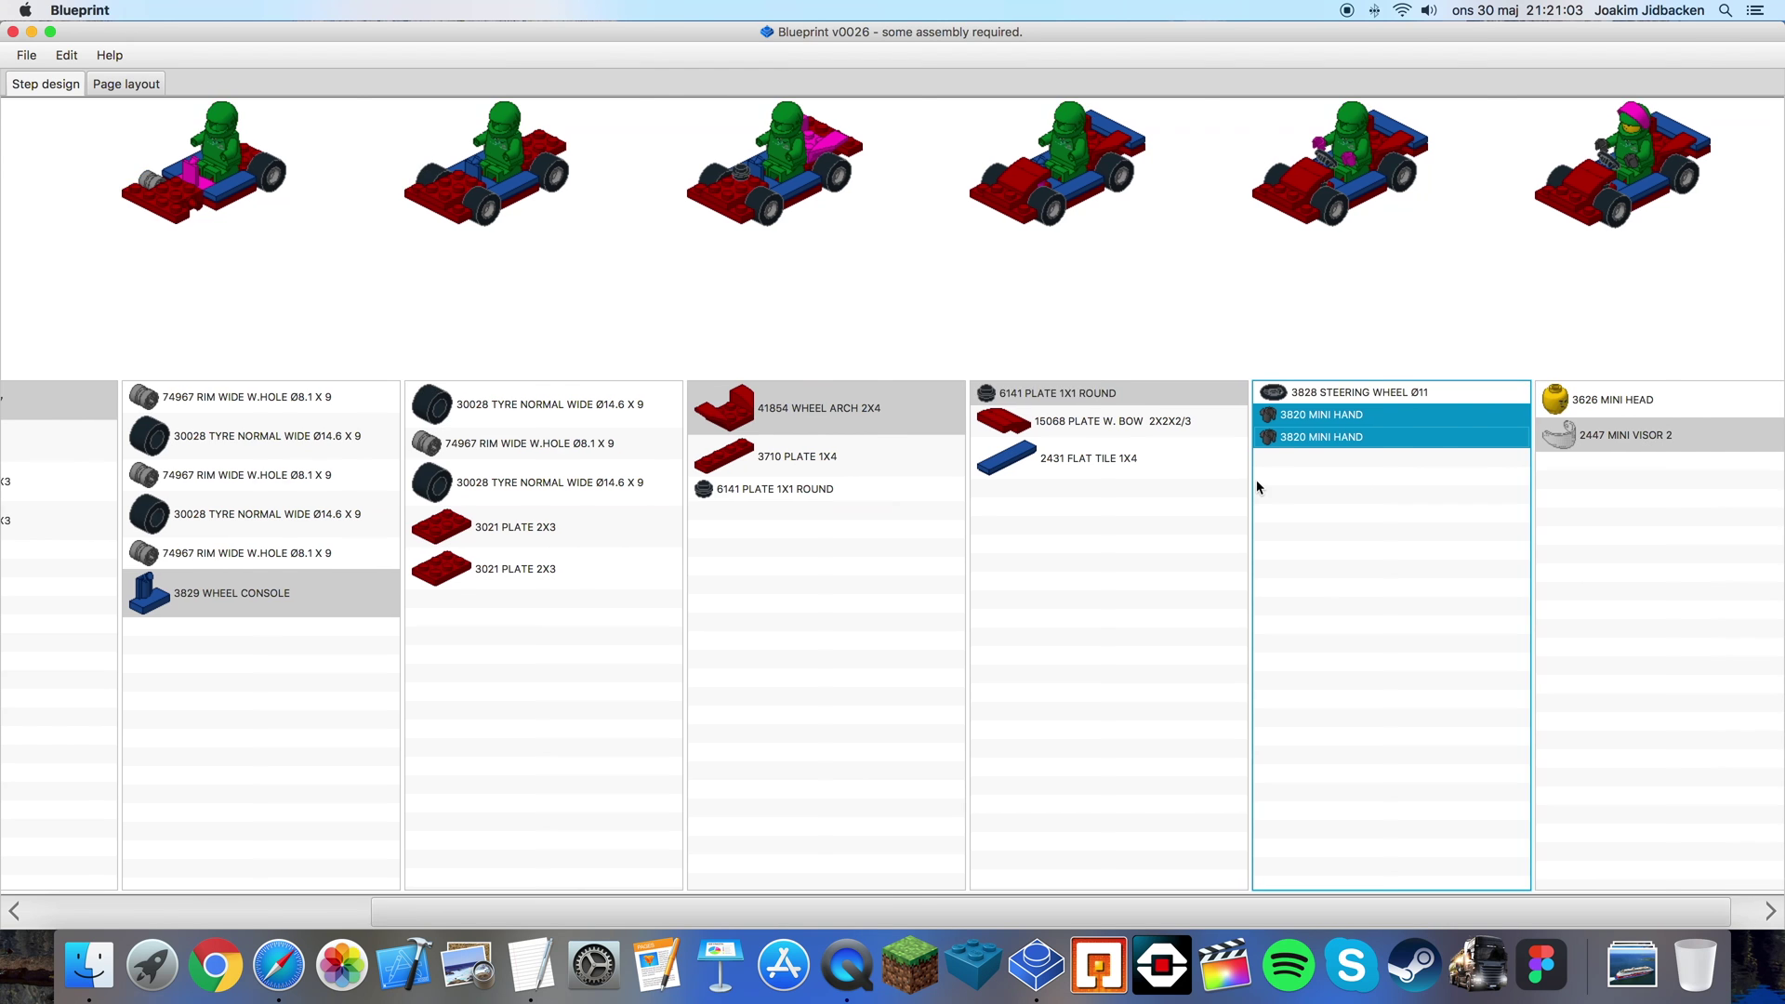
right_click(224, 753)
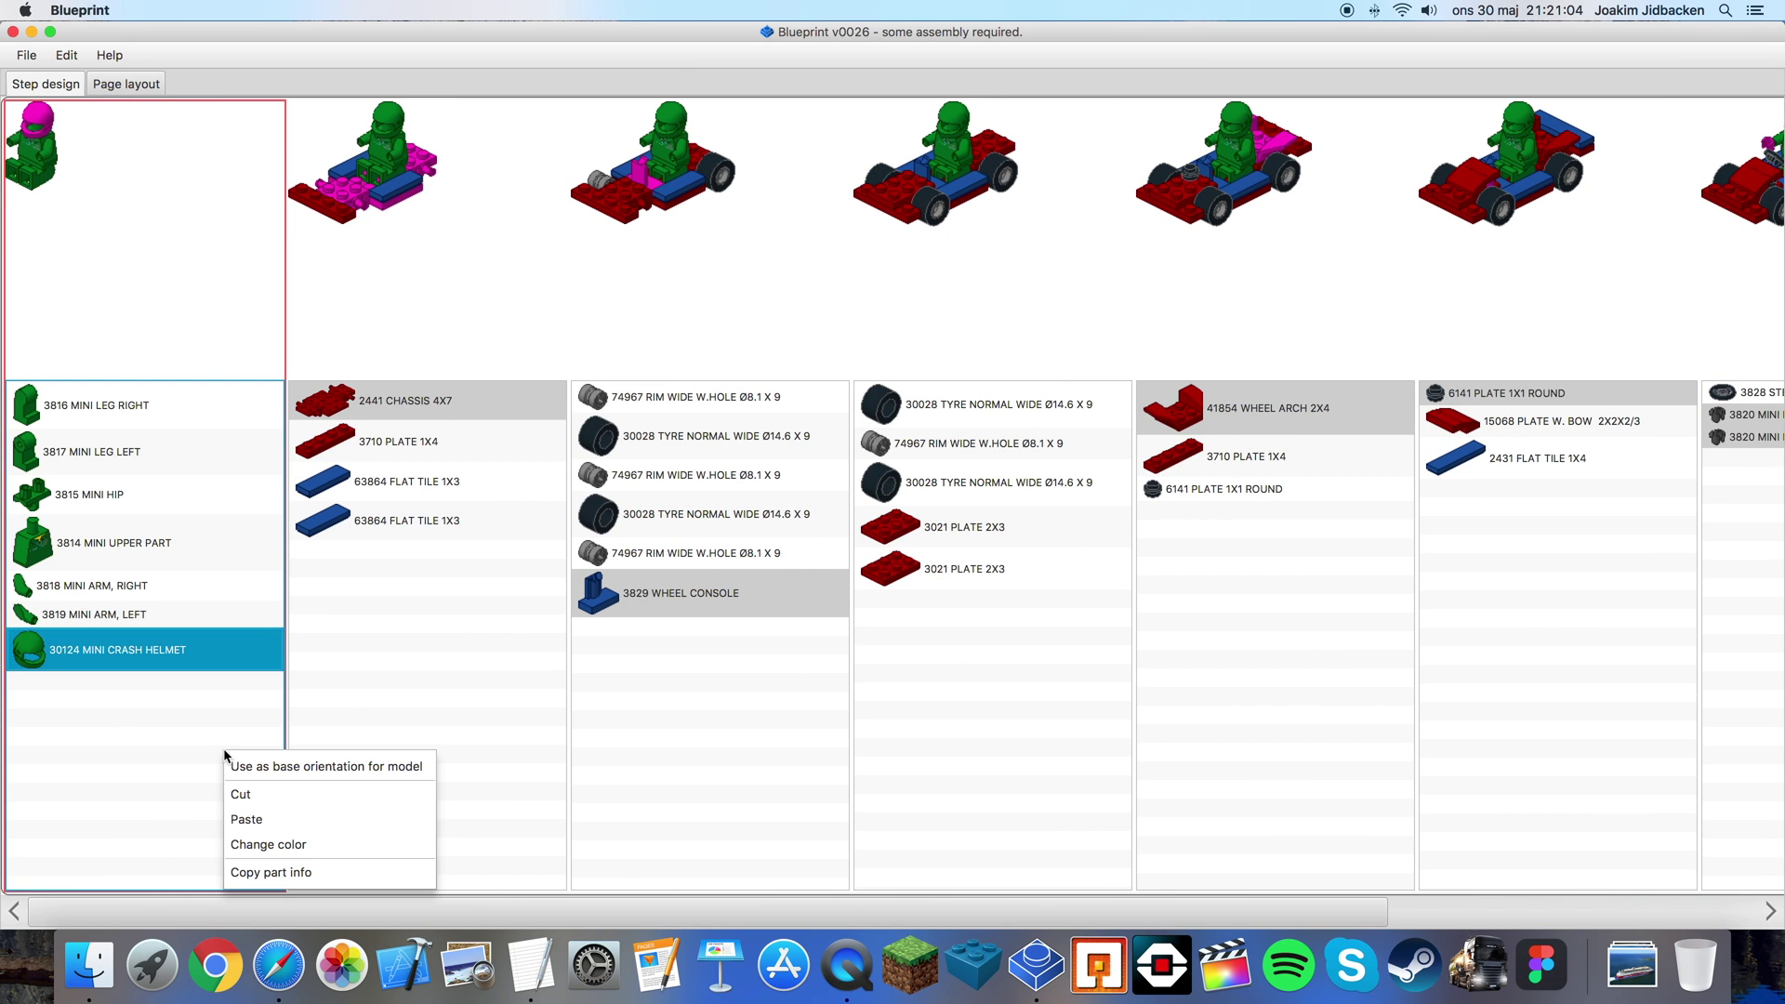
click(235, 820)
- Cut the 3626 MINI HEAD and 2447 MINI VISOR 2 and paste them into the first step
scroll(781, 711, right, 5)
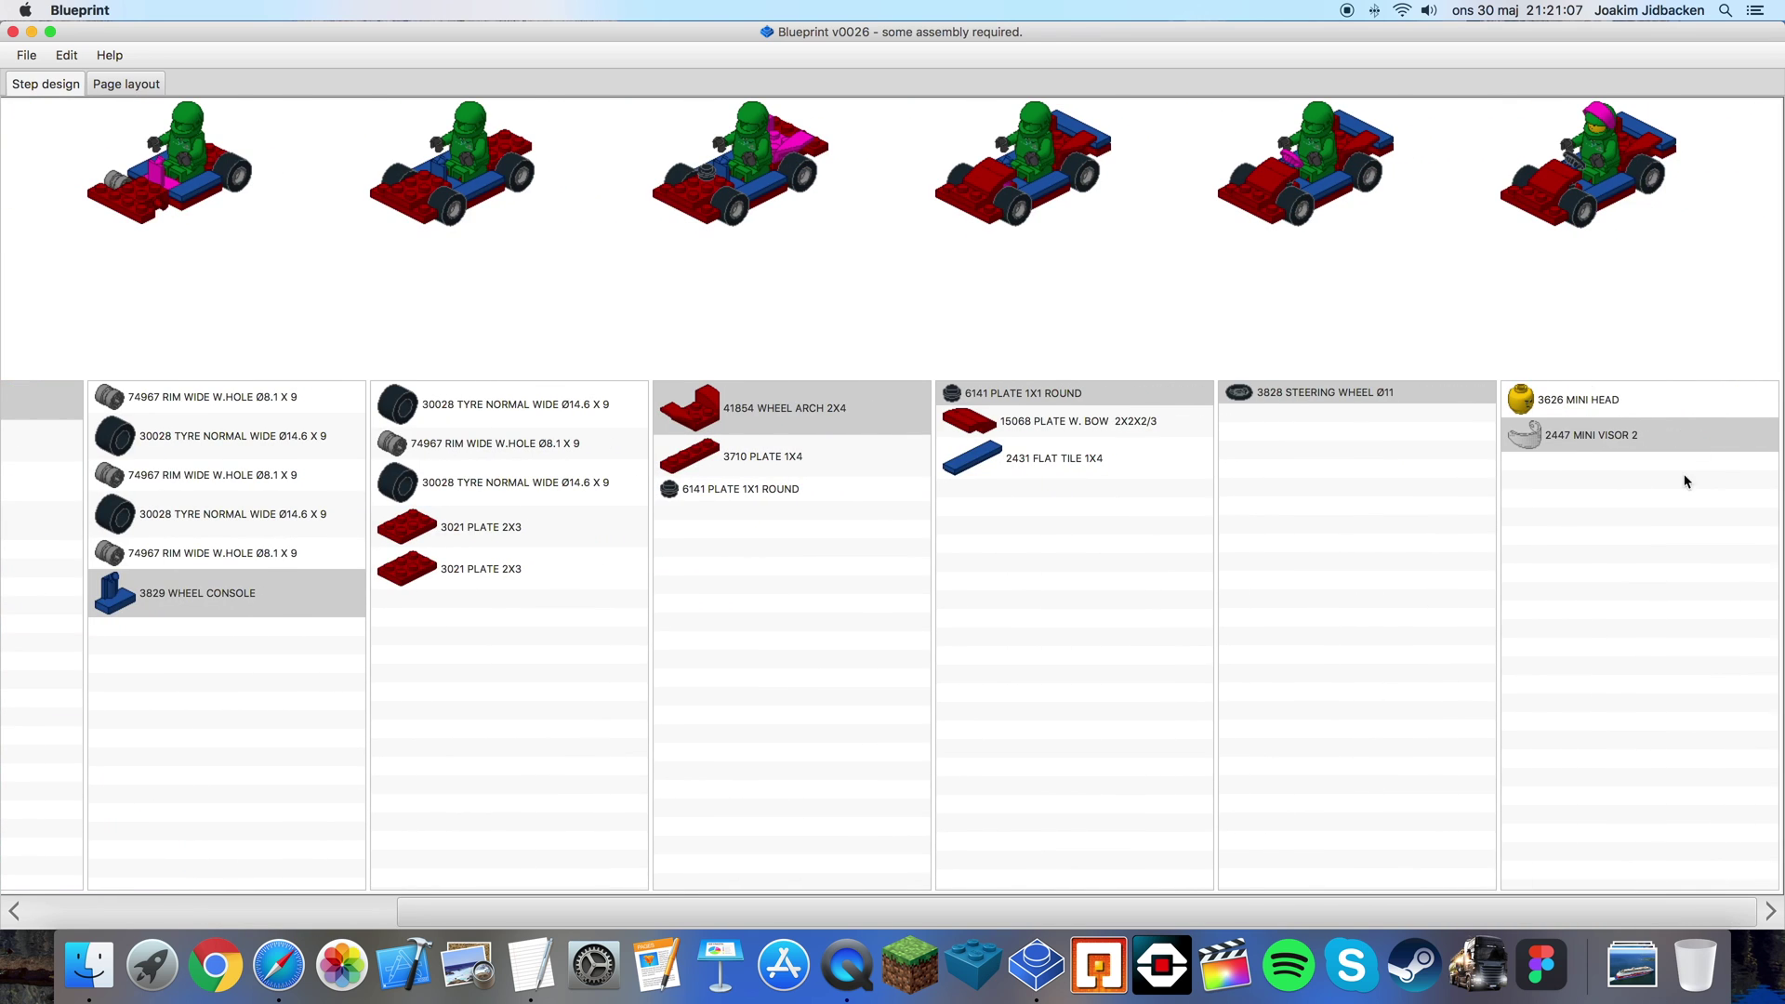
click(1599, 414)
shift+click(1609, 447)
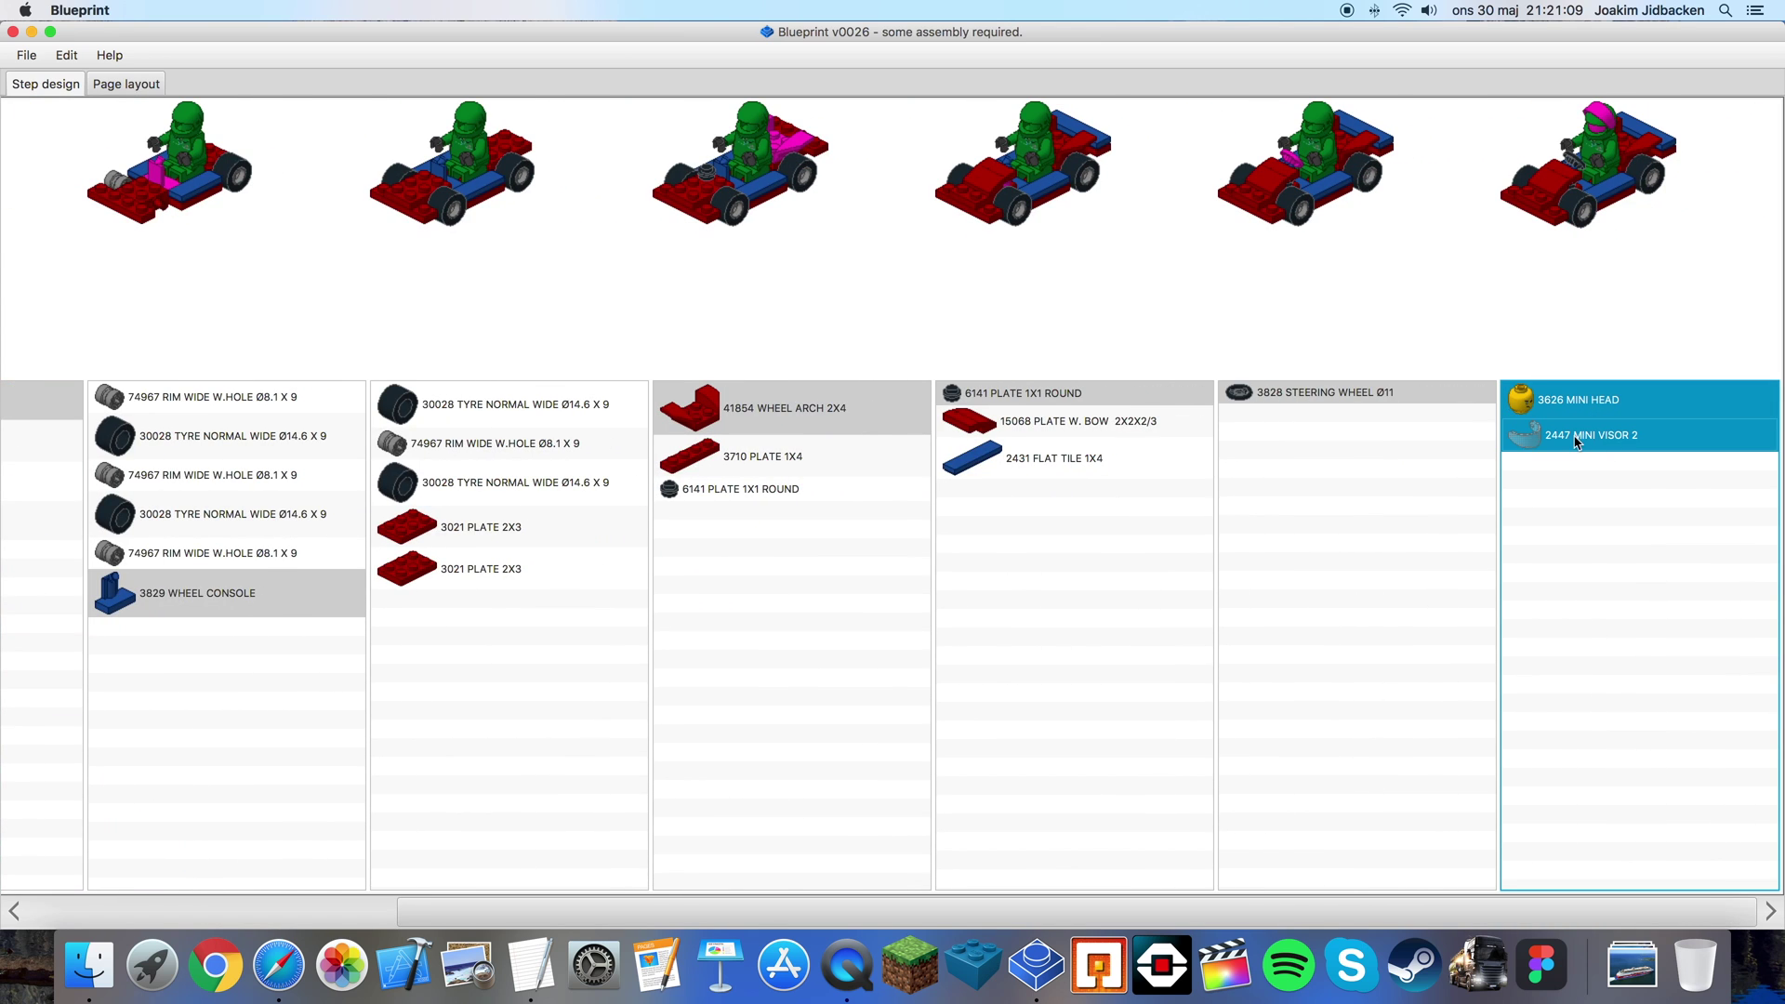
right_click(1577, 441)
click(1588, 481)
scroll(1581, 494, left, 5)
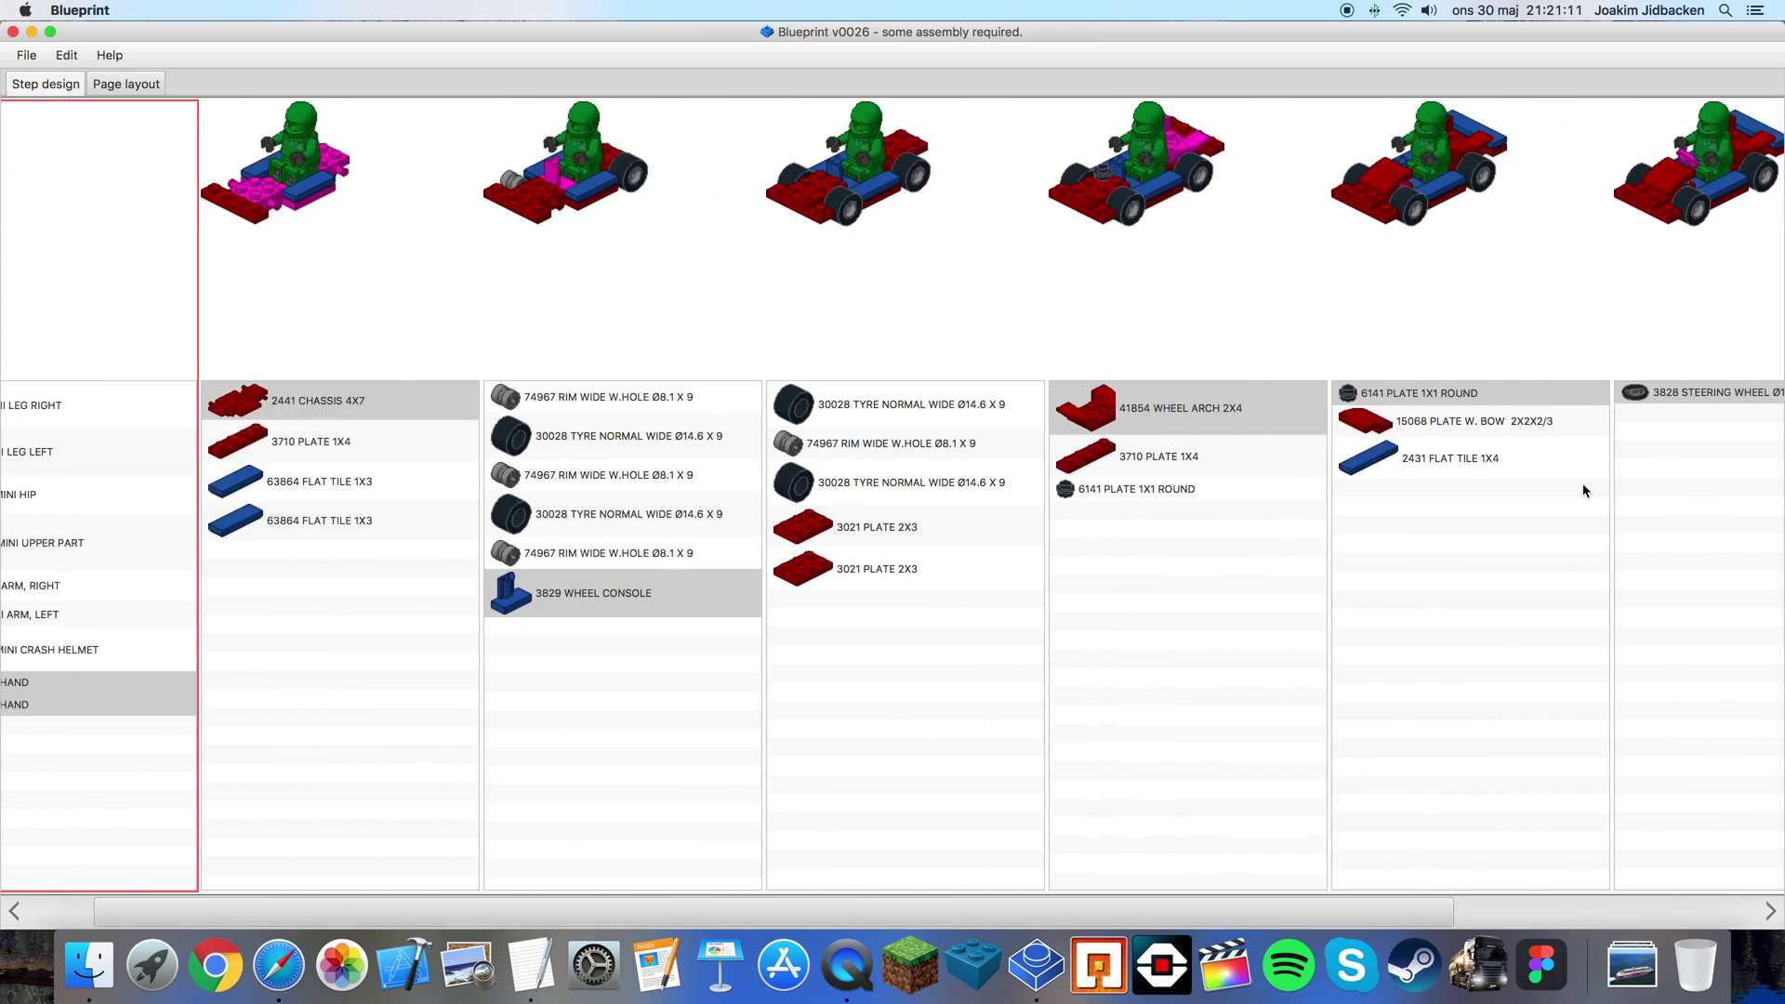
right_click(208, 806)
click(227, 856)
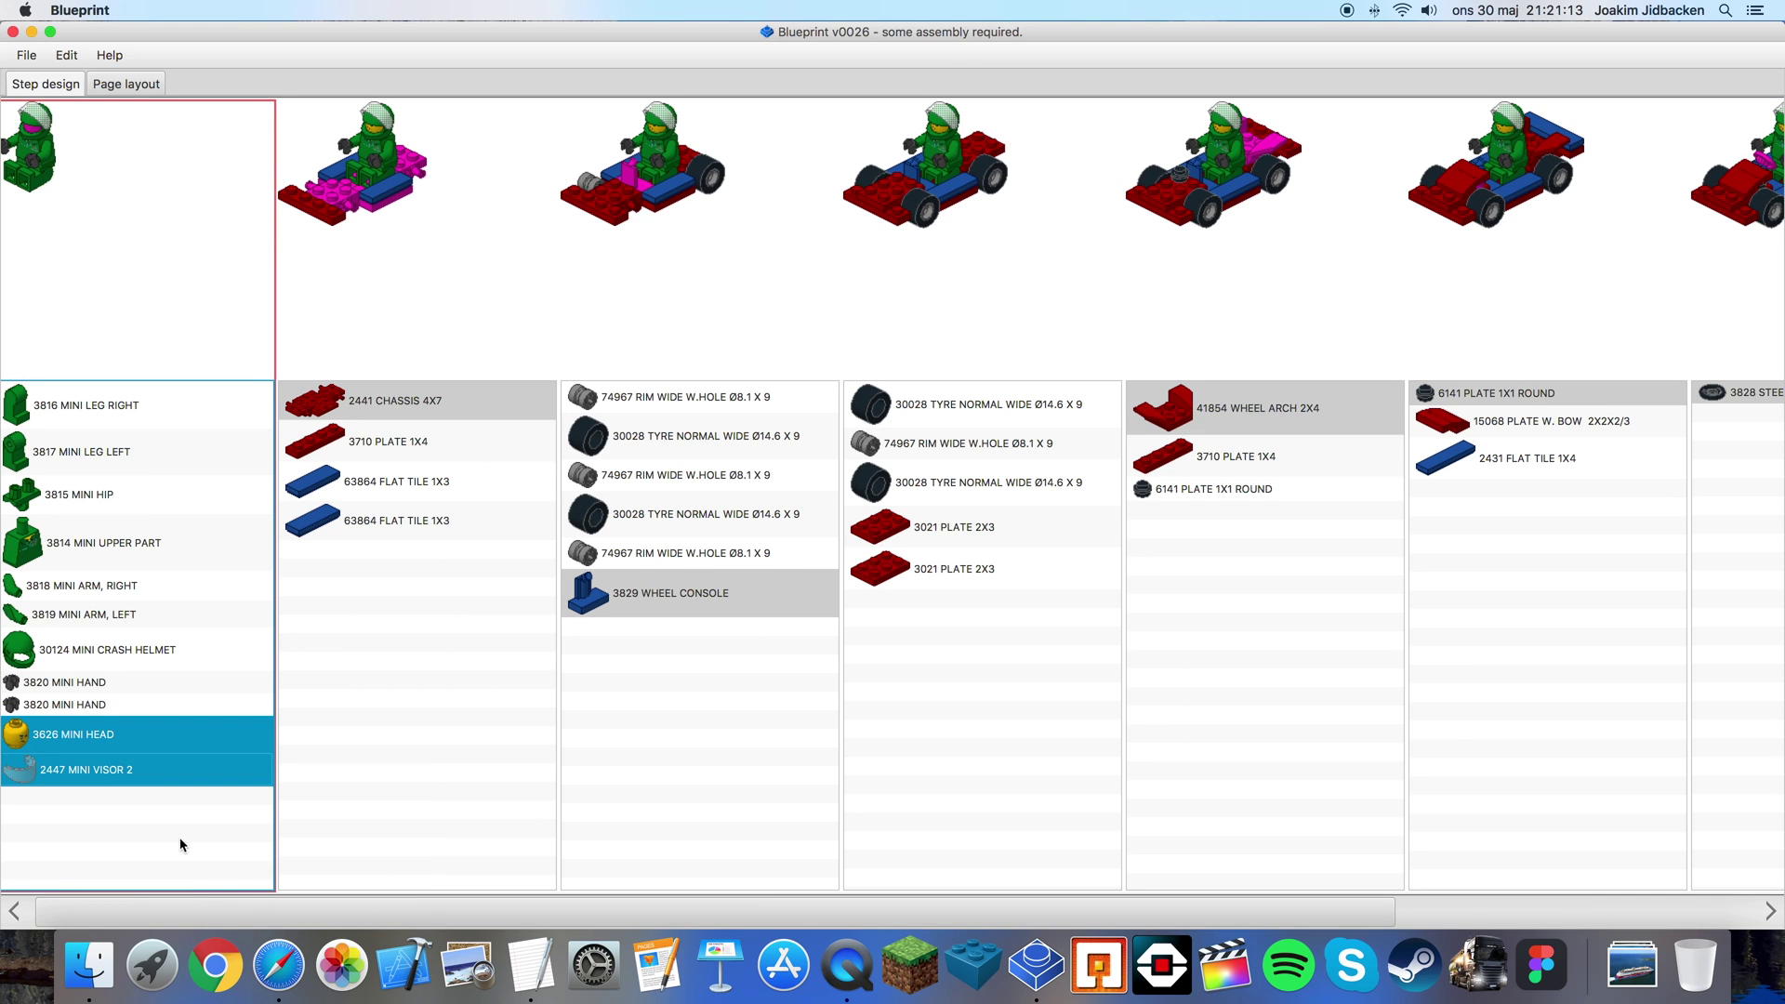
- Insert a new empty step after step 1
scroll(167, 830, left, 1)
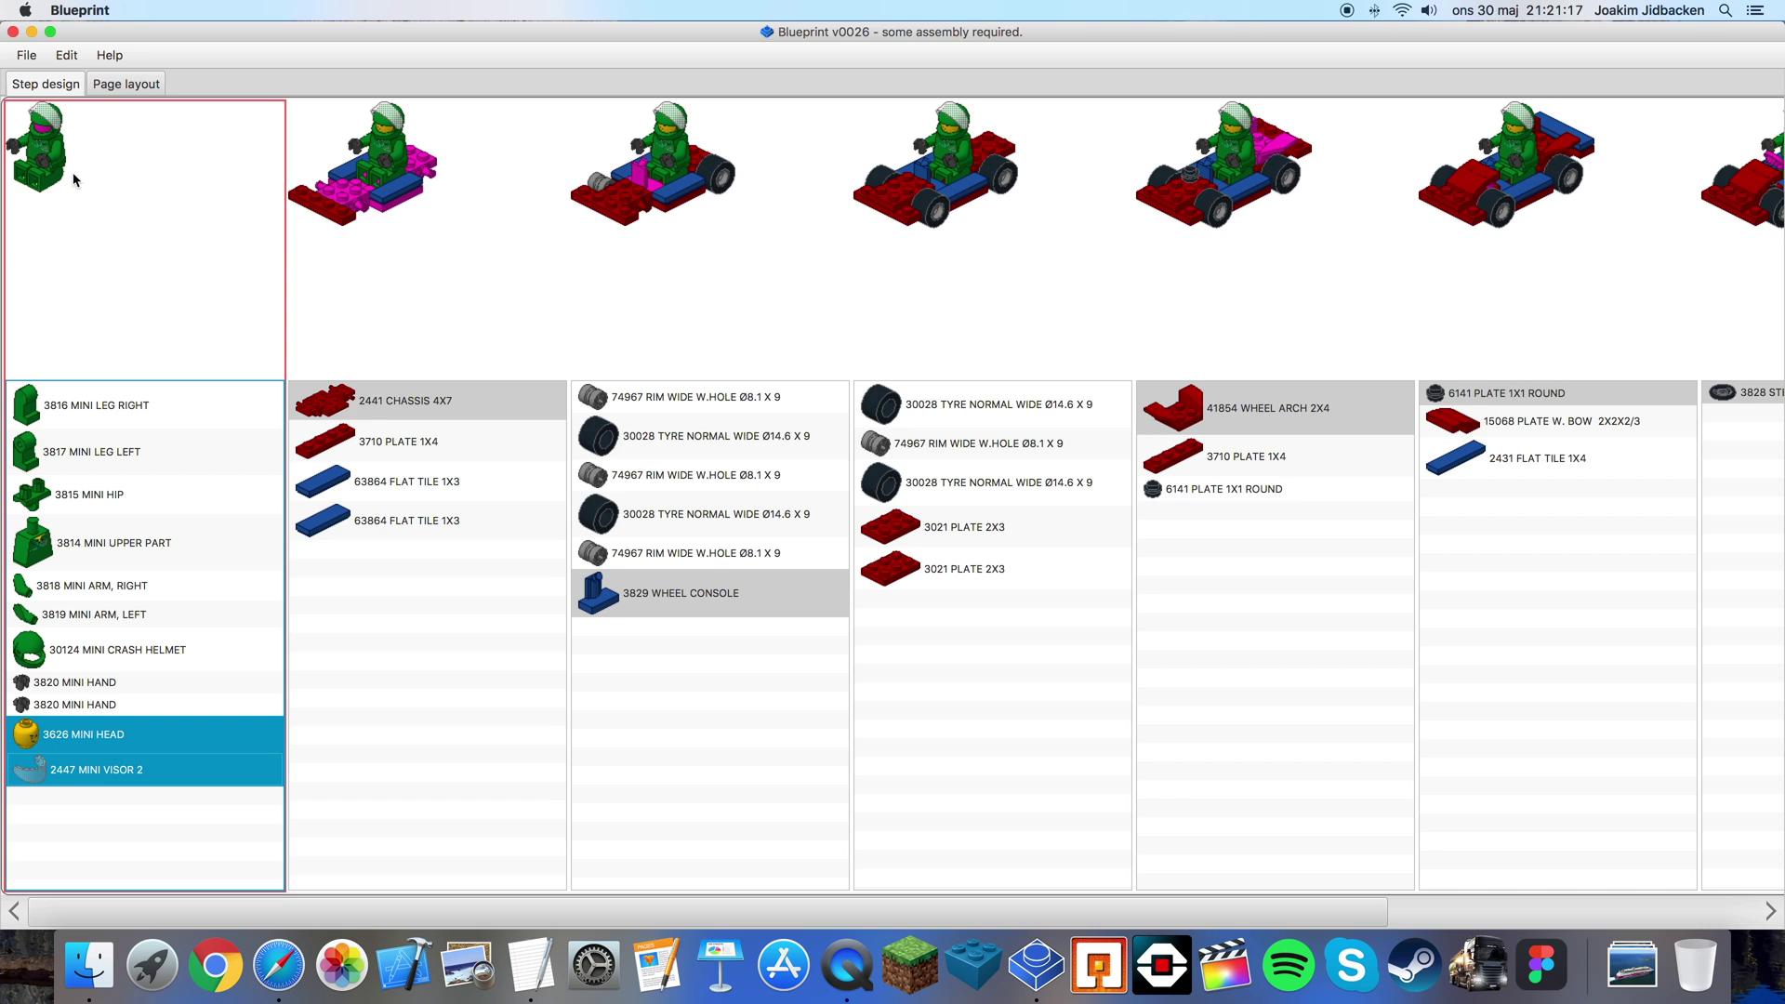
click(149, 281)
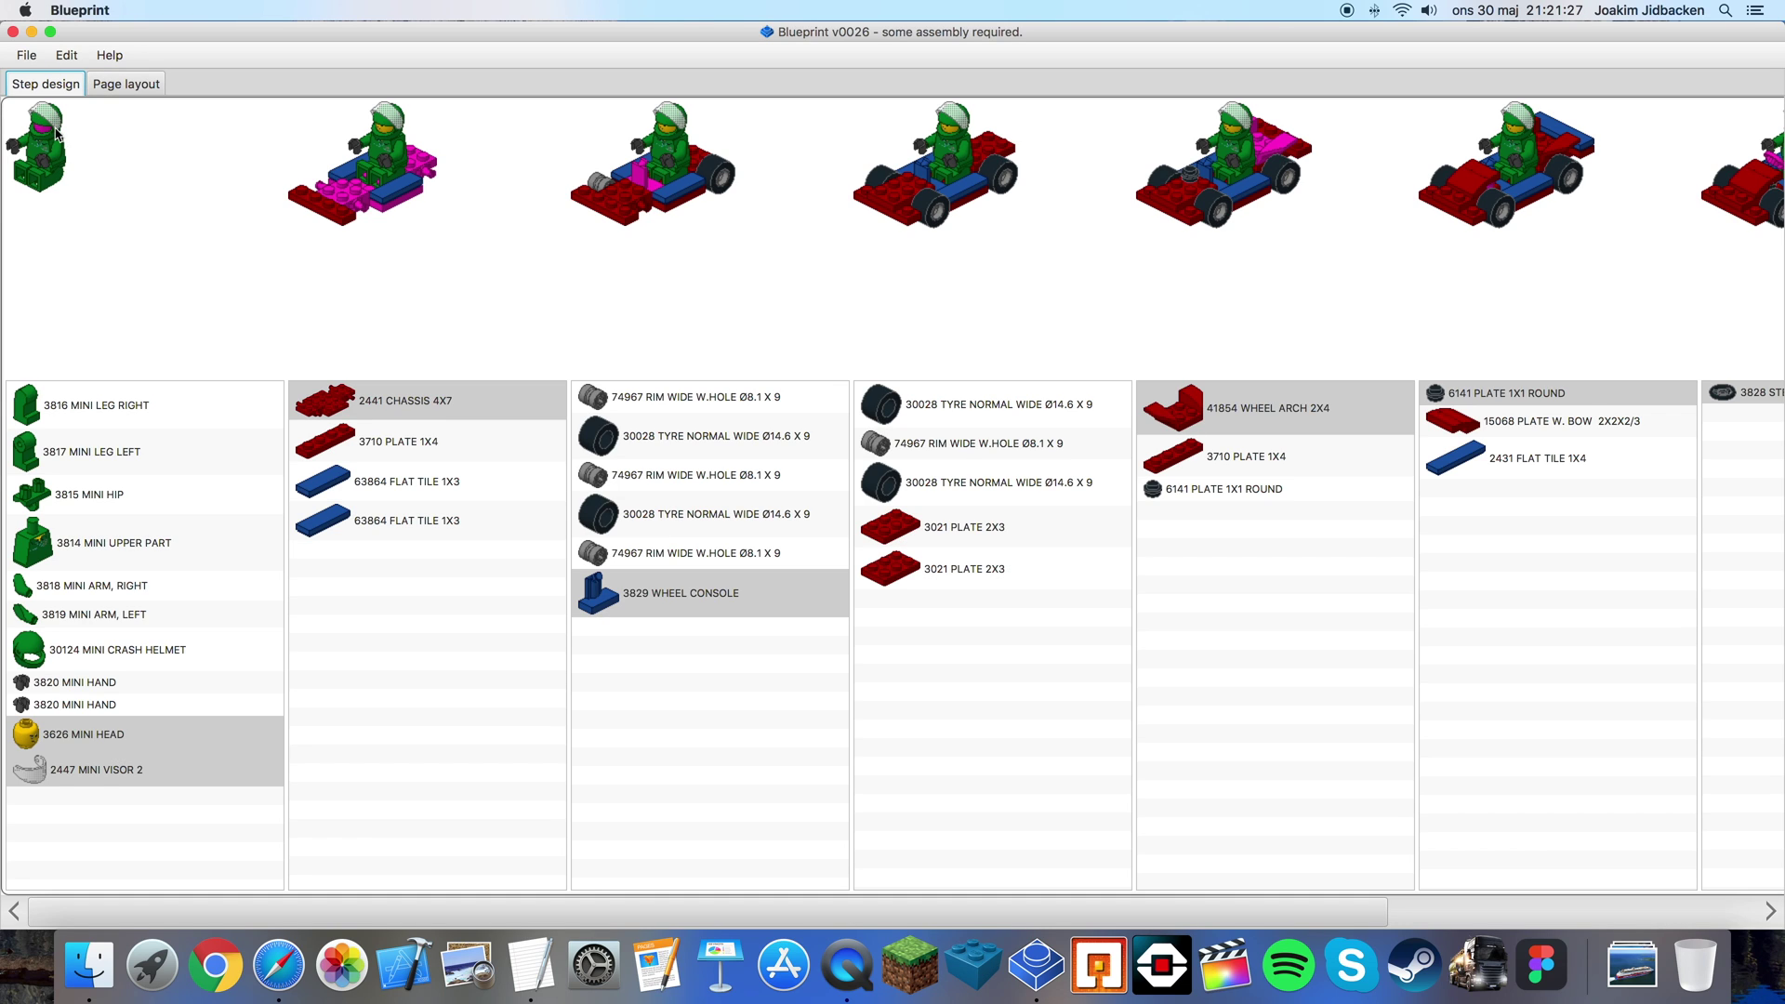
right_click(104, 258)
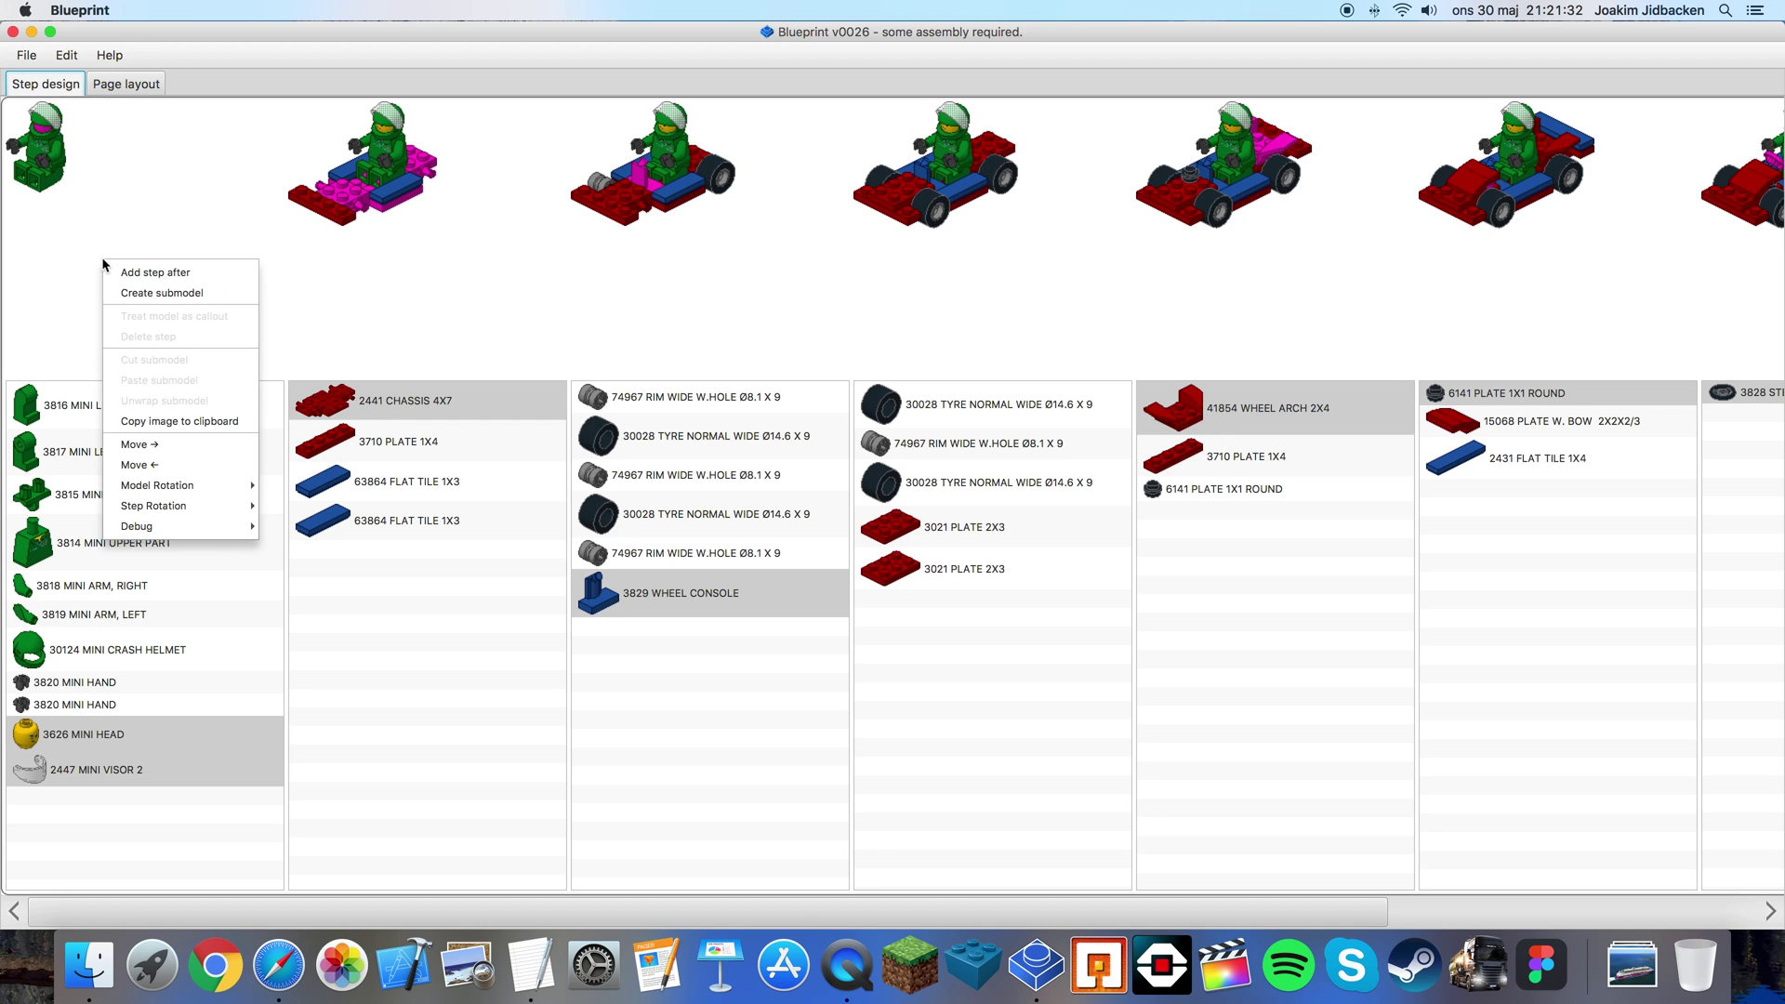
click(132, 272)
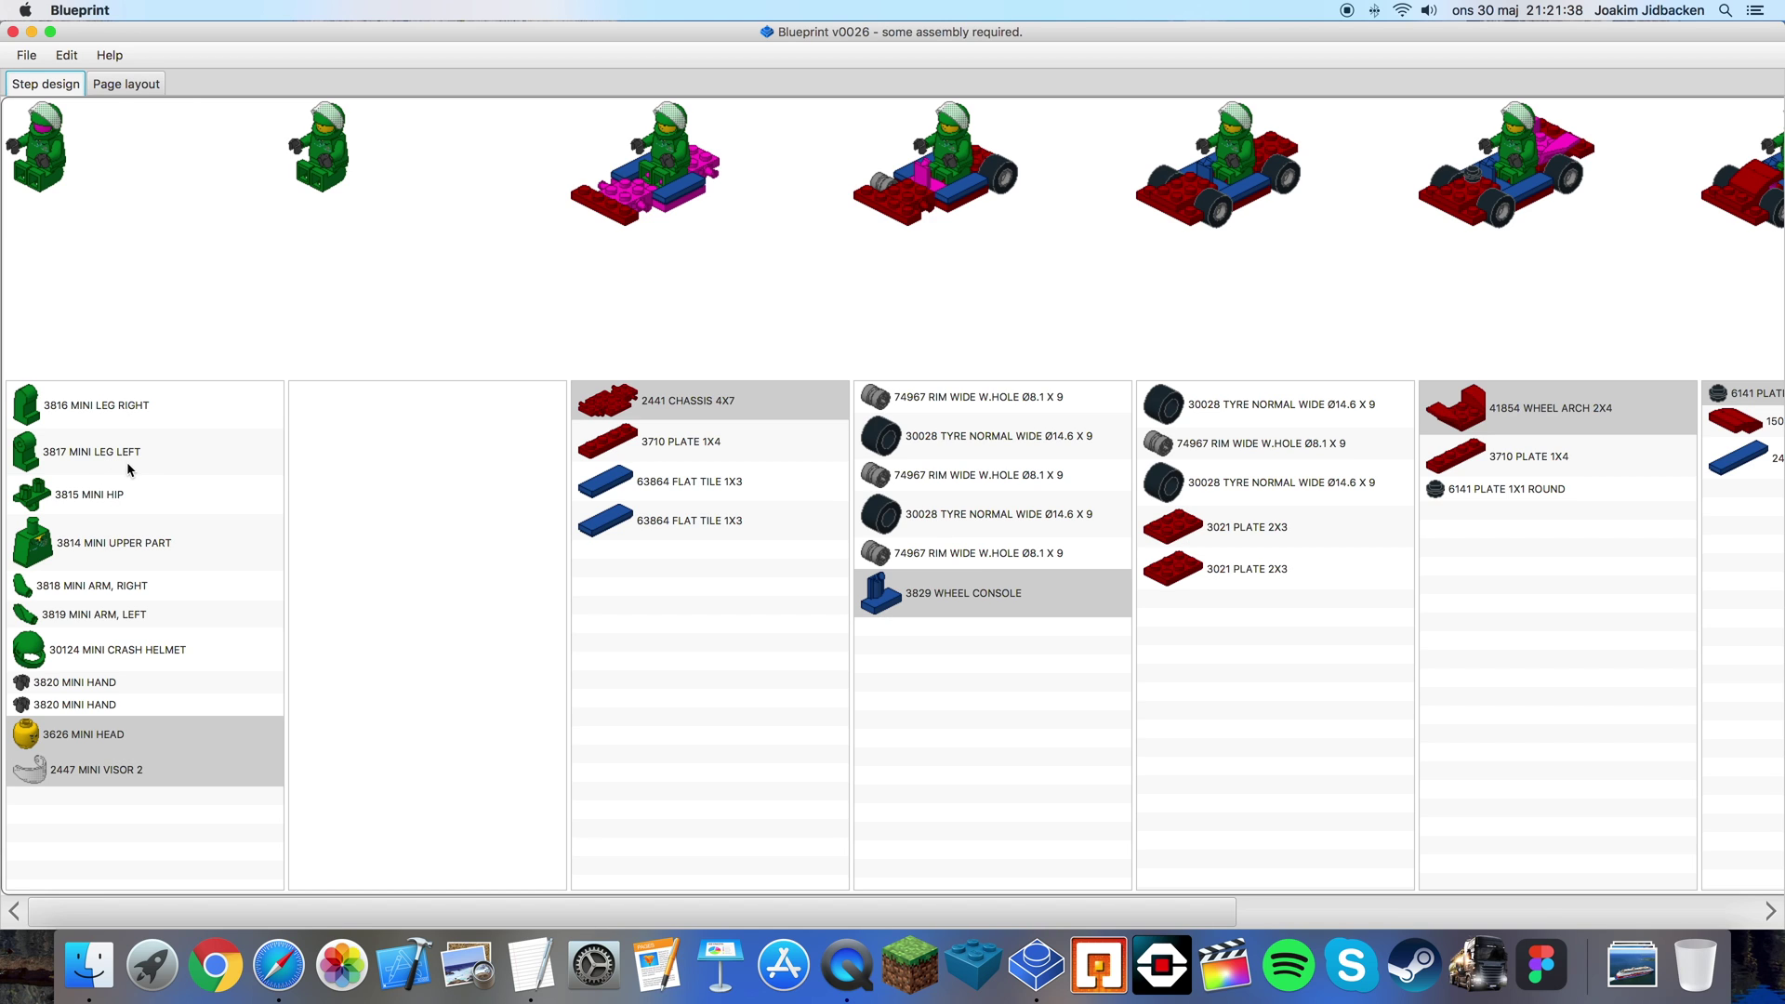
- Move the parts from 3814 MINI UPPER PART through 2447 MINI VISOR 2 into step 2
click(146, 538)
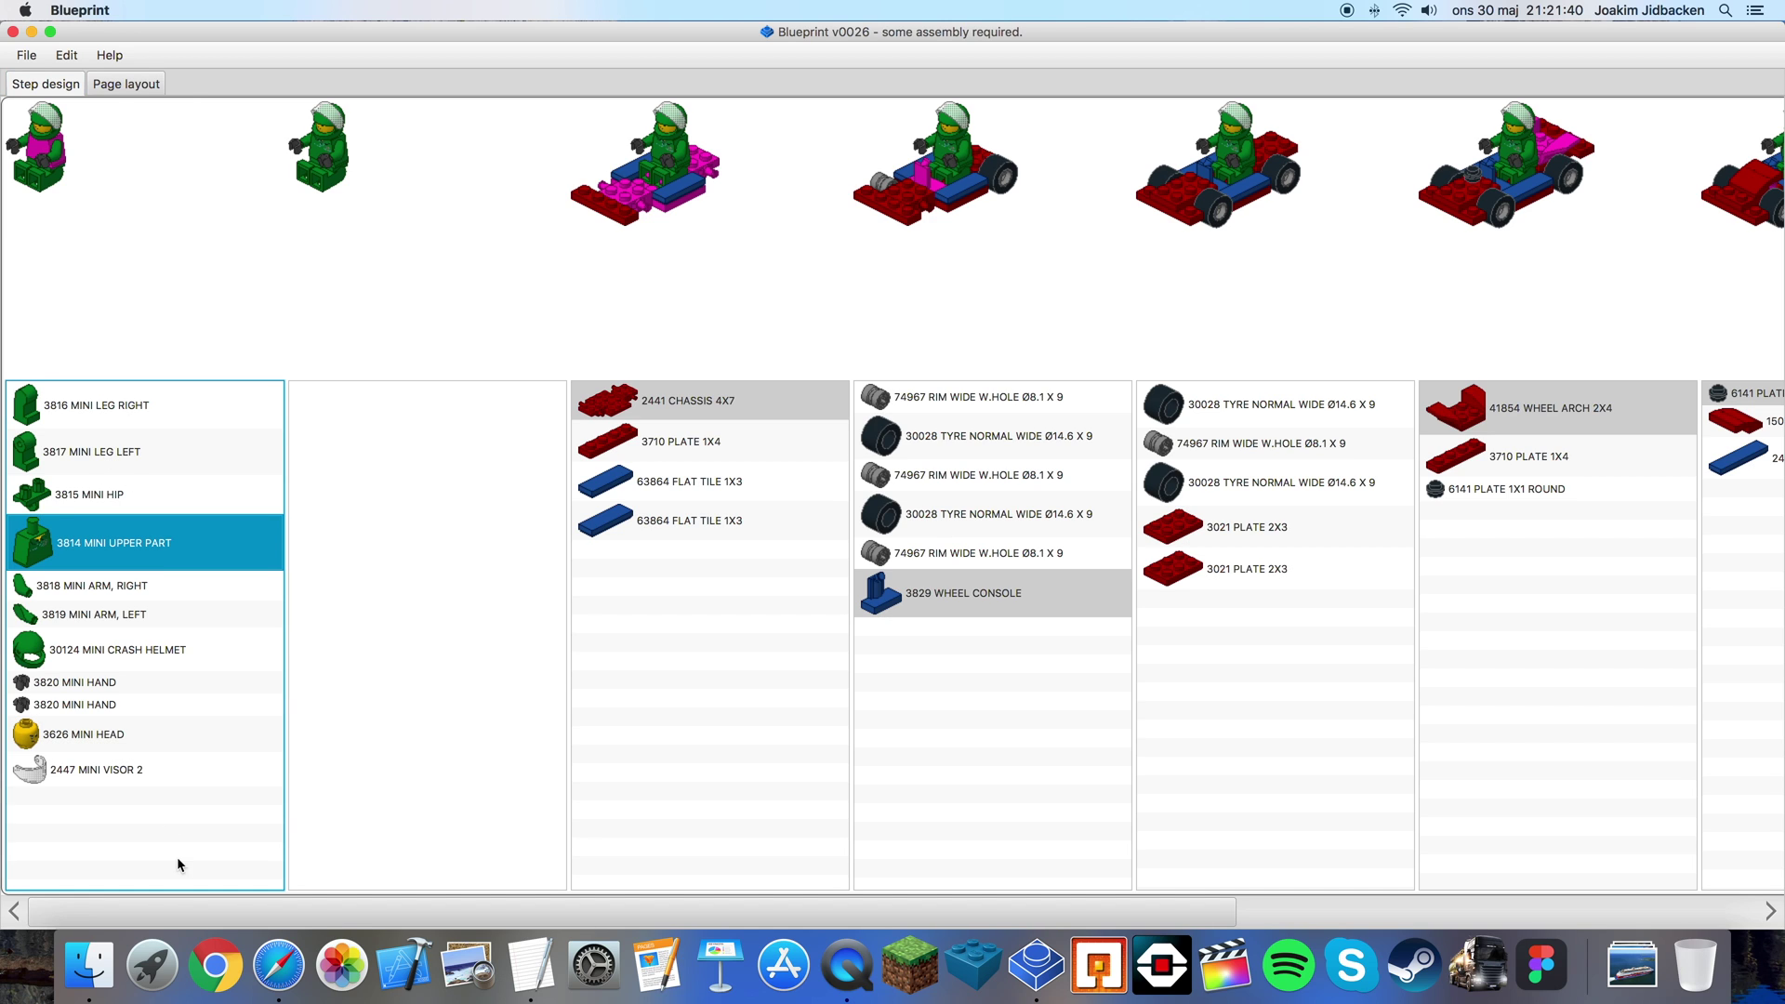
shift+click(144, 781)
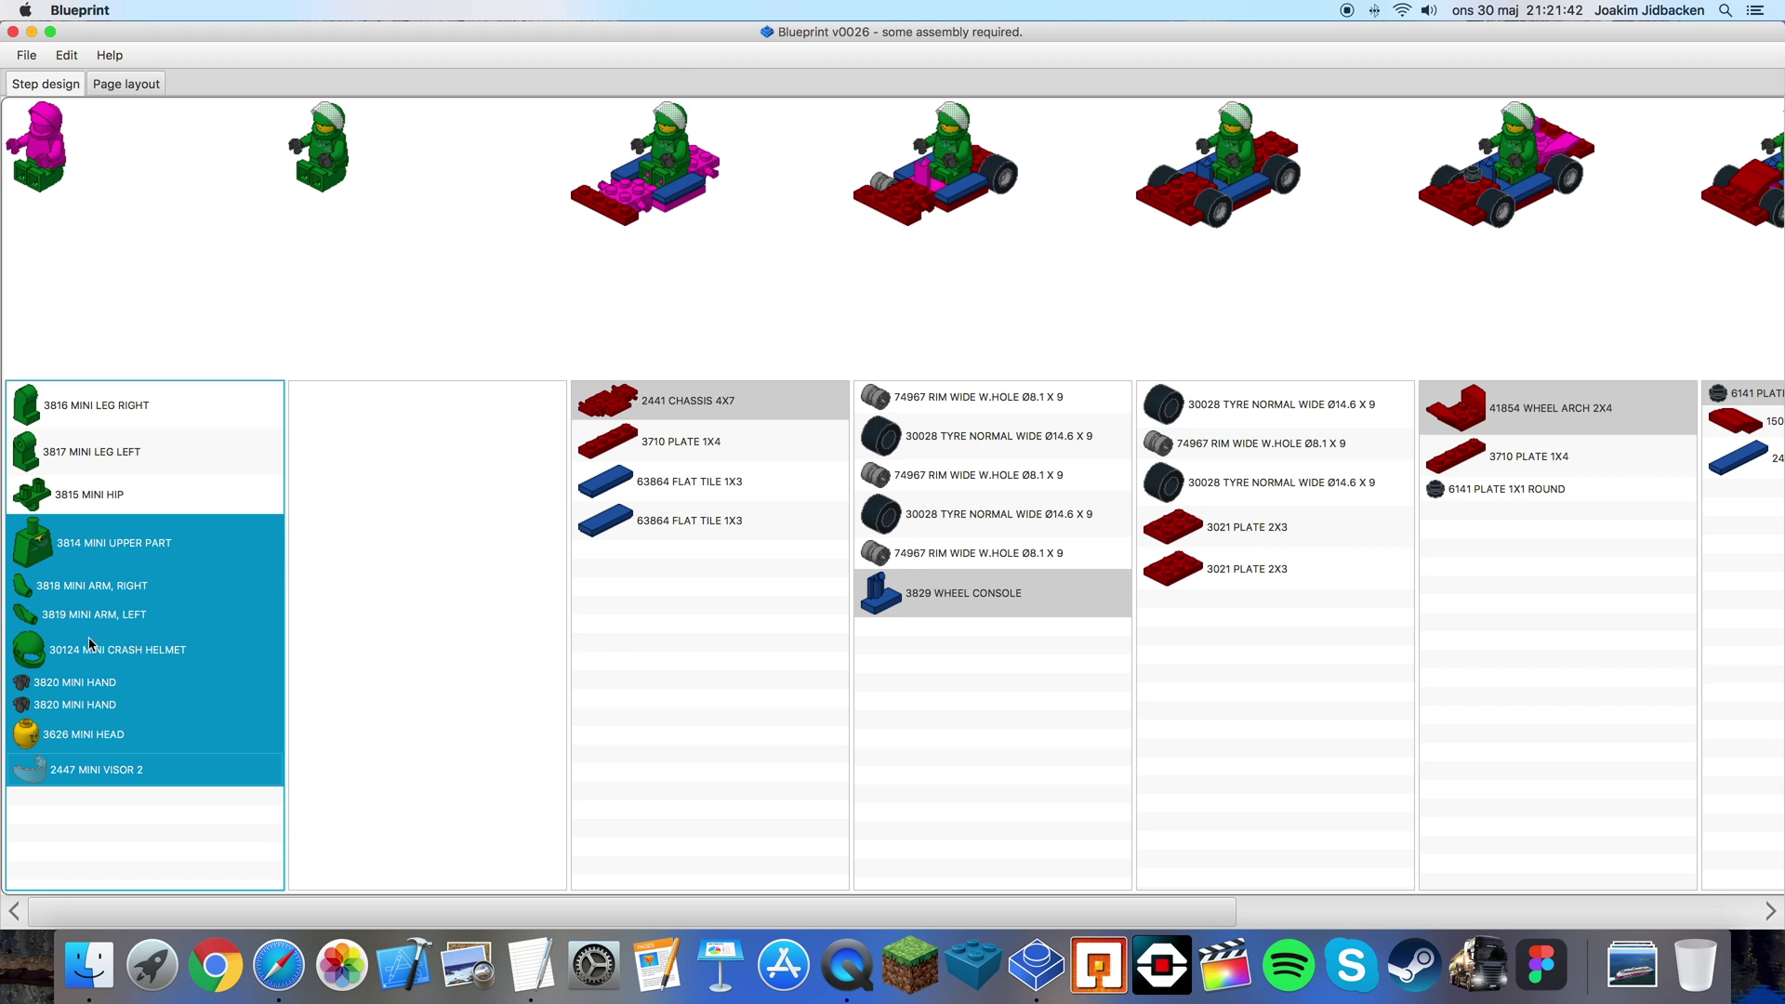
drag(93, 645, 395, 648)
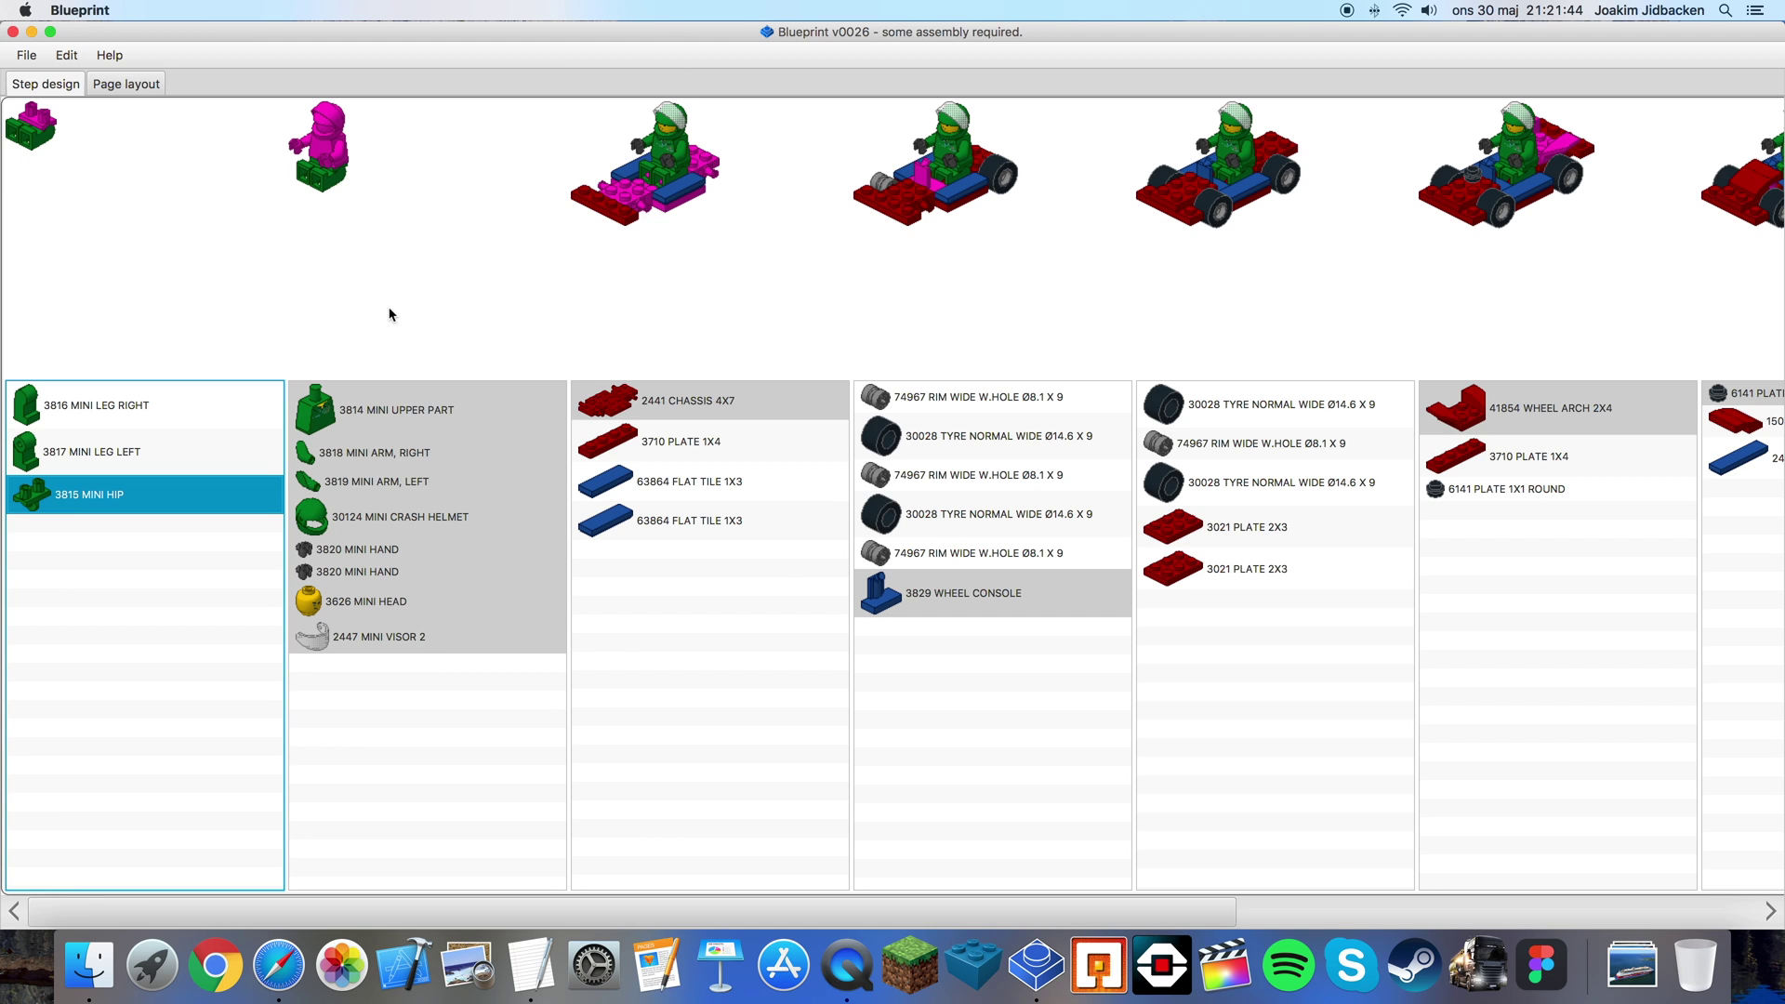
- Add a step after step 2 and move the 30124 helmet, 3626 head and 2447 visor into it
right_click(433, 256)
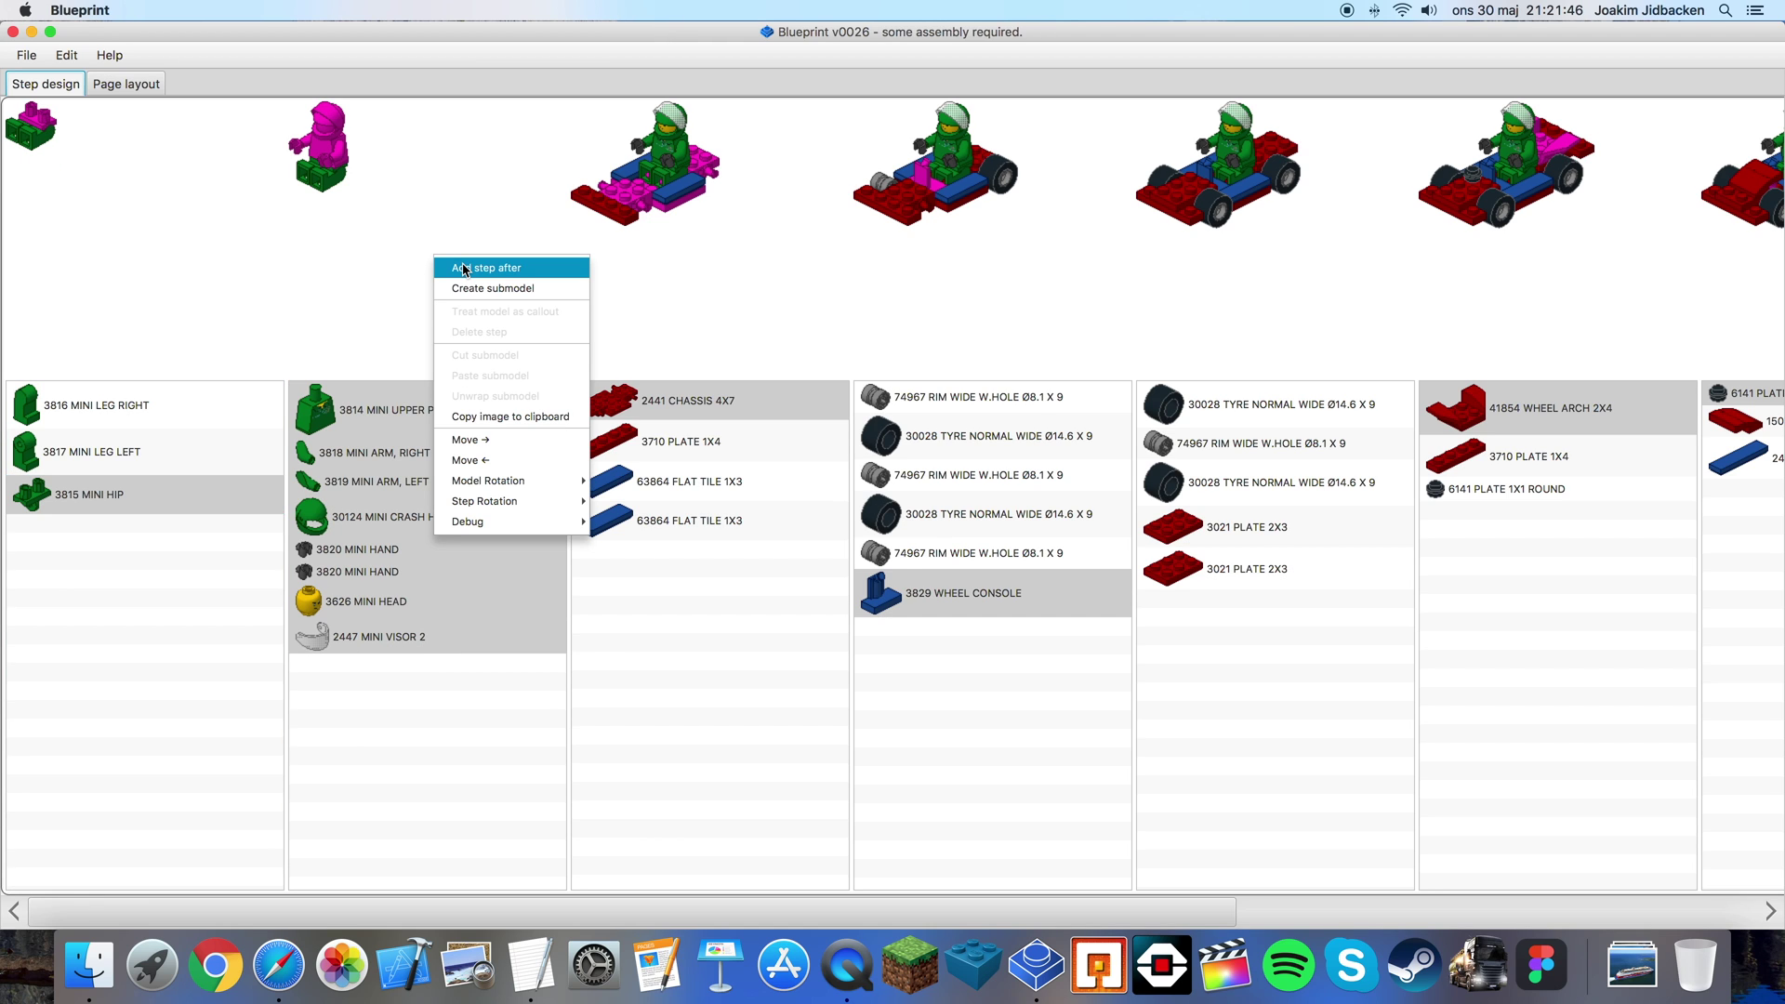
click(465, 267)
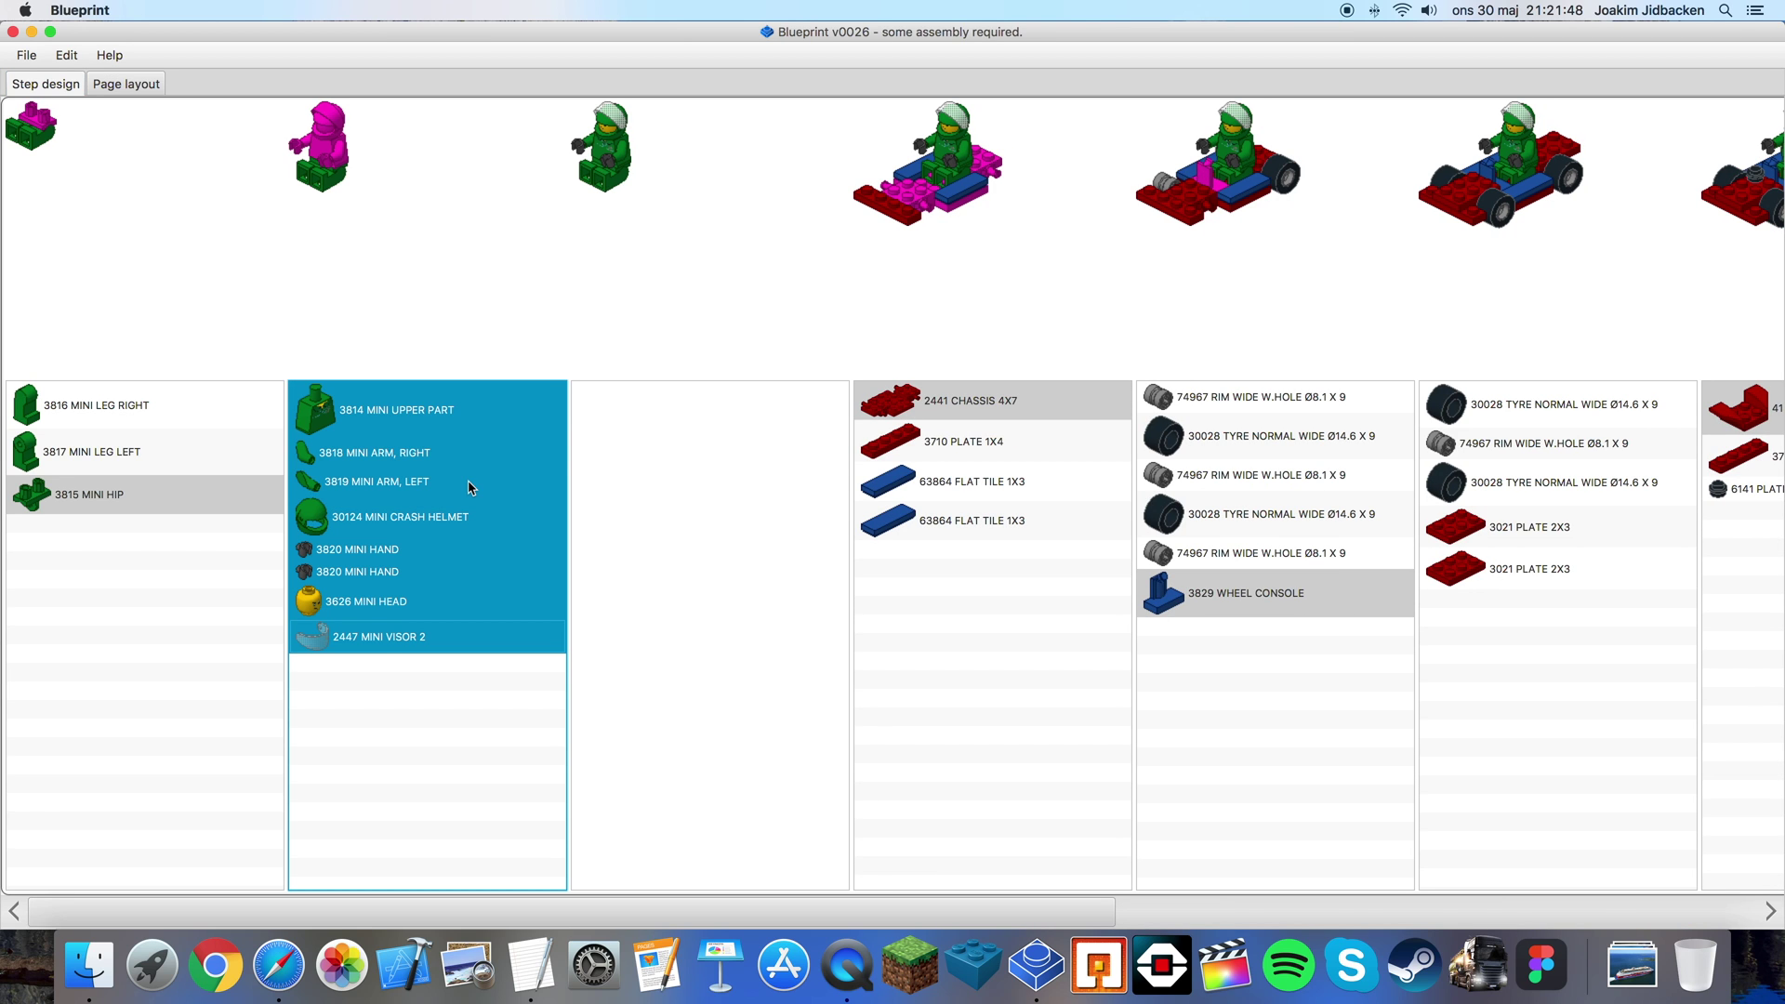
click(443, 519)
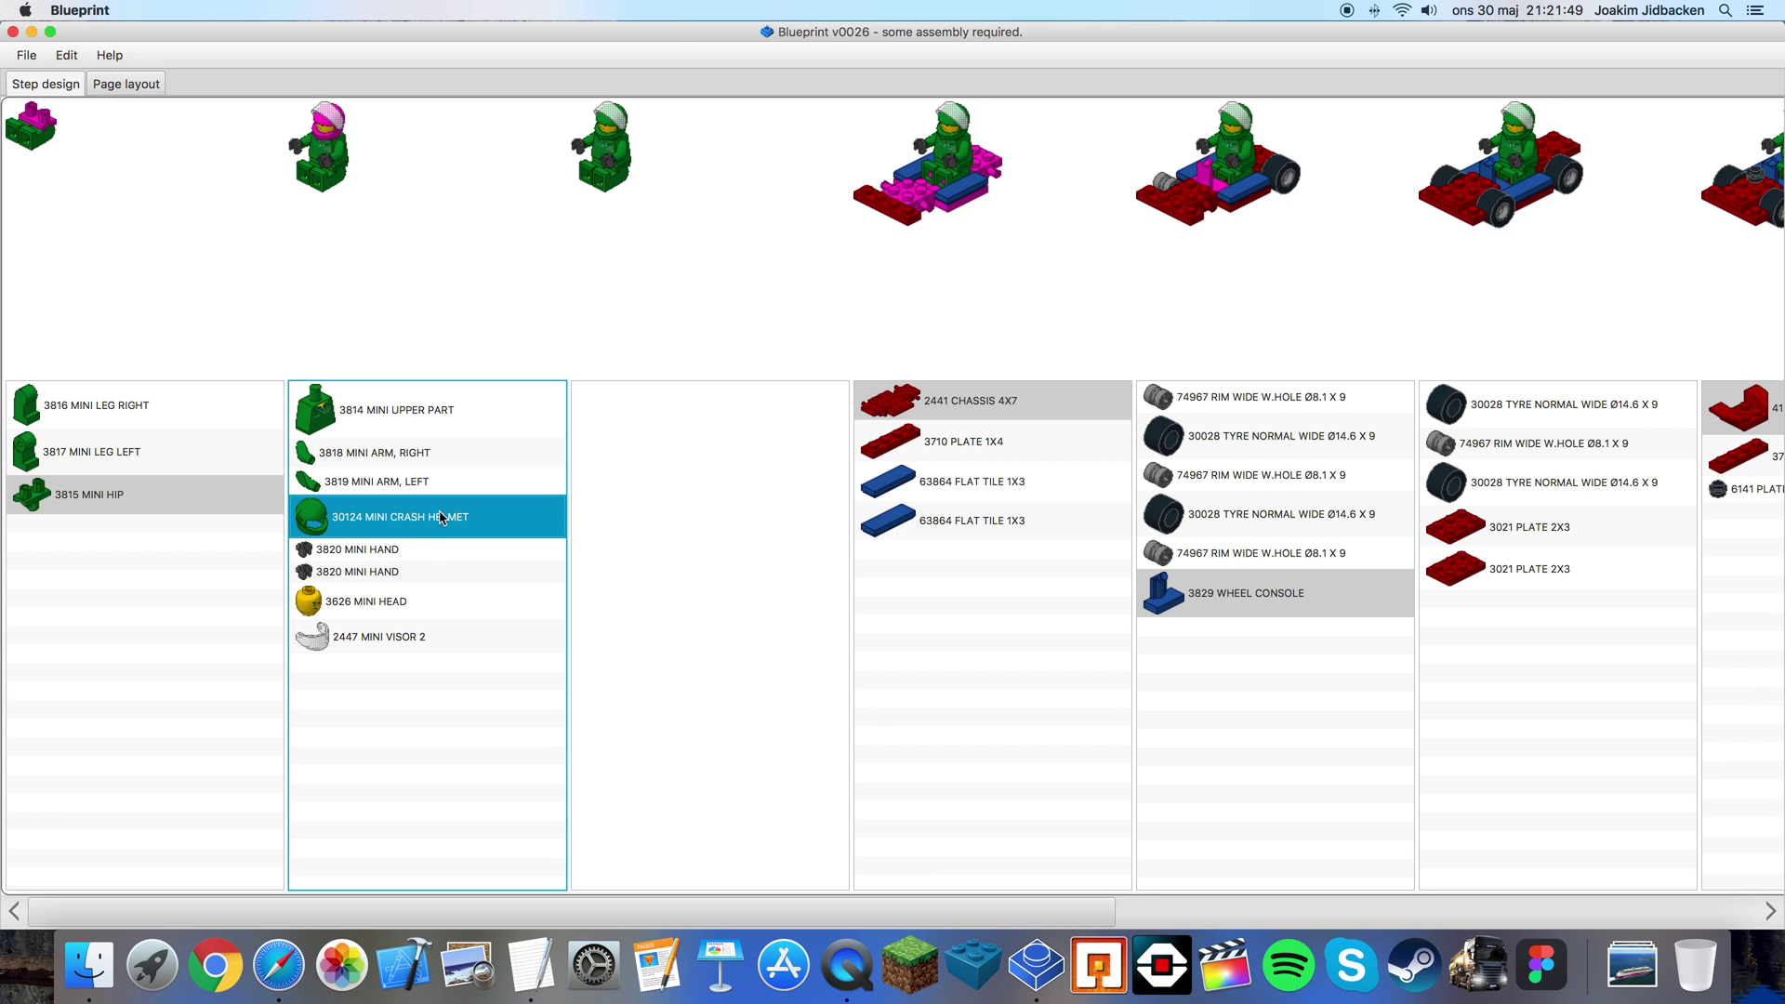
super+click(436, 605)
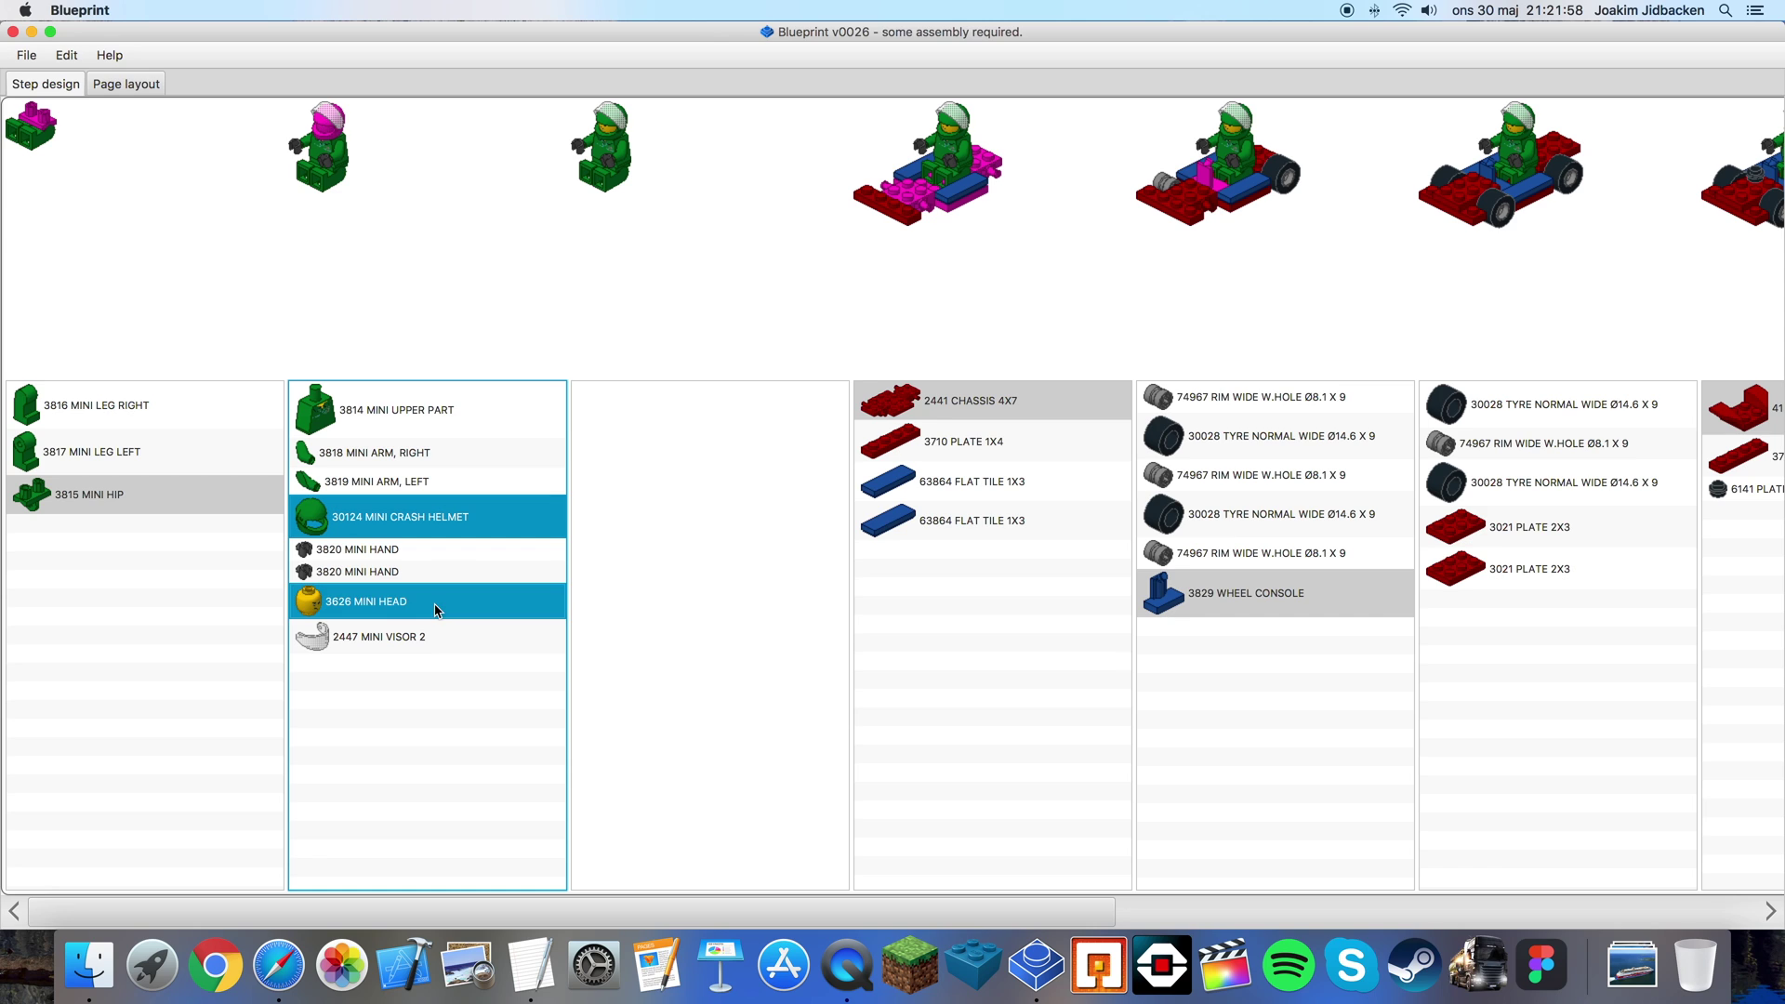
super+click(452, 642)
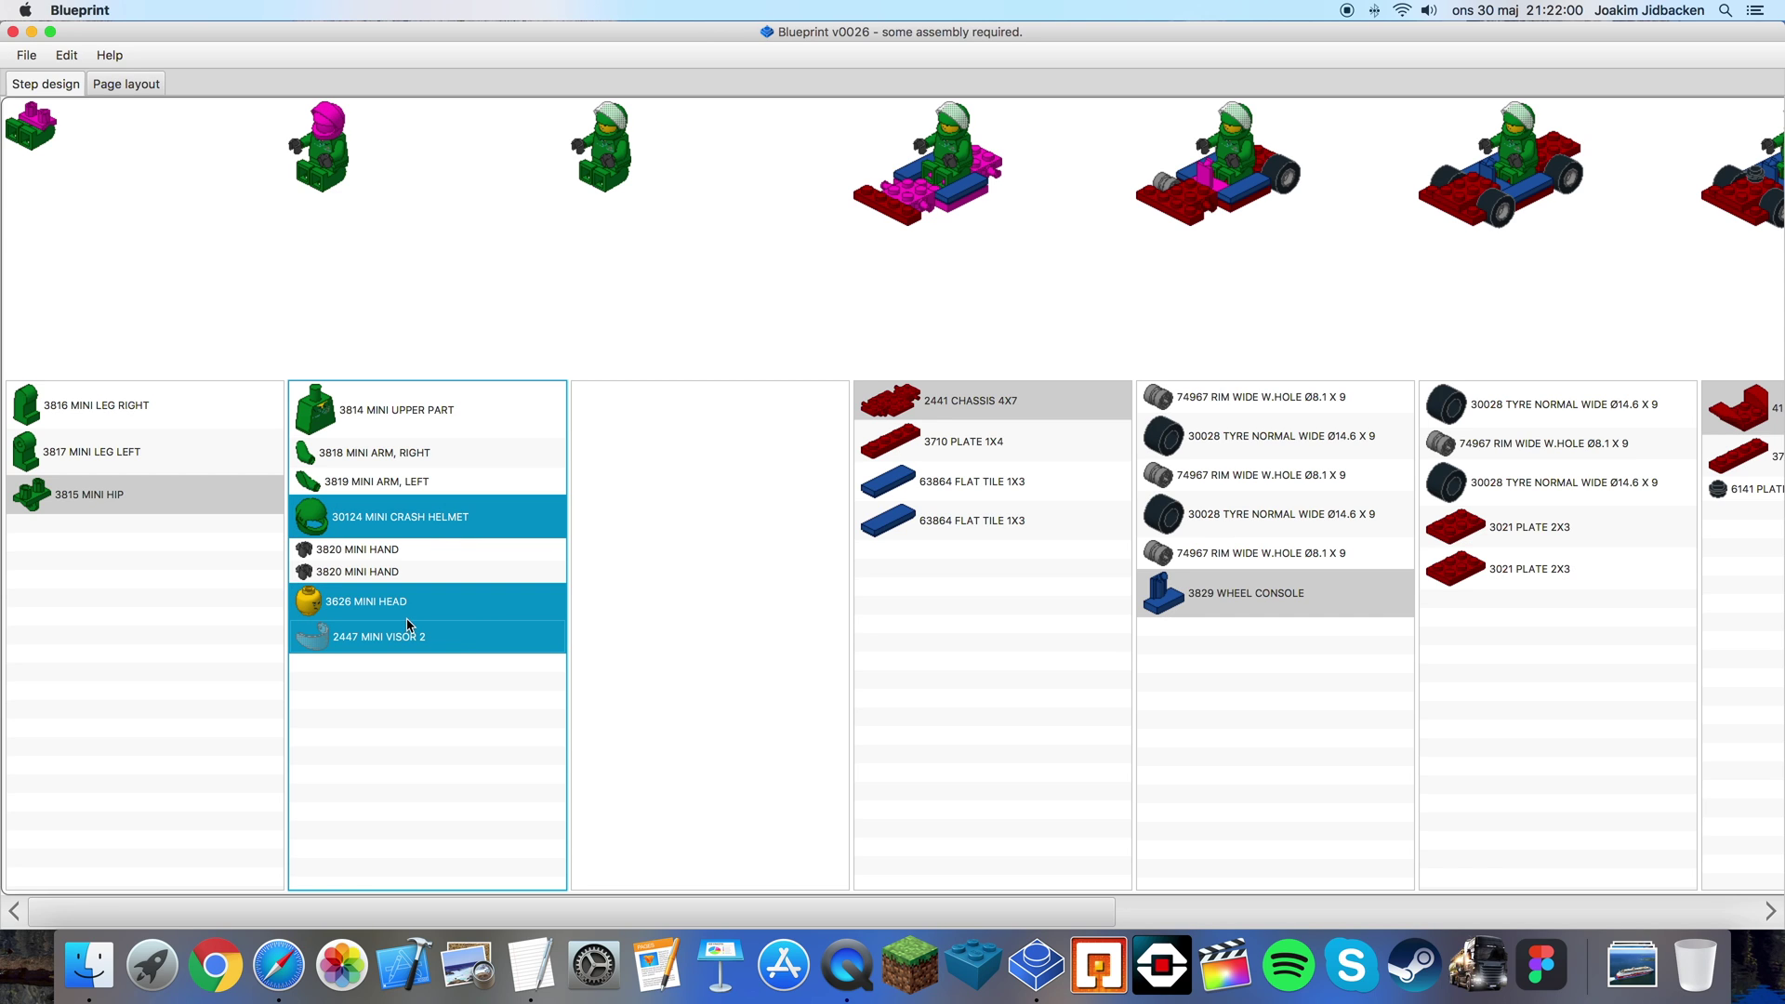
drag(409, 625, 674, 623)
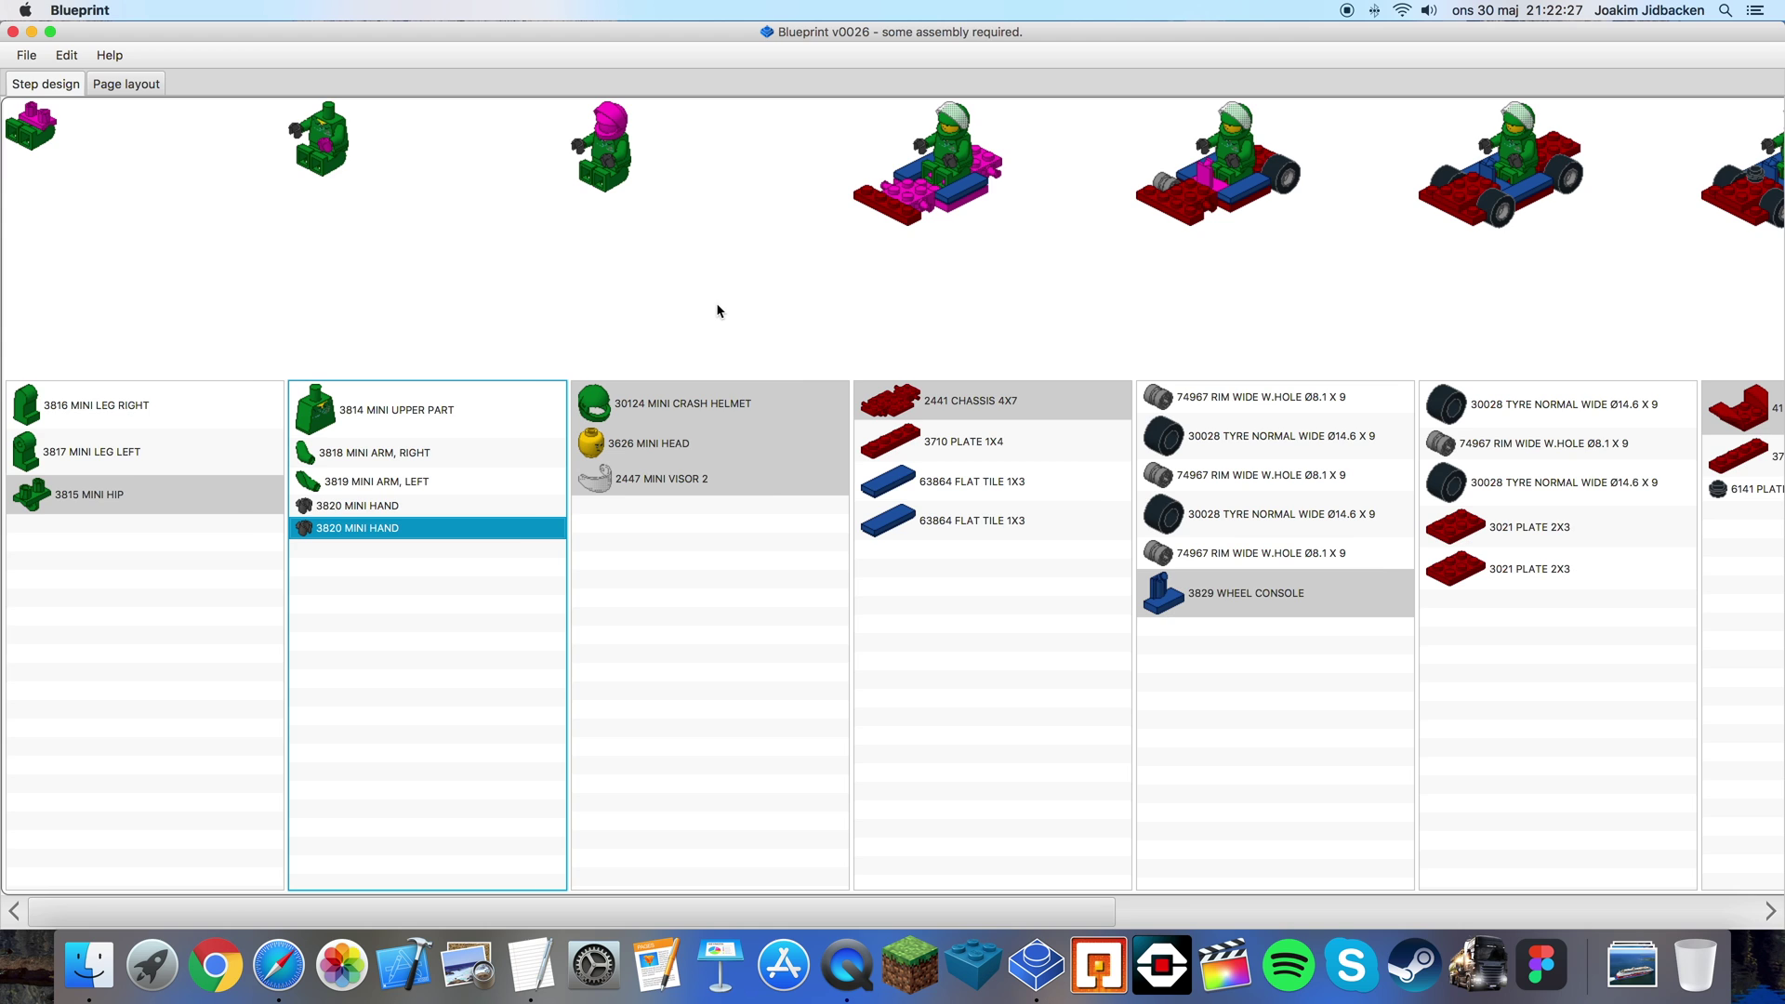
scroll(717, 310, right, 7)
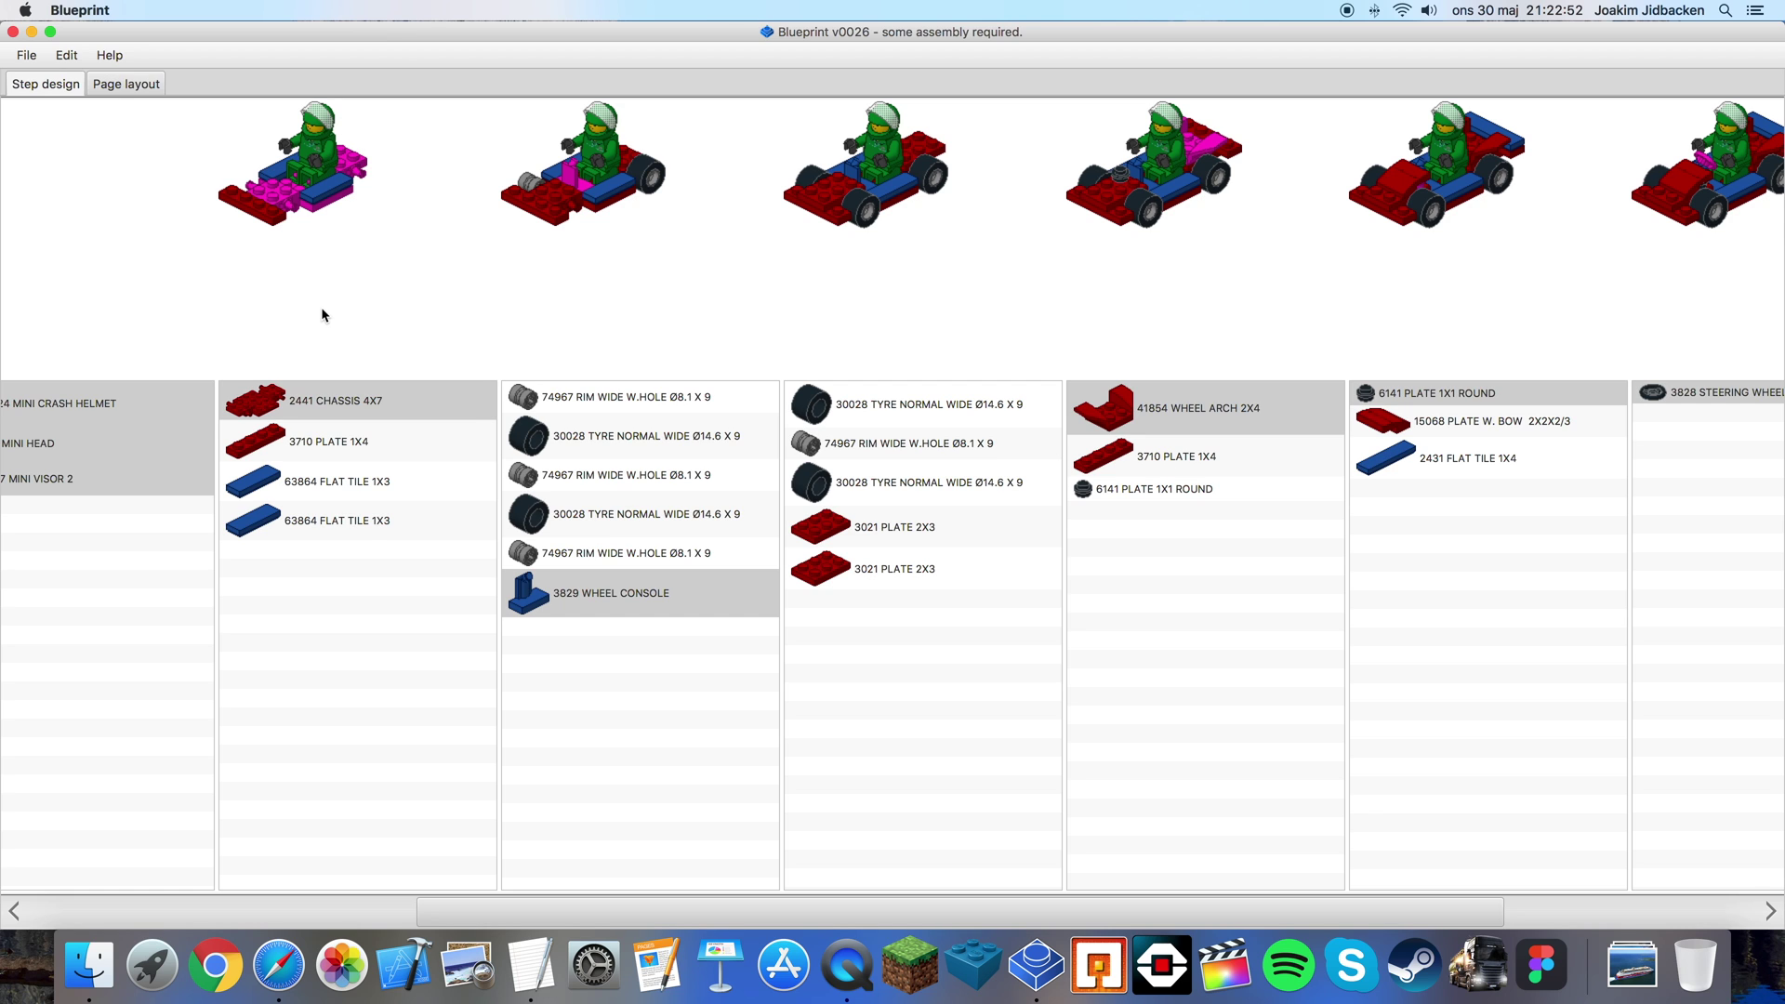
- Create an empty yellow submodel step right before the chassis step
right_click(323, 313)
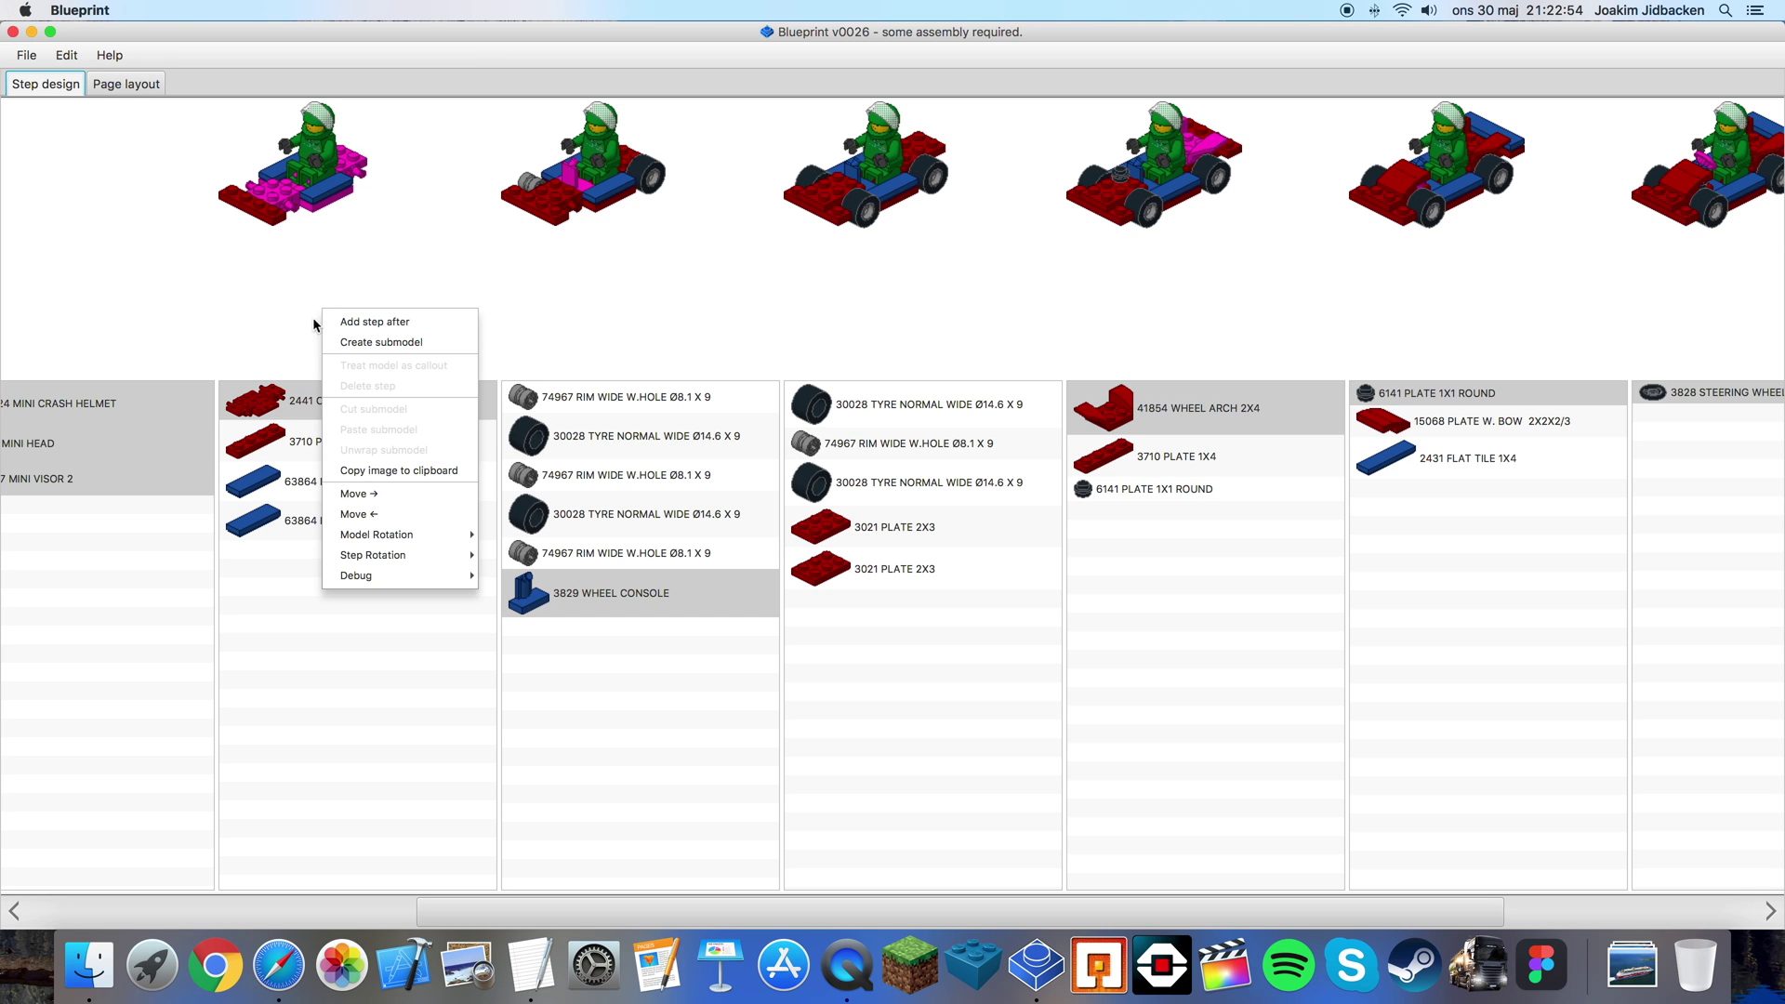
click(391, 344)
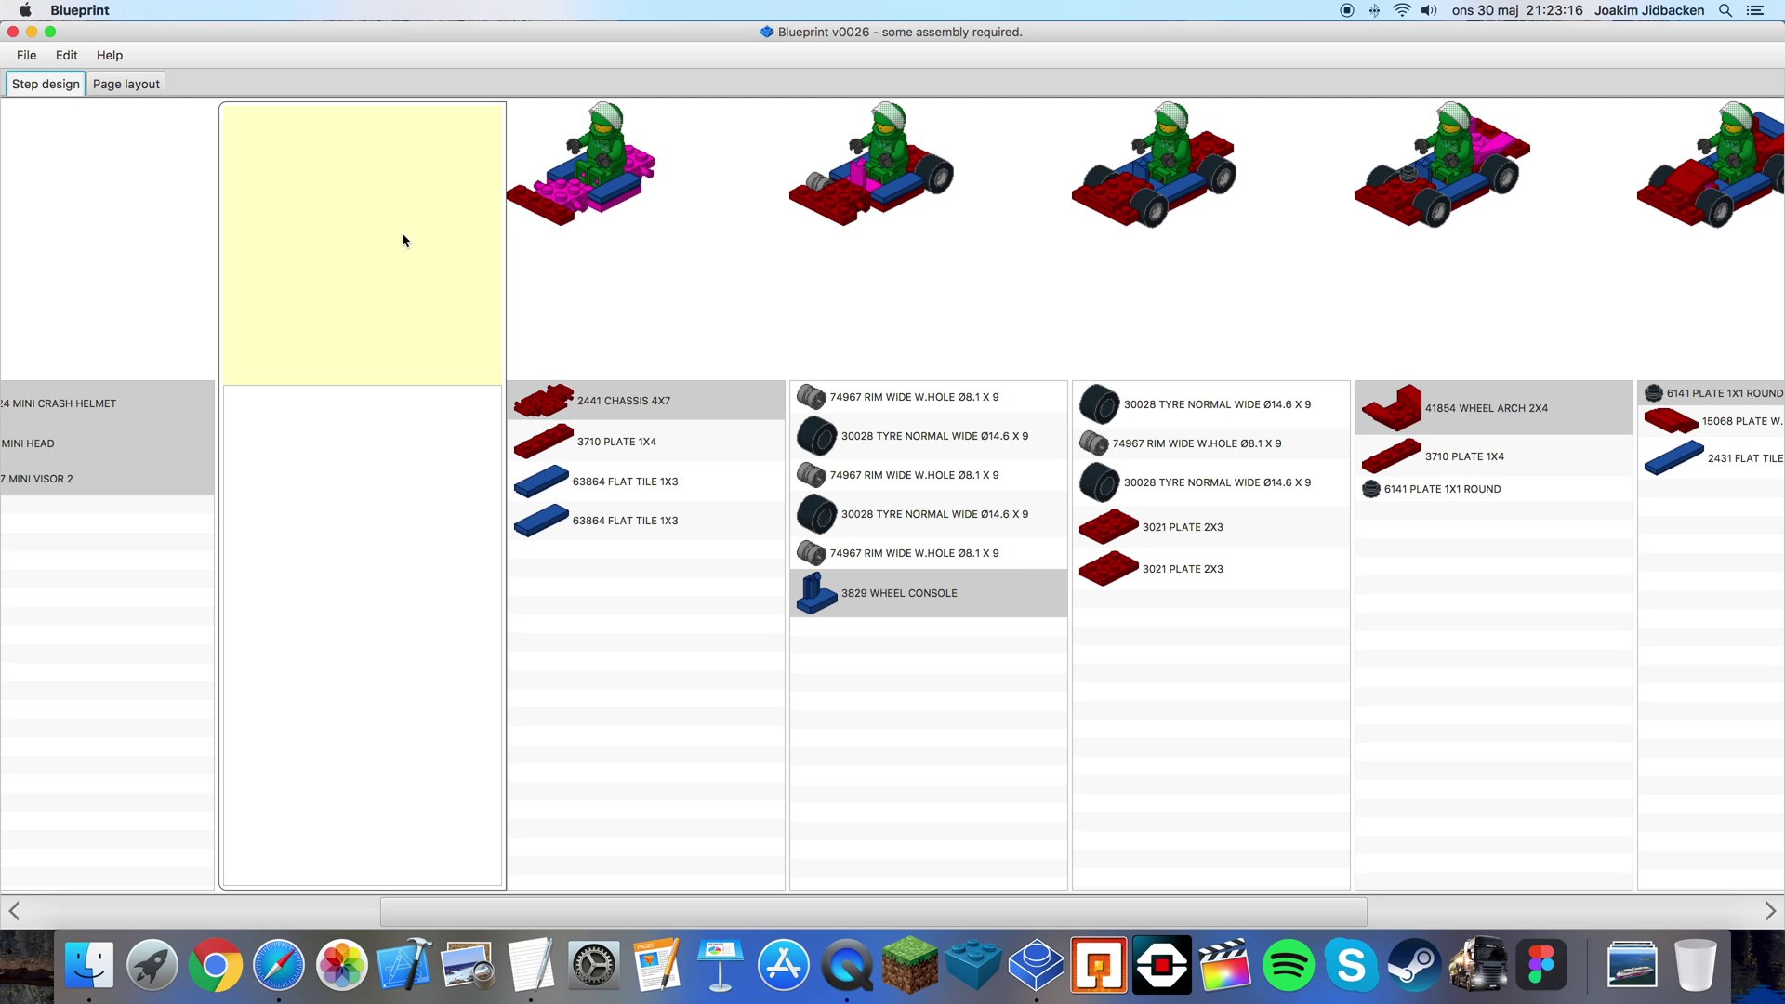
right_click(342, 249)
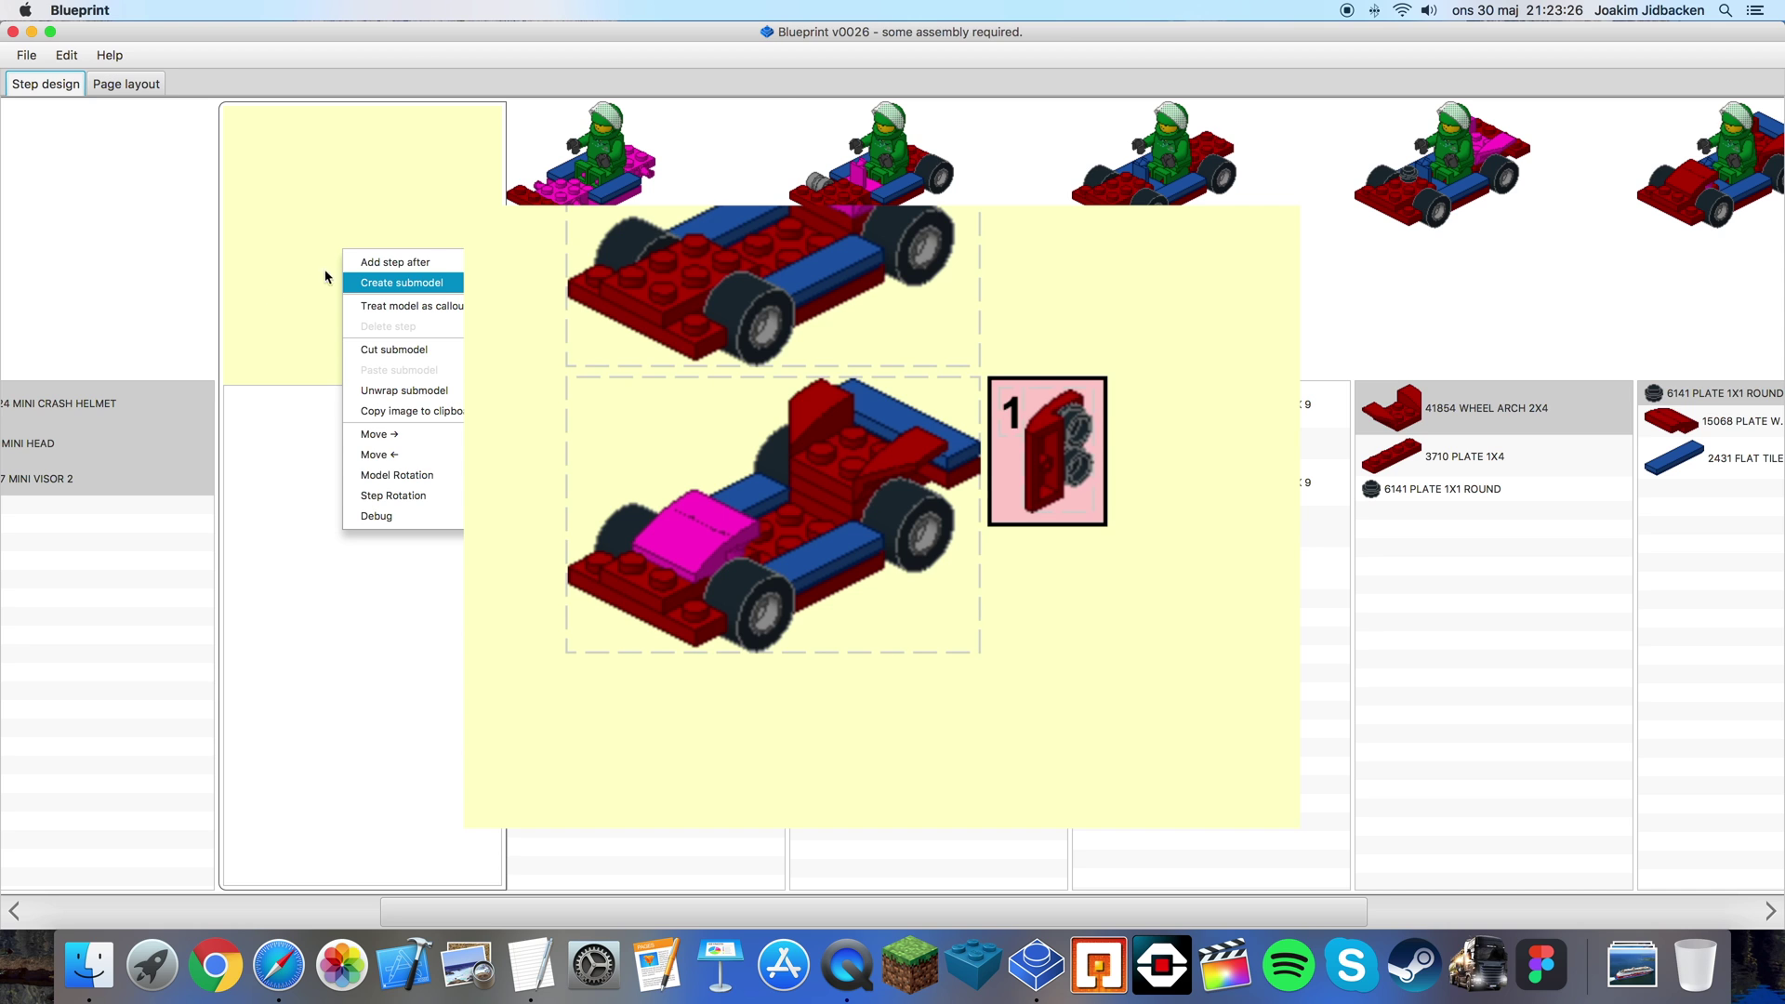
click(381, 281)
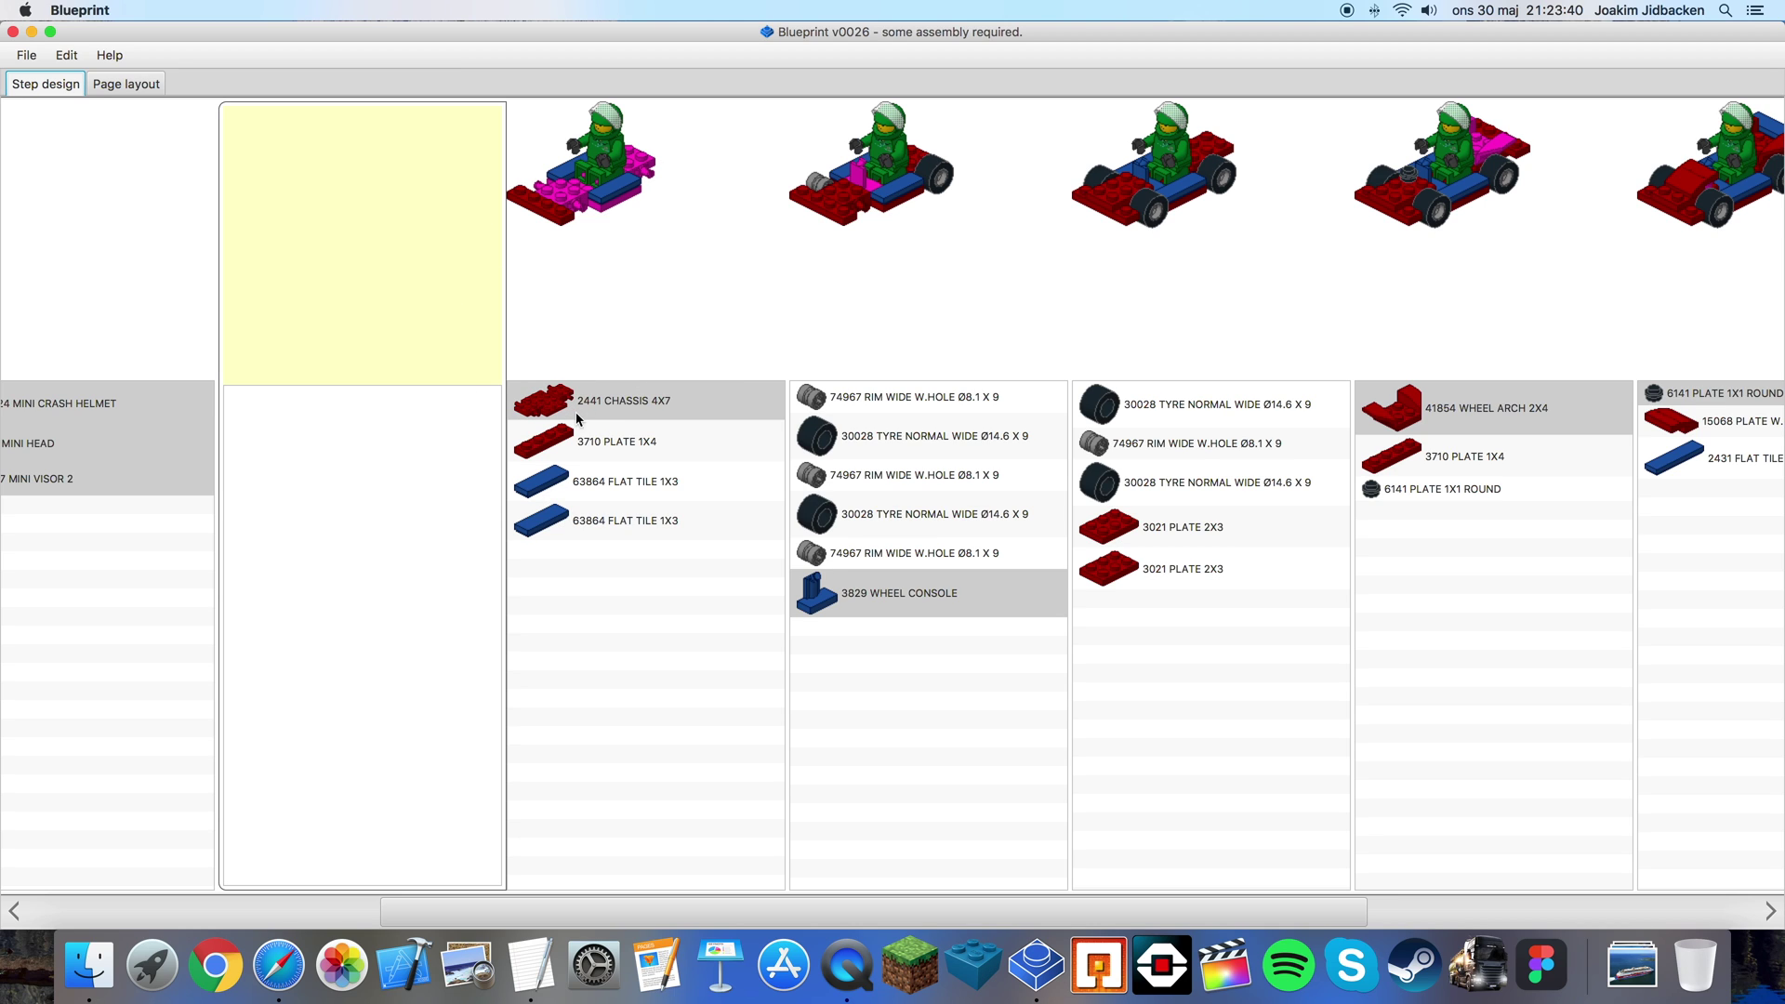
- Add two more submodel steps and move the 2441 CHASSIS 4X7 into the first
right_click(466, 299)
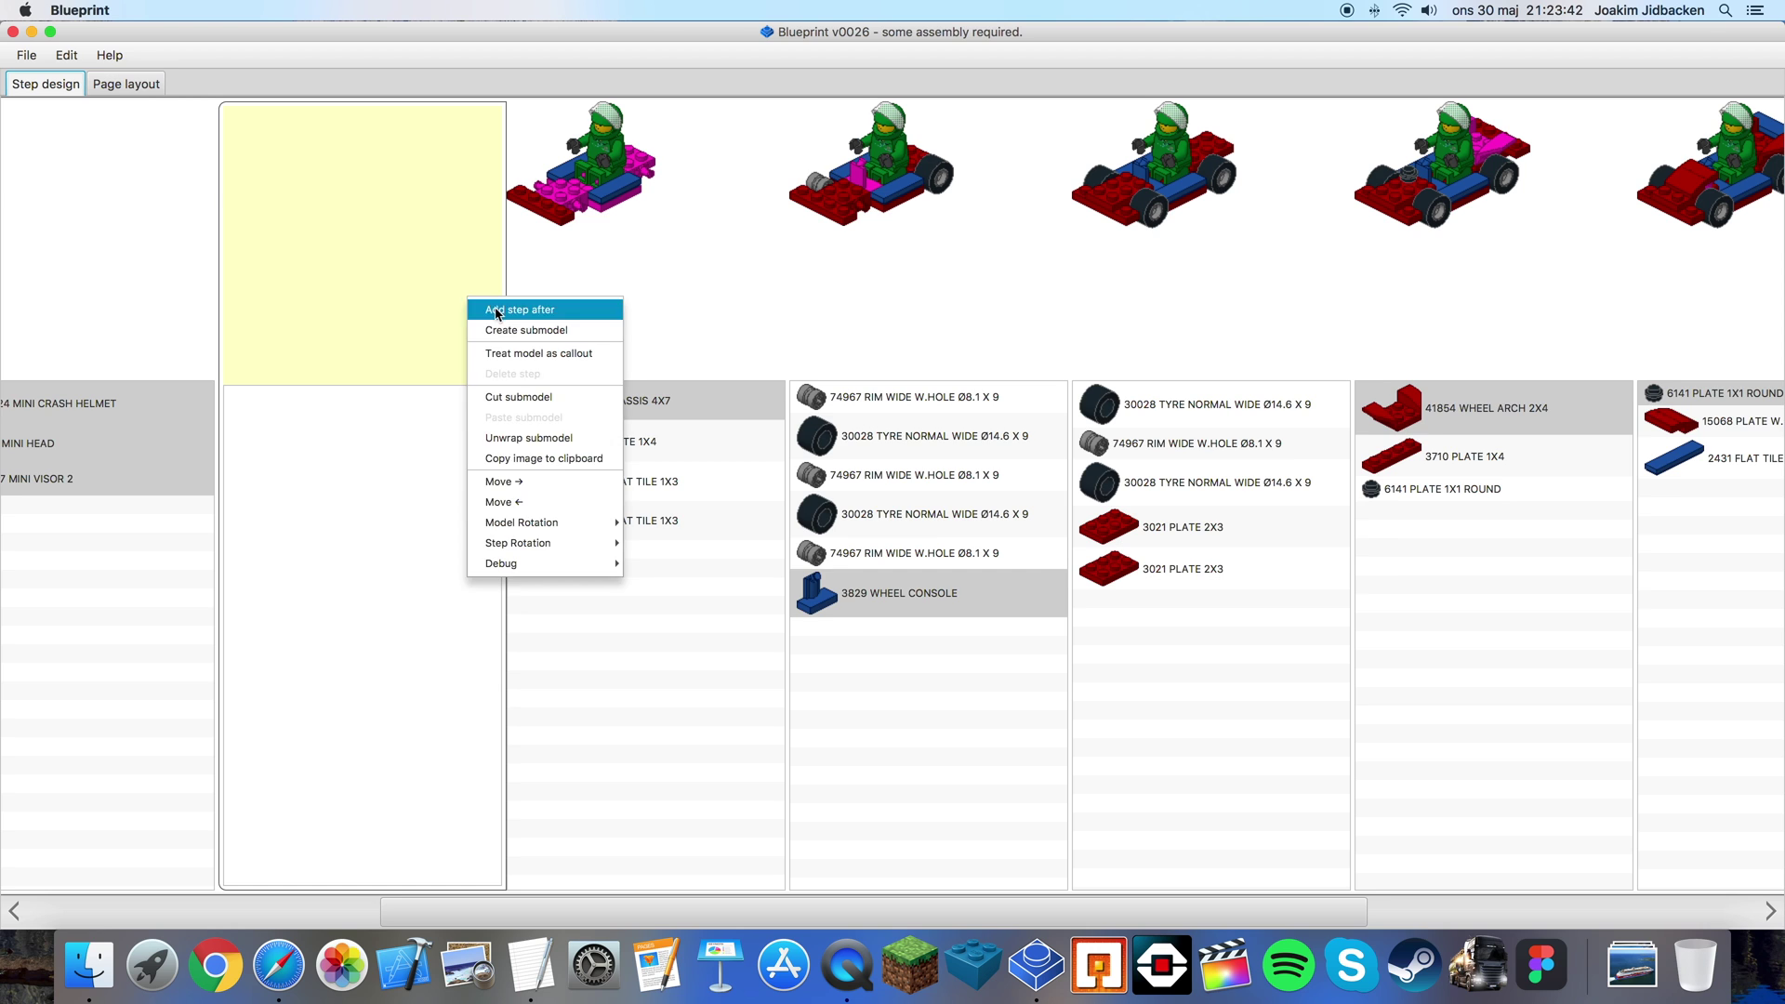
click(610, 307)
right_click(629, 310)
click(641, 318)
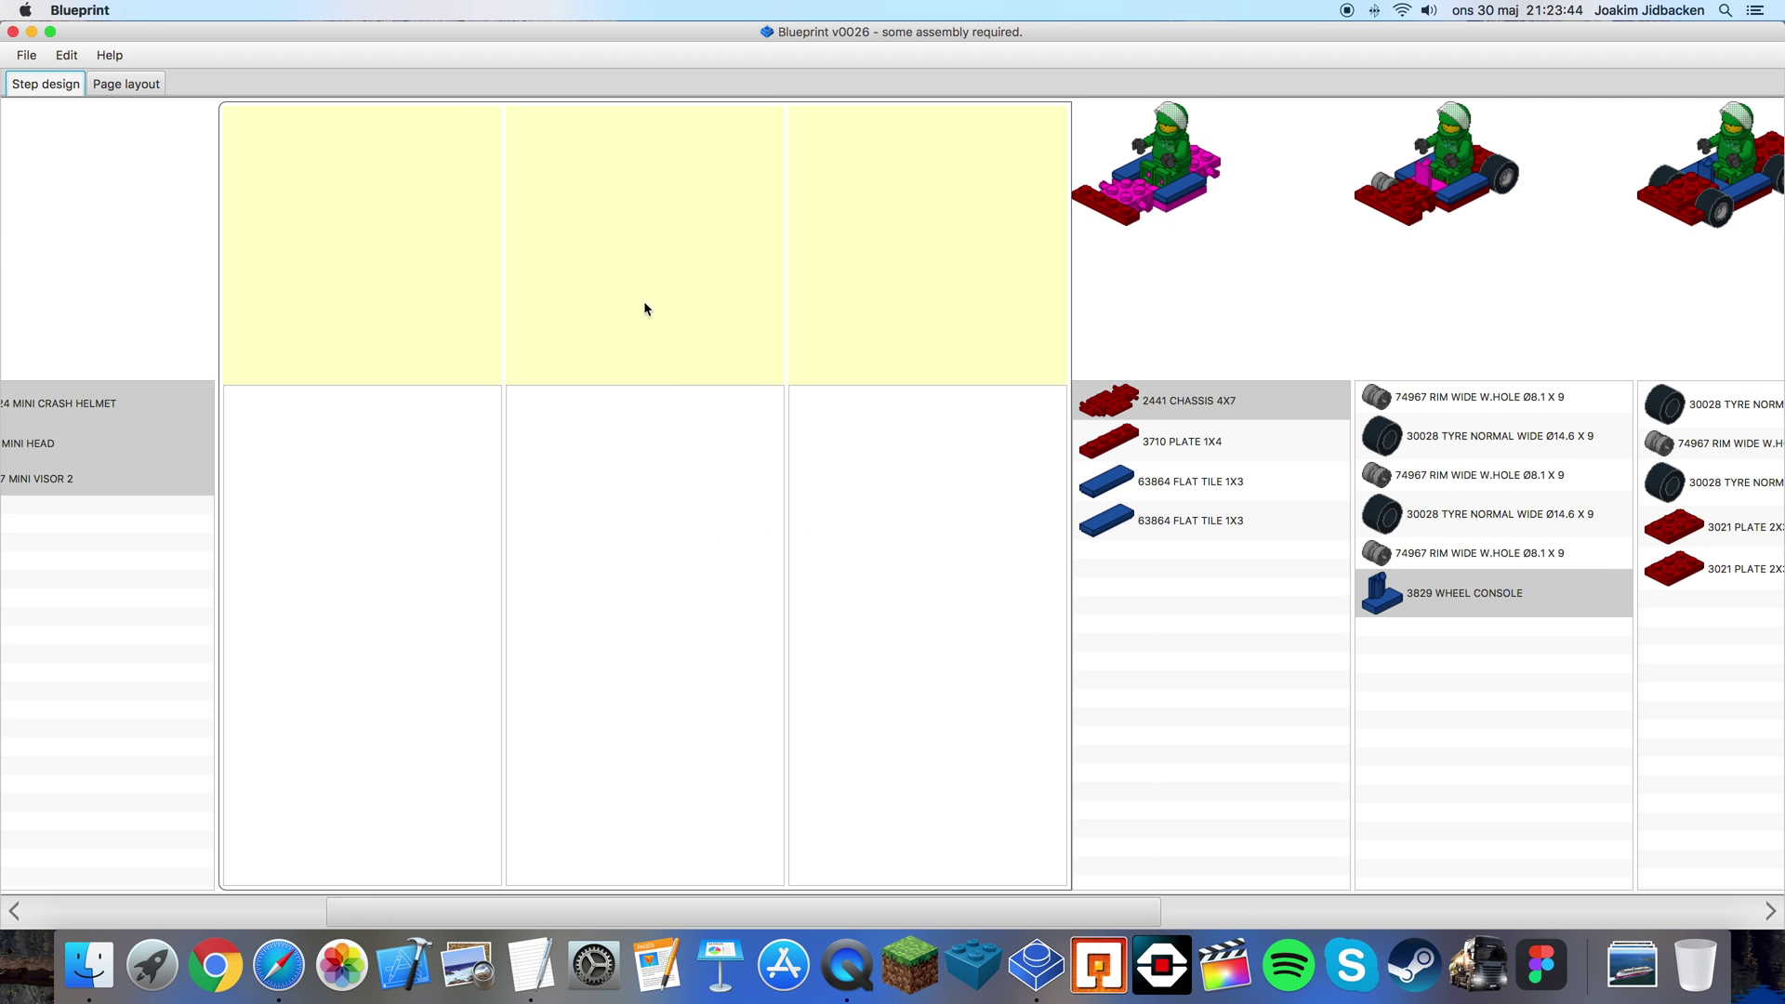
click(1095, 406)
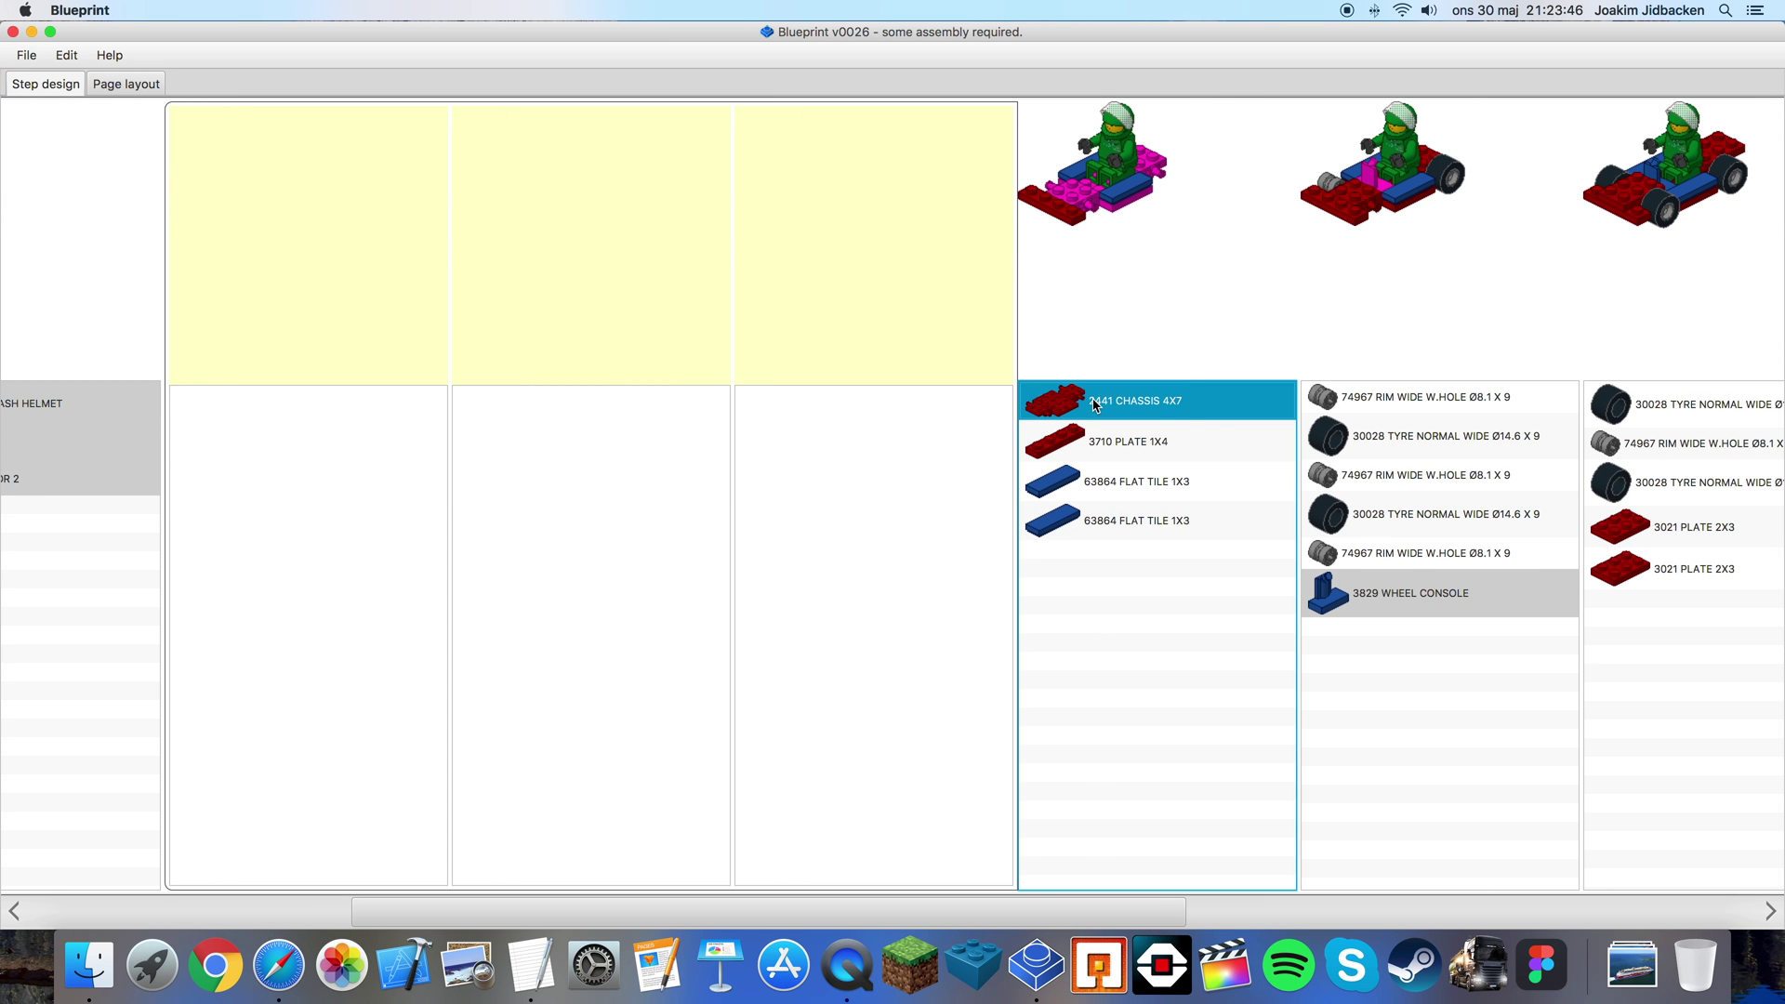
drag(1199, 413, 287, 485)
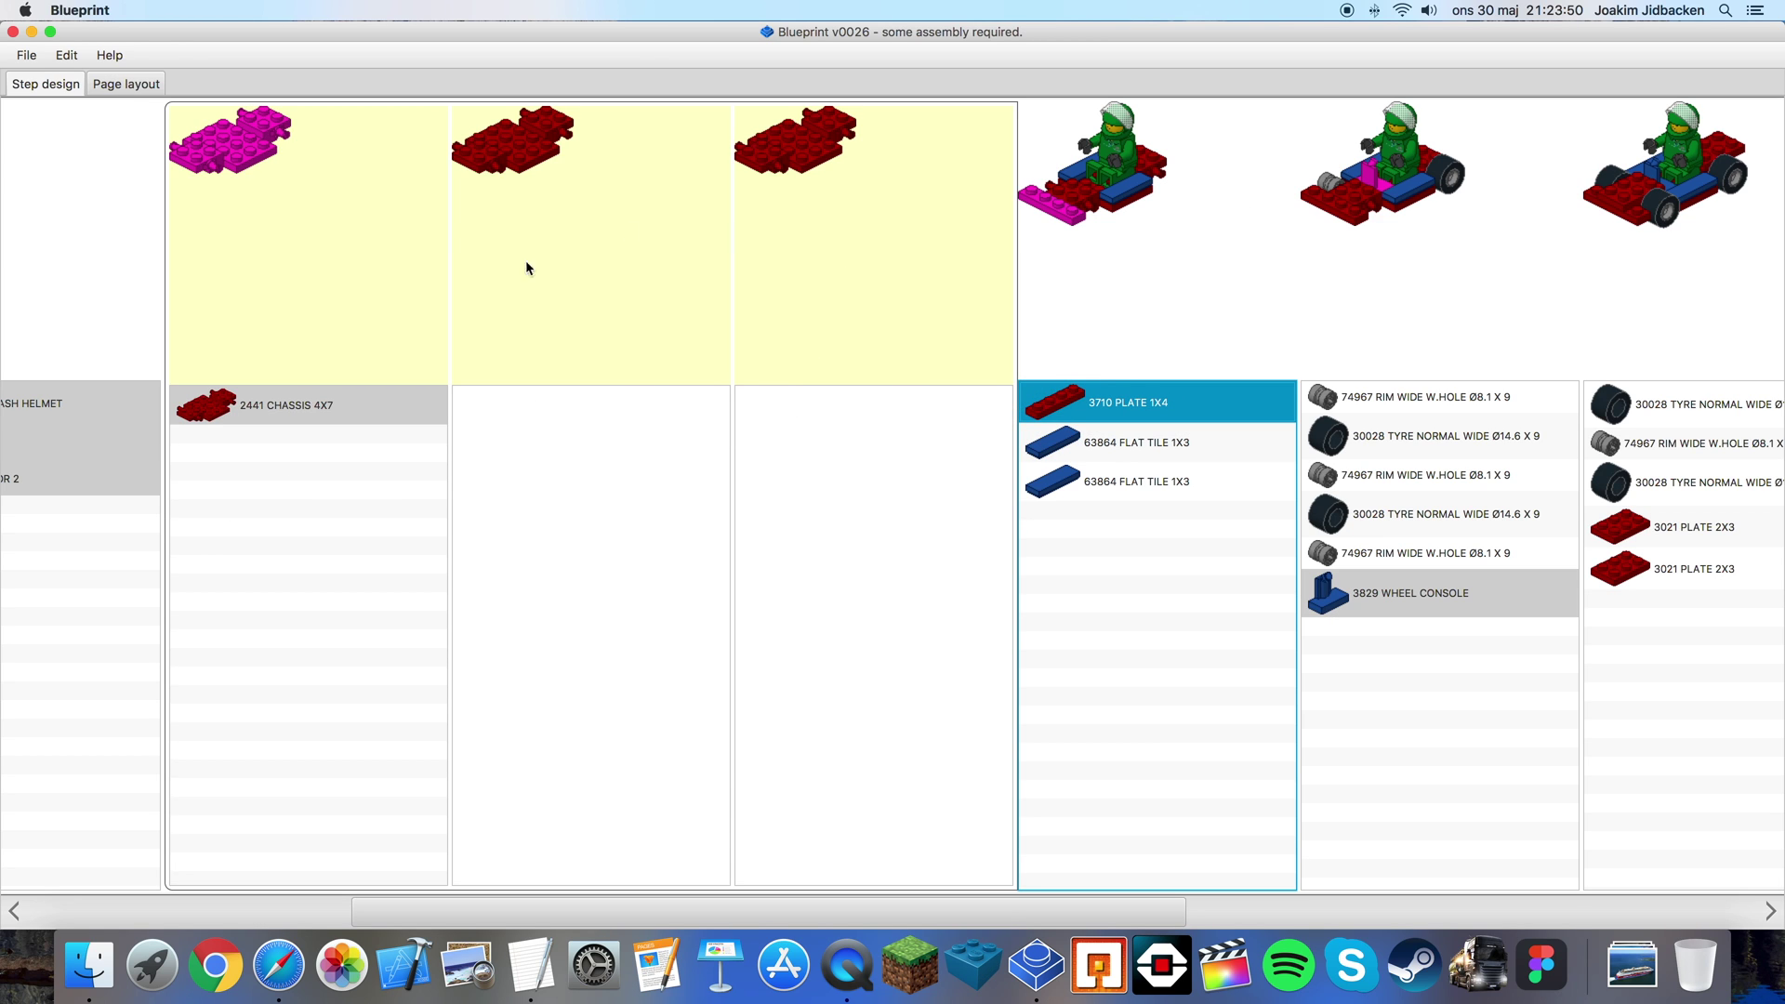
- Move both 63864 FLAT TILE 1X3 parts into the second submodel step
scroll(288, 171, right, 3)
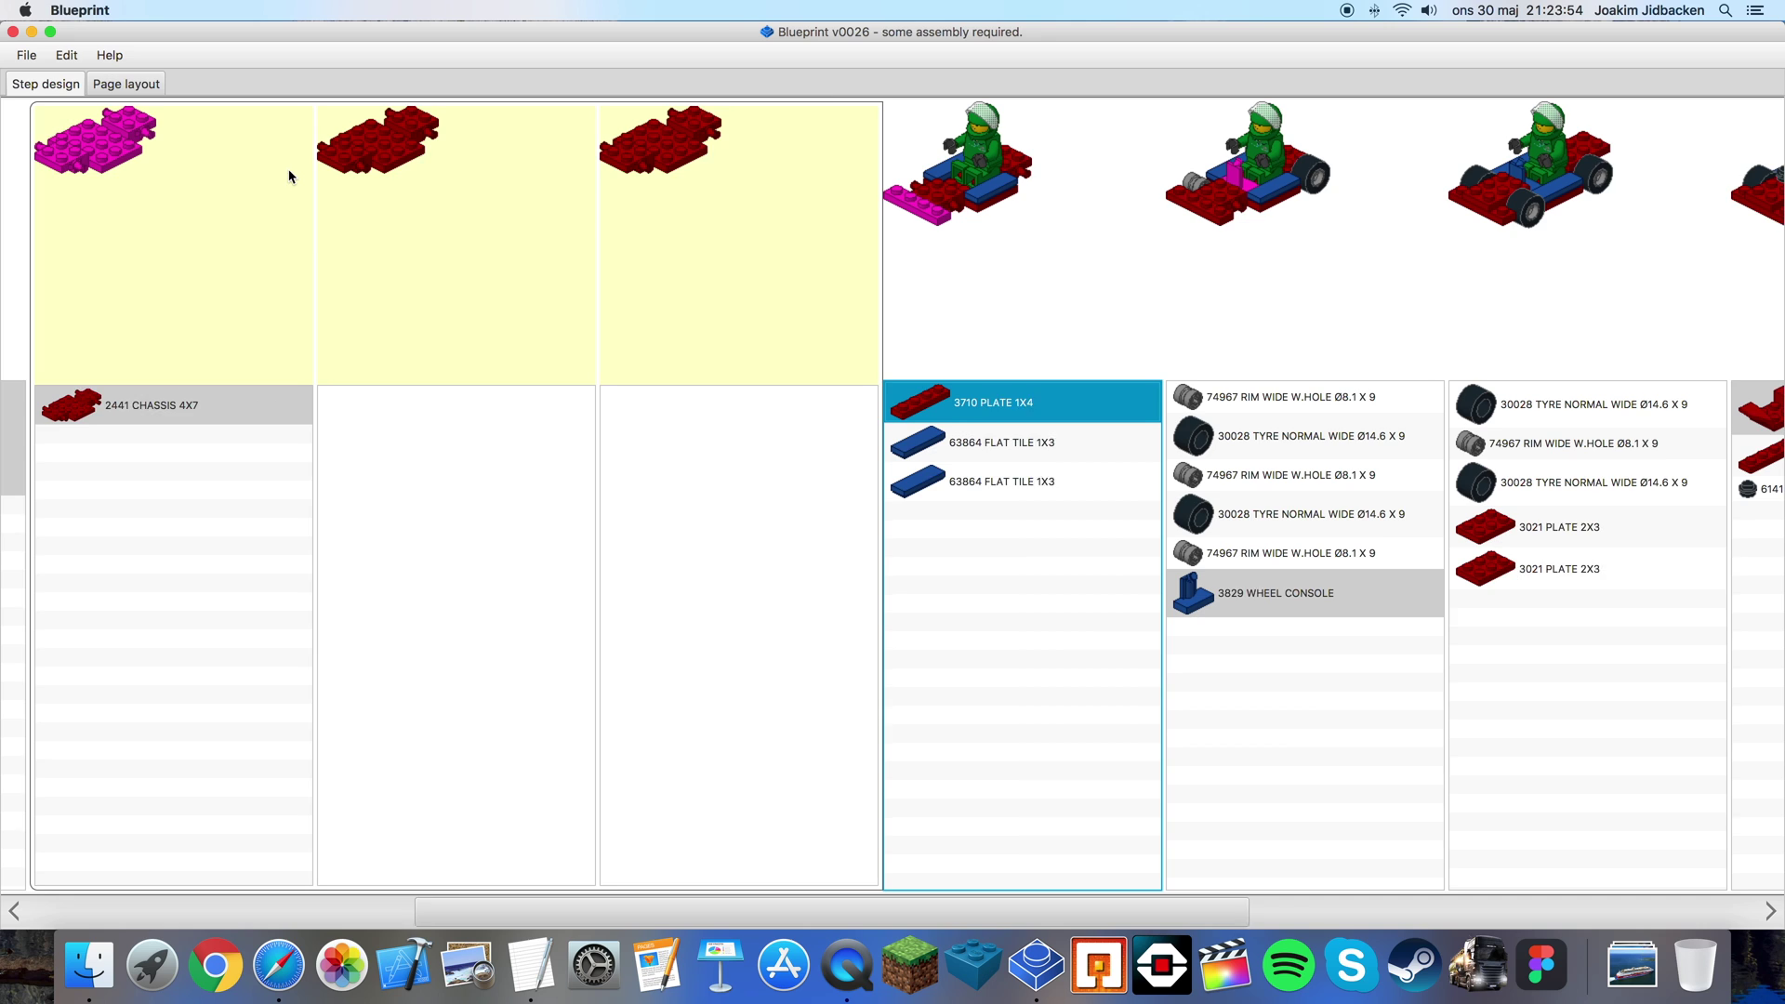
scroll(514, 167, right, 2)
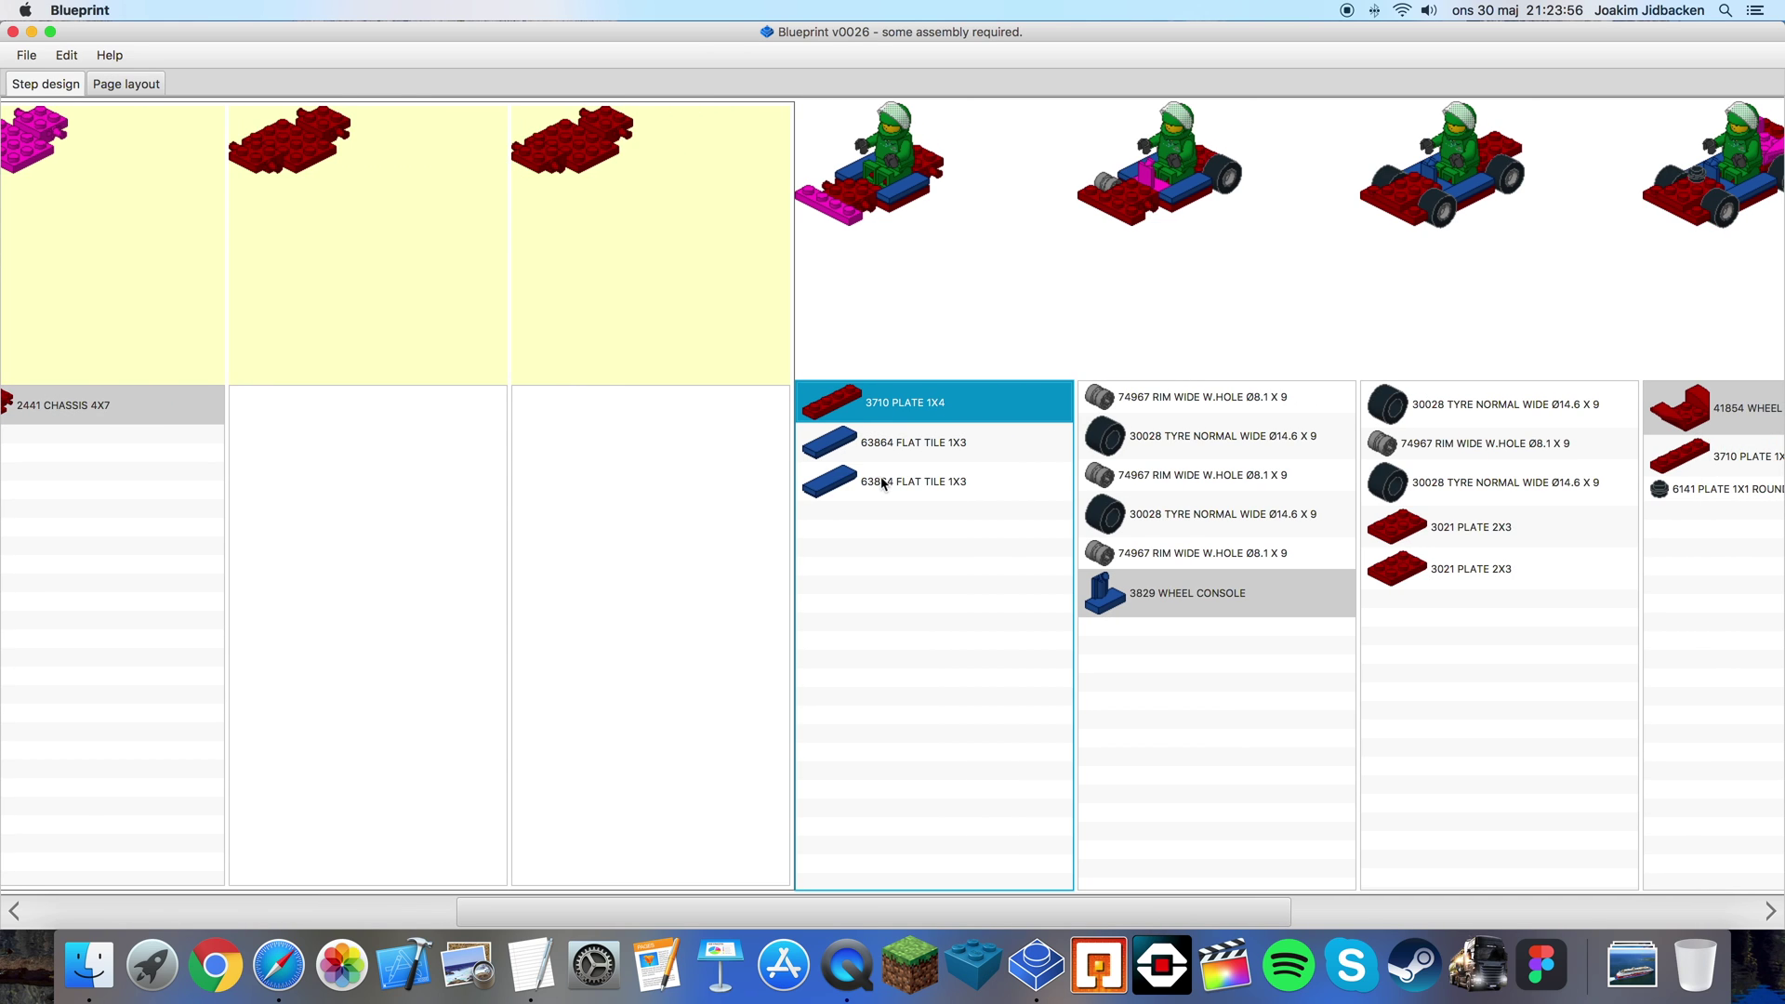
click(897, 437)
click(906, 491)
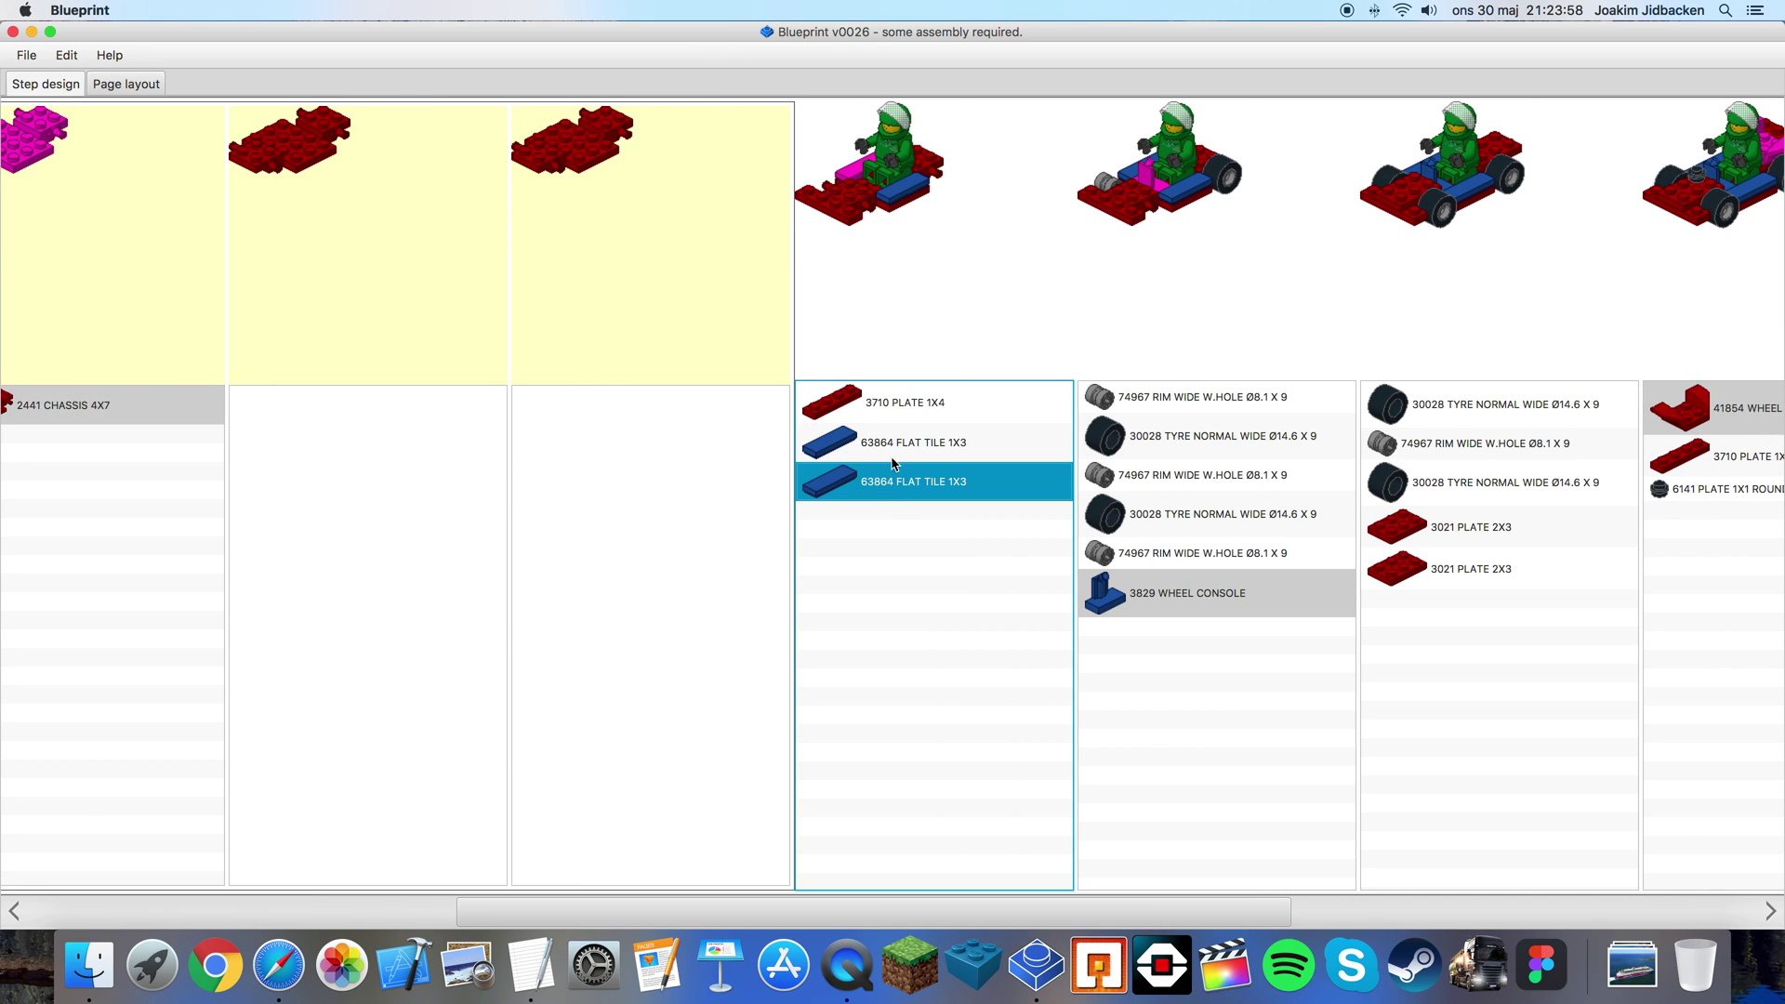
shift+click(892, 451)
drag(950, 465, 379, 500)
- Add three more empty steps to the submodel
scroll(385, 494, right, 4)
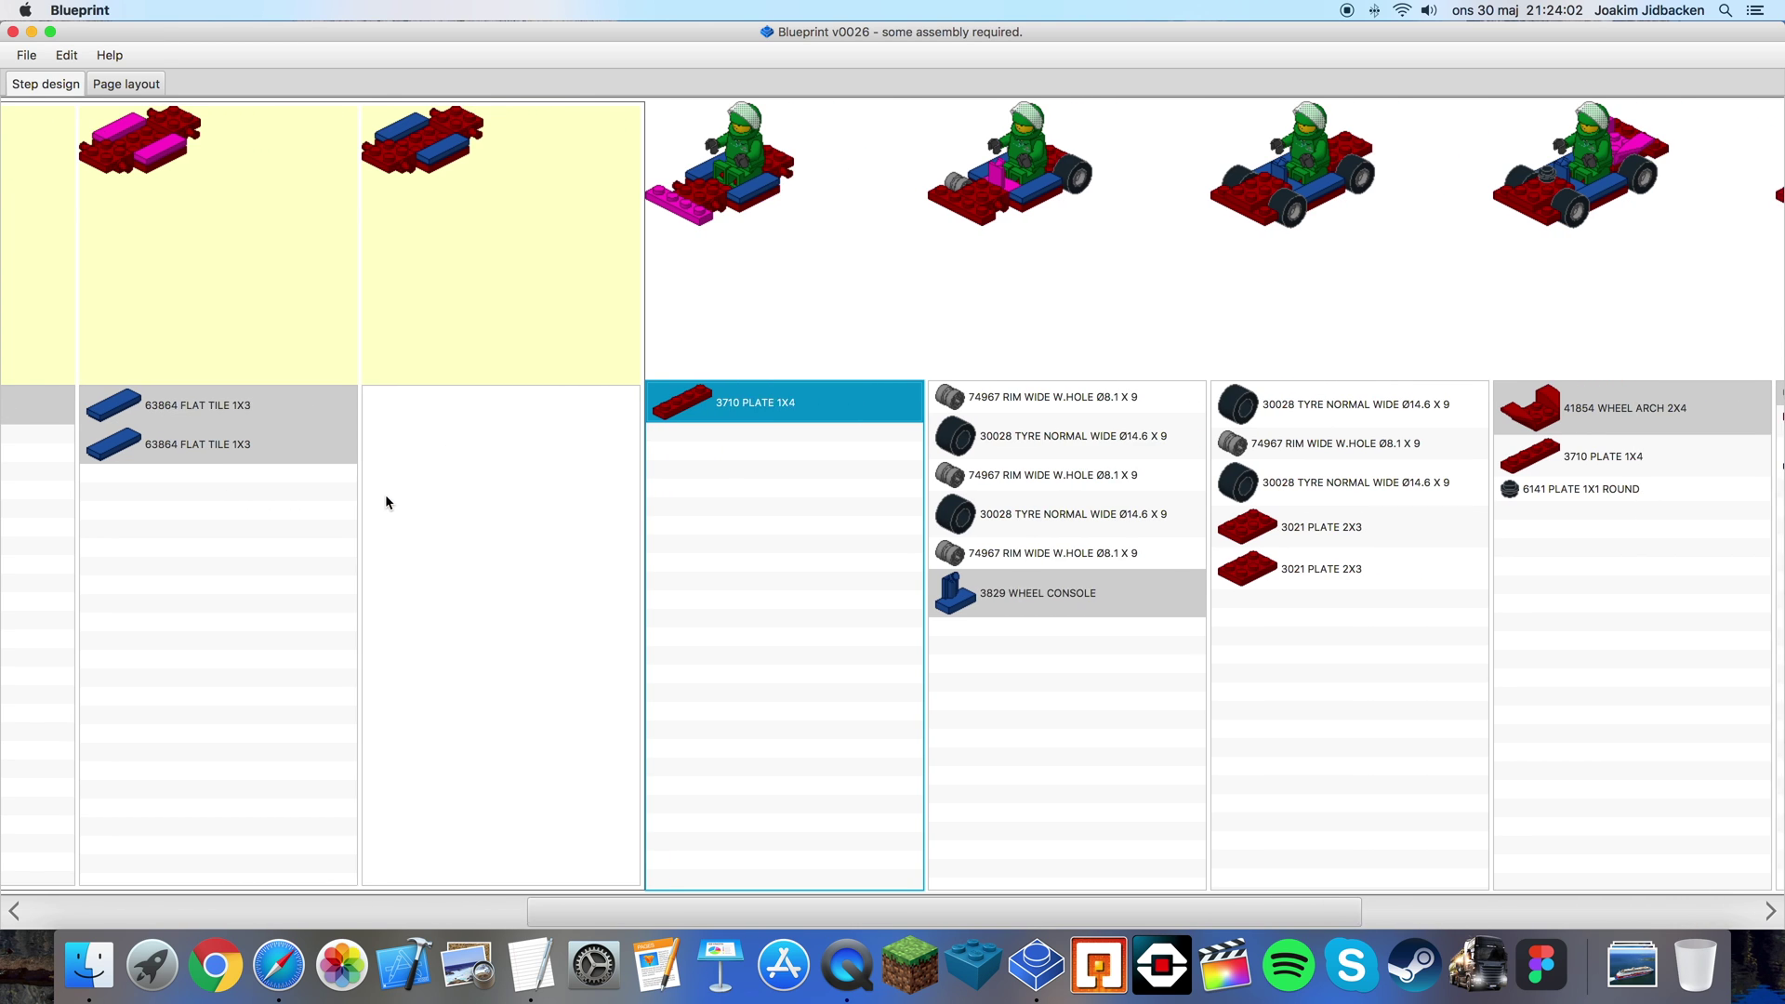
click(493, 311)
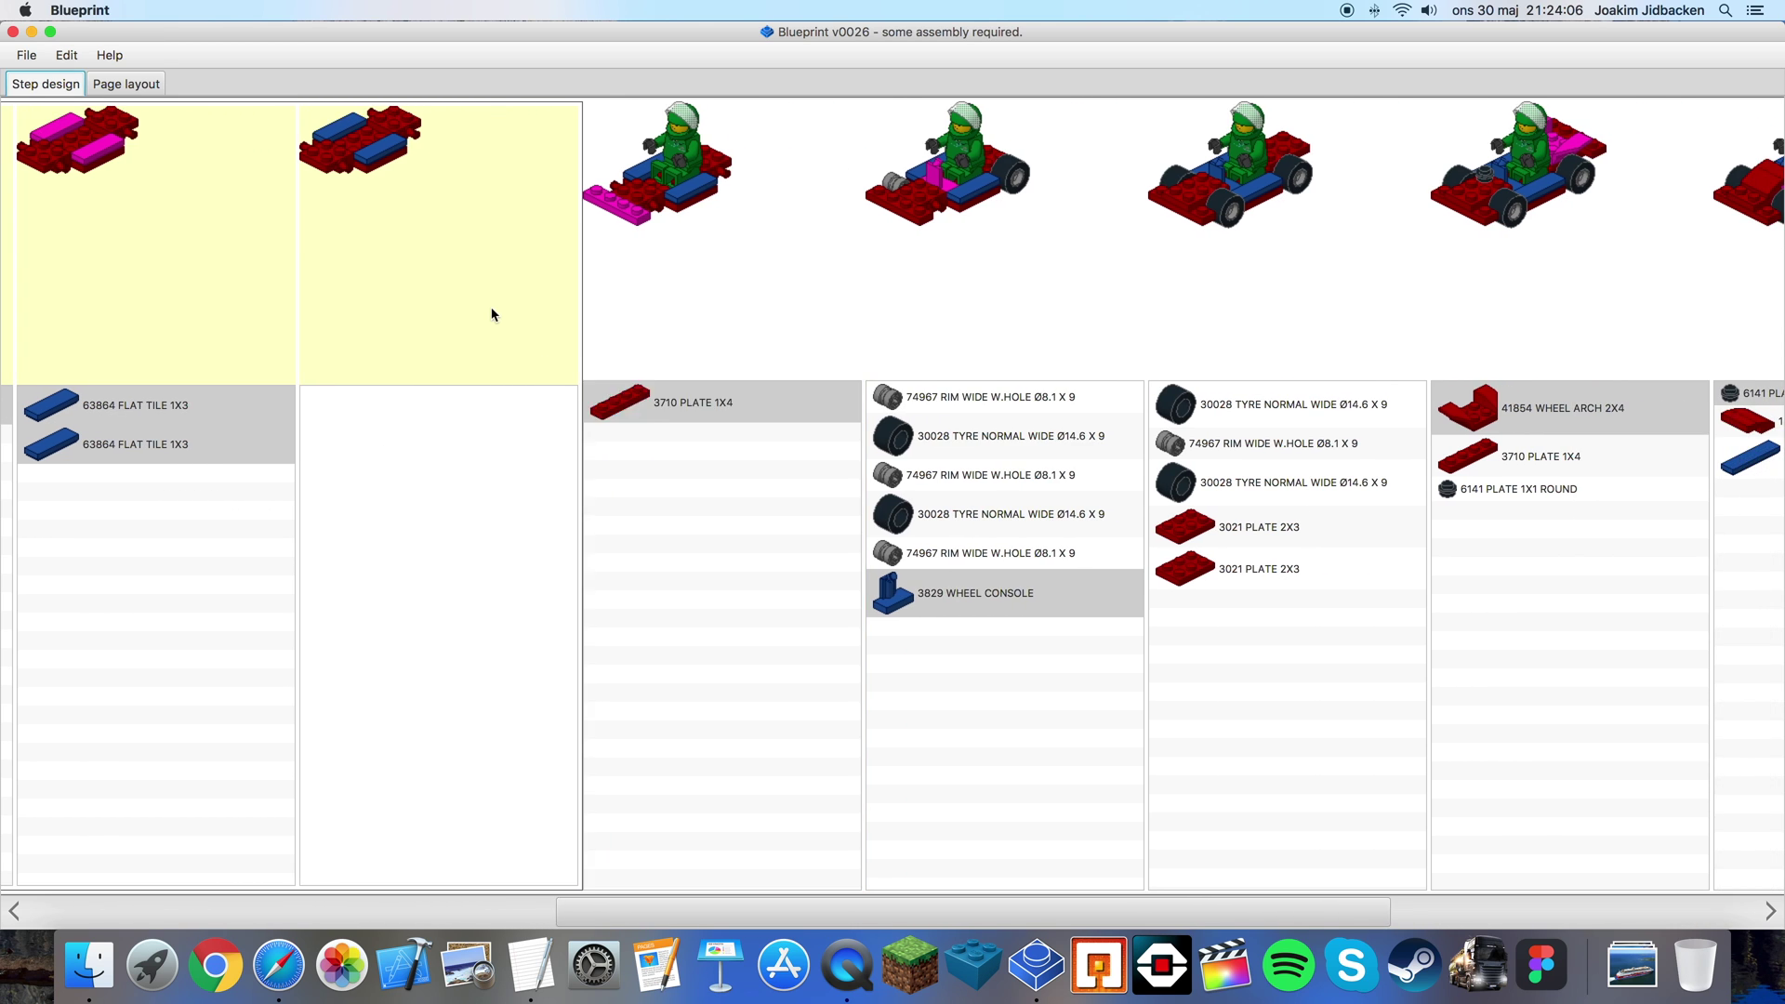
right_click(494, 311)
click(548, 321)
right_click(707, 303)
click(736, 312)
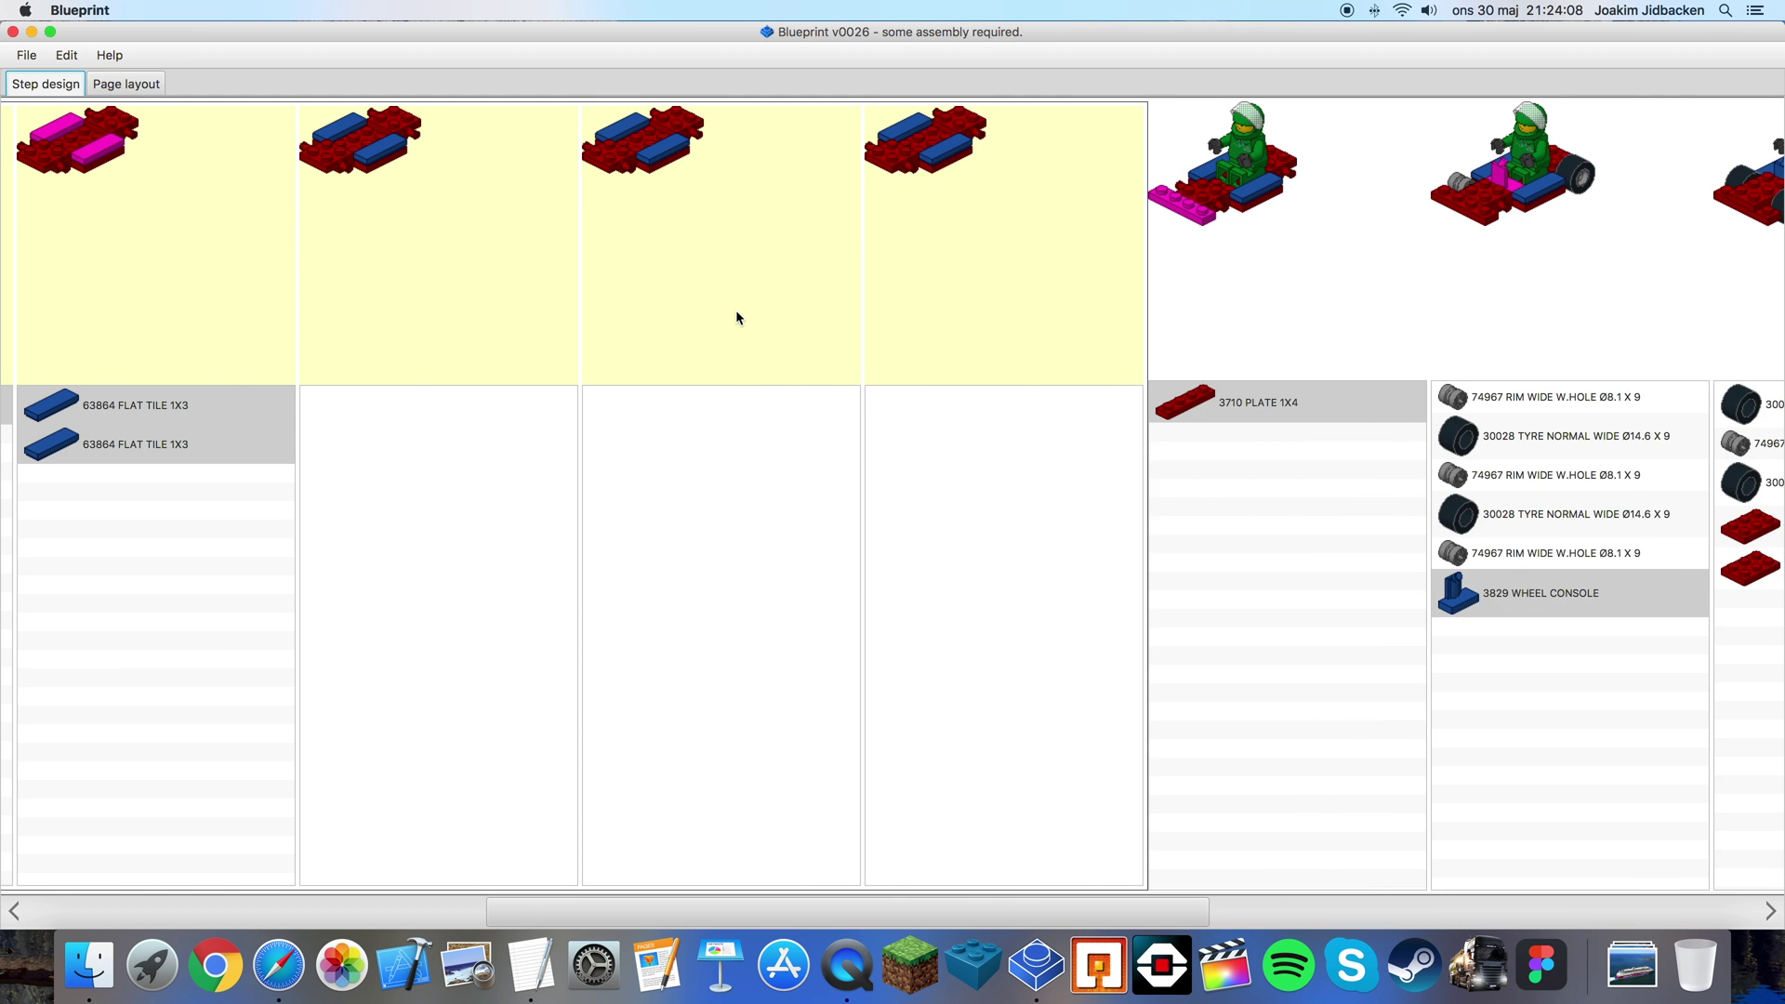
- Highlight each 3021 PLATE 2X3 on the kart to compare their positions
scroll(737, 317, right, 2)
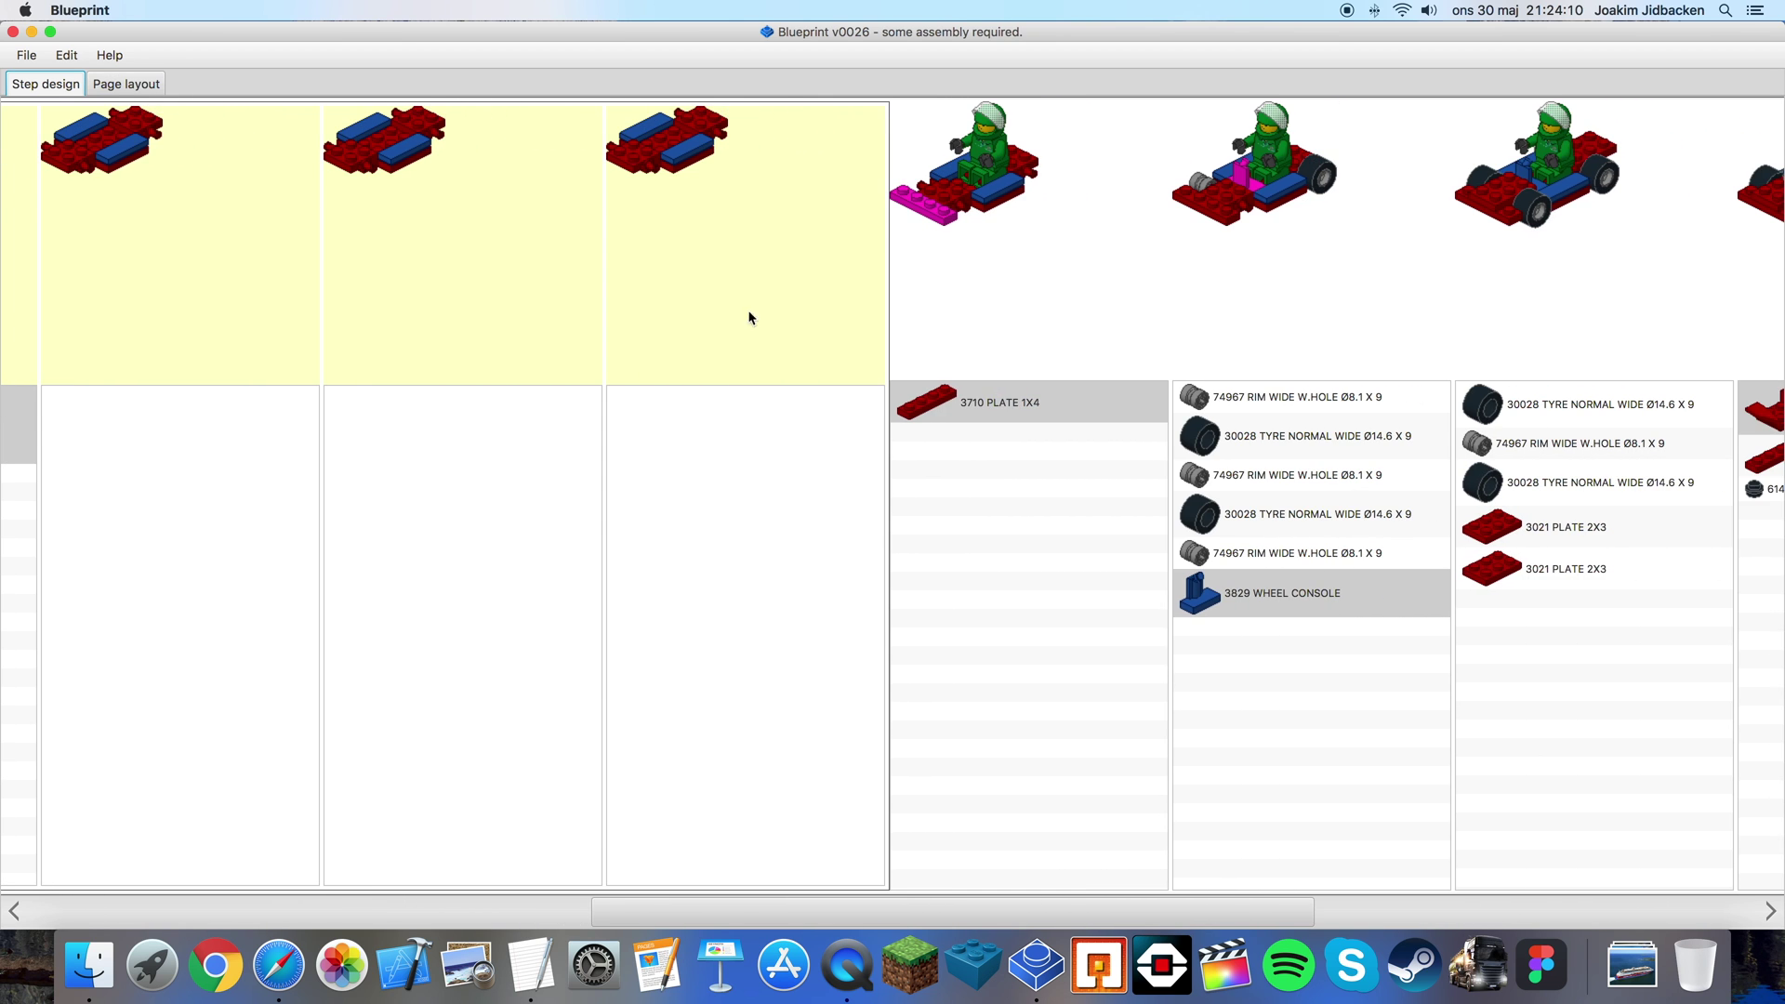
click(1556, 544)
click(1547, 581)
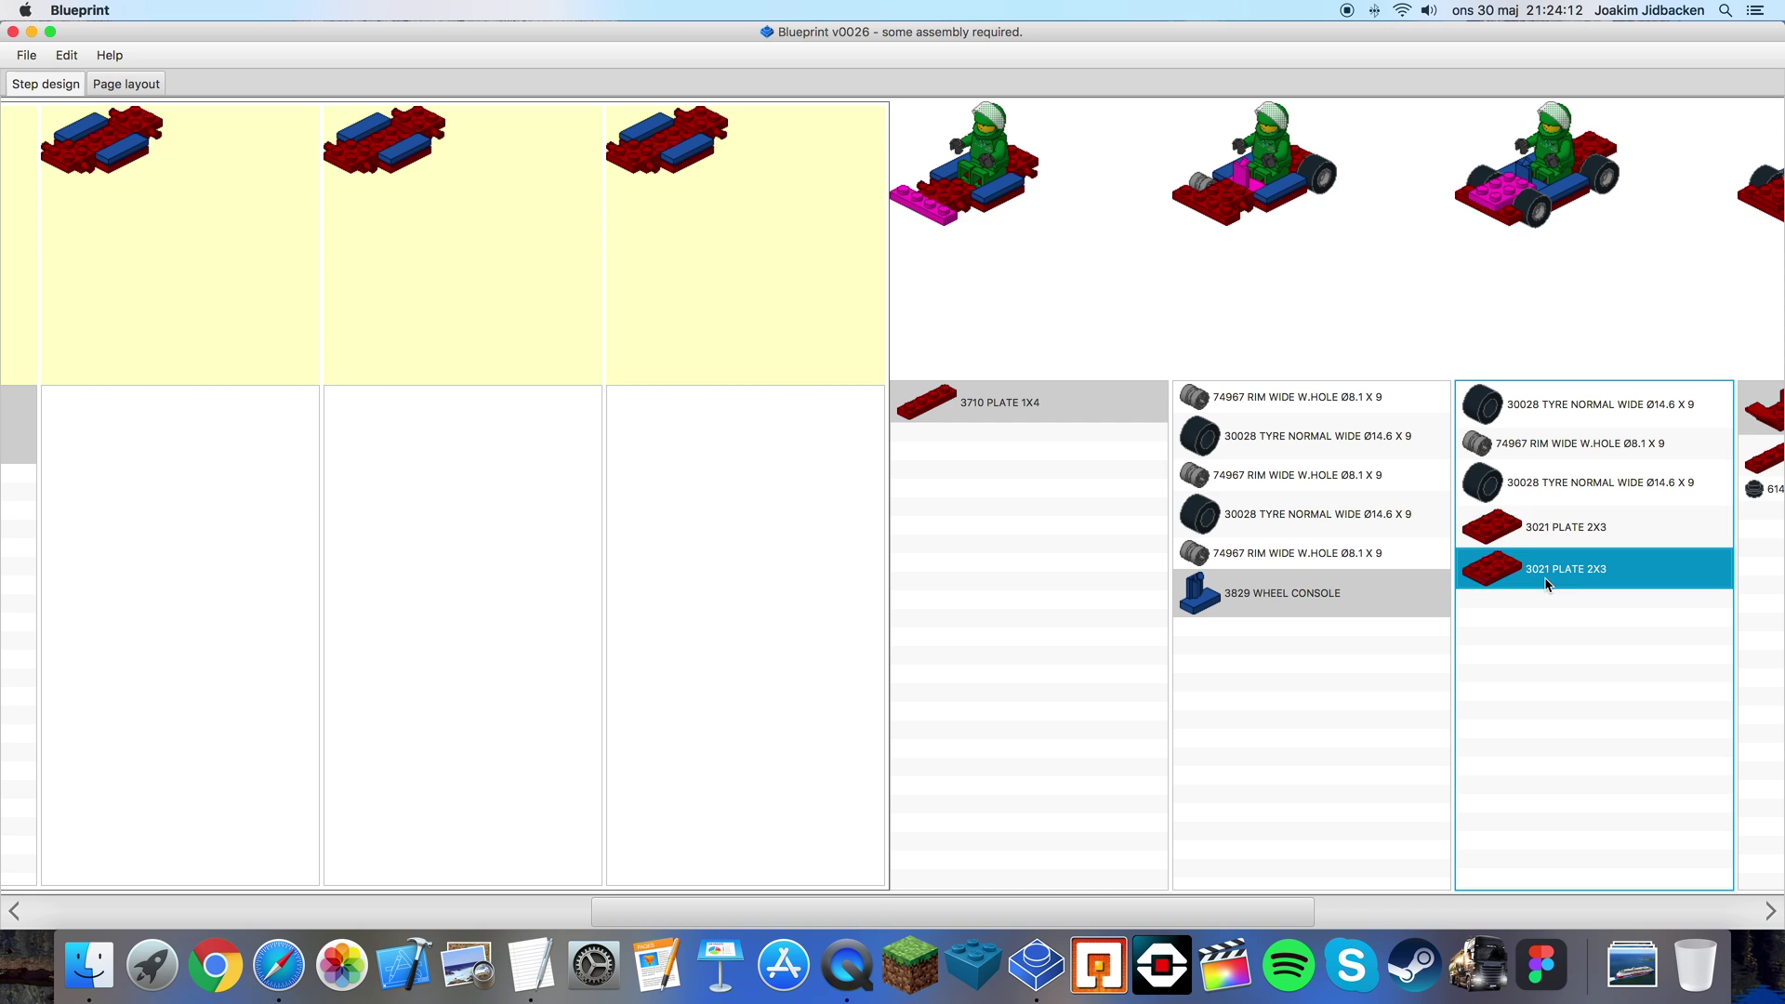
click(1545, 539)
click(1545, 578)
click(1540, 529)
click(1545, 581)
click(1550, 544)
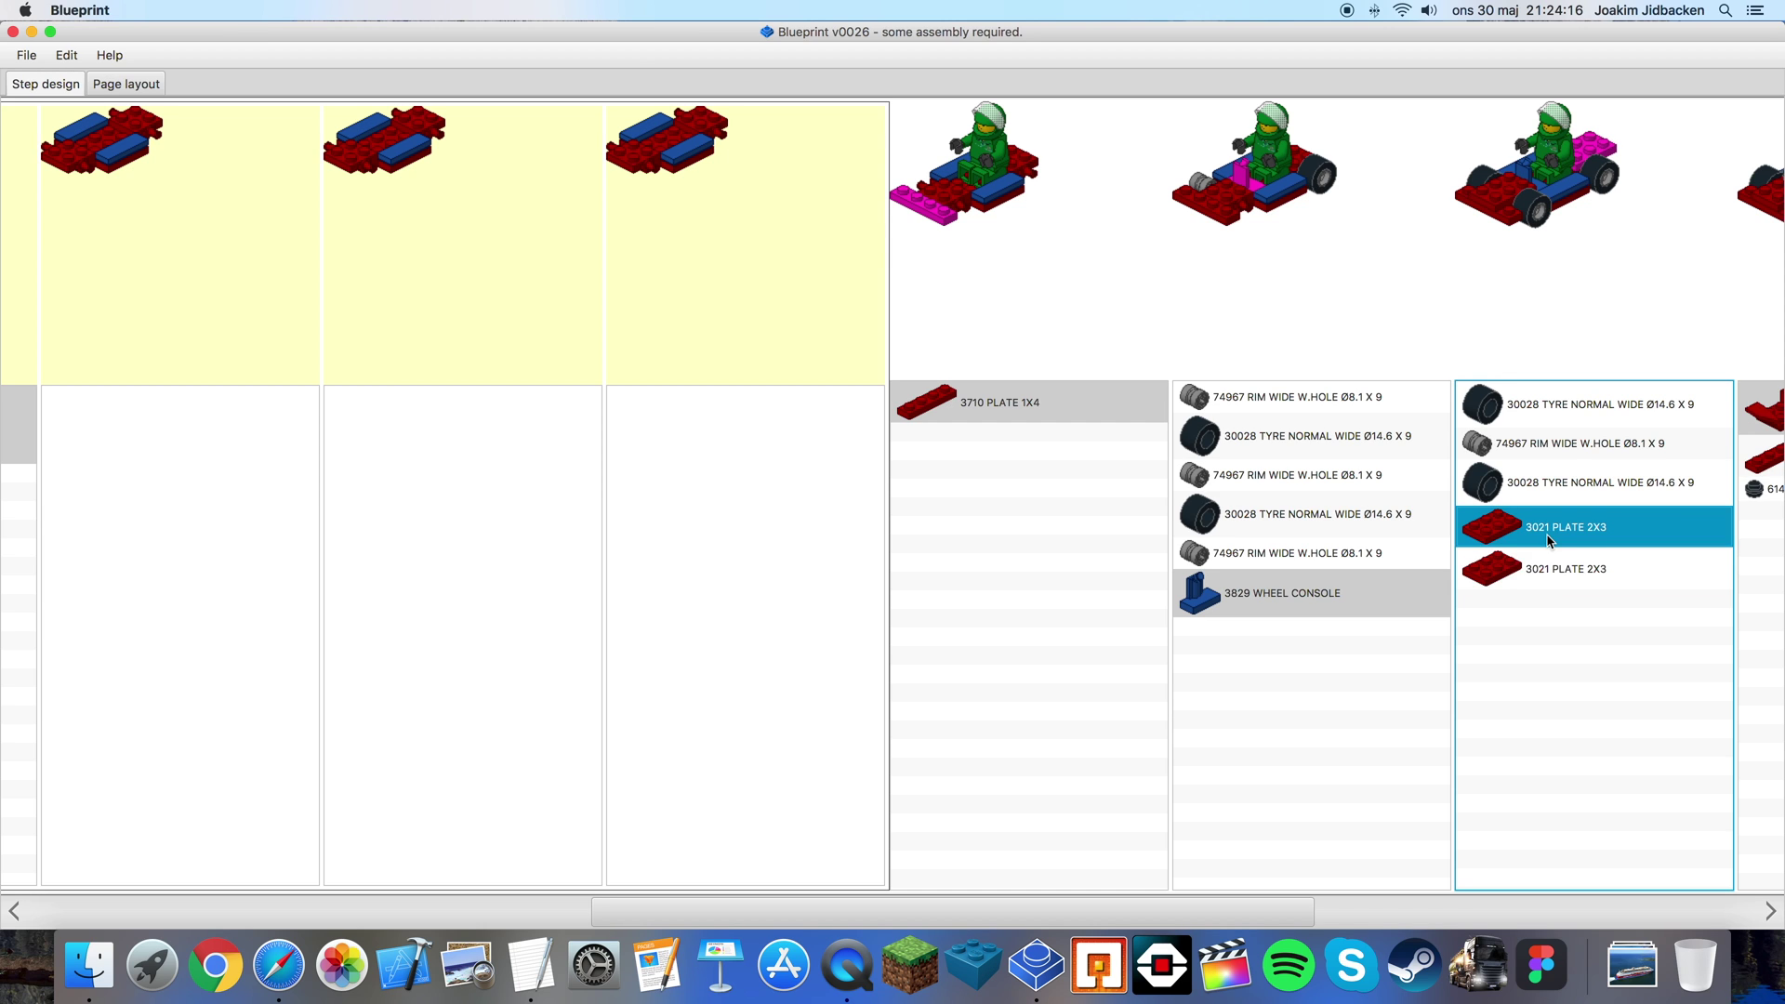
click(1550, 571)
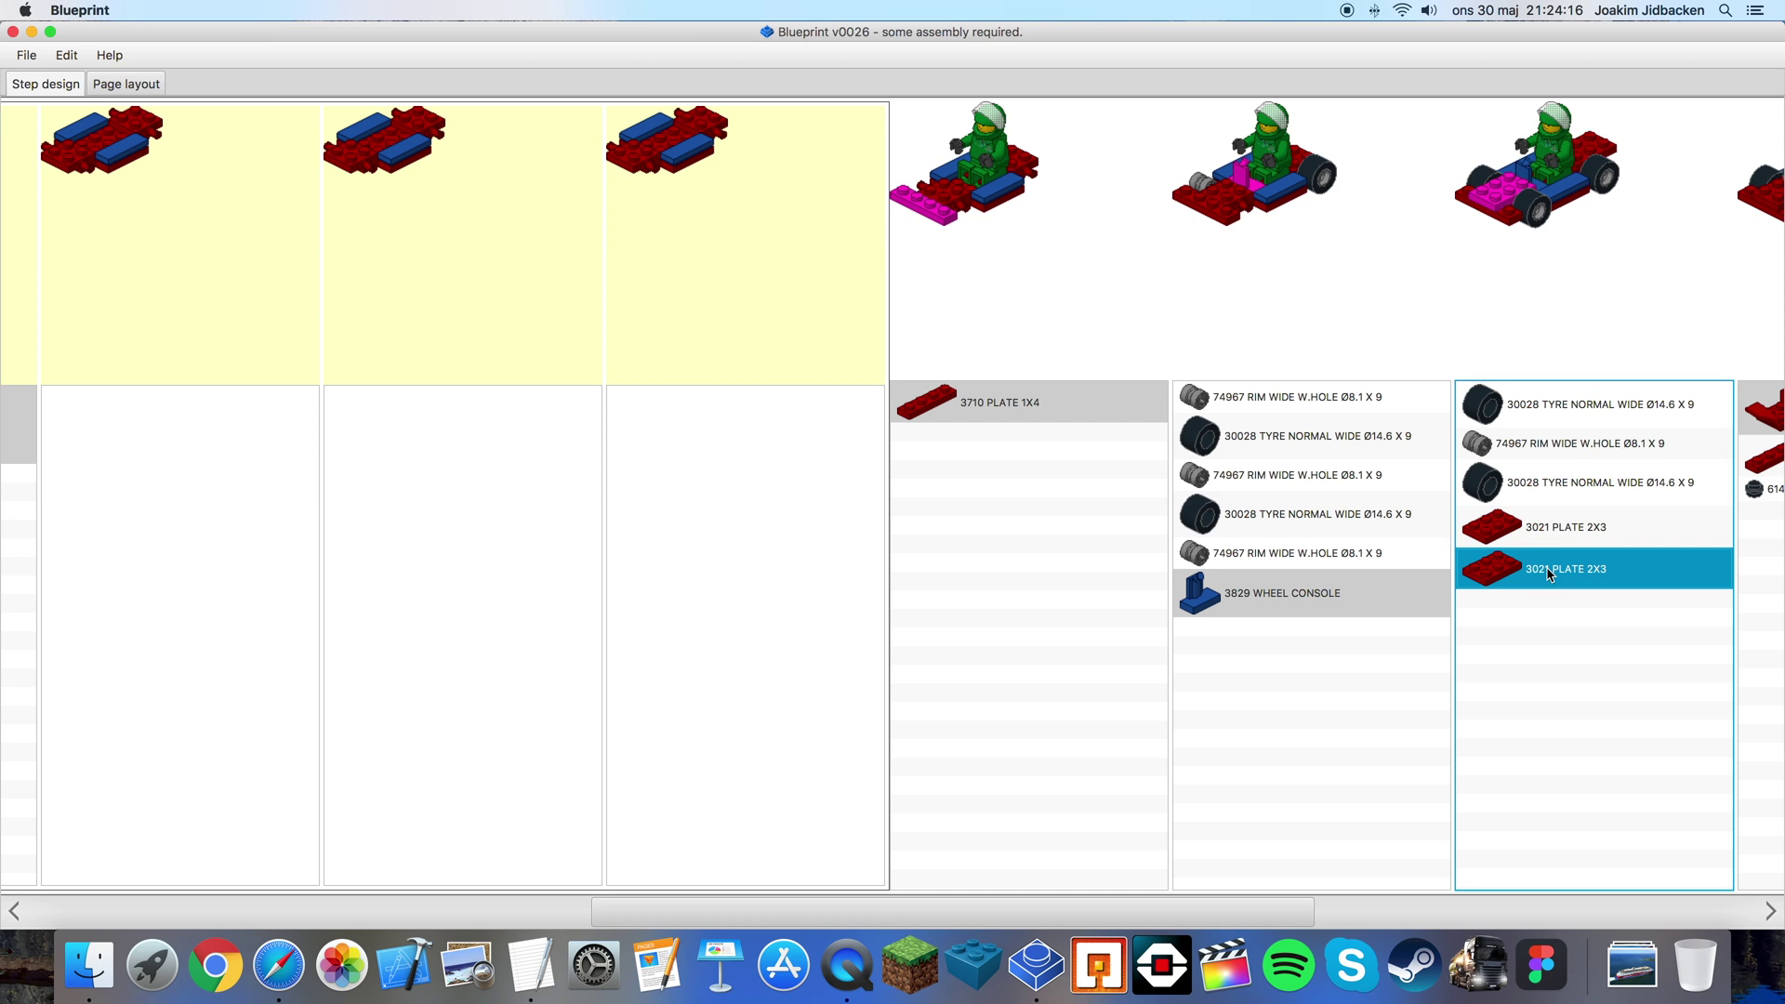
- Move both 3021 PLATE 2X3 plates into a new empty step
click(974, 403)
scroll(1000, 402, right, 5)
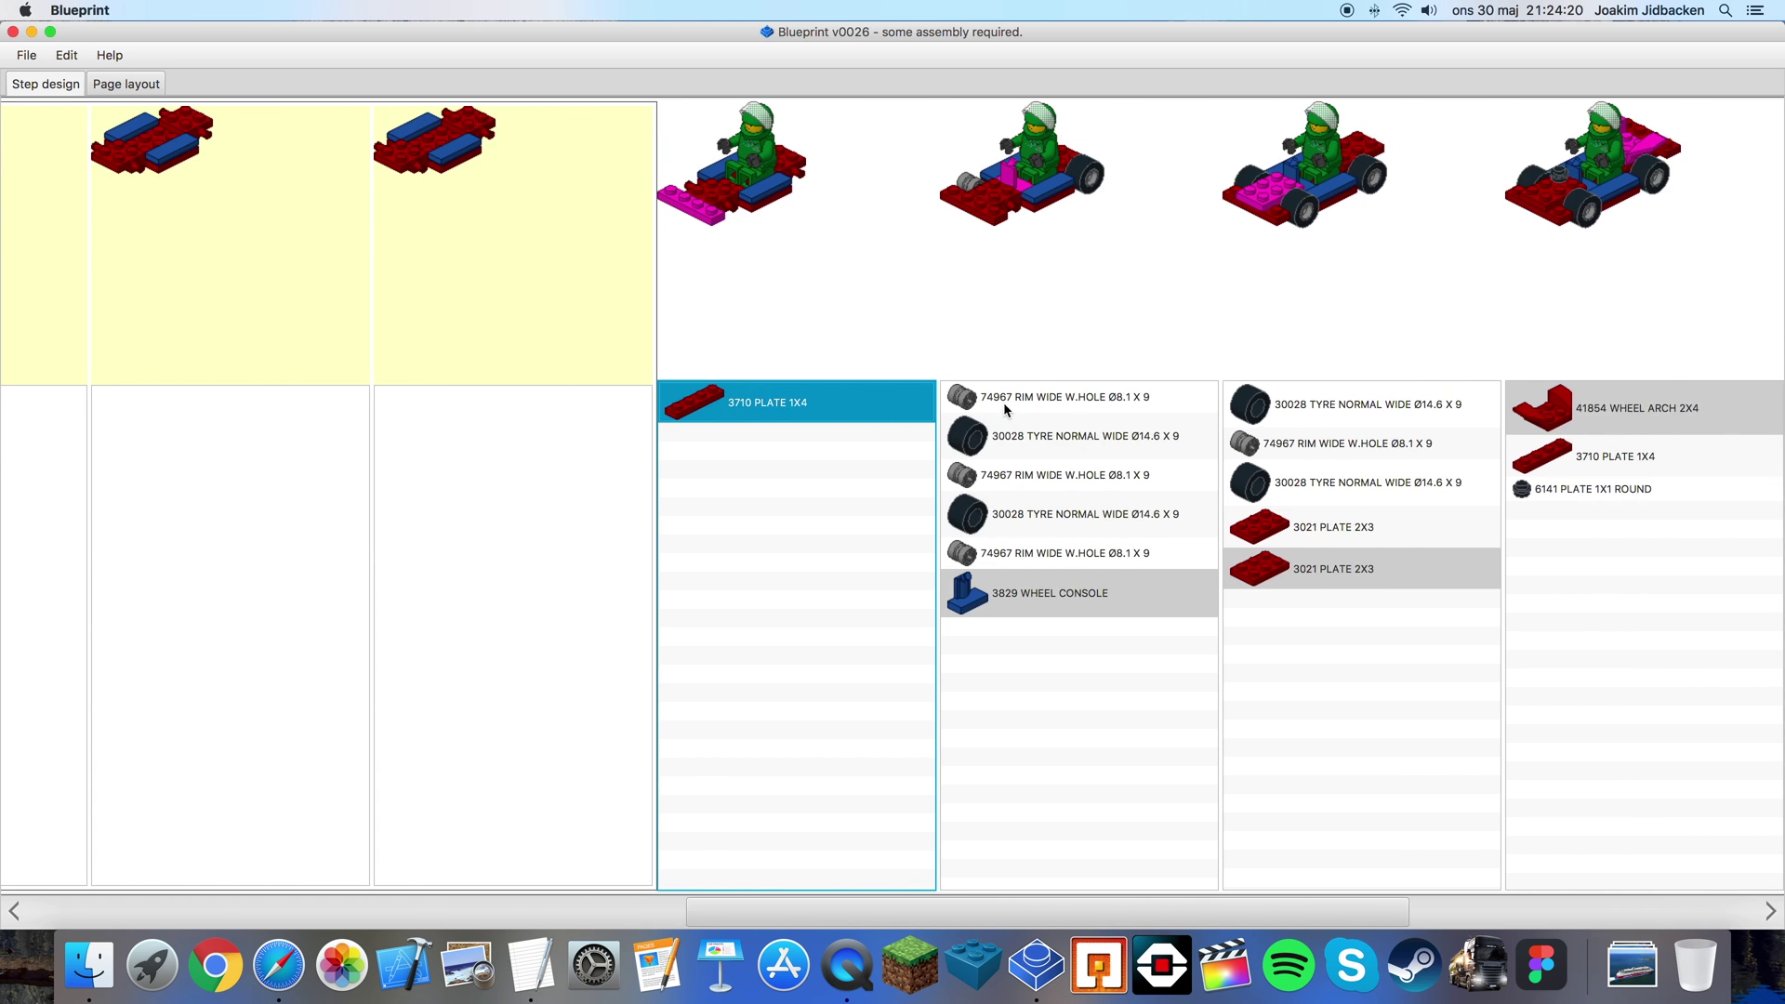
click(1630, 462)
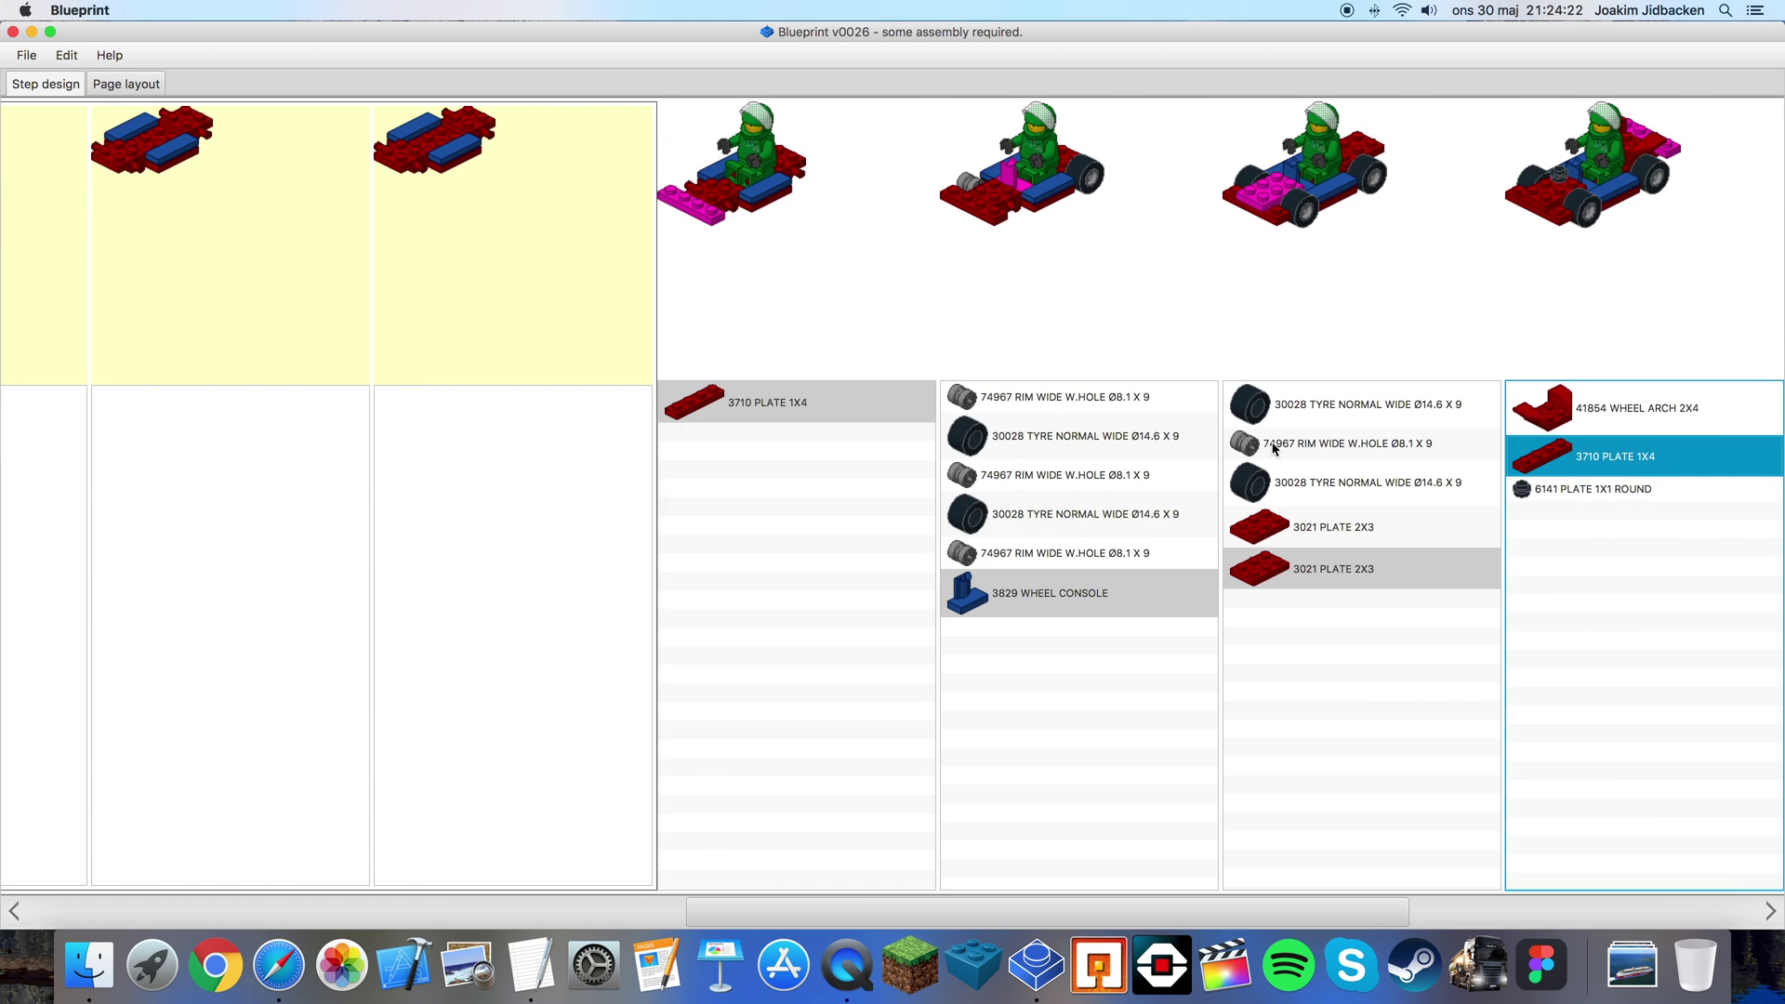
click(1323, 523)
shift+click(1327, 564)
scroll(1318, 558, left, 5)
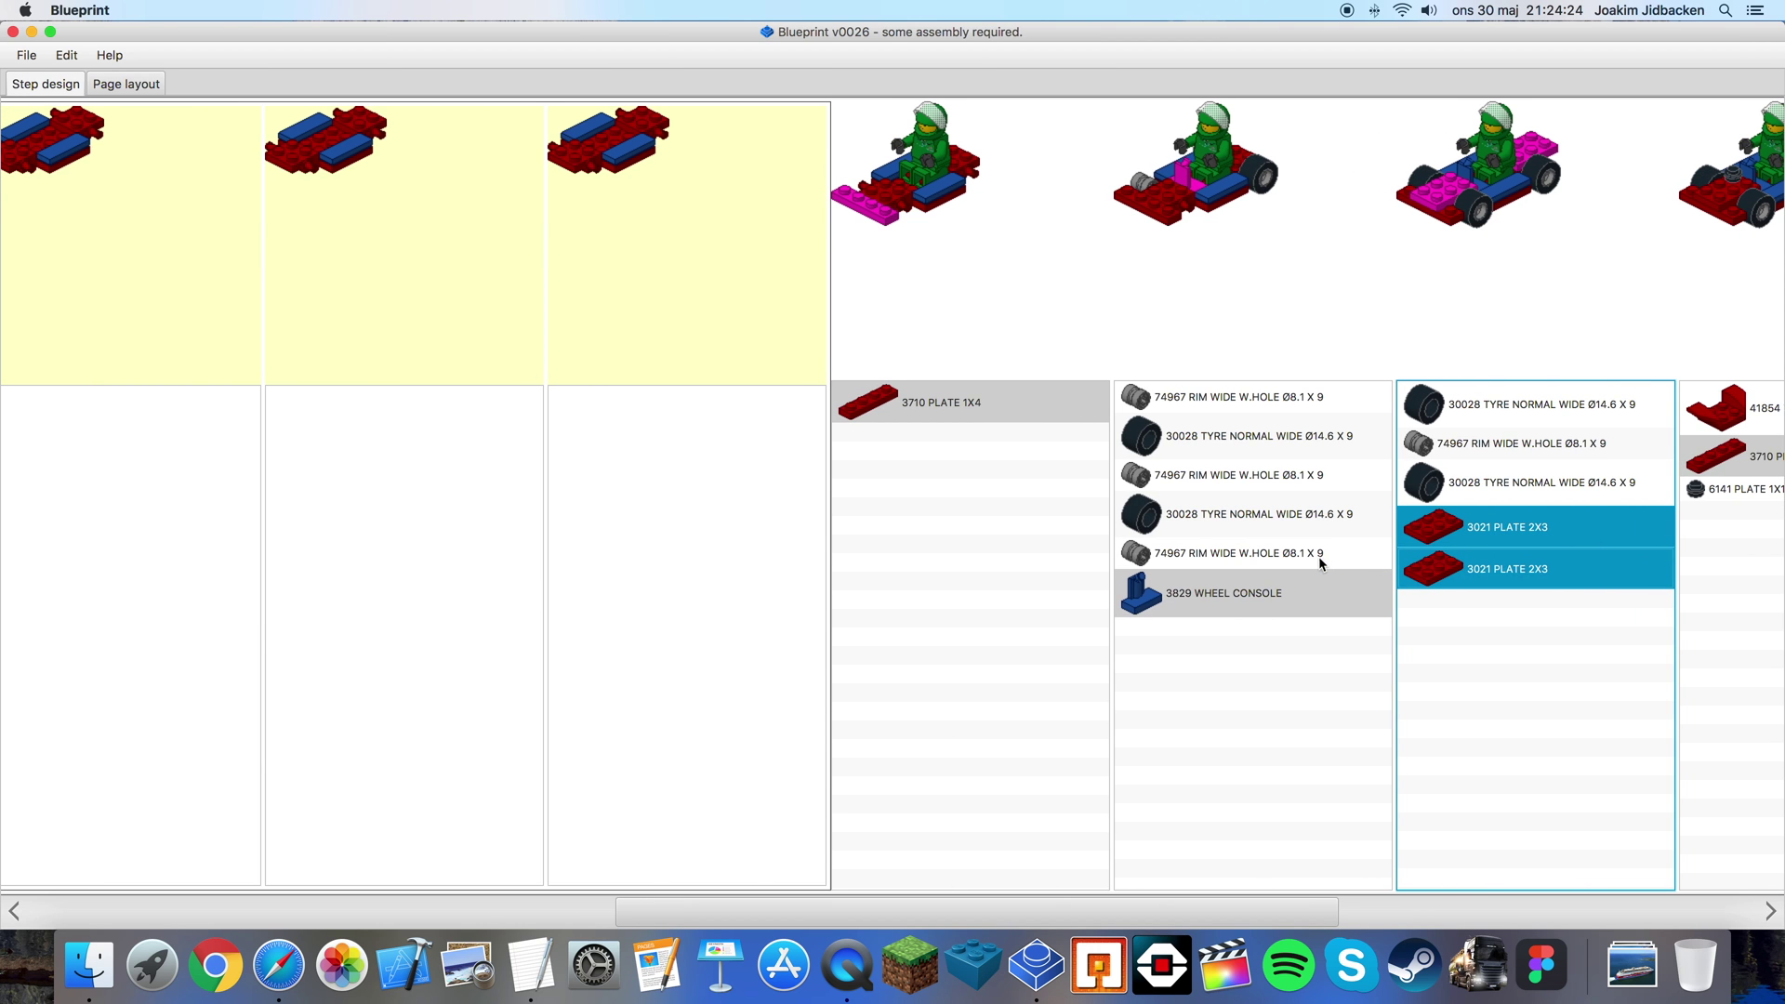
drag(1552, 577, 192, 566)
- Move both 3710 PLATE 1X4 plates into the next new step
scroll(192, 565, right, 3)
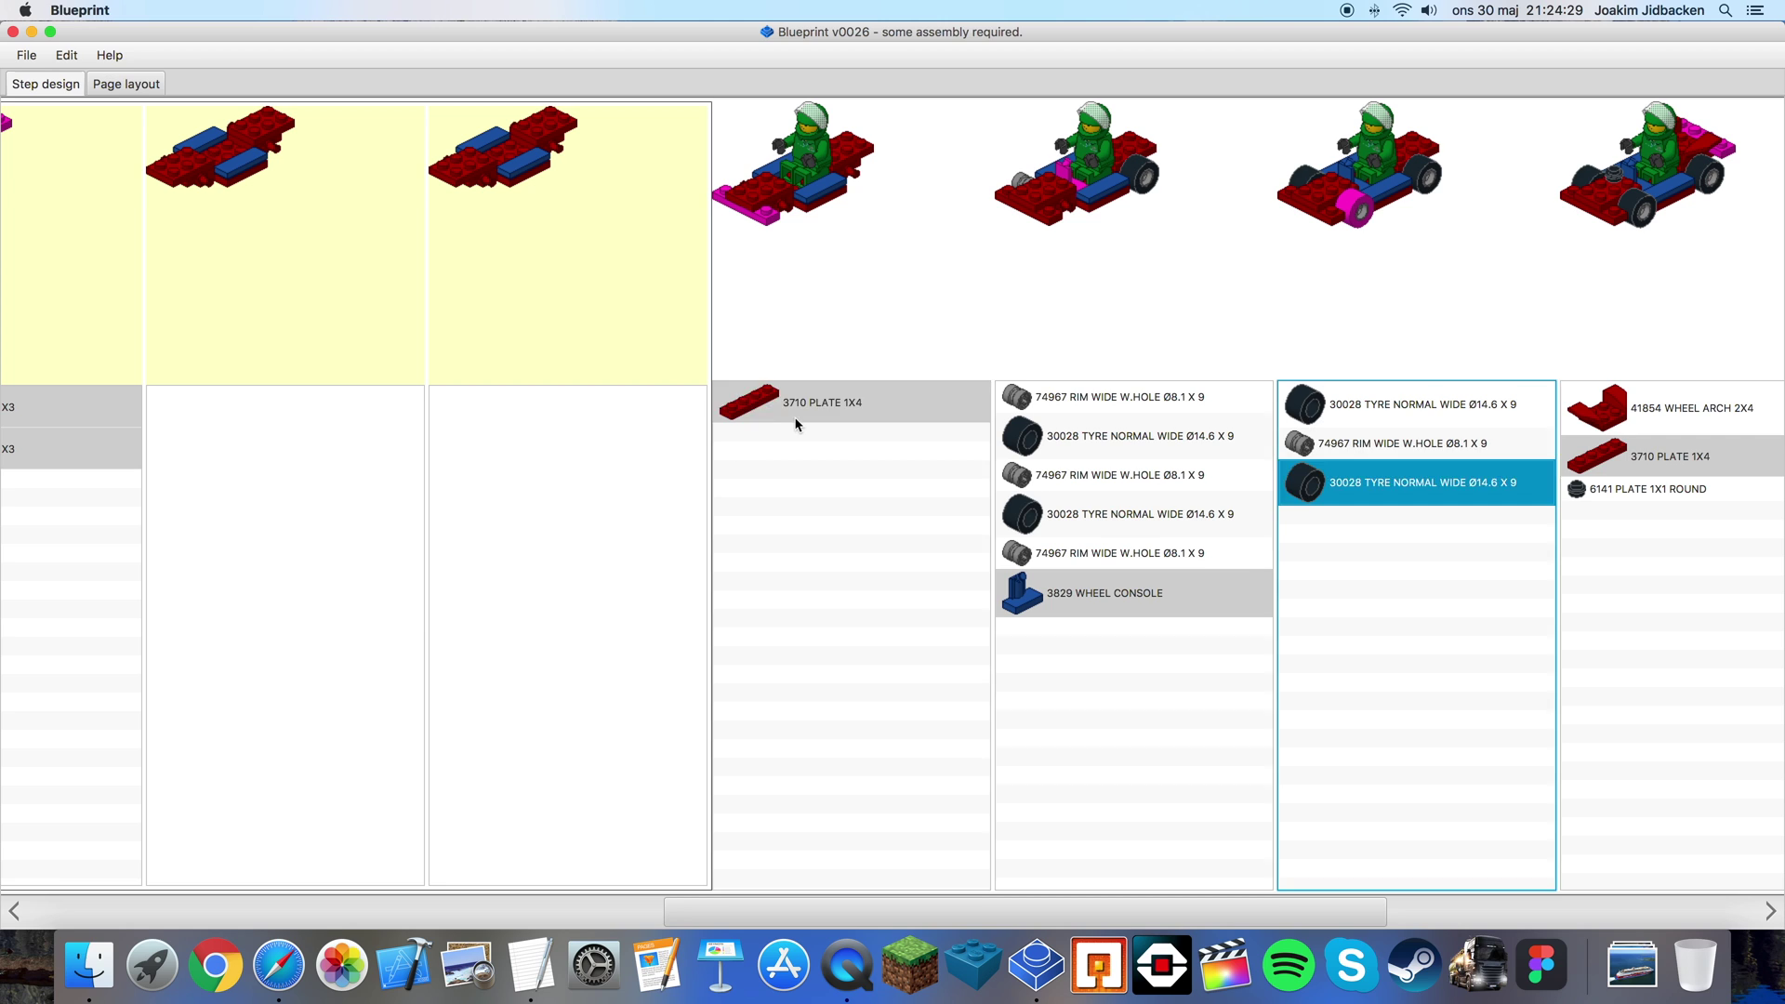
click(796, 409)
drag(888, 420, 304, 526)
click(1627, 469)
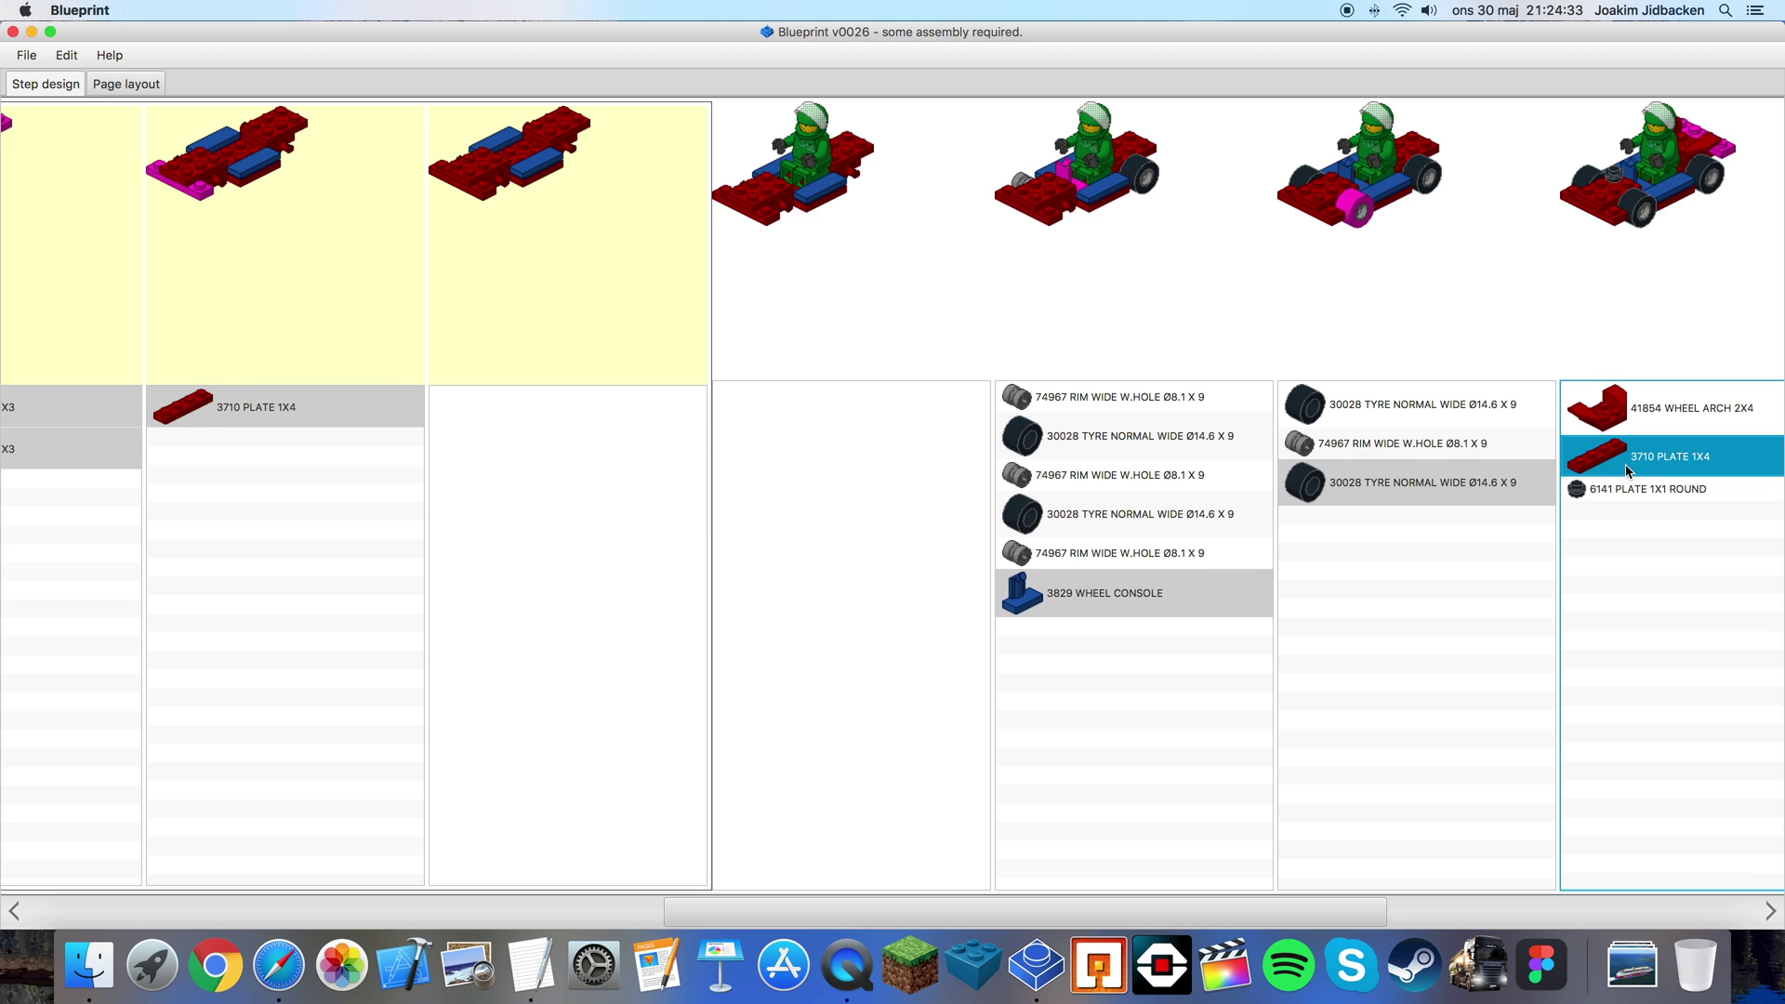
drag(1627, 470, 304, 581)
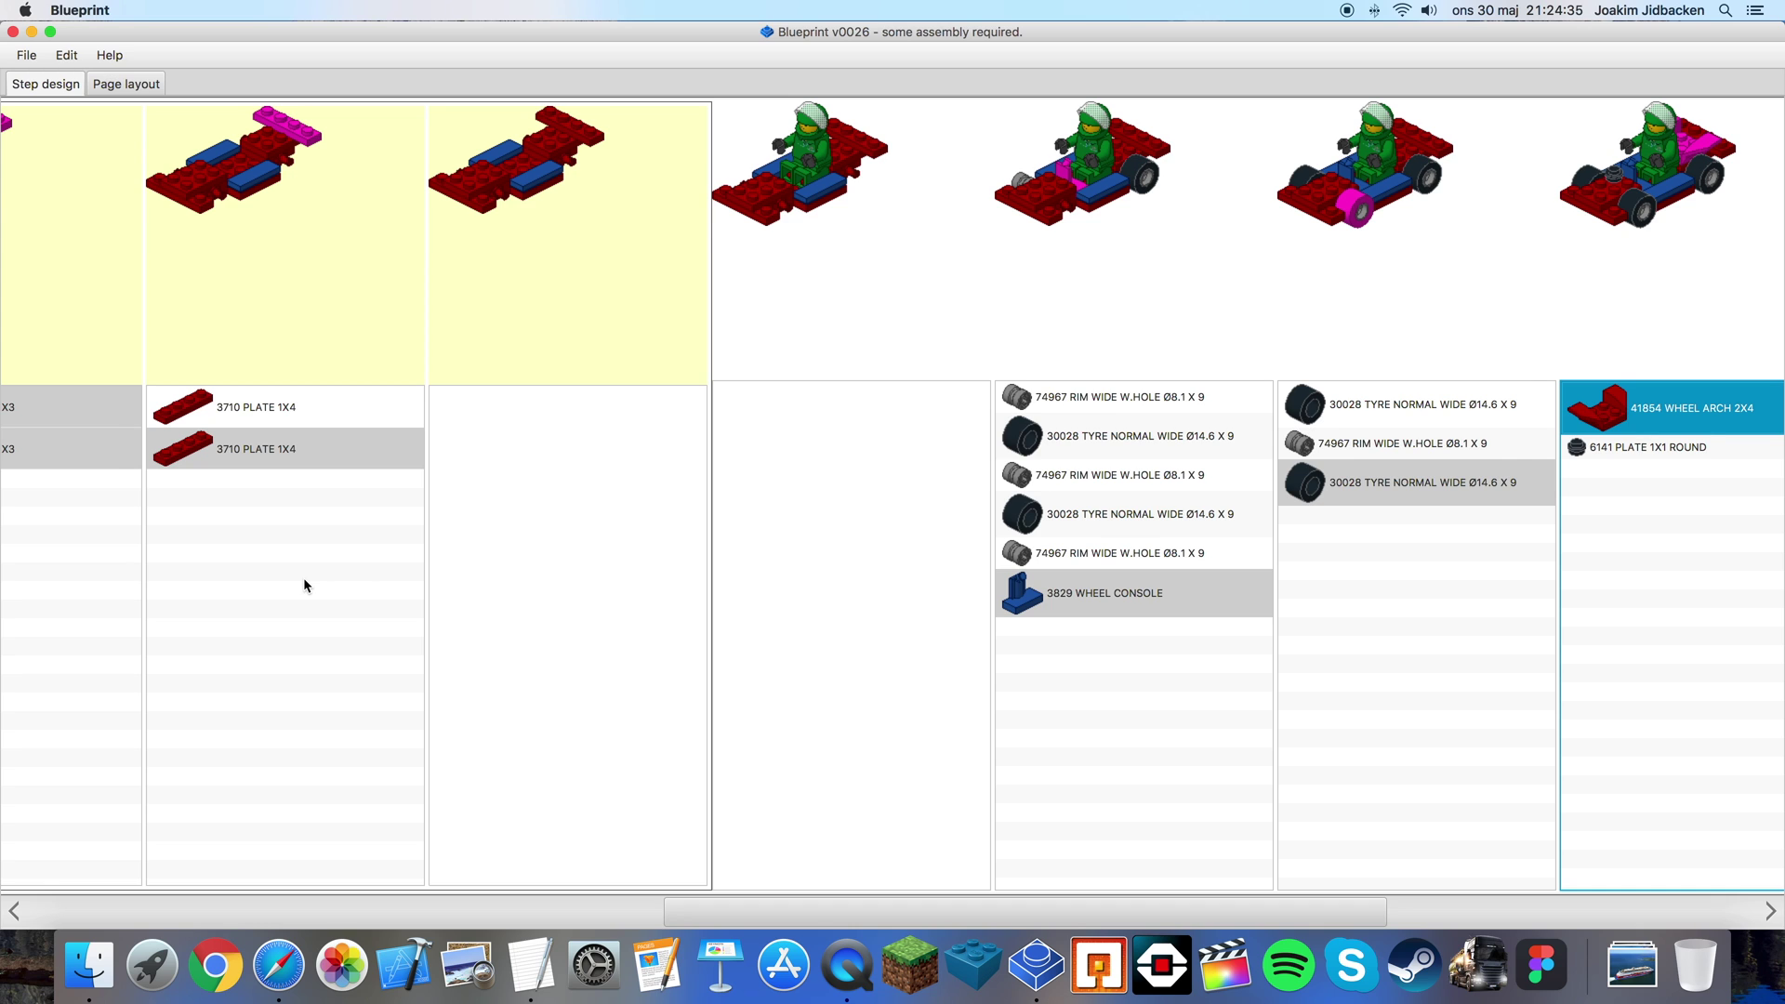
- Highlight the first 74967 rim on the kart and scroll through the steps
scroll(437, 580, right, 5)
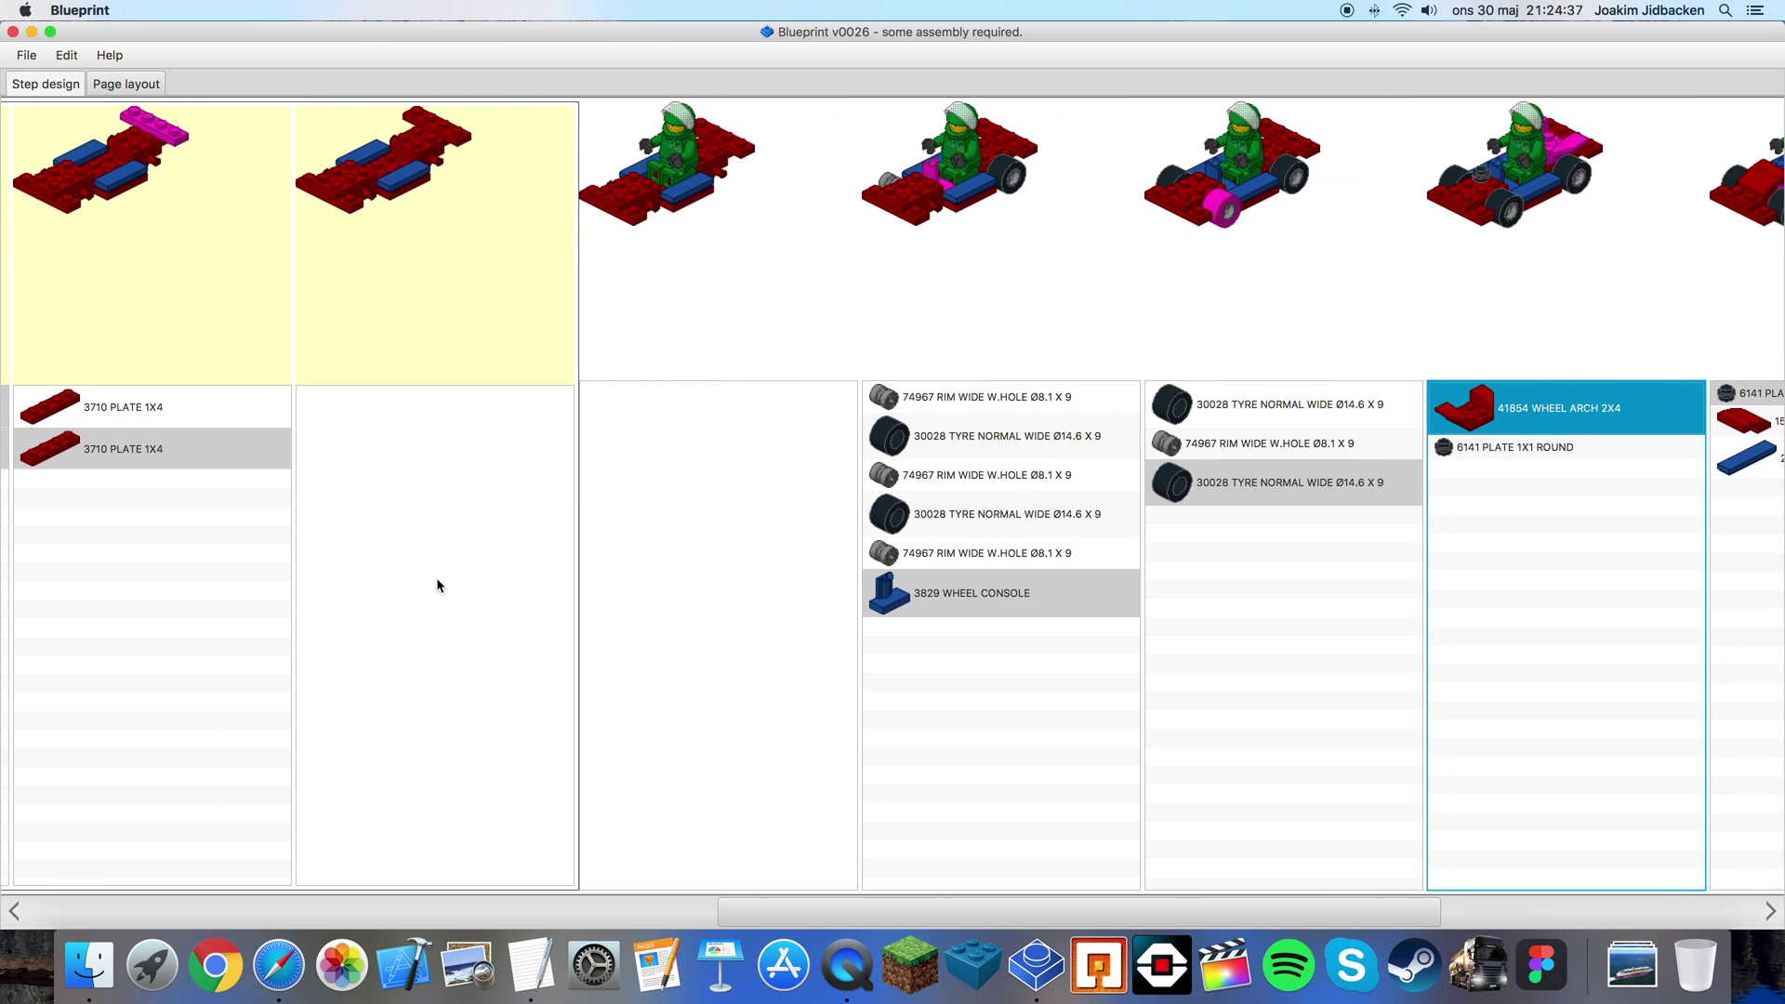
click(1005, 404)
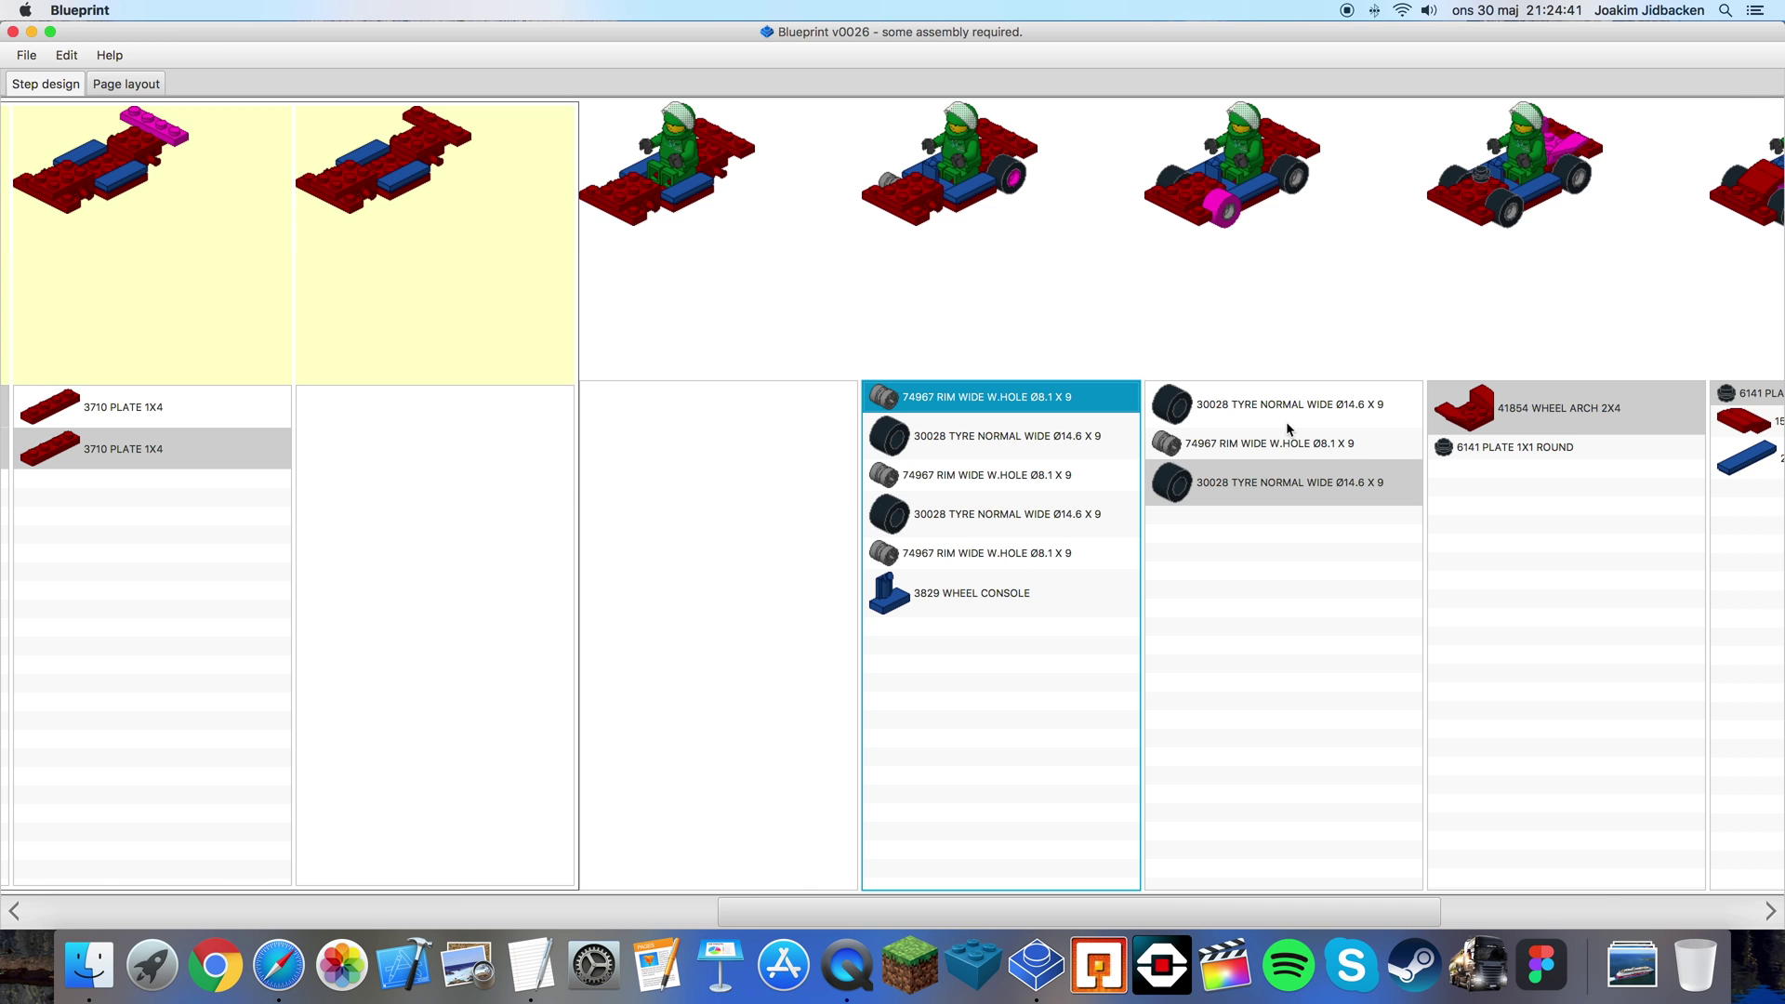
scroll(1285, 421, right, 15)
scroll(1285, 421, left, 15)
scroll(1286, 421, right, 15)
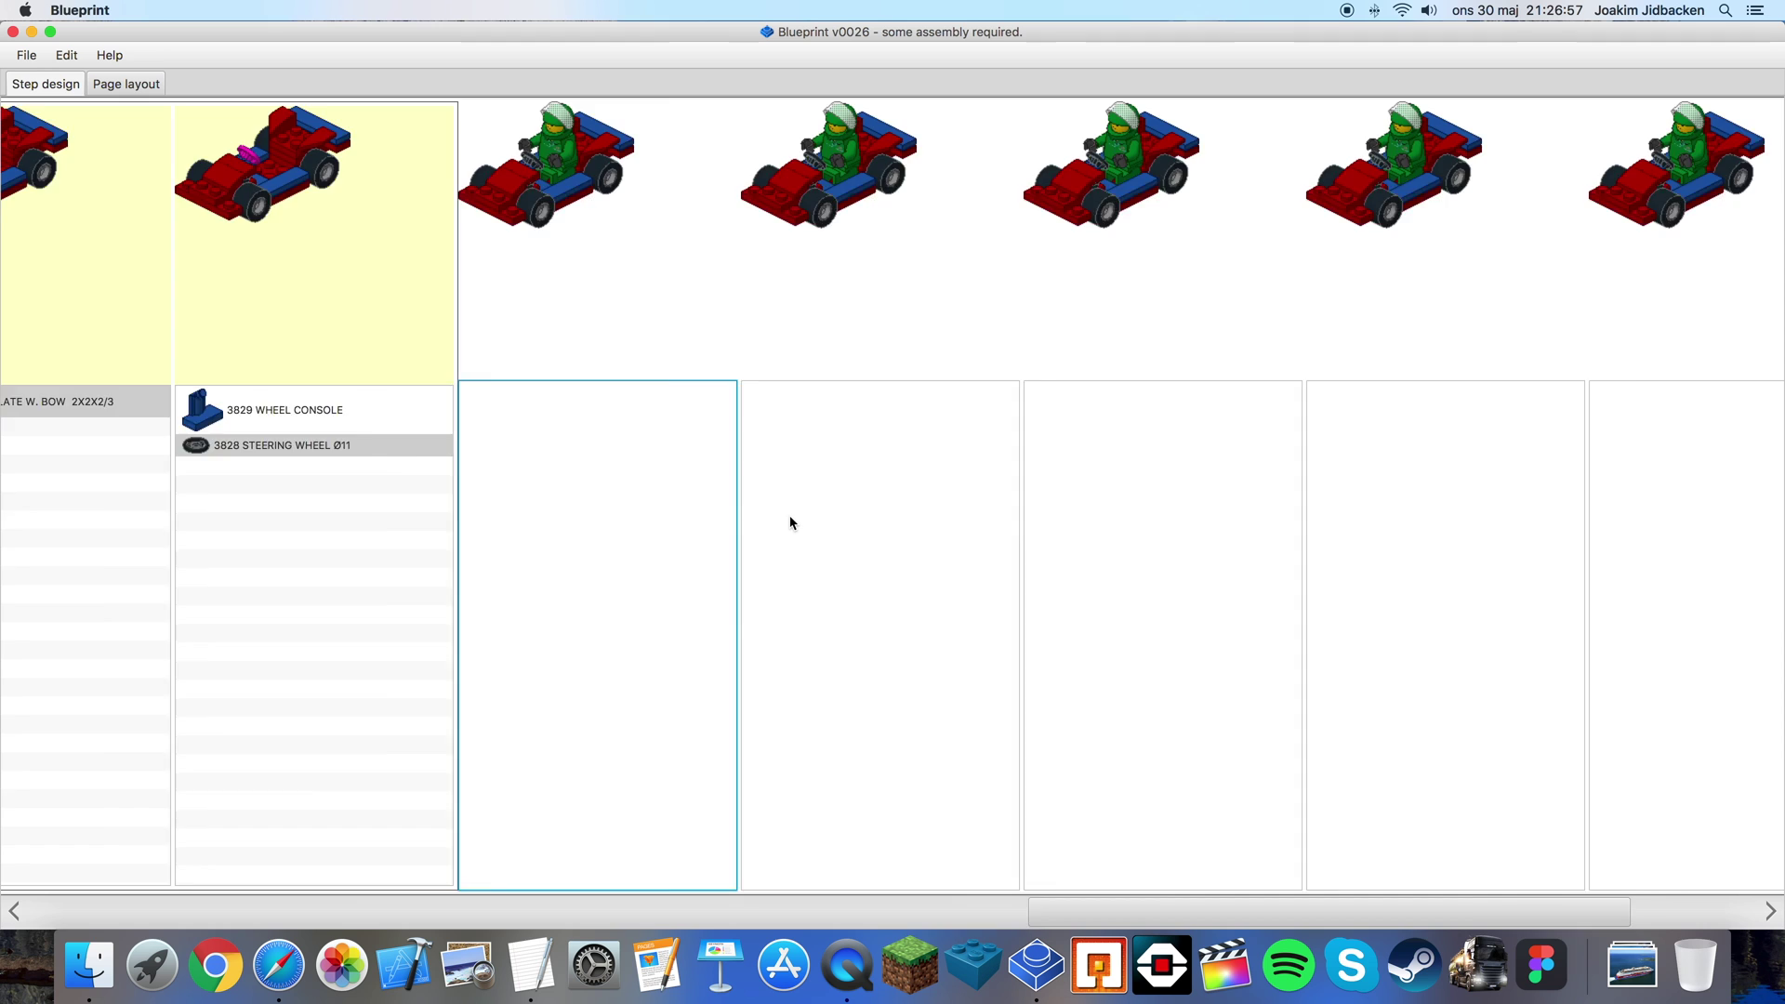
- Delete the five empty minifig steps one after another
scroll(790, 523, left, 15)
scroll(790, 523, right, 20)
scroll(791, 522, left, 13)
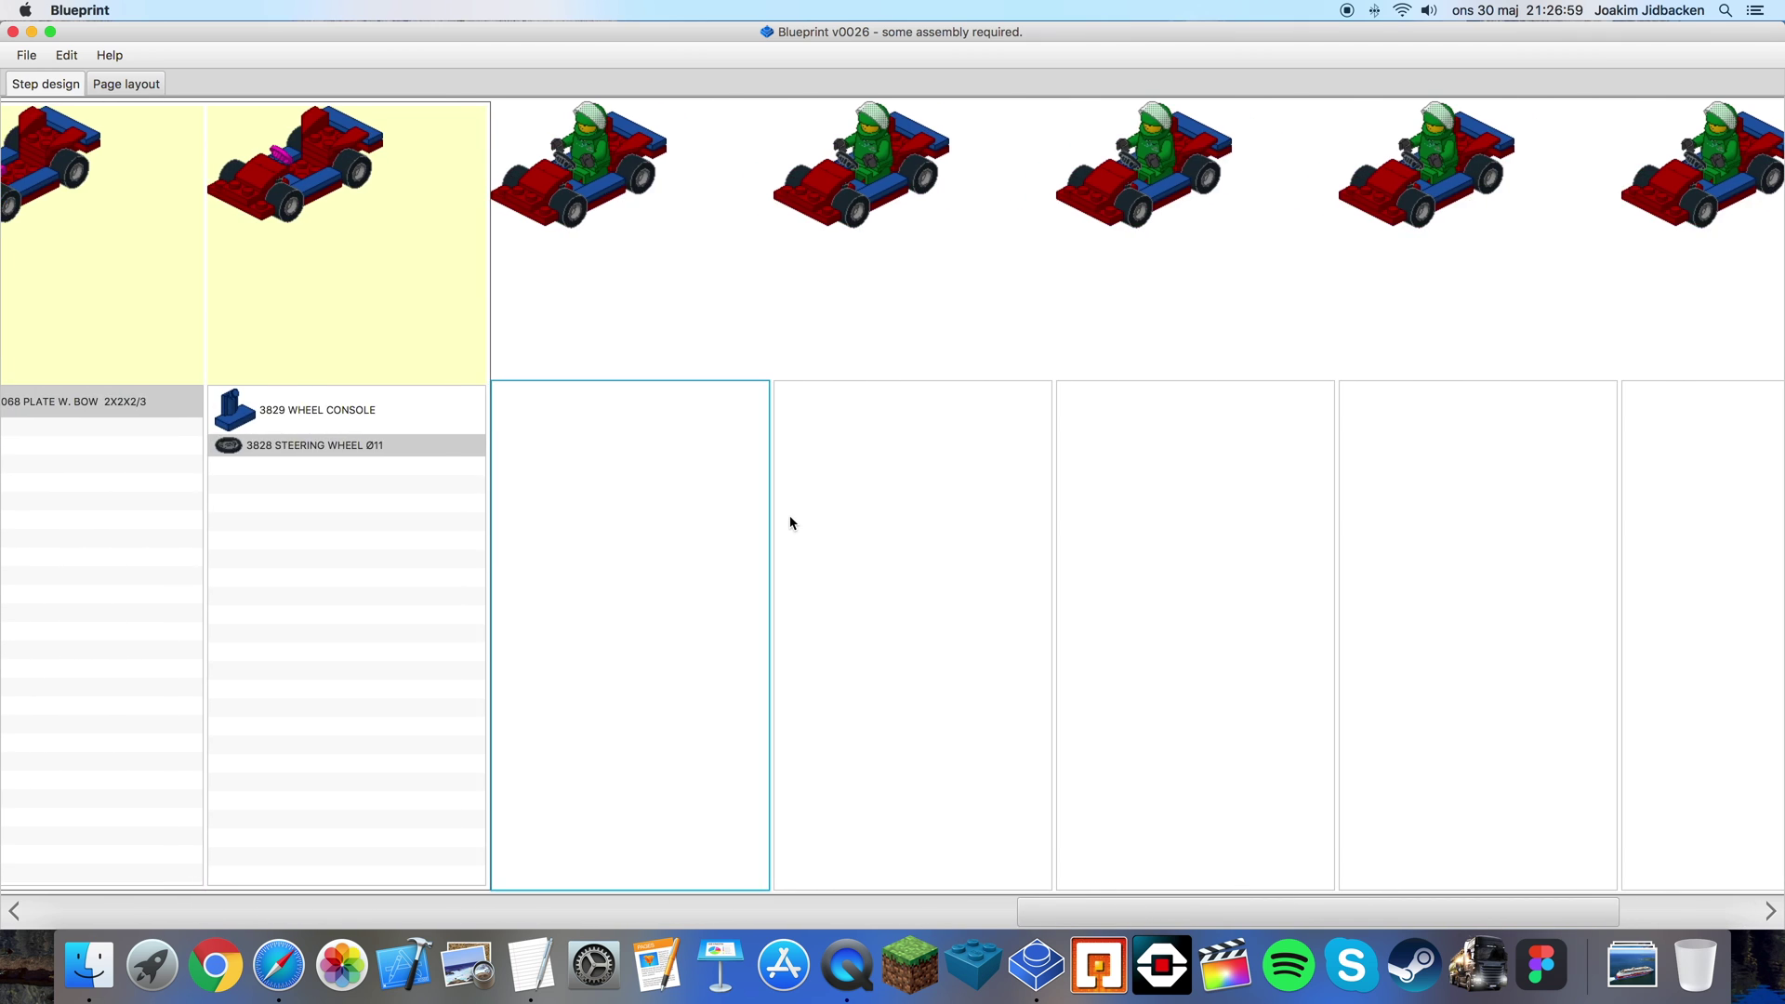
scroll(791, 522, right, 8)
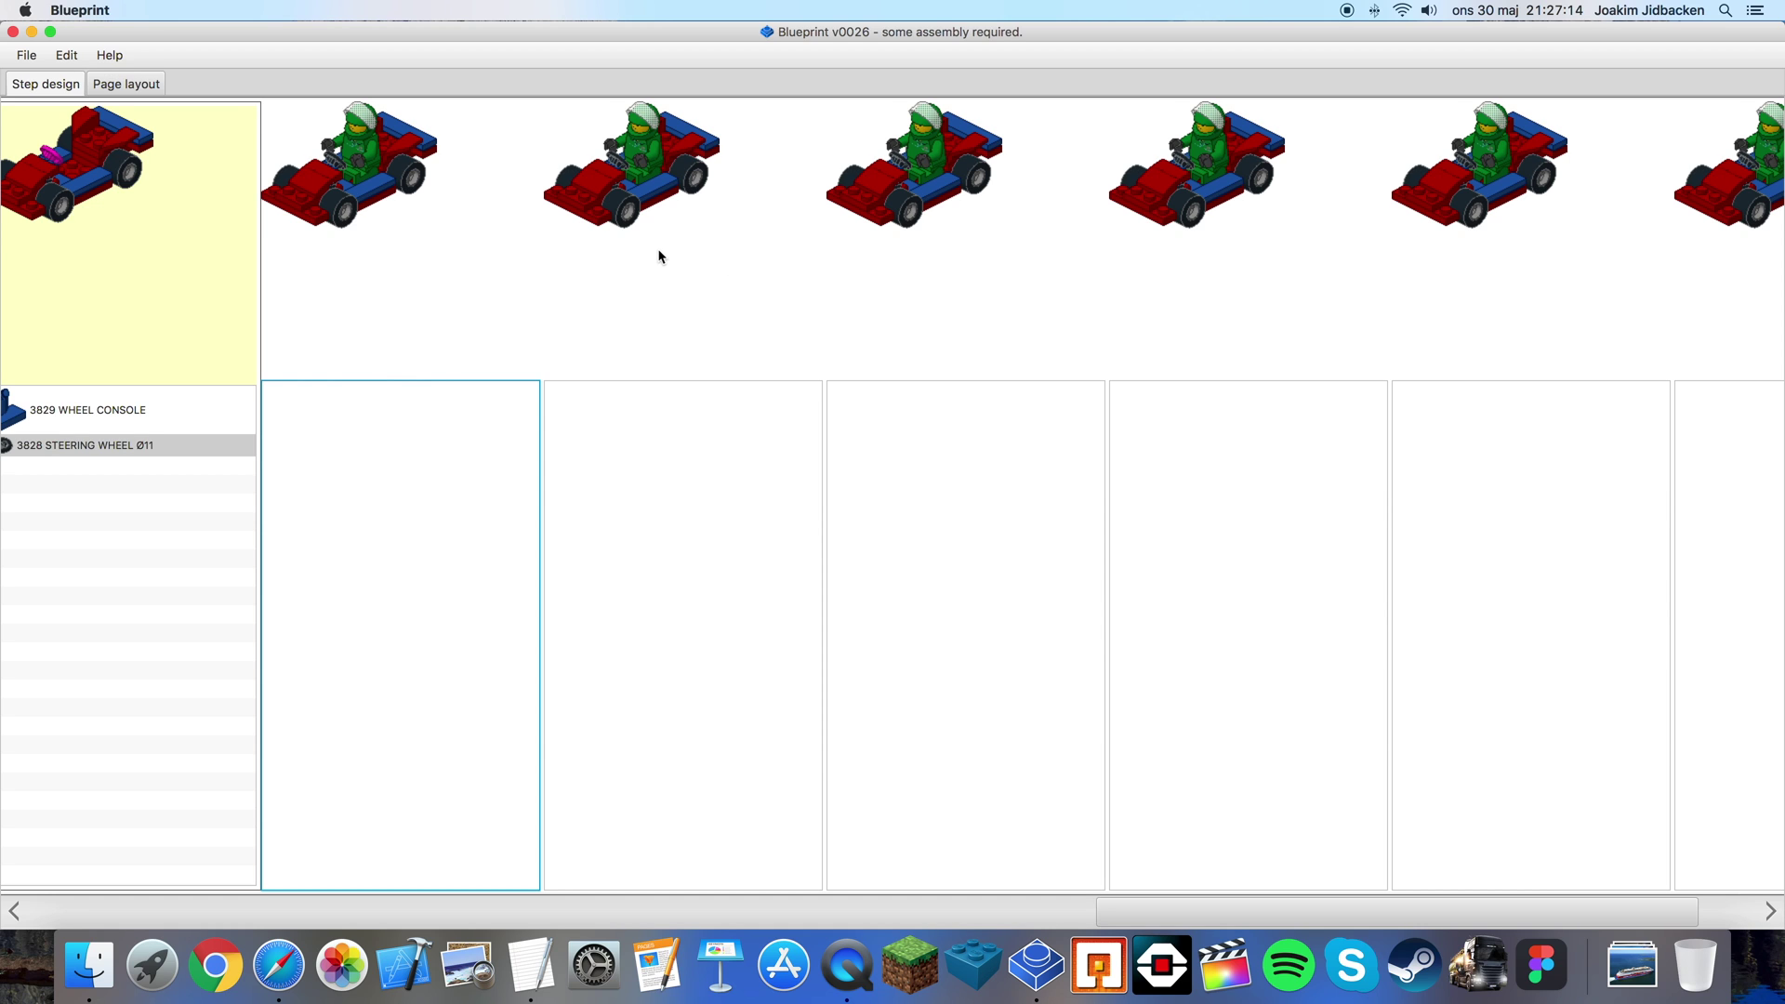
click(662, 257)
right_click(626, 287)
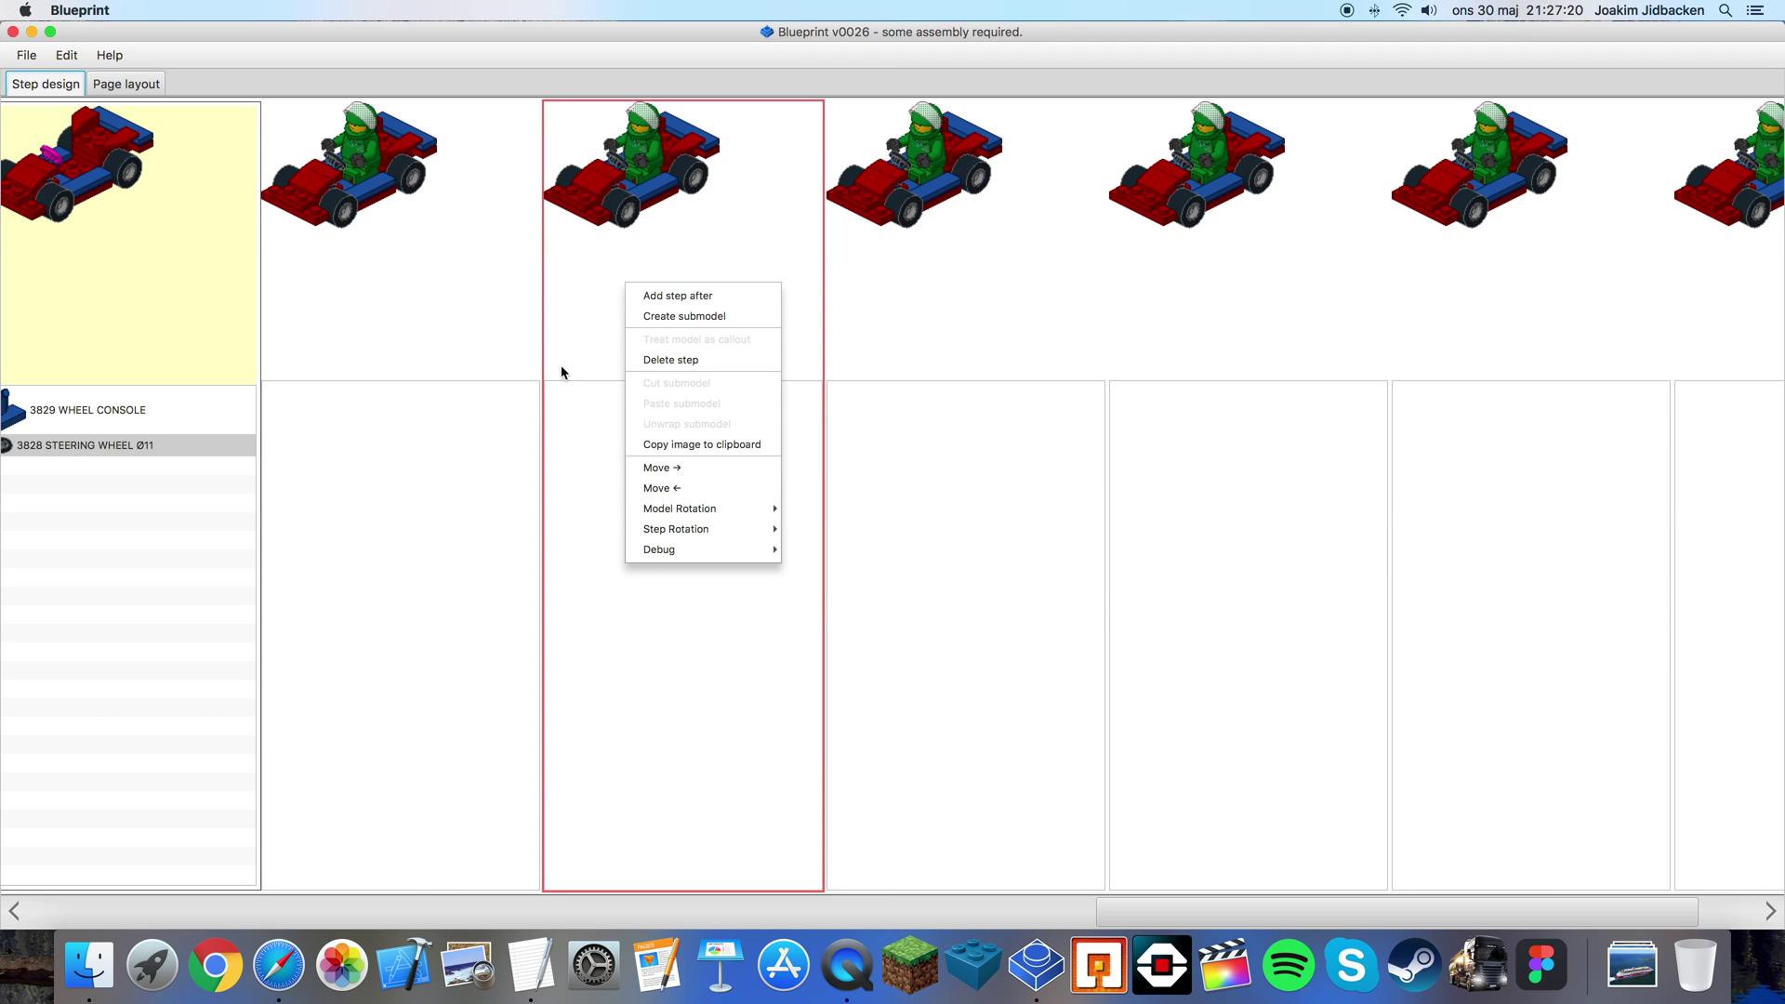
click(646, 362)
click(728, 311)
right_click(727, 311)
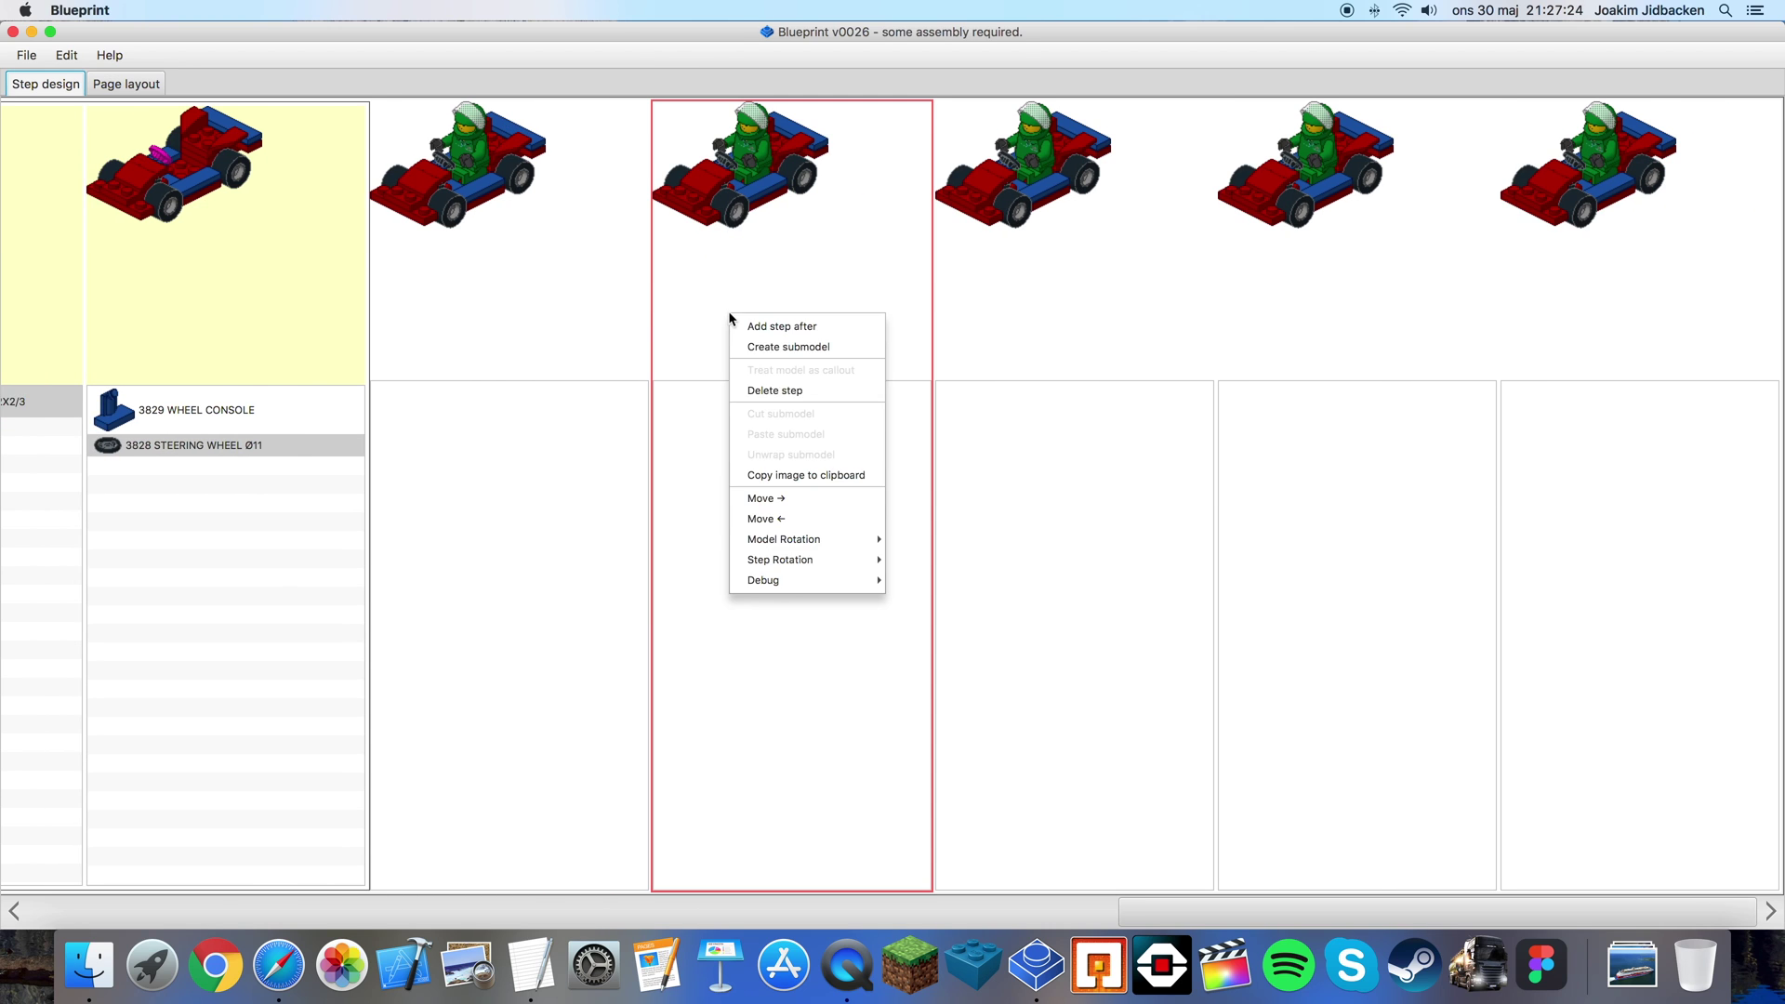
click(753, 393)
right_click(986, 287)
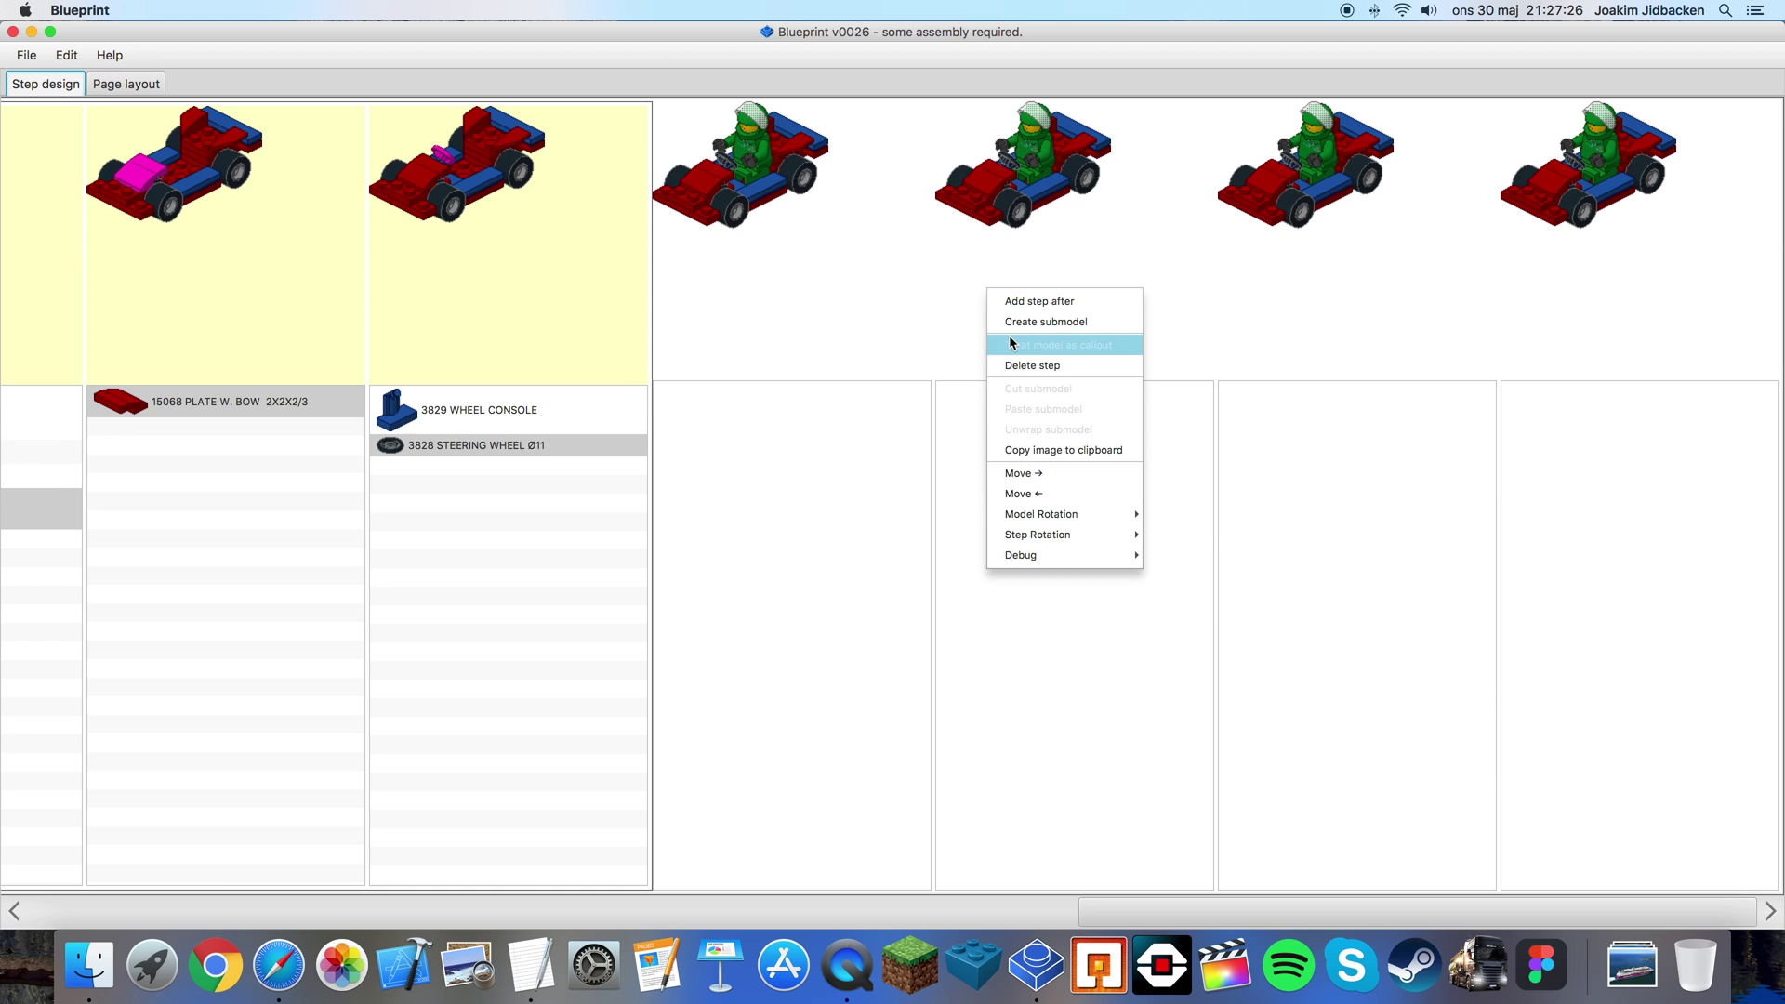
click(1015, 365)
right_click(1295, 314)
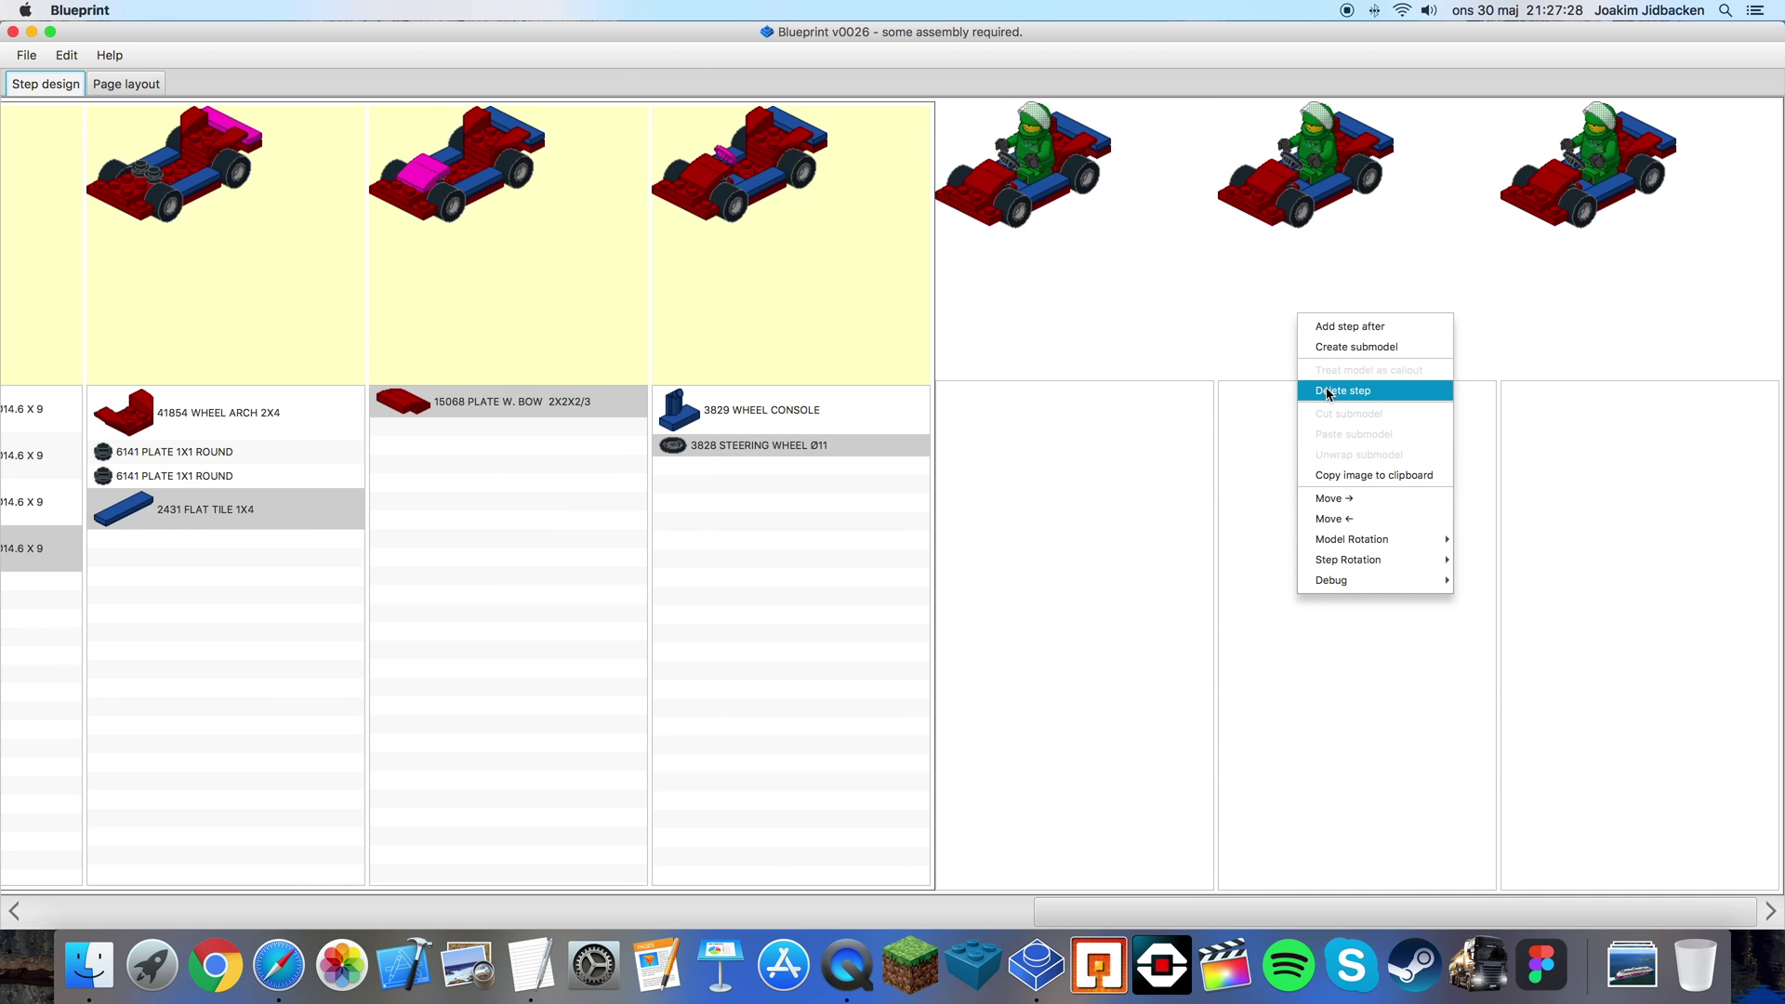
click(1330, 390)
right_click(1657, 327)
click(1664, 400)
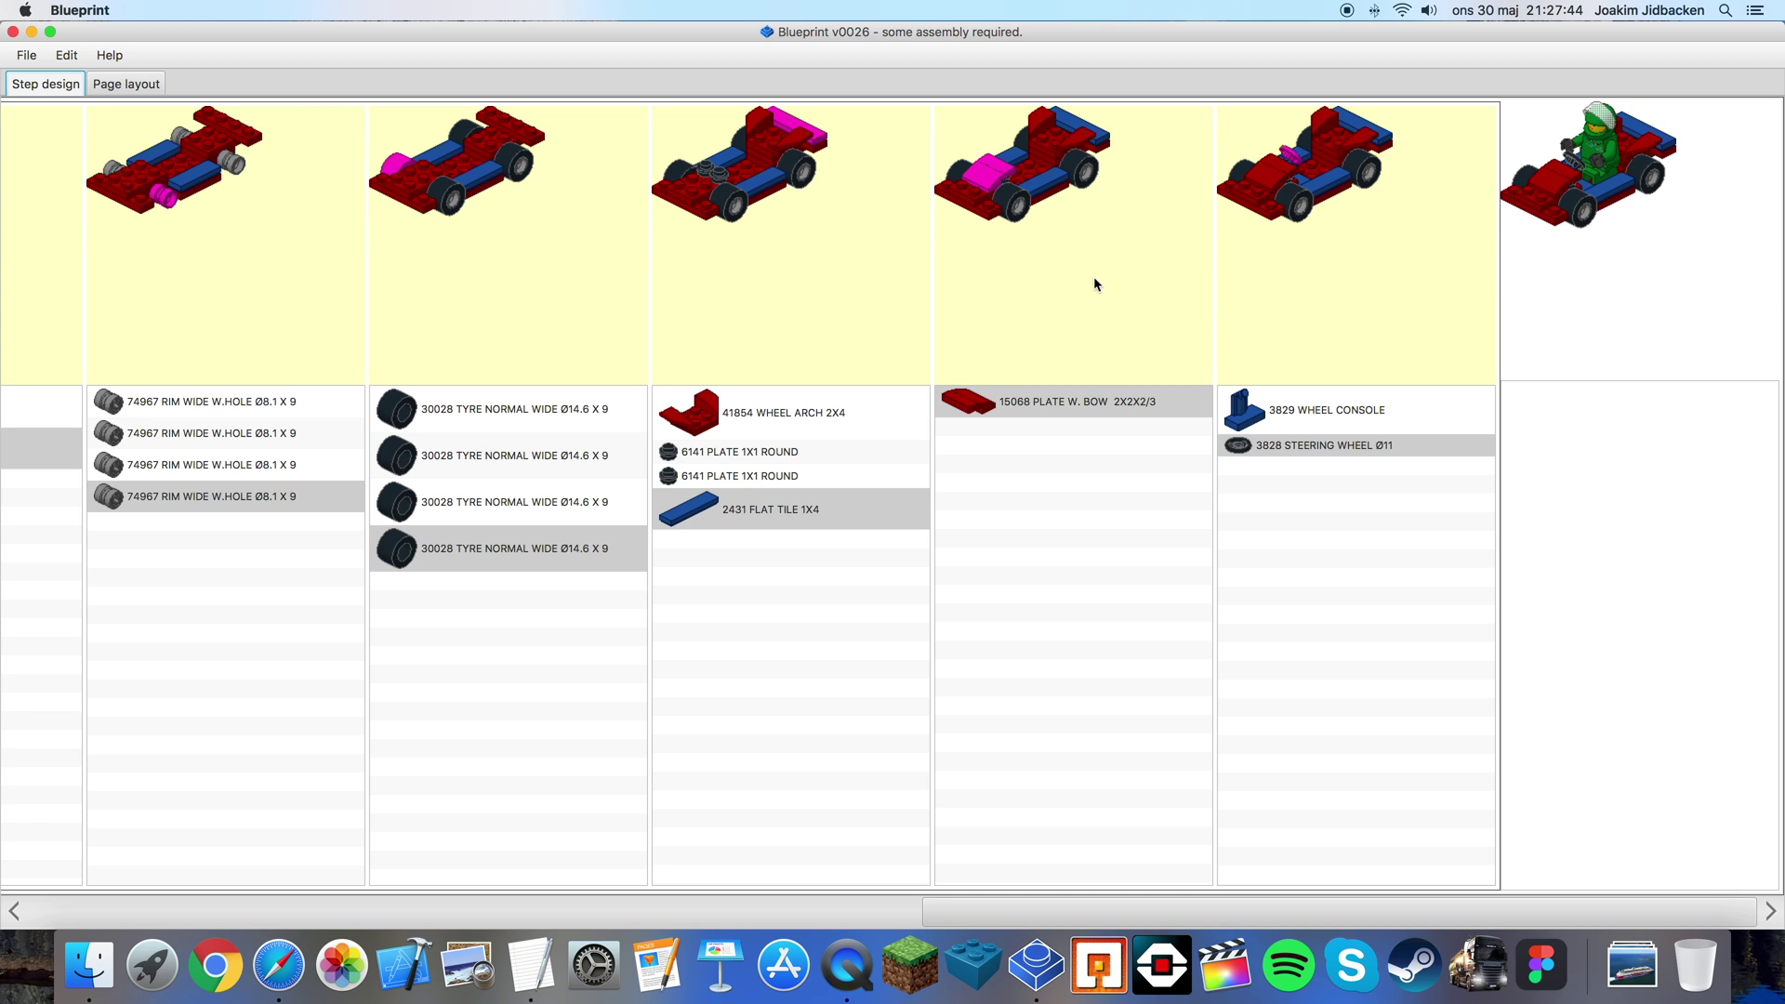
- Apply Step Rotation twice to the 3829 wheel console and 3828 steering wheel step
click(1385, 352)
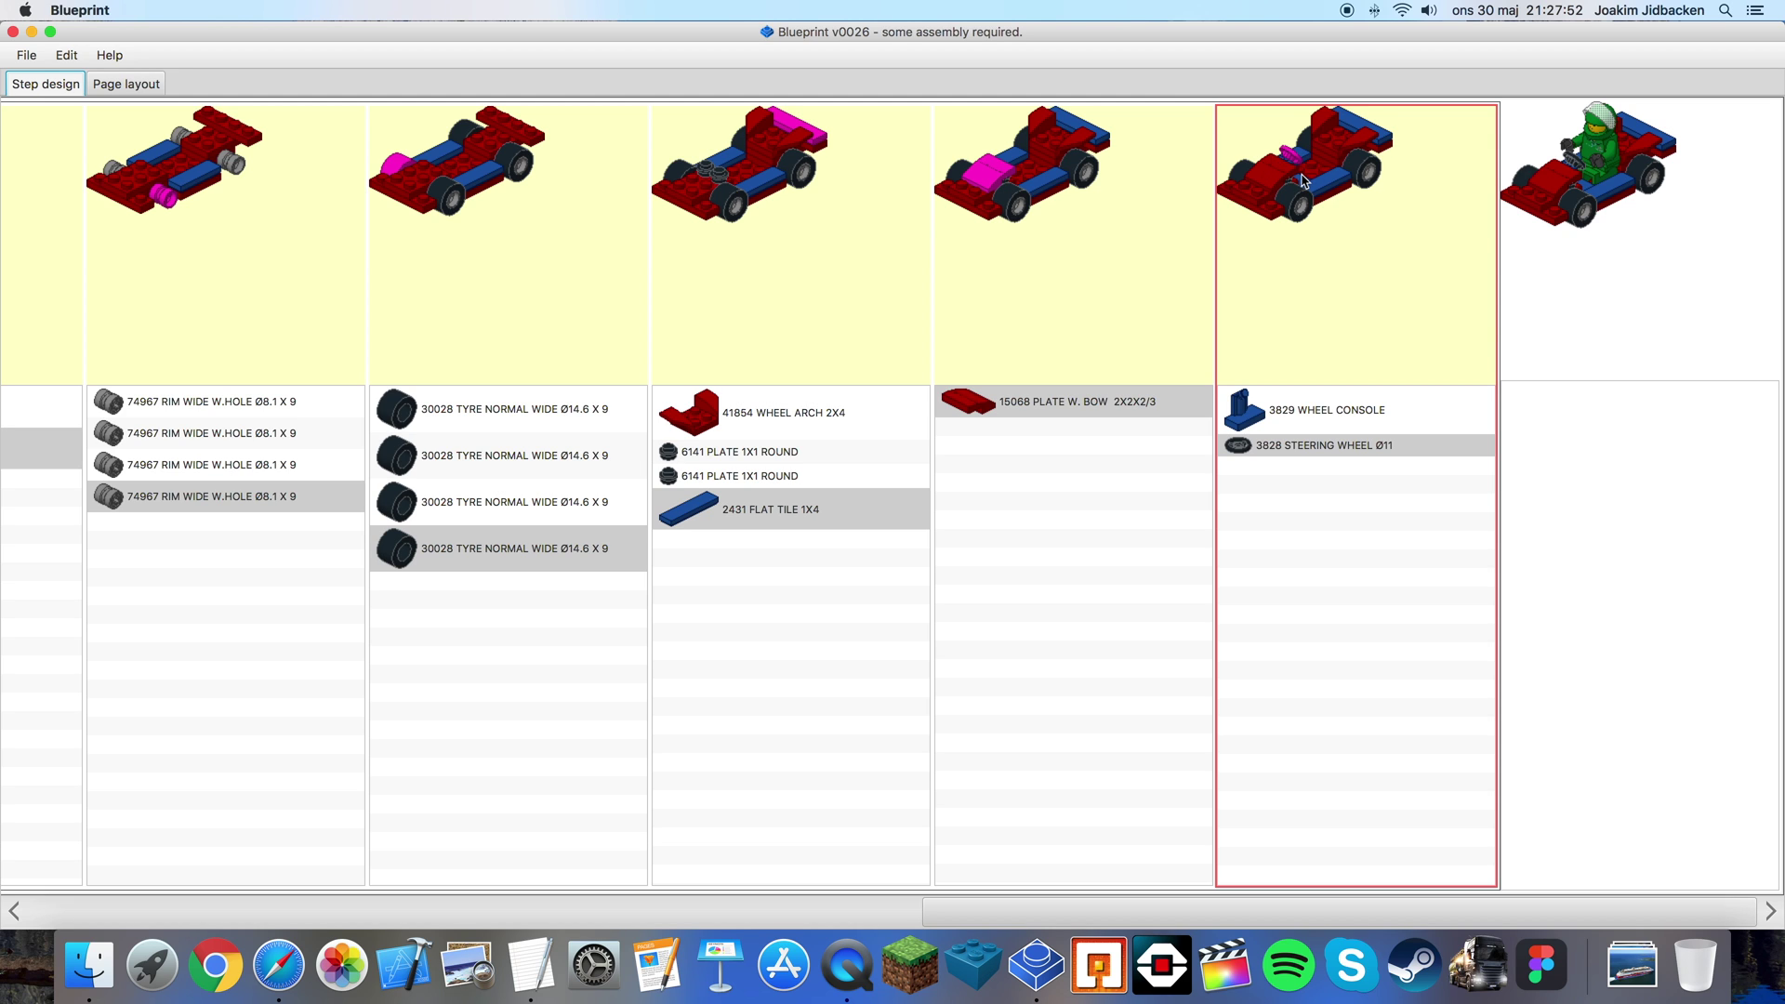
right_click(1324, 302)
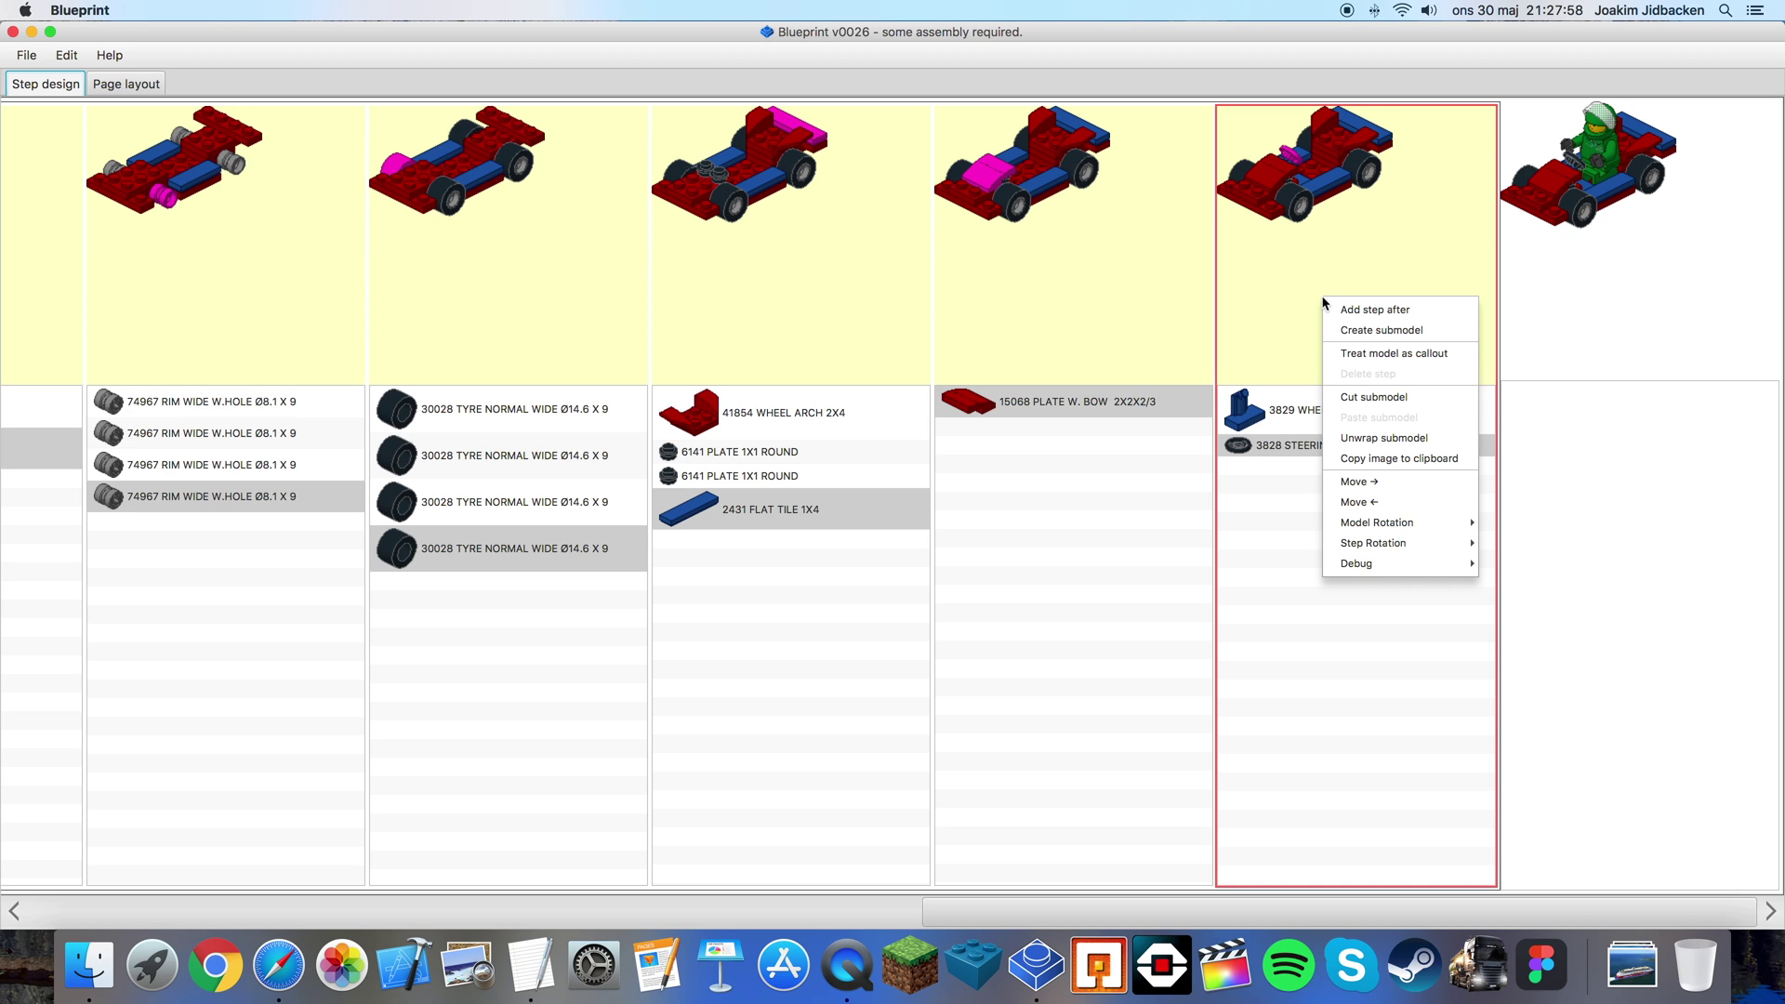
mouse_move(1342, 550)
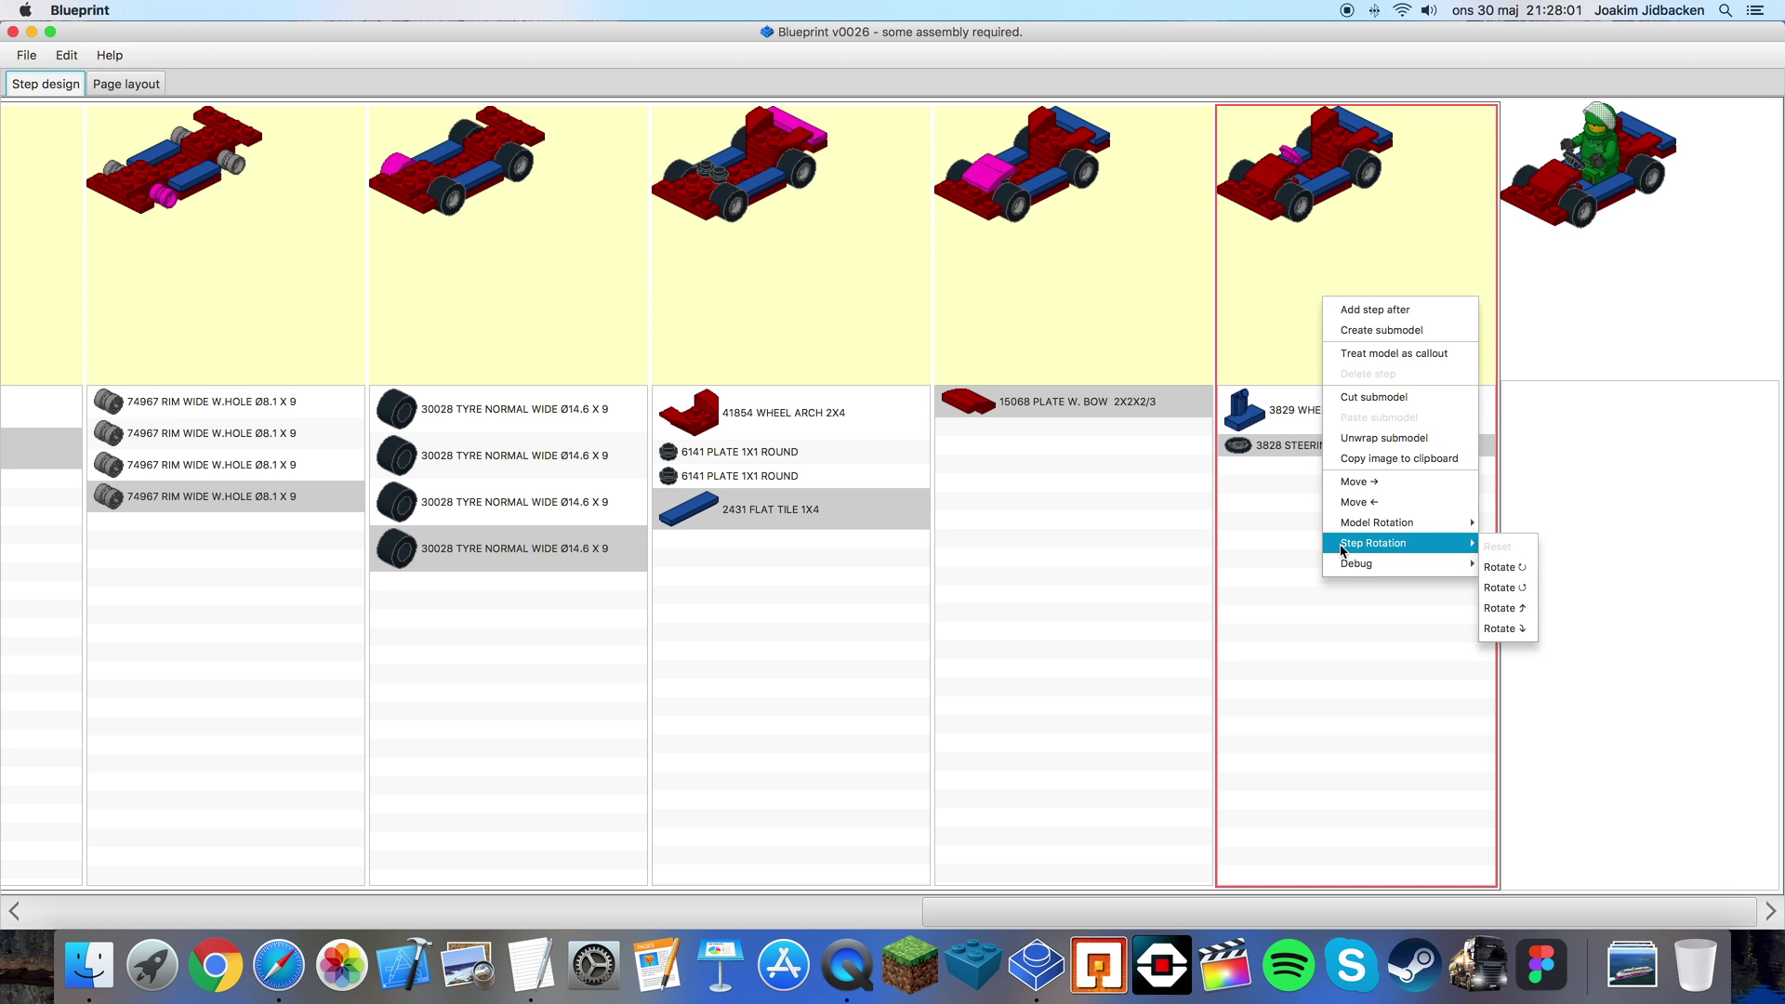
click(1529, 567)
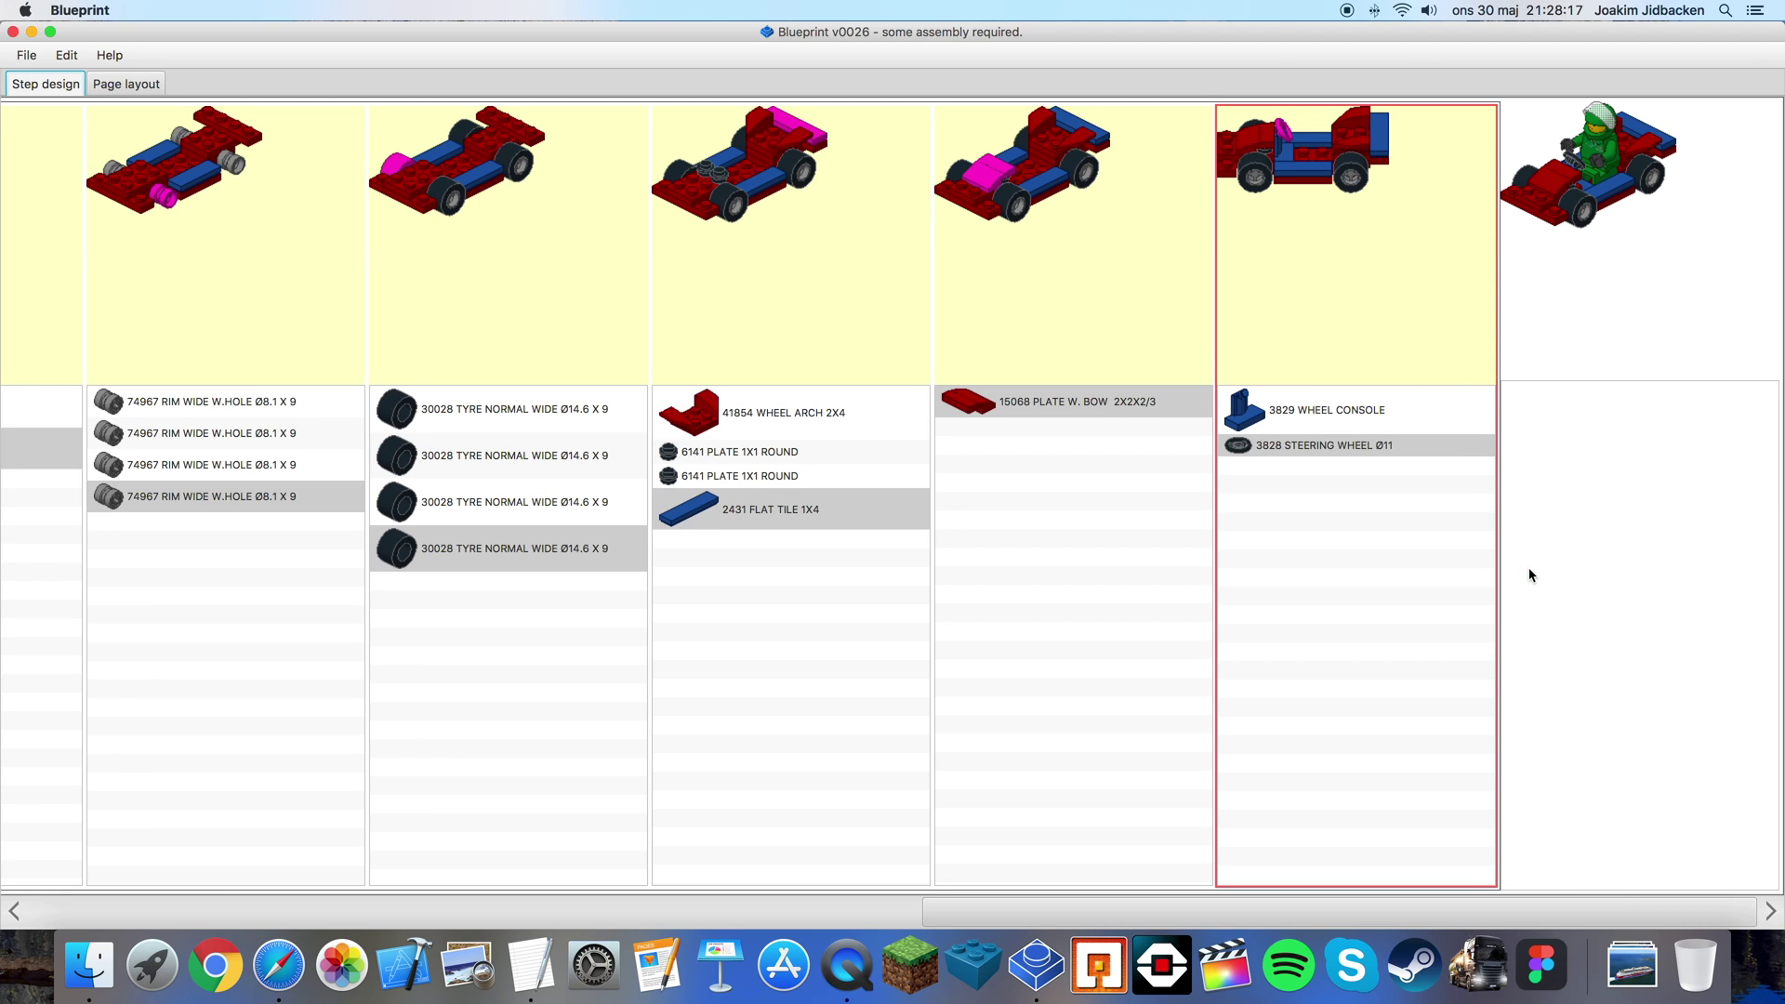
right_click(1392, 247)
mouse_move(1469, 476)
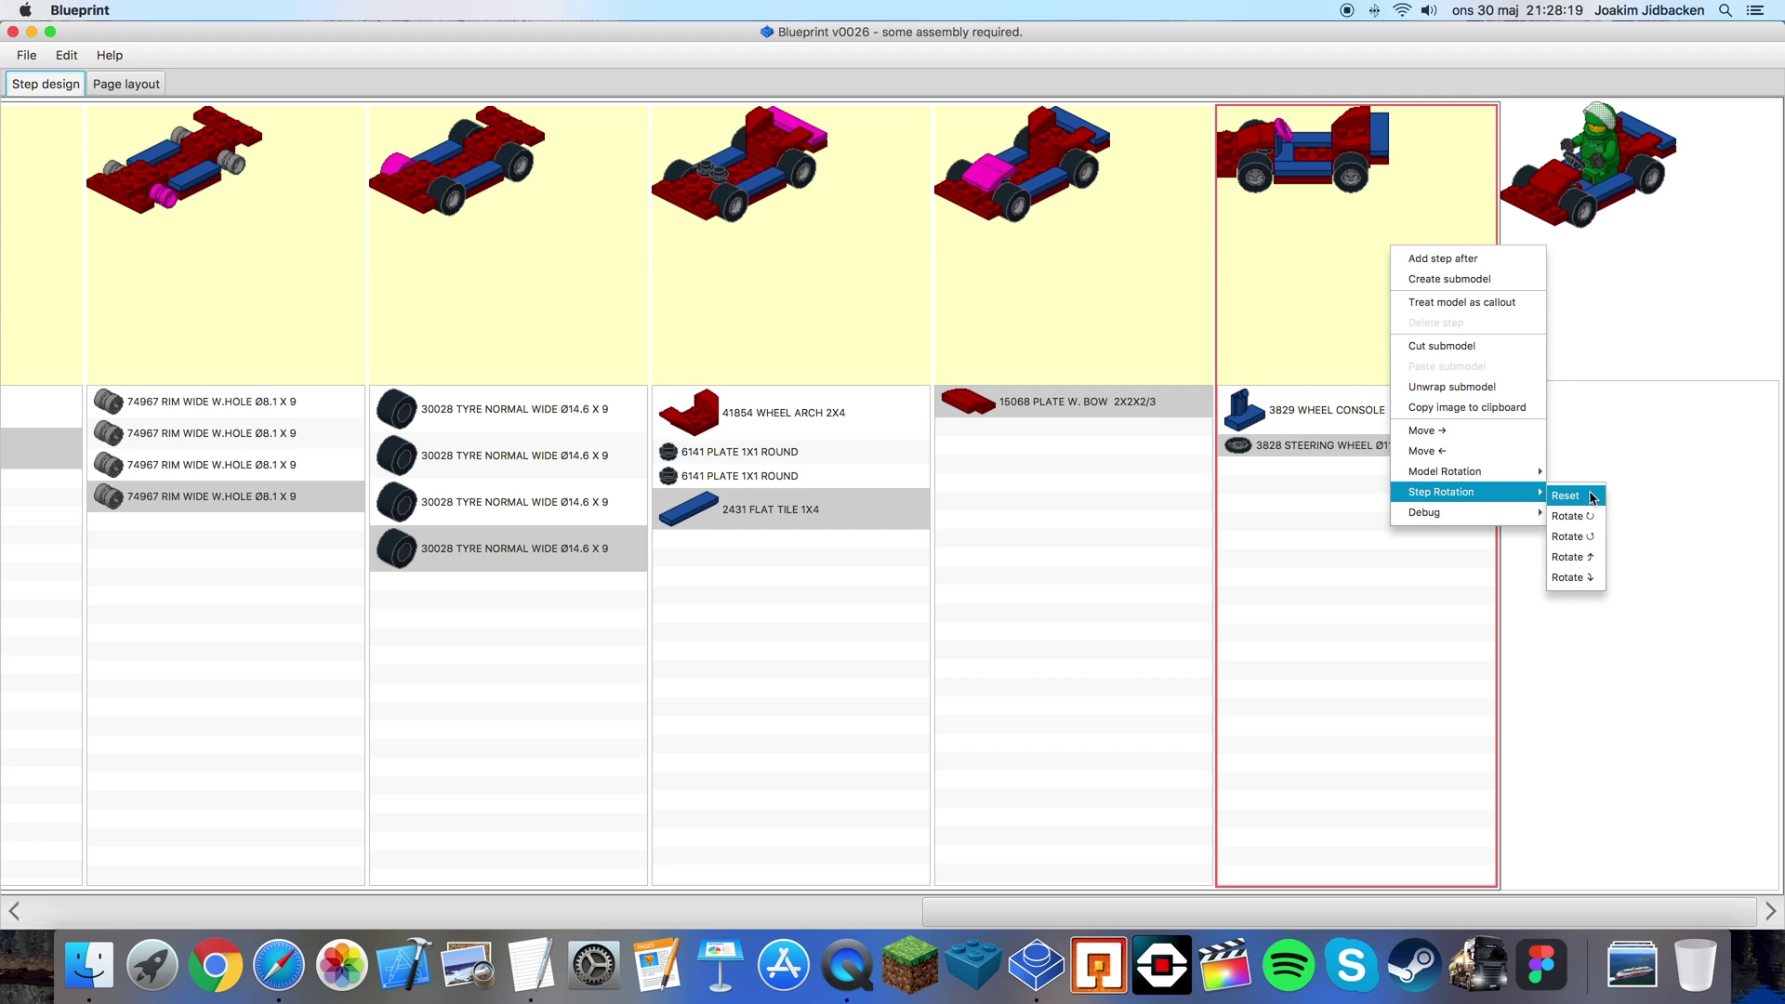
click(1584, 516)
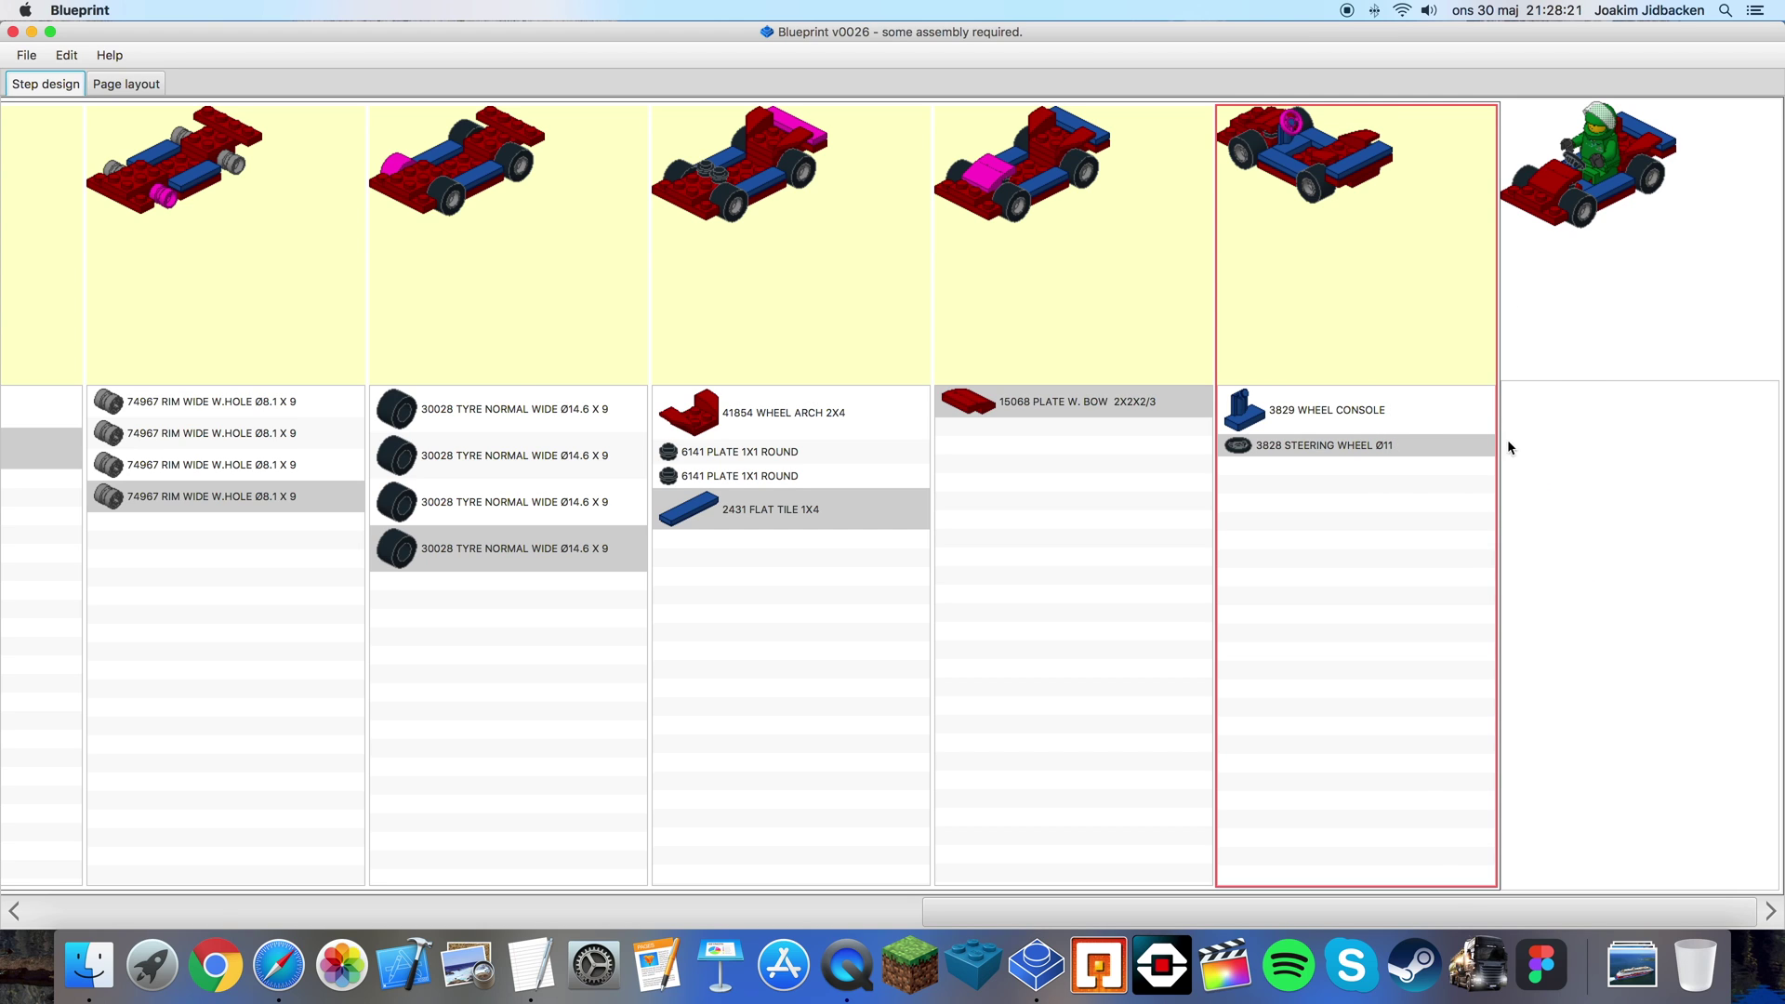
click(1328, 406)
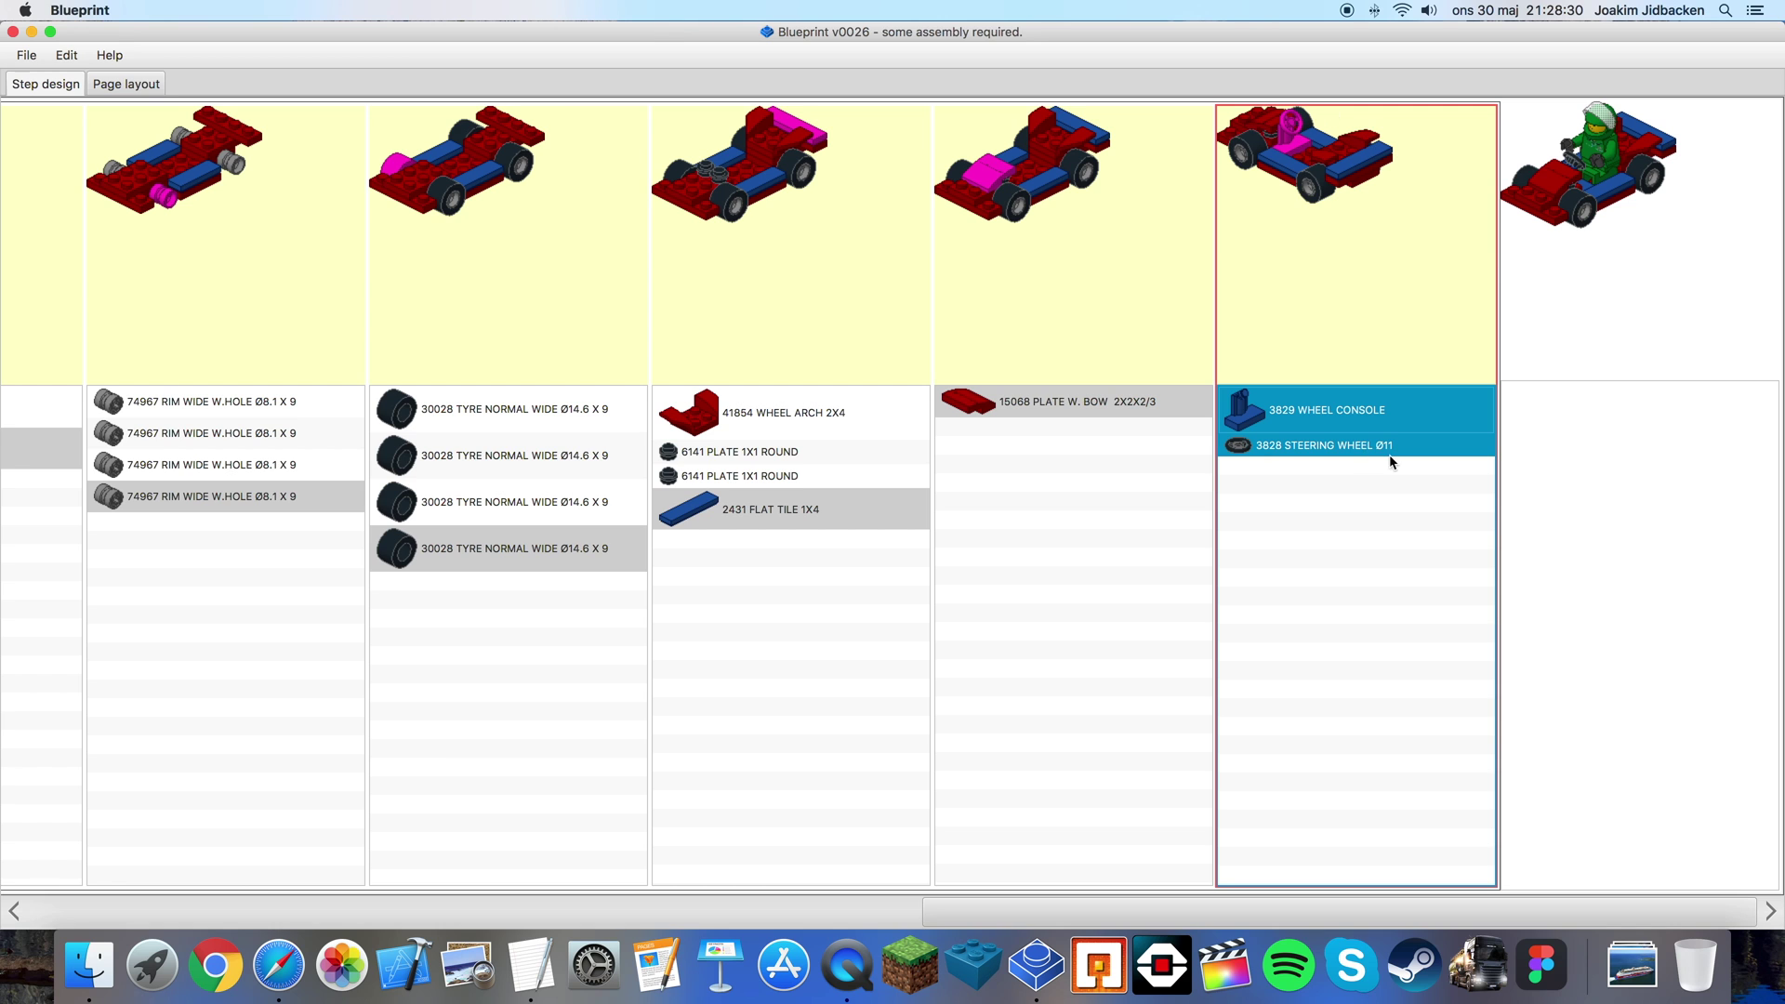
scroll(1001, 307, left, 15)
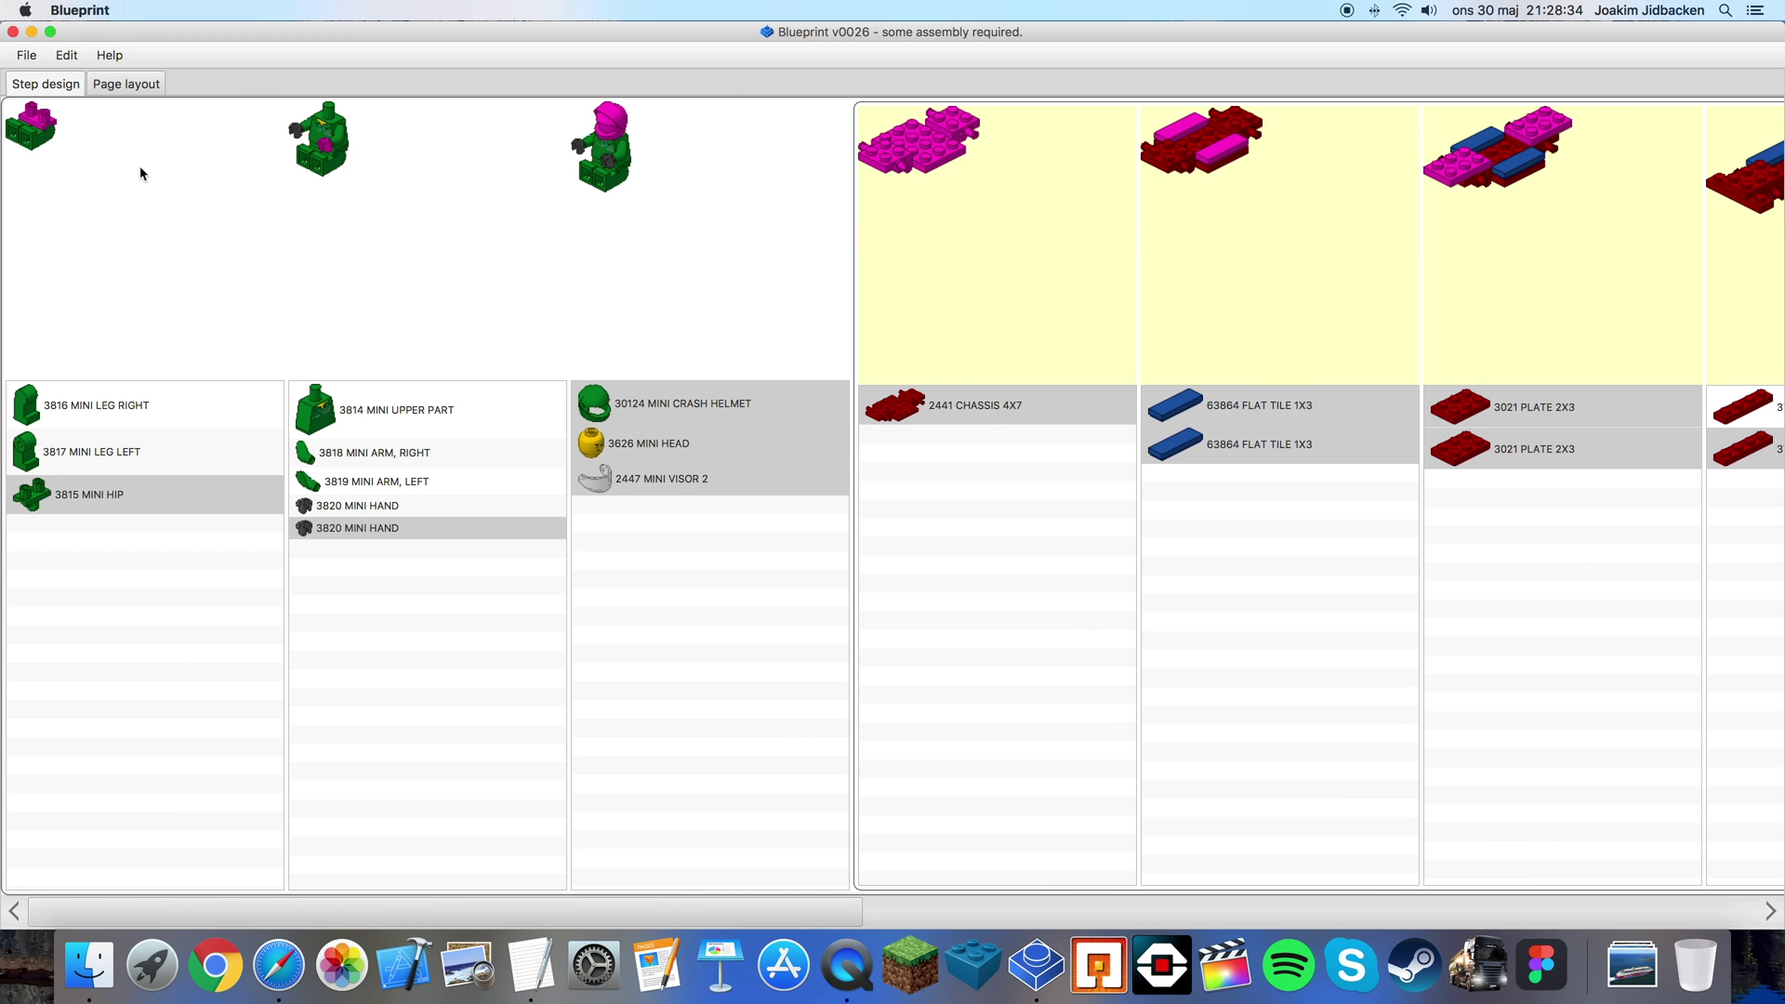
scroll(1084, 219, right, 5)
scroll(1084, 220, right, 1)
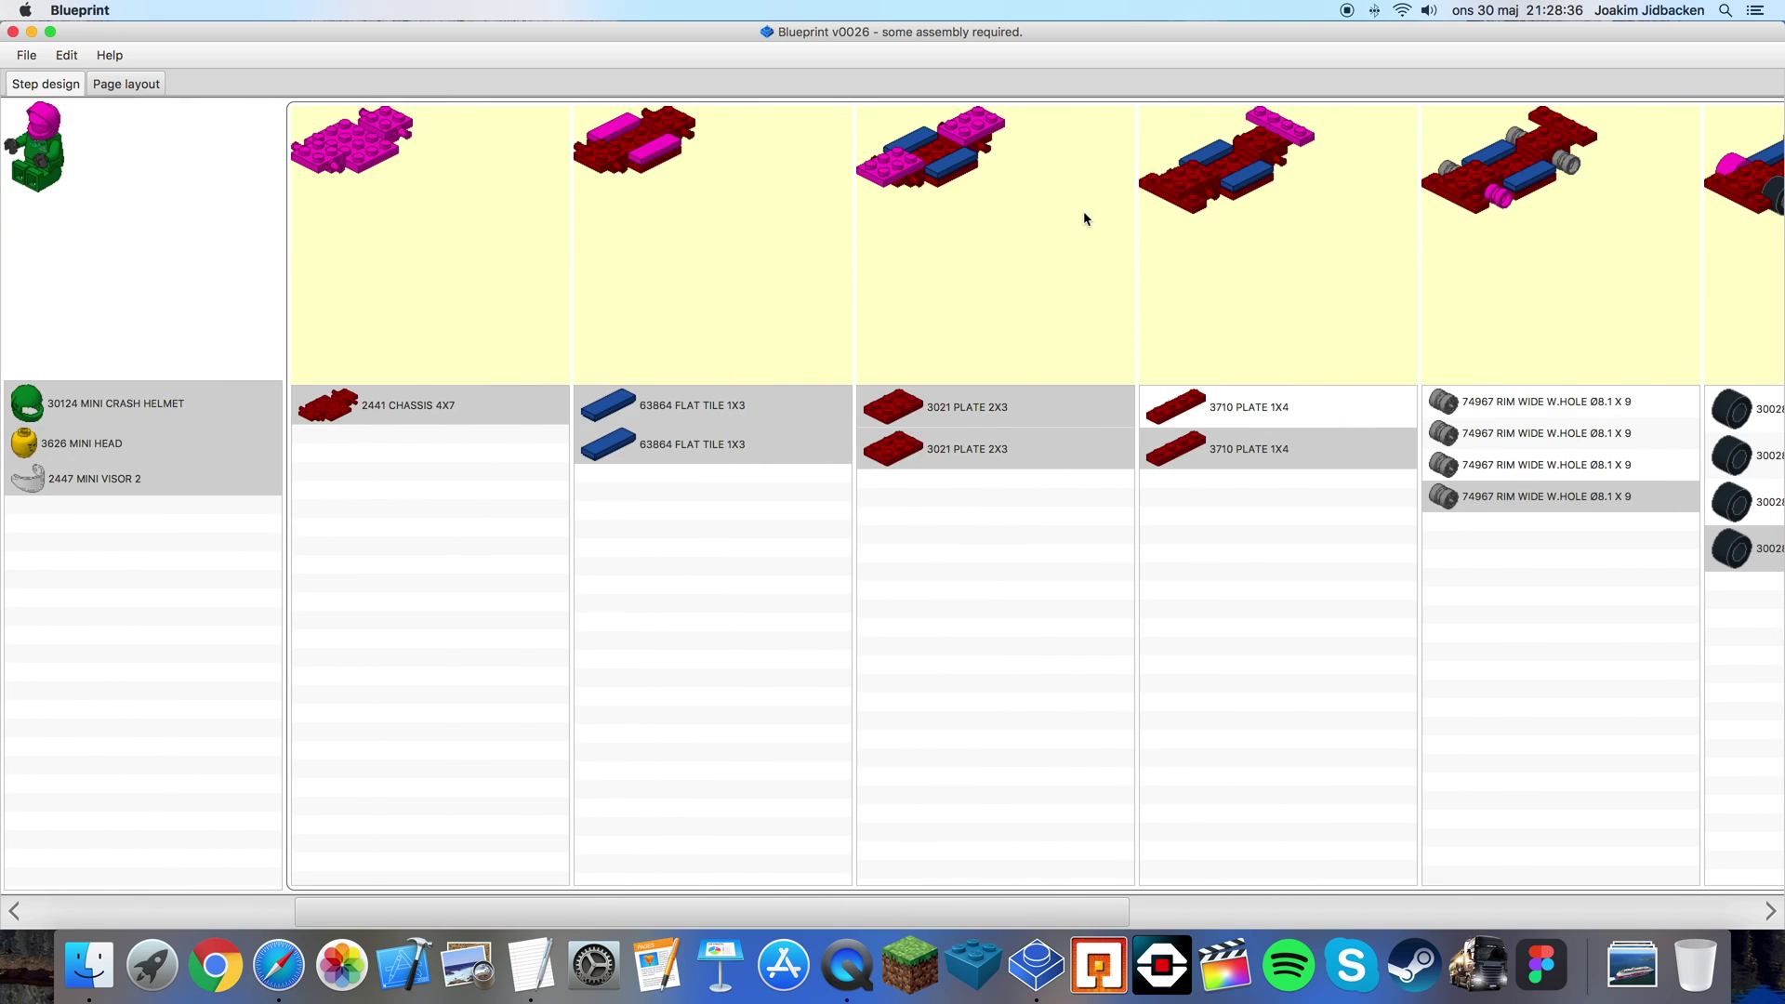
right_click(688, 245)
mouse_move(723, 472)
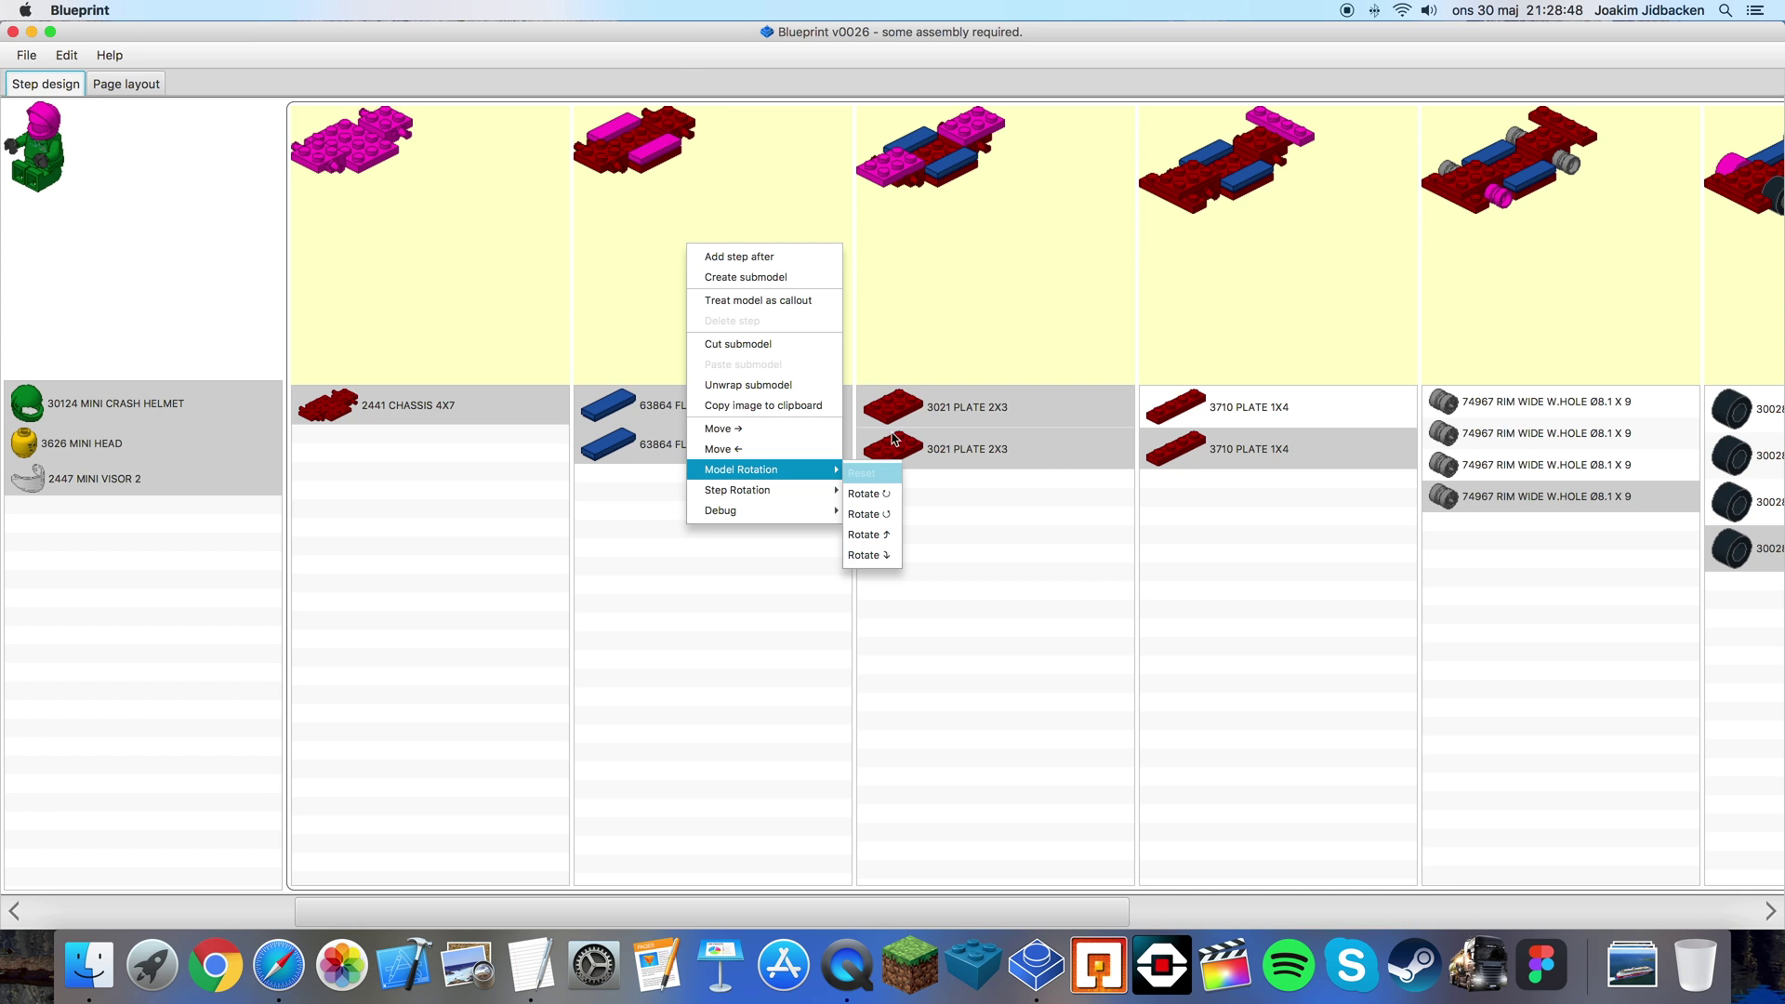
click(1096, 303)
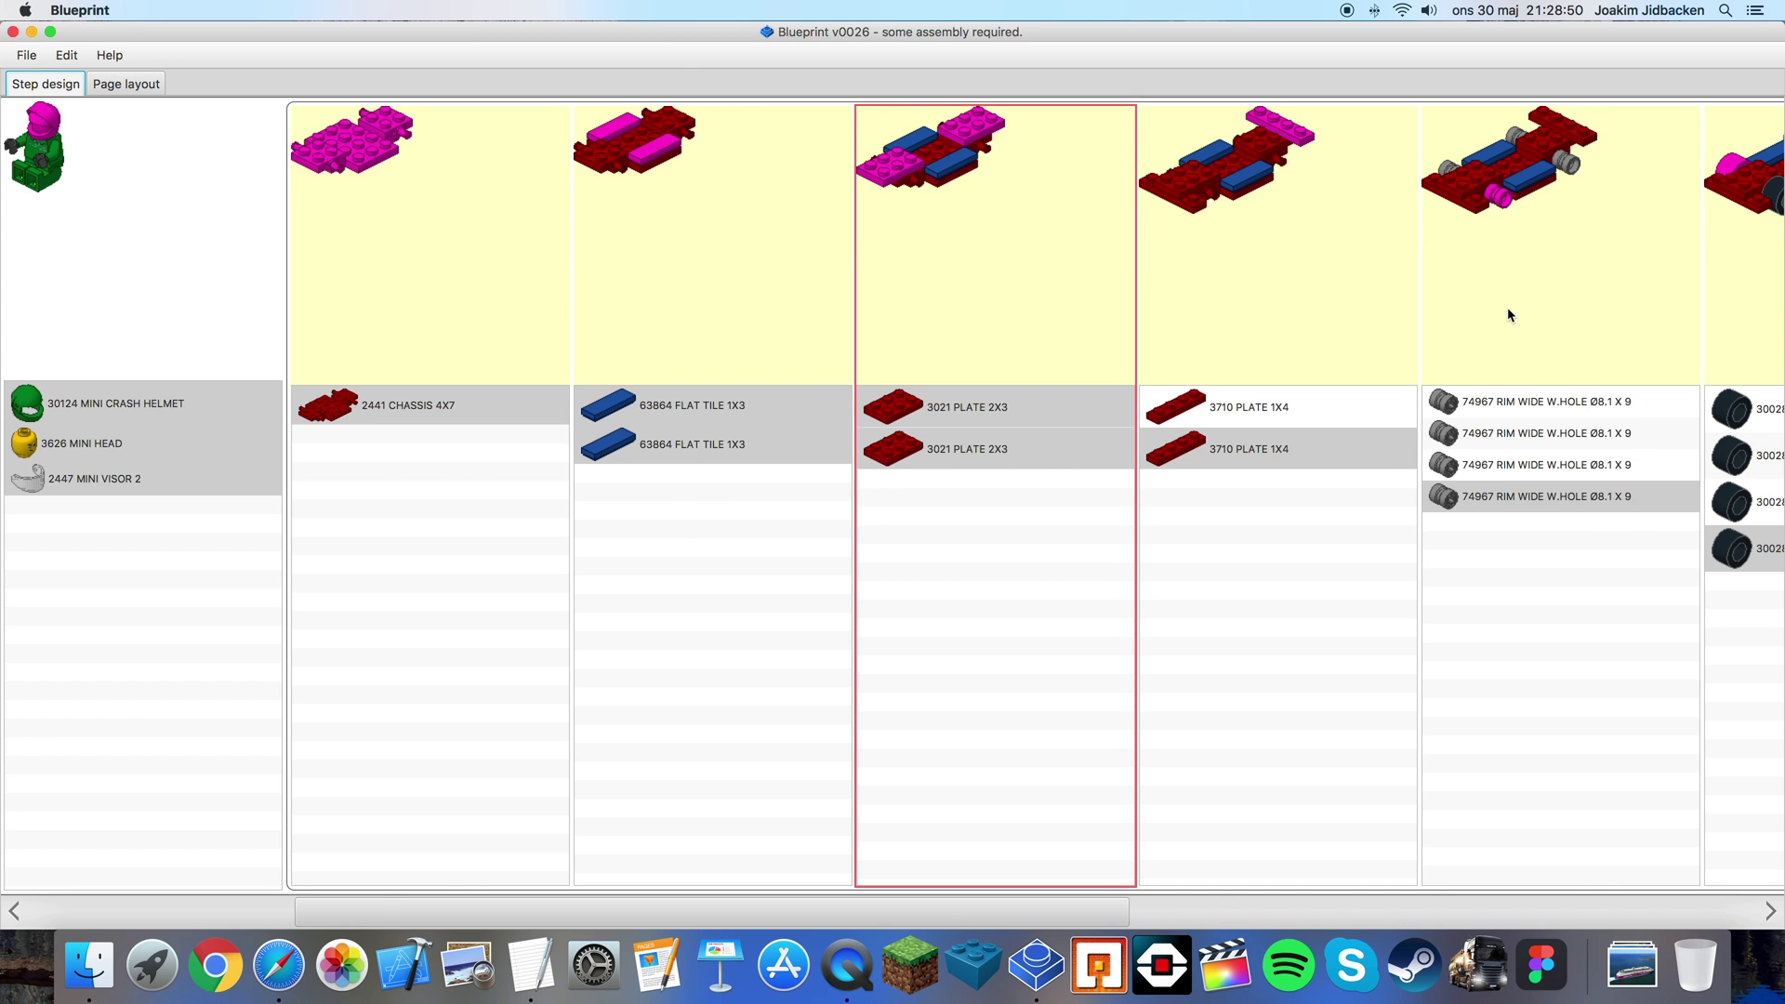
scroll(1508, 315, right, 4)
scroll(1508, 315, right, 1)
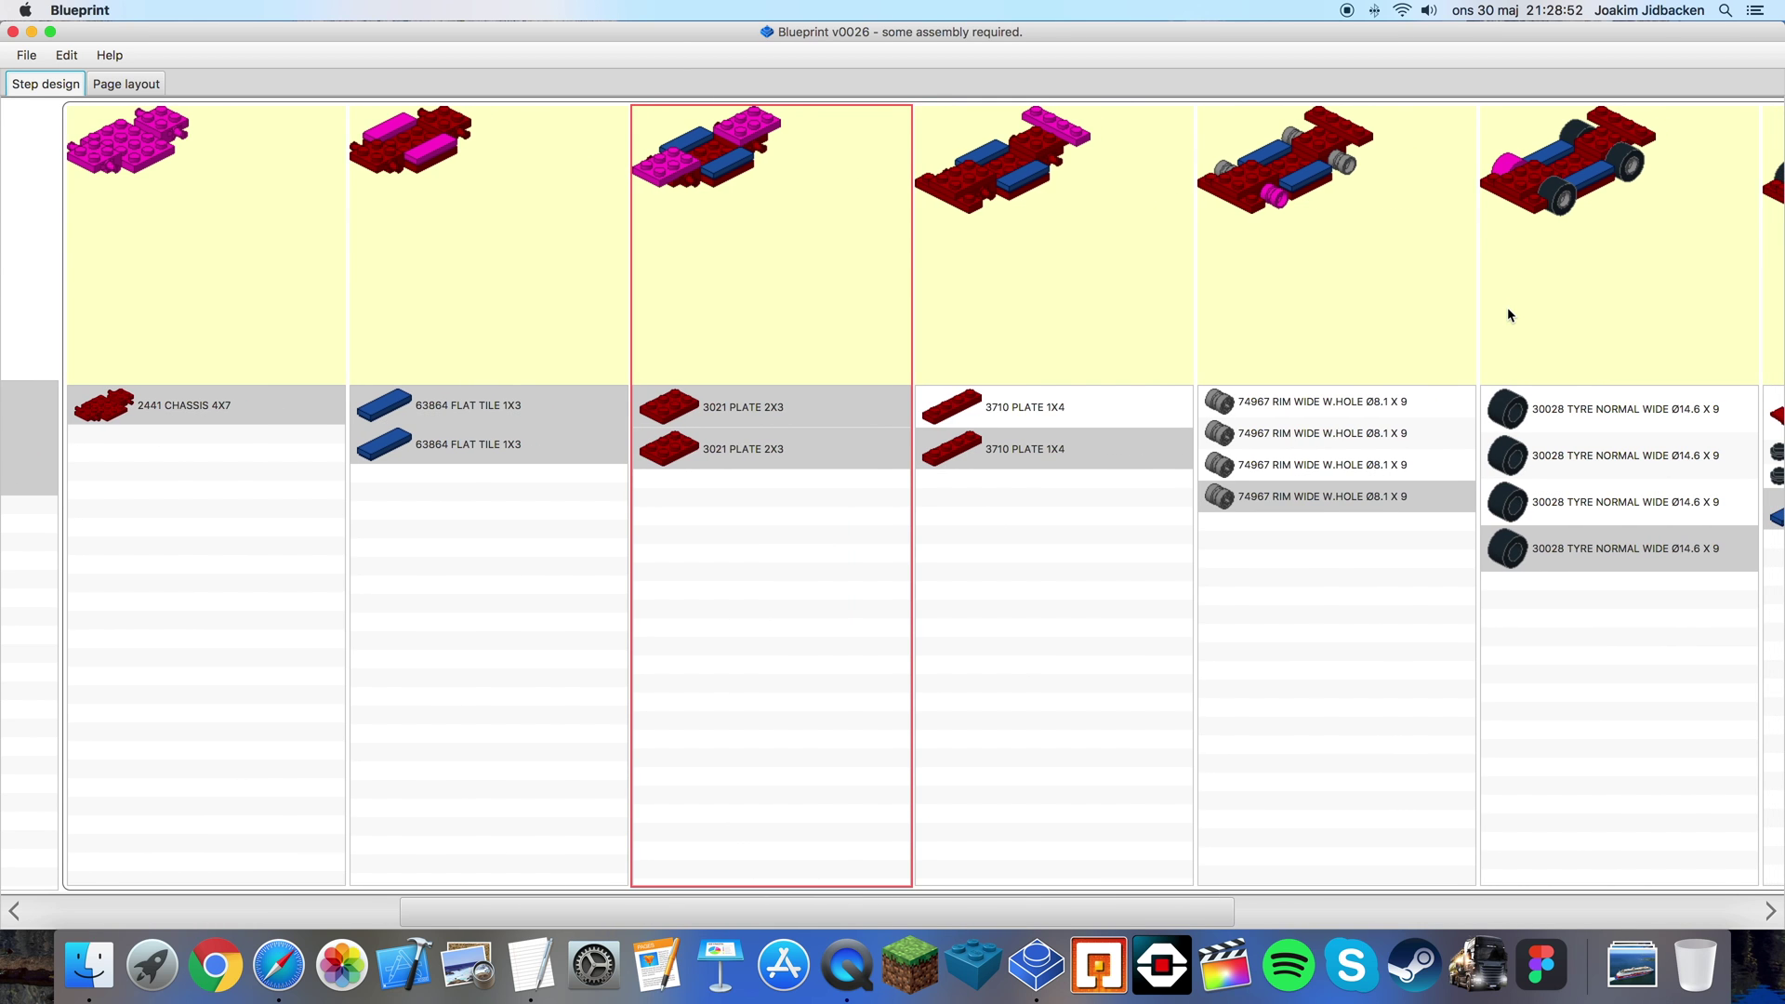
scroll(1508, 315, right, 3)
scroll(1508, 314, right, 12)
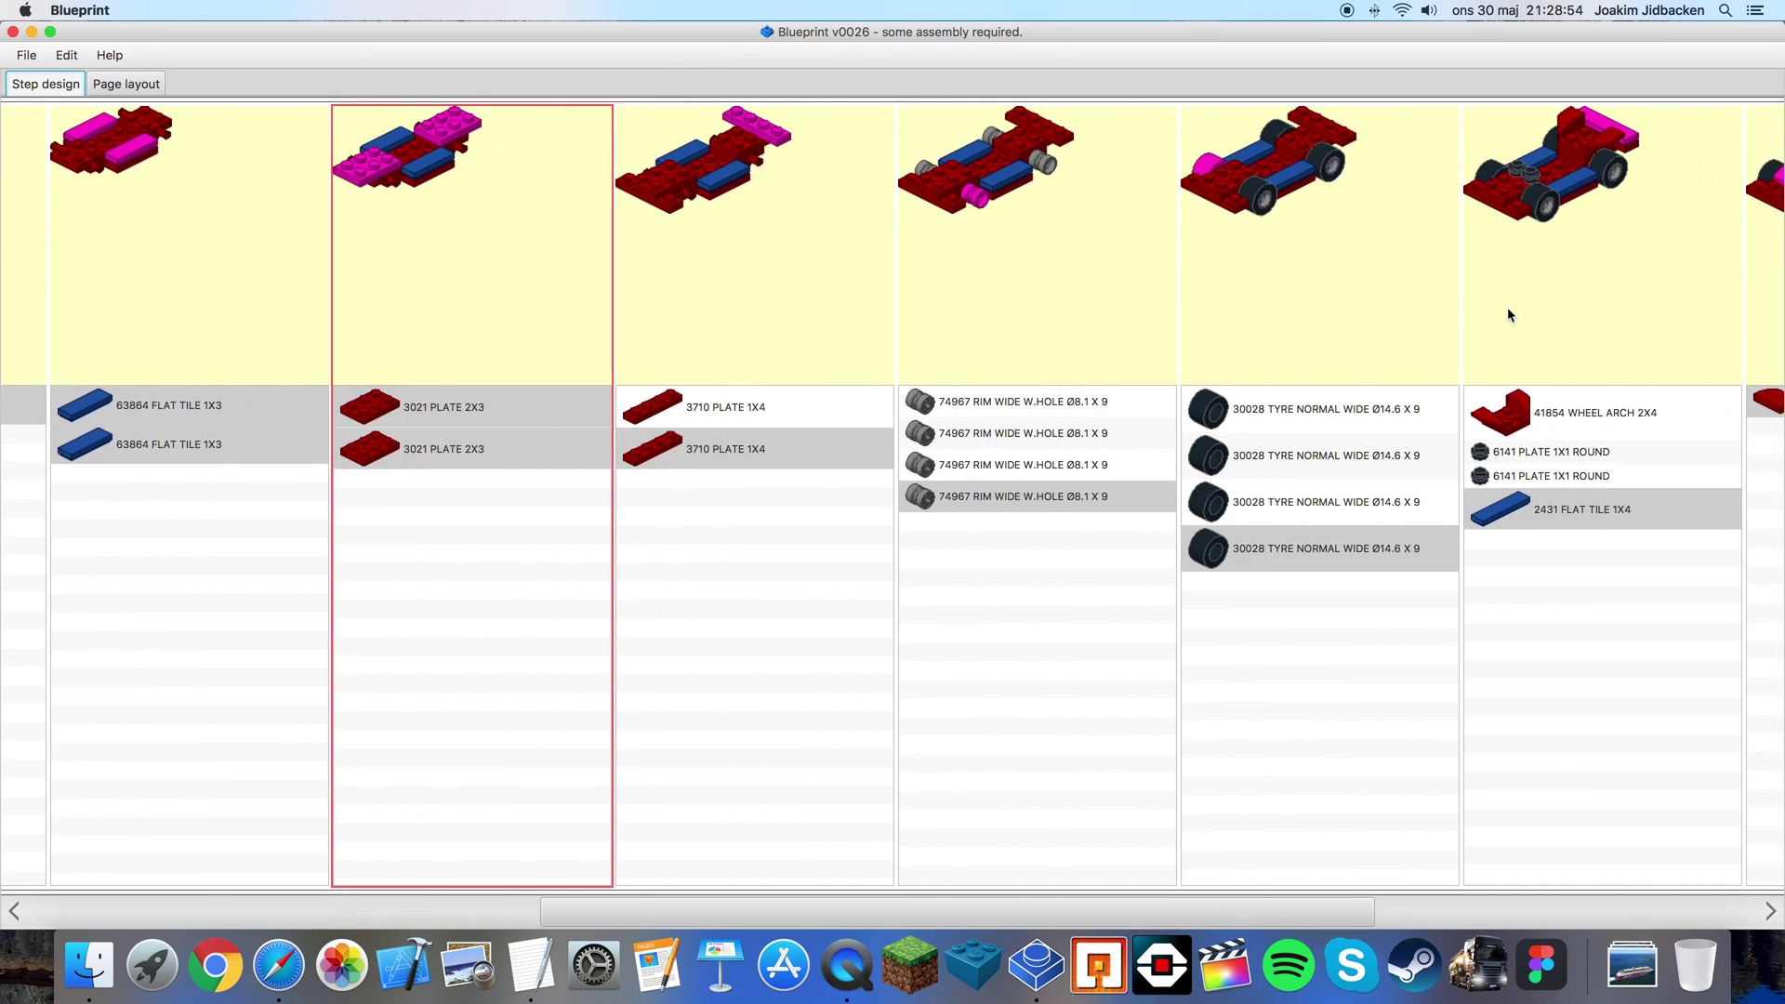
scroll(1508, 314, right, 8)
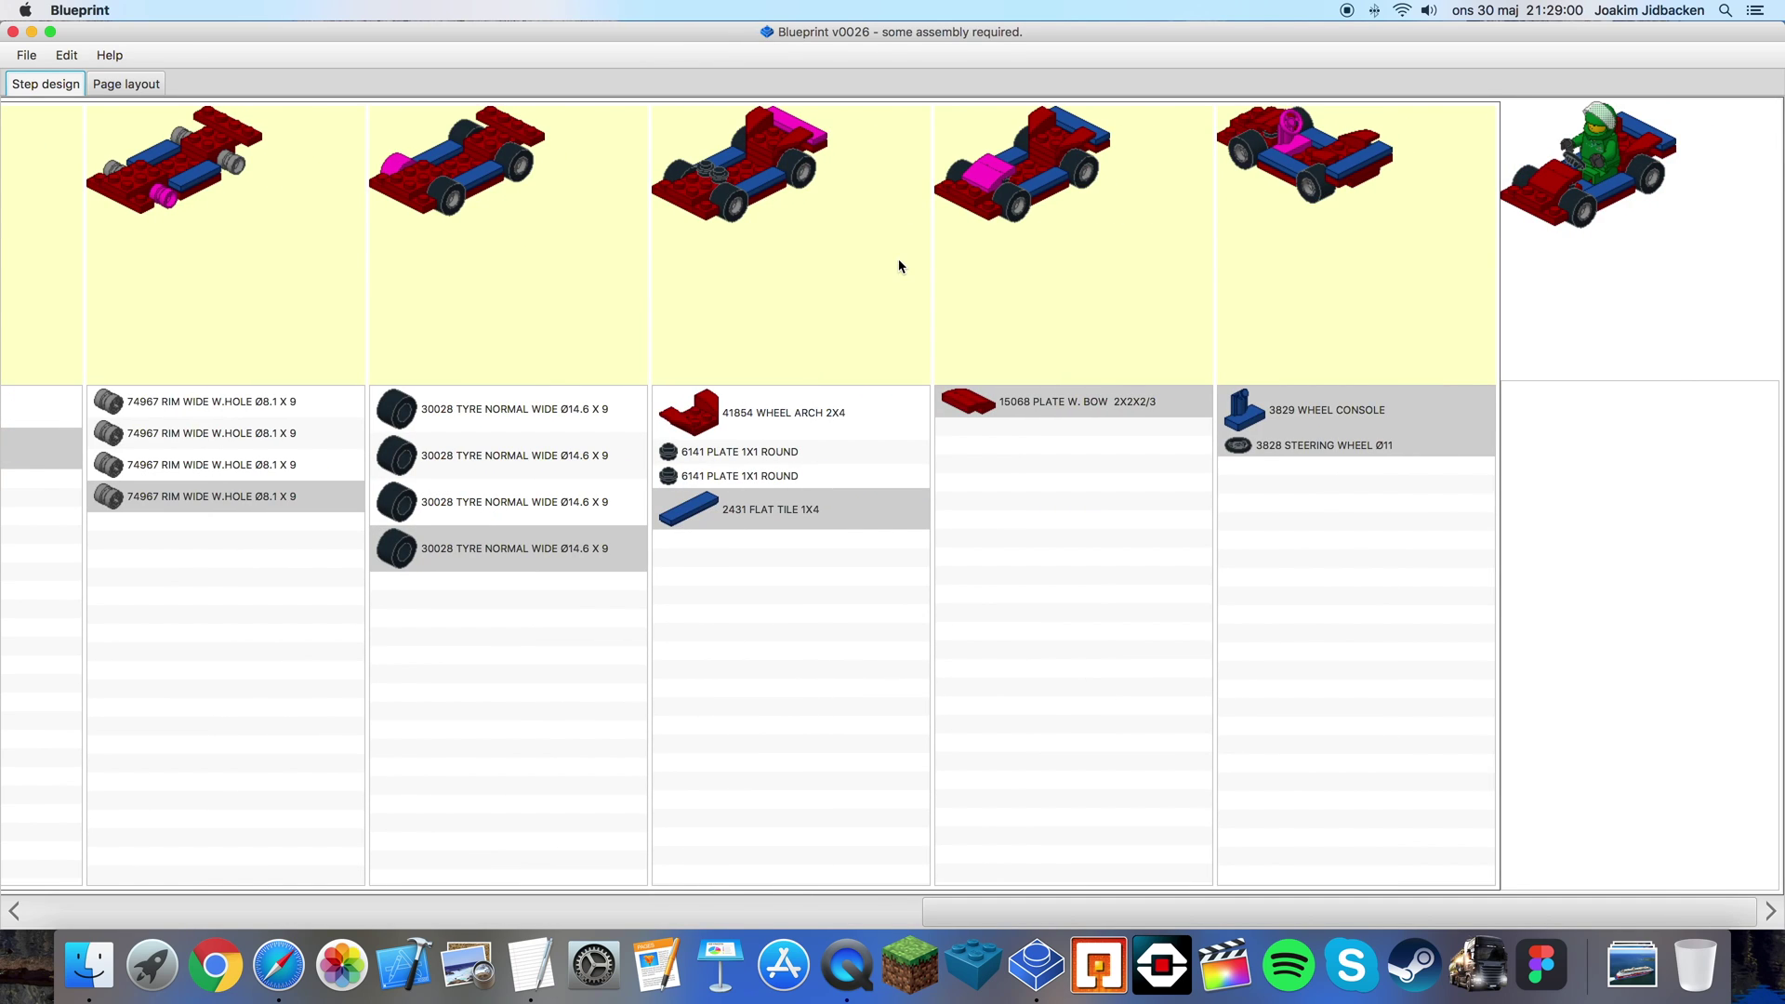
- Move both 6141 PLATE 1X1 ROUND parts into the 15068 bow-plate step
click(765, 454)
click(765, 476)
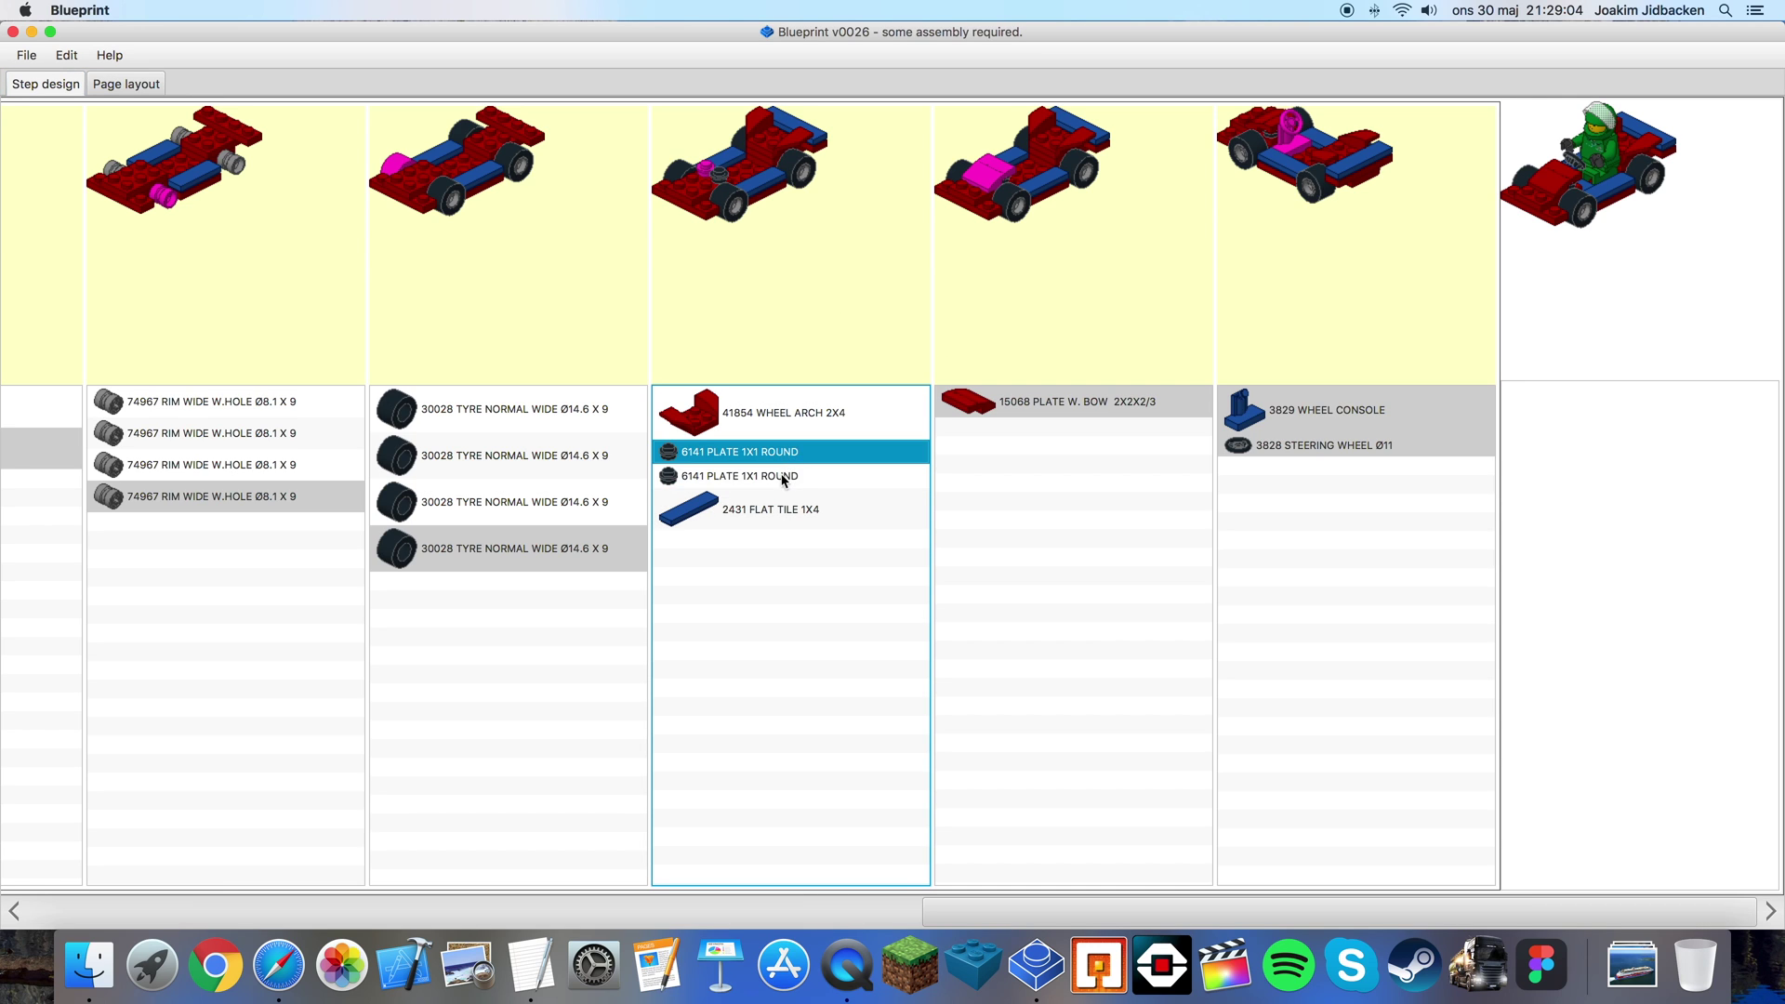
click(784, 477)
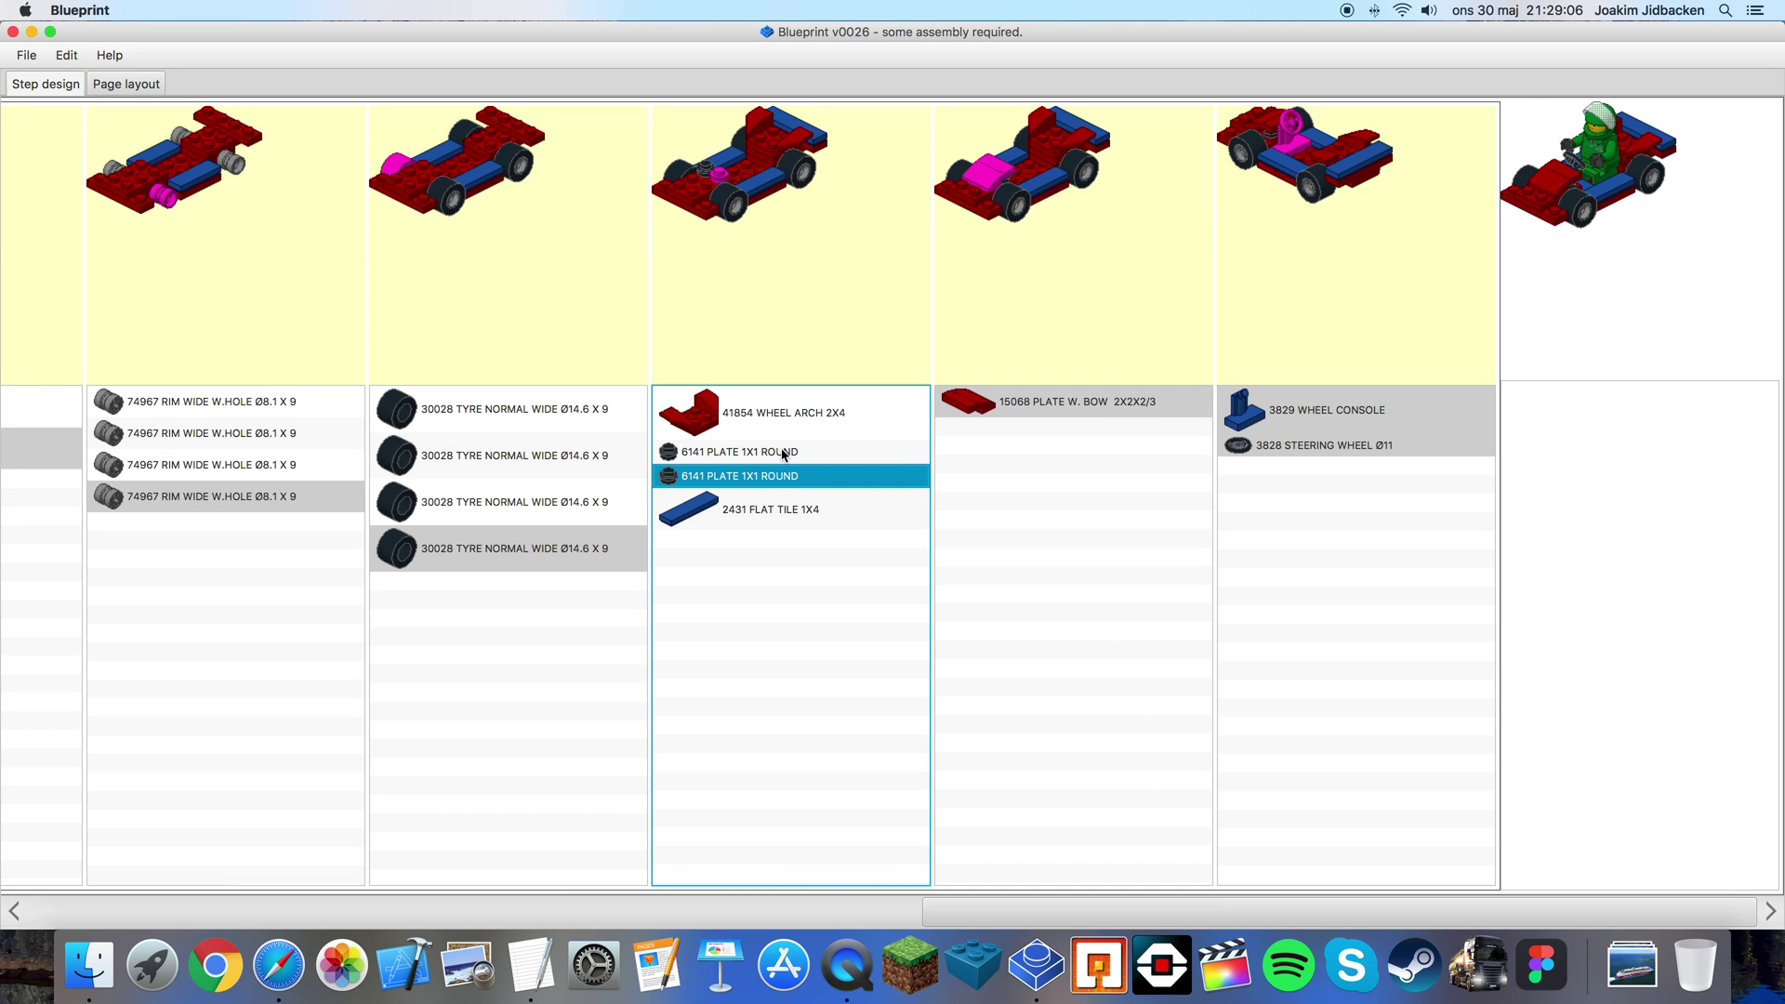
click(1012, 412)
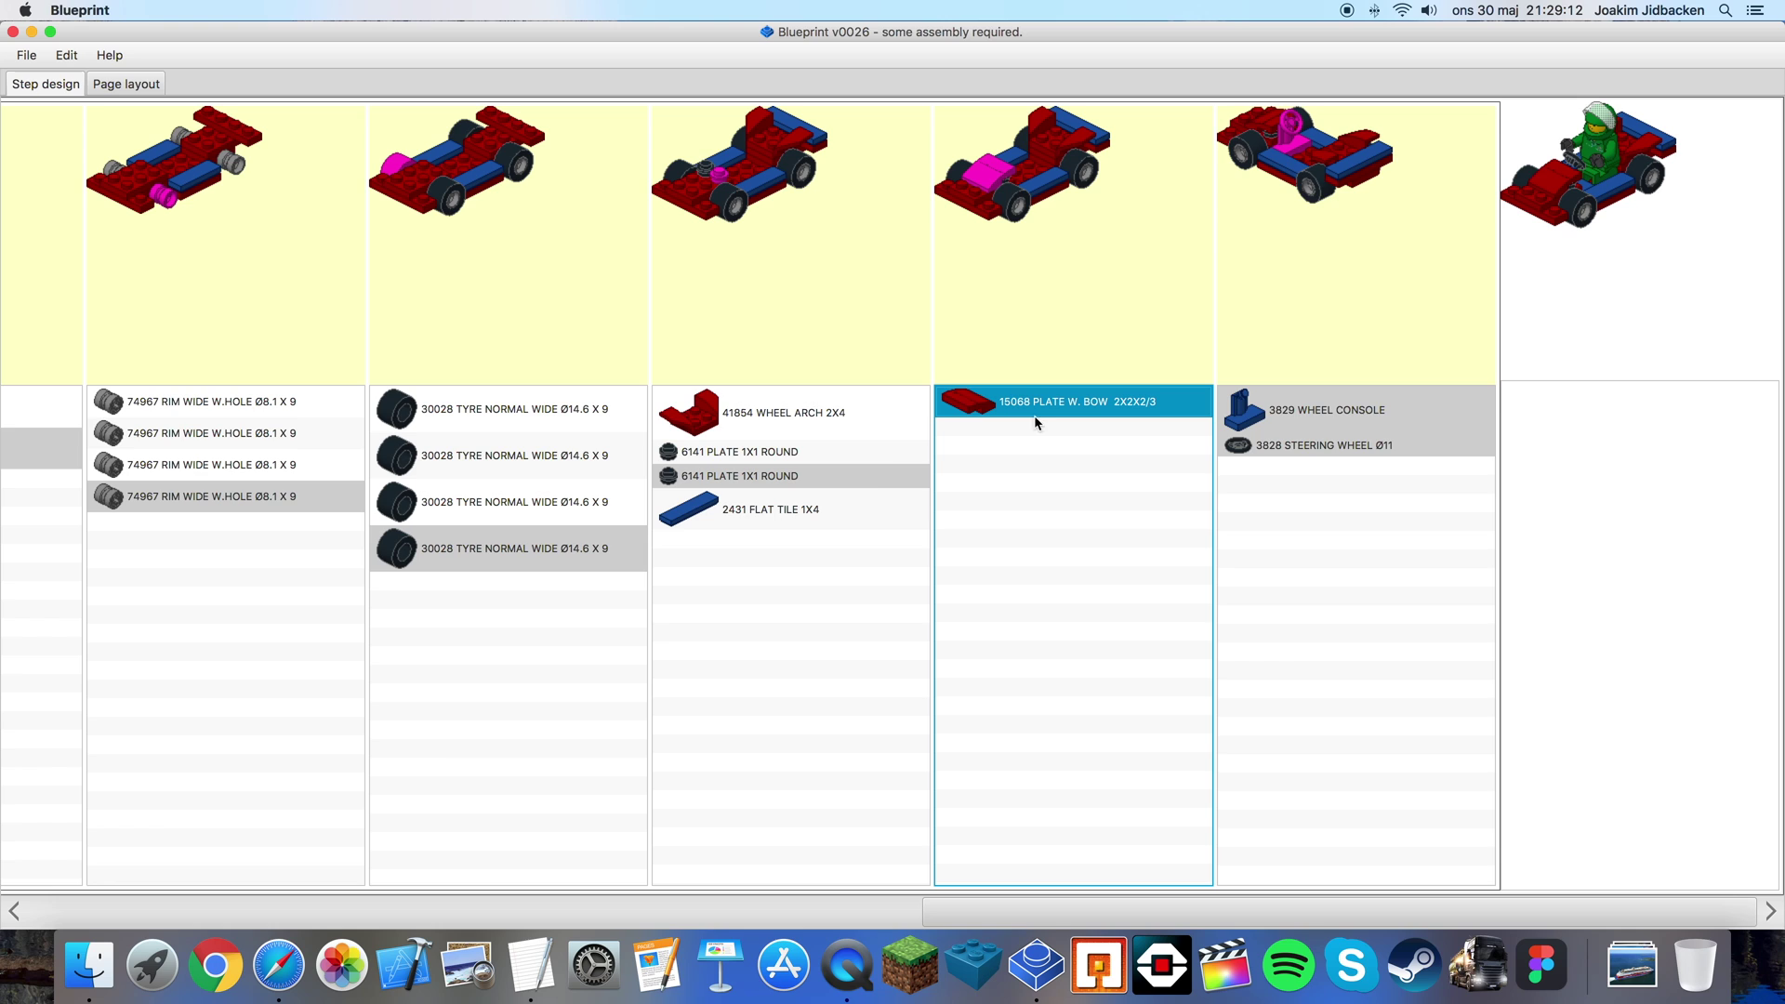
click(863, 452)
shift+click(851, 475)
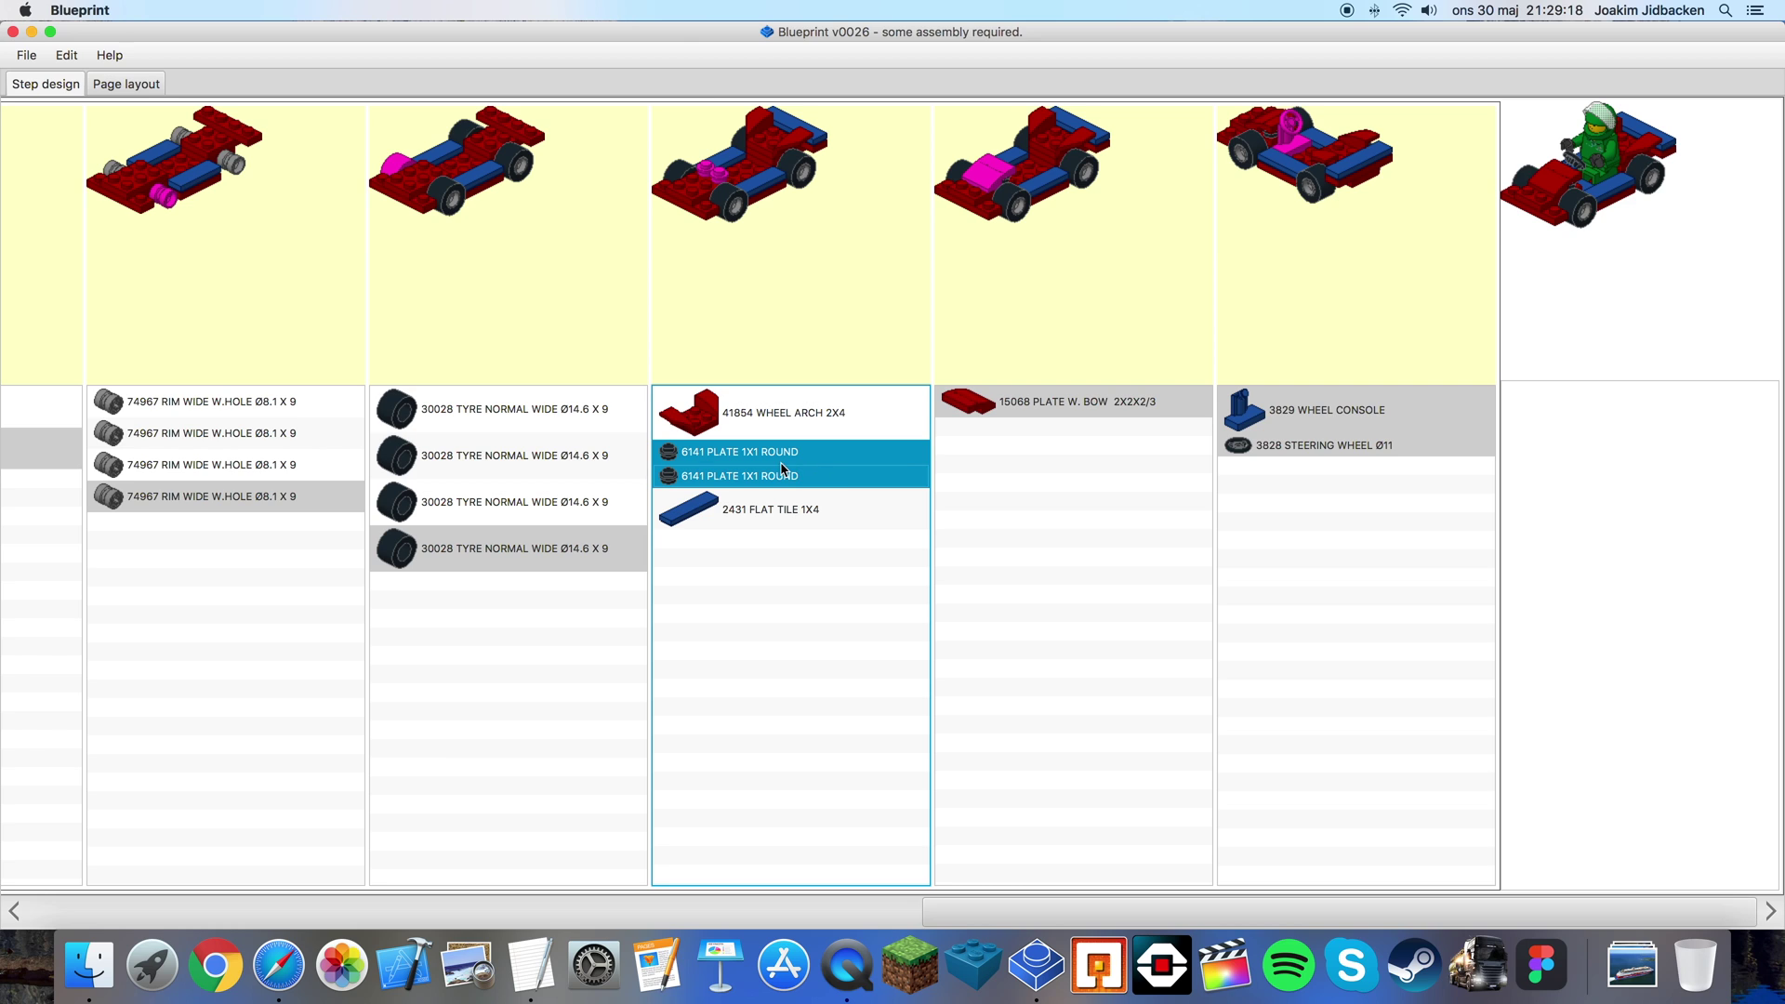
drag(1049, 495, 1049, 495)
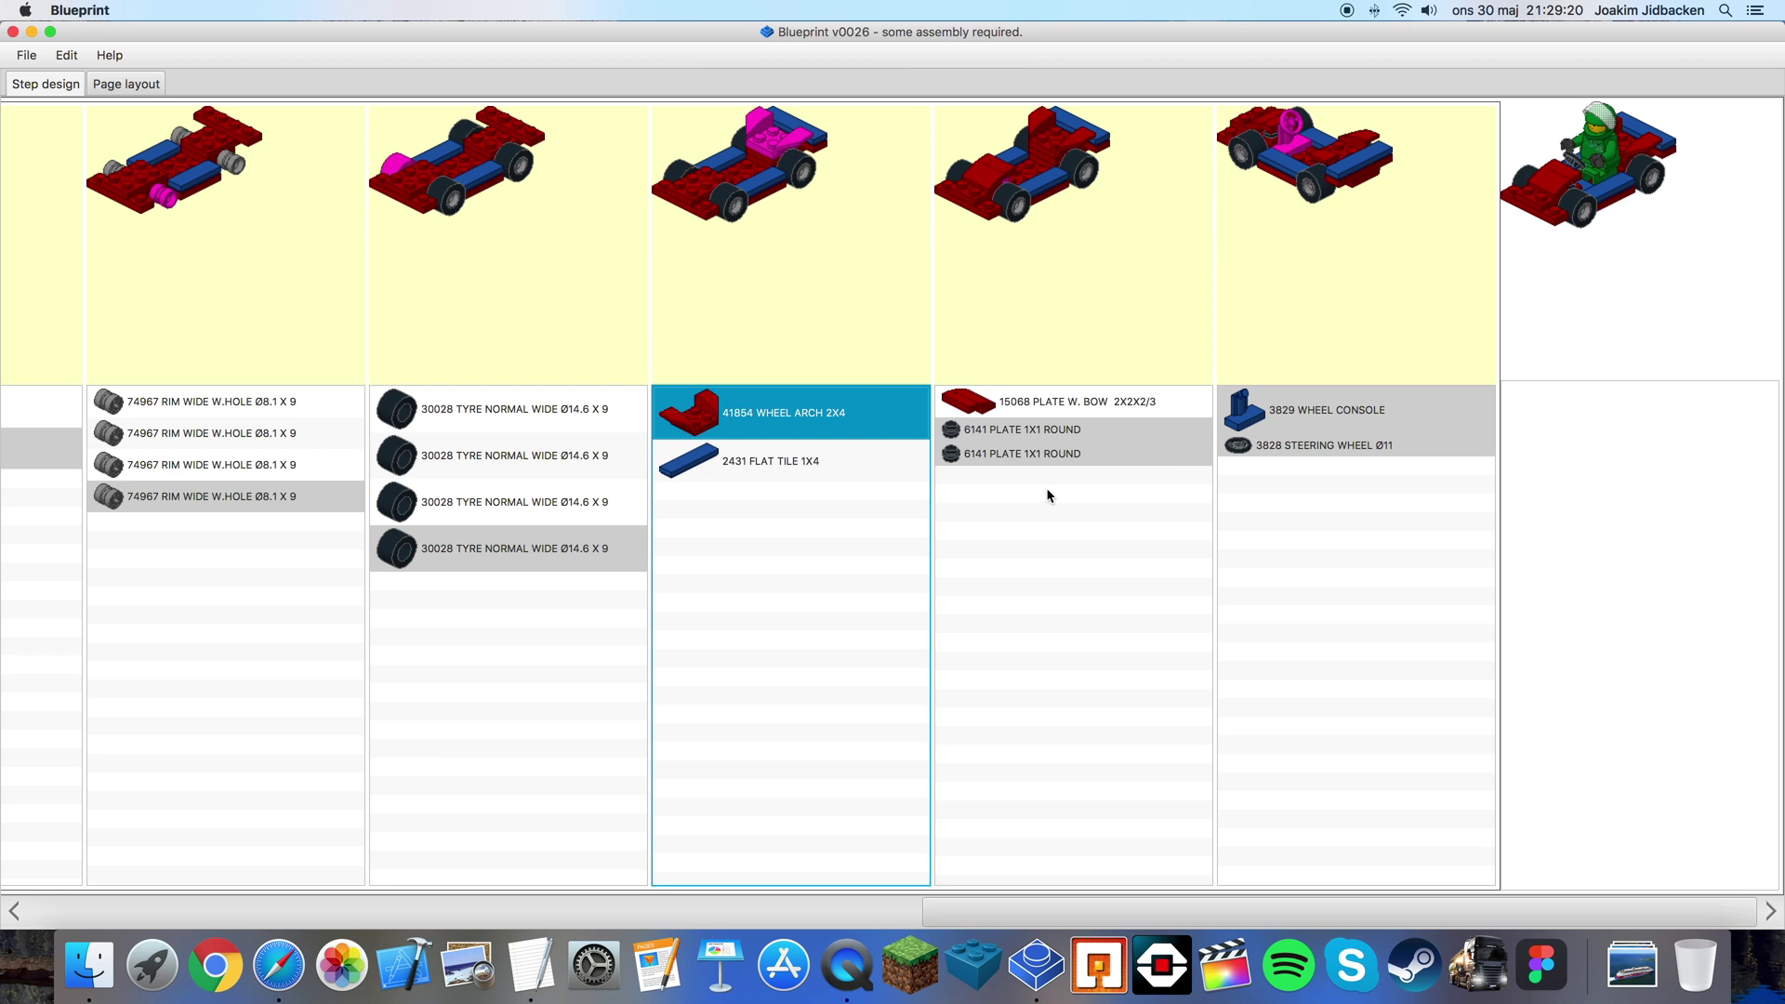
- Create a pink submodel step and move the bow plate and round plates into it
right_click(1047, 304)
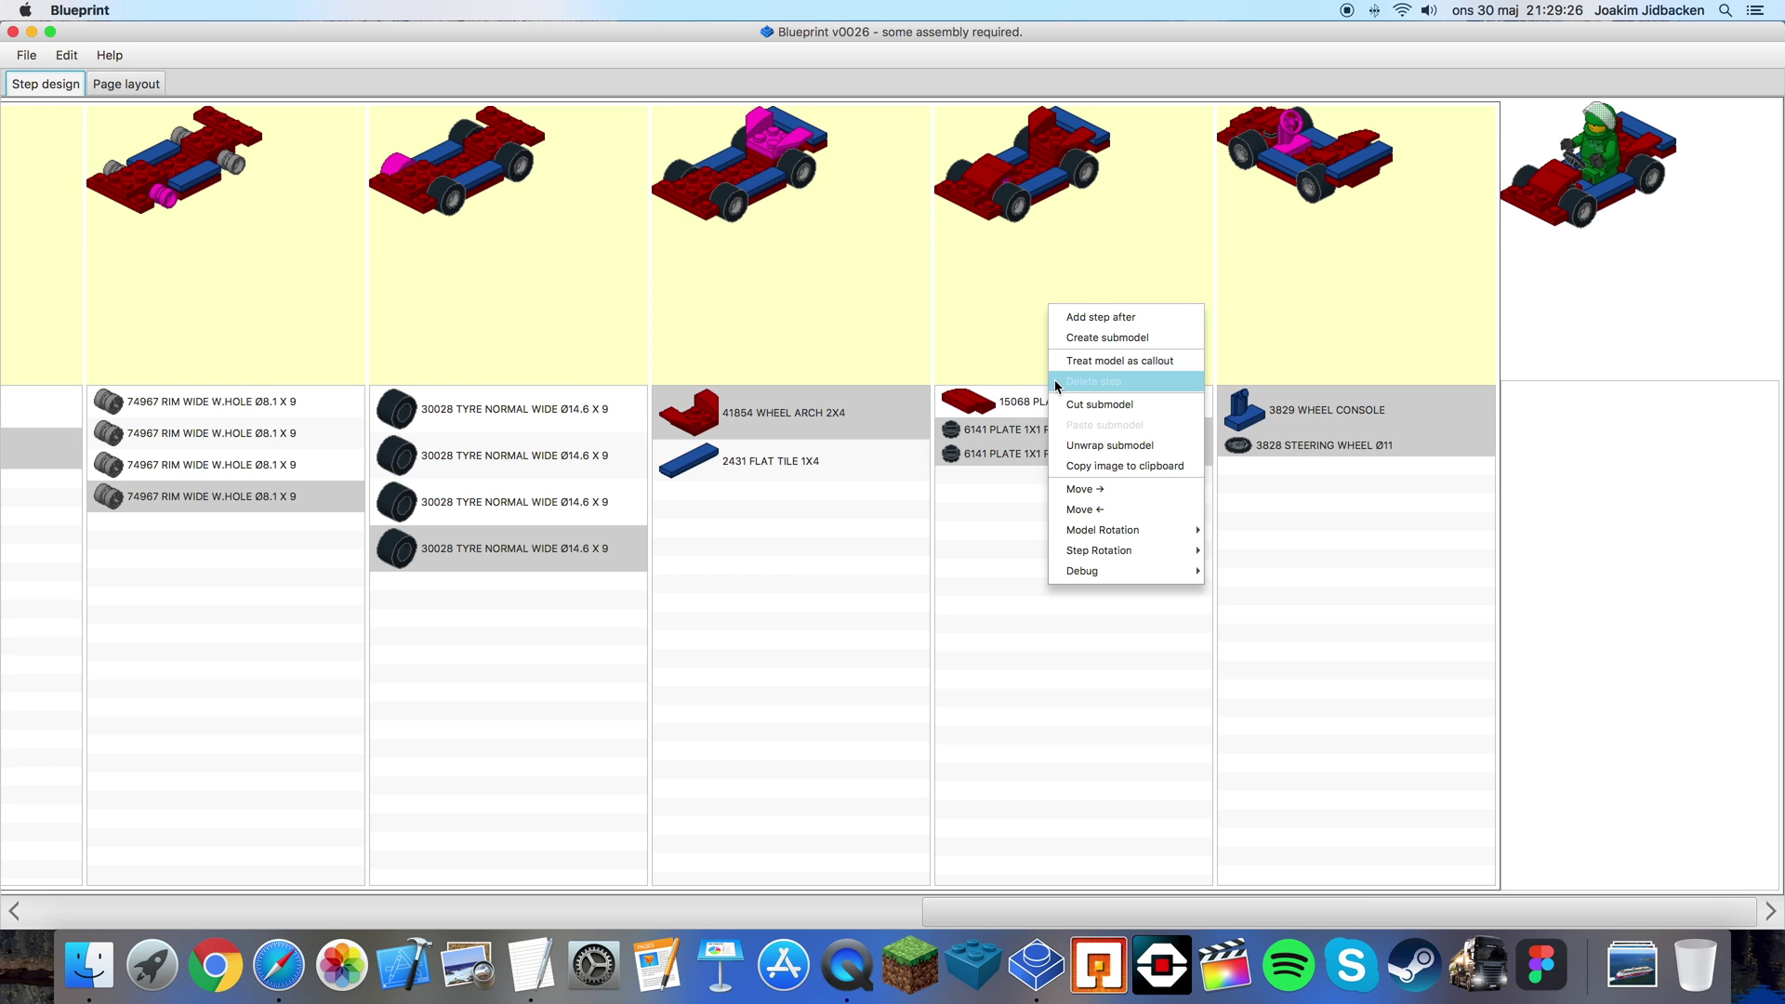
click(1094, 338)
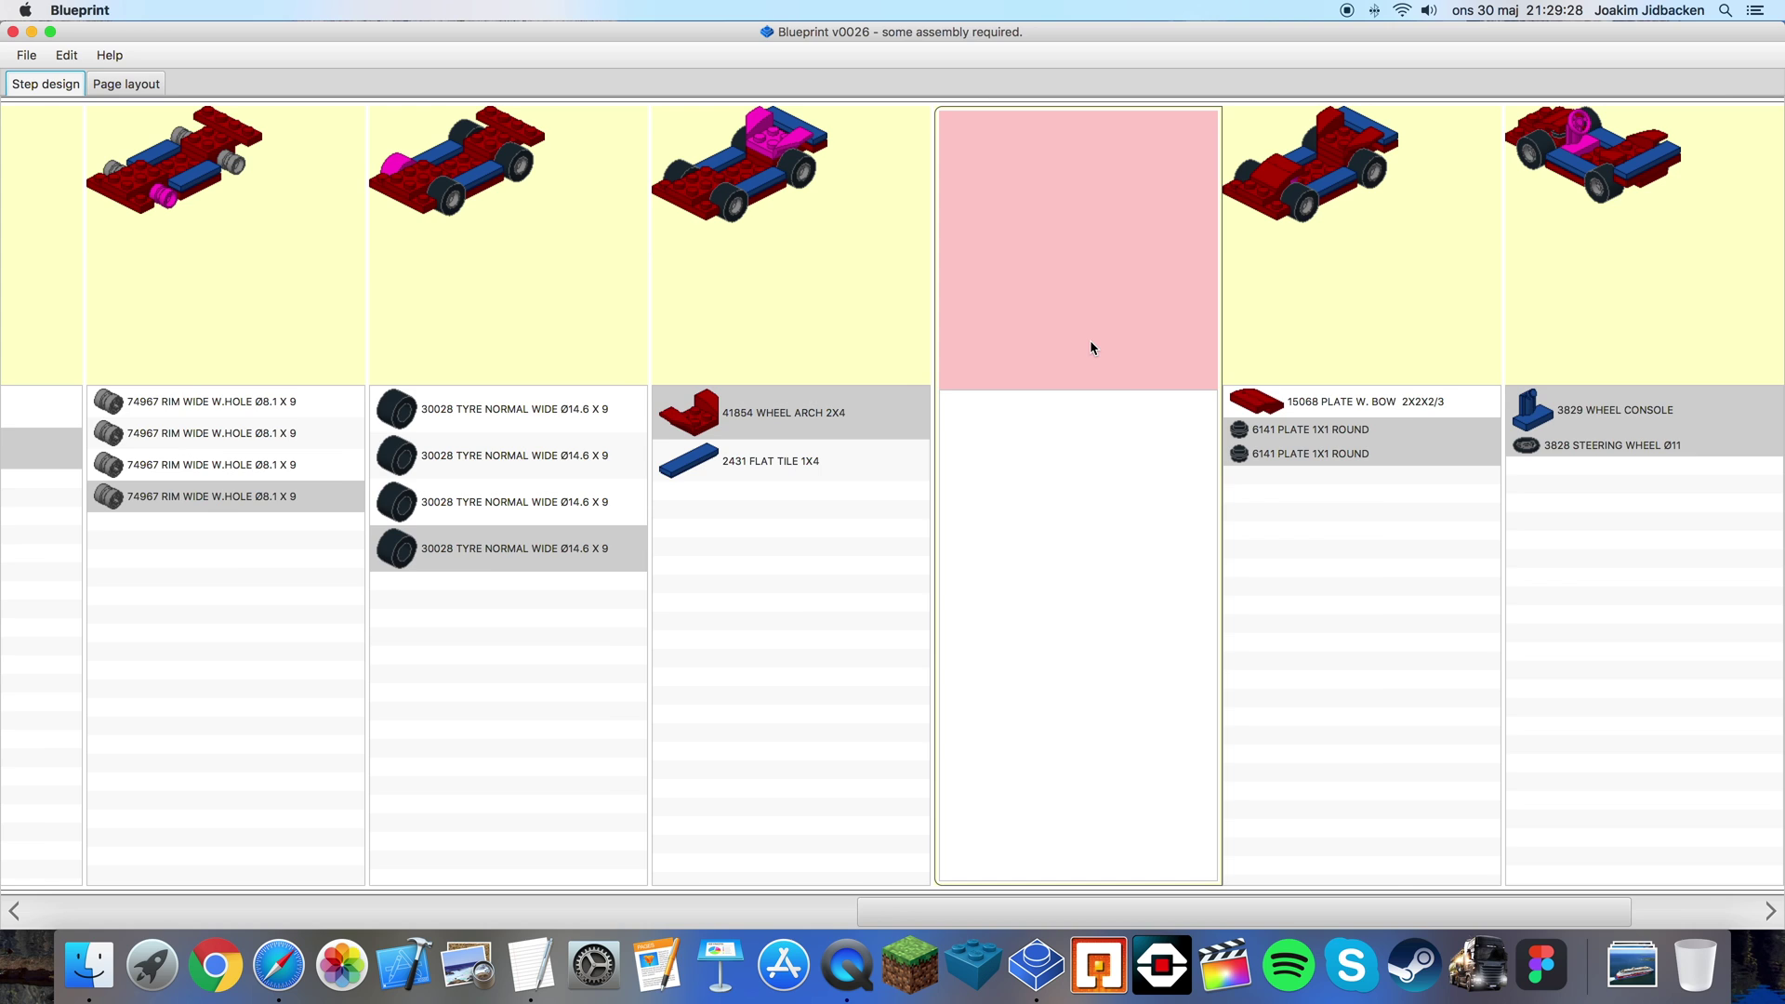
scroll(1066, 331, right, 5)
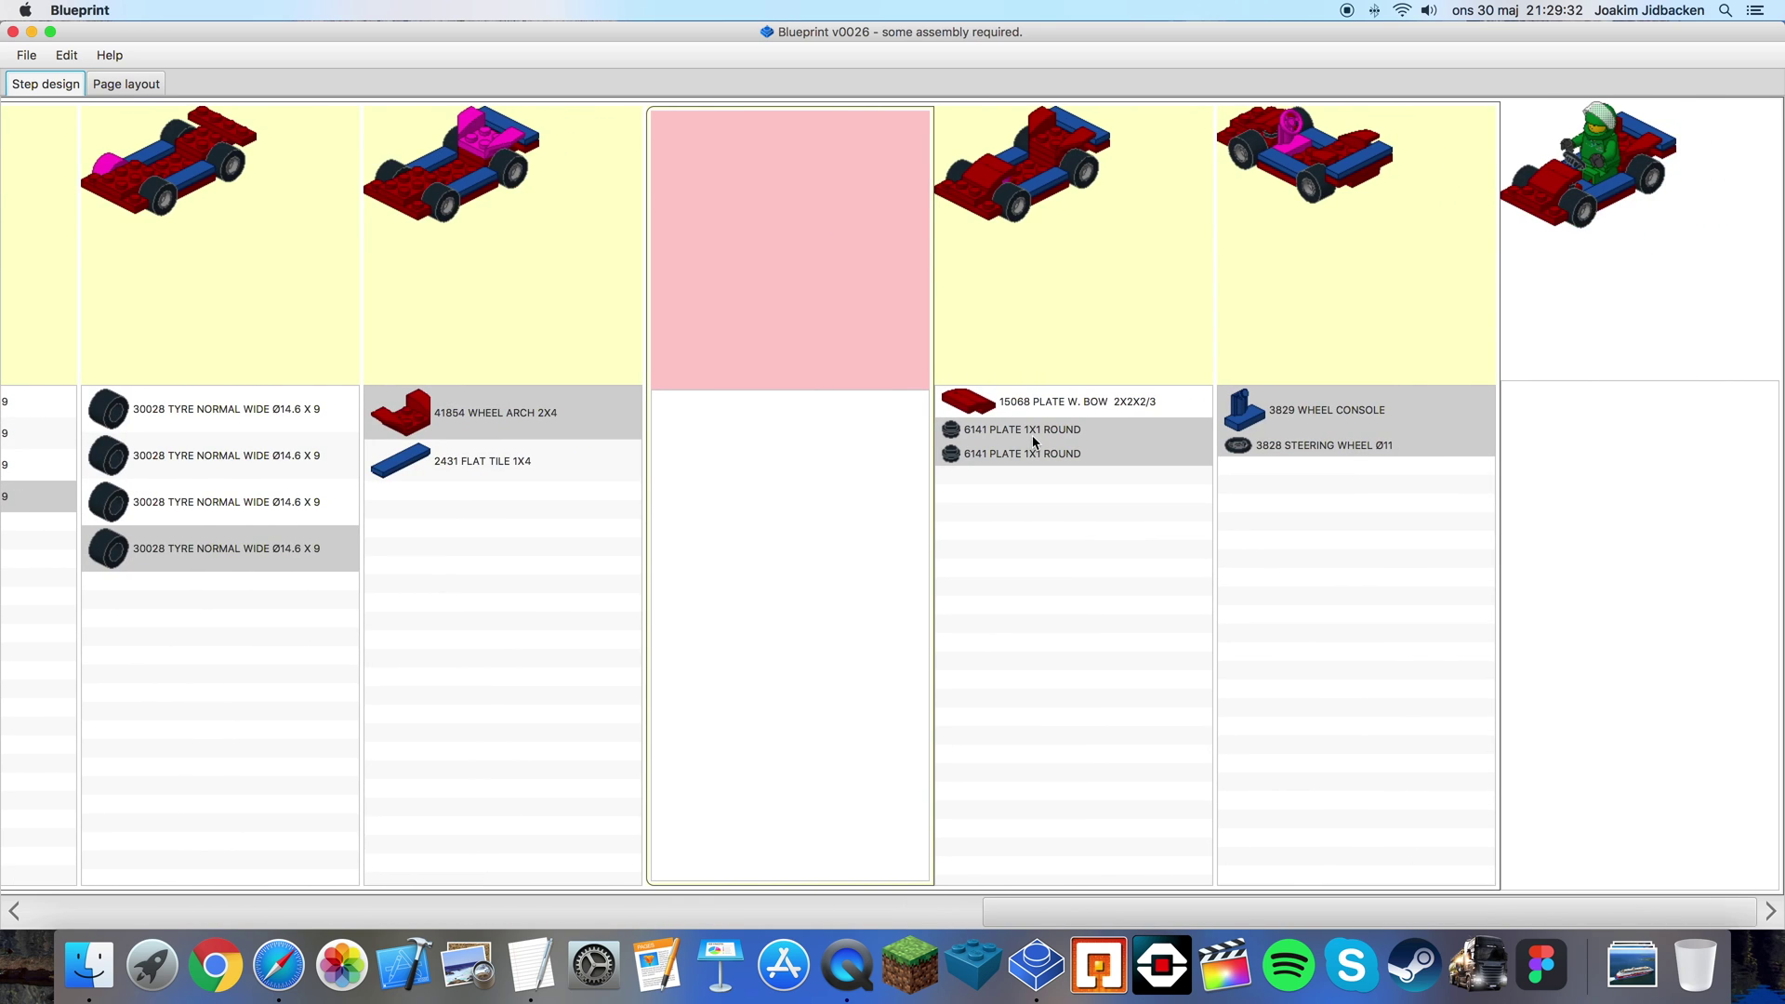
drag(1038, 415, 784, 489)
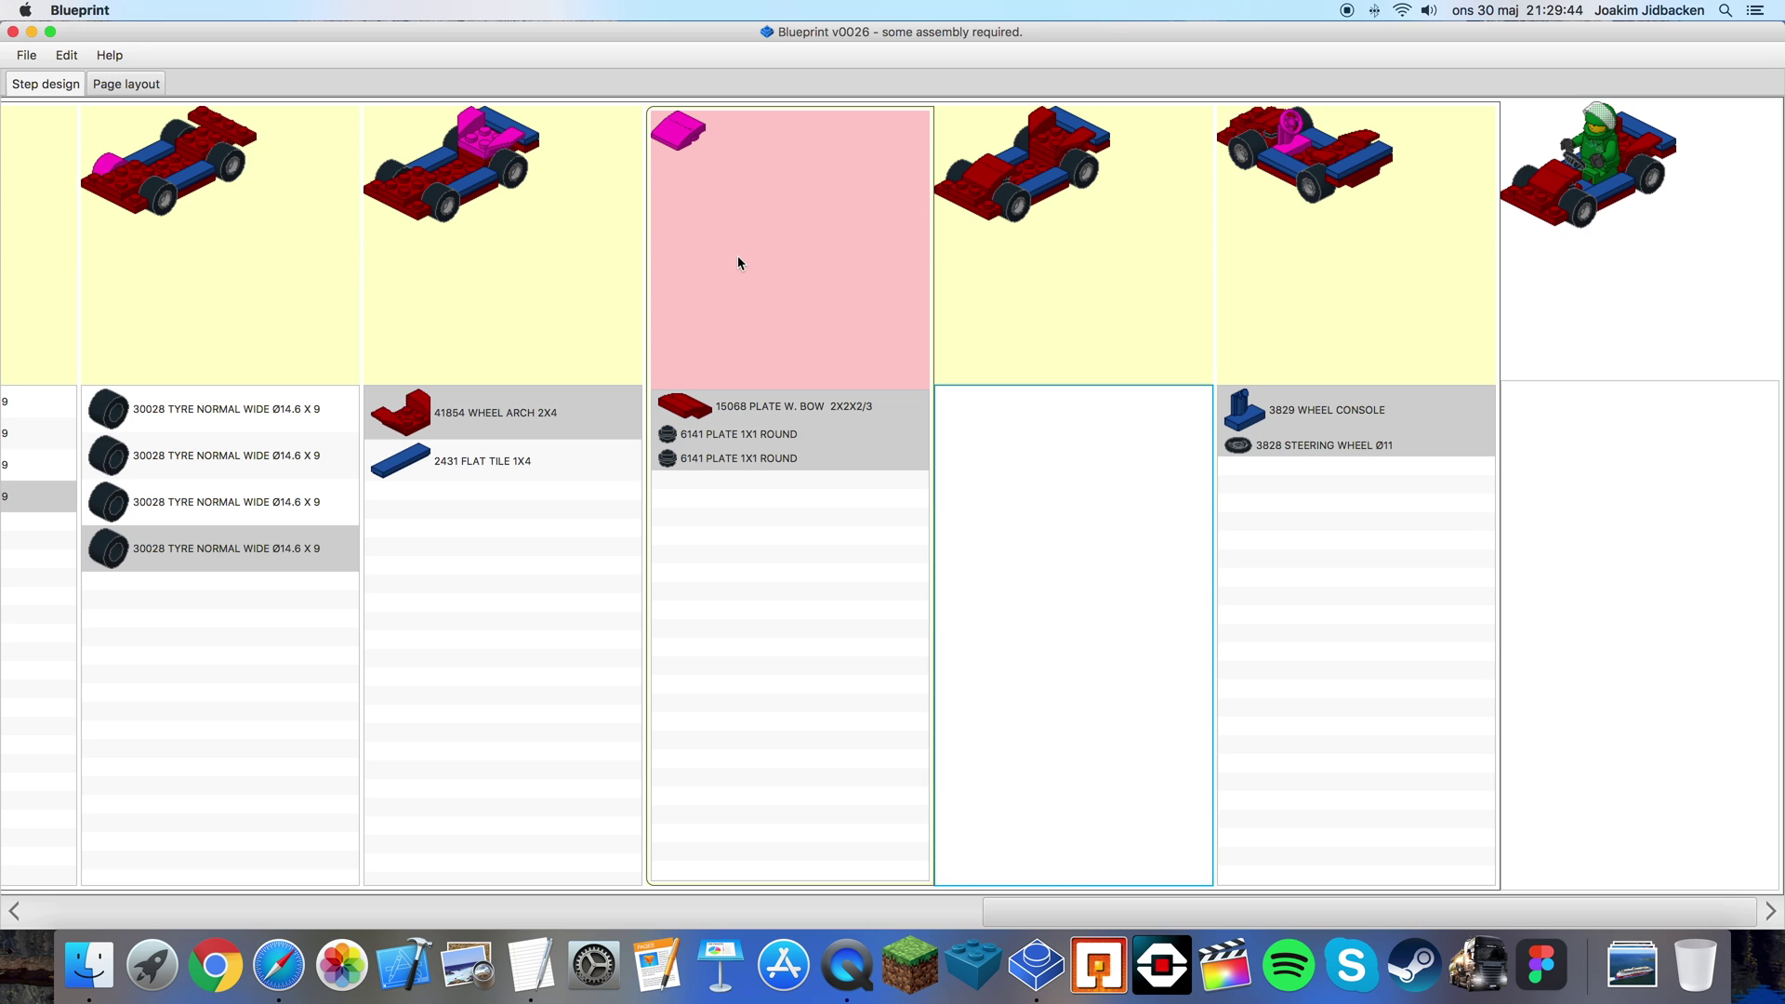
click(738, 255)
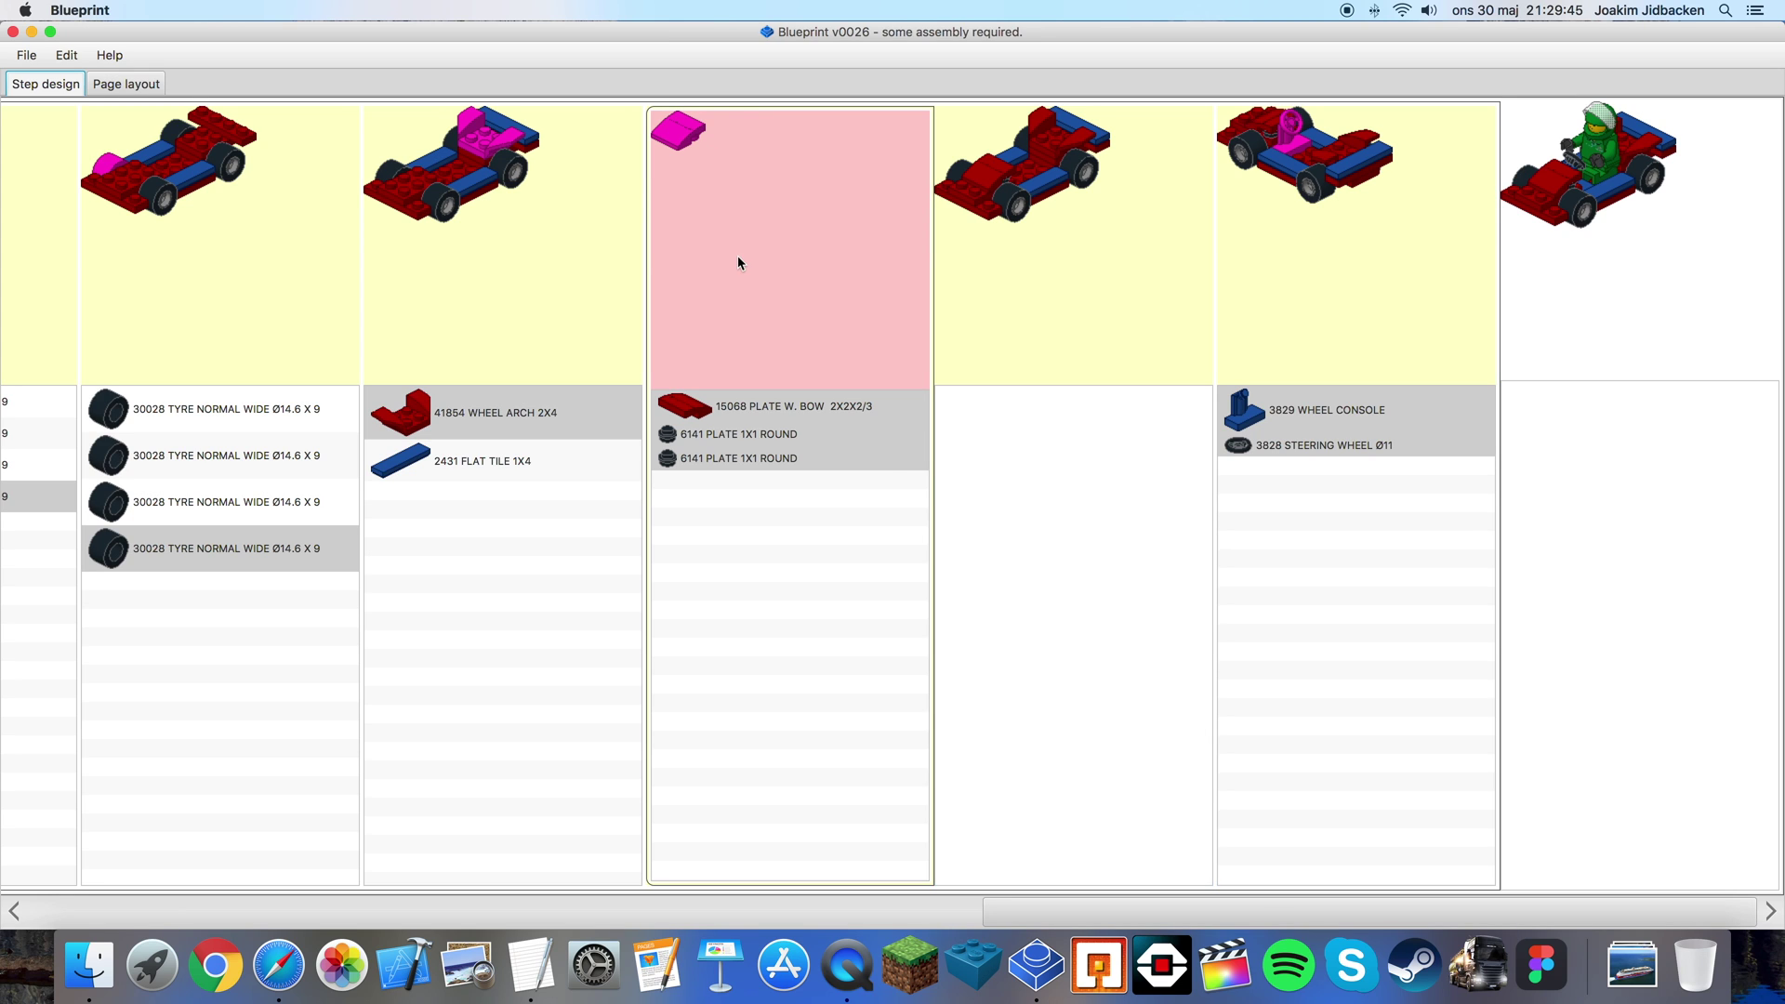
- Rotate the pink submodel step's view upward twice with Step Rotation ↑
right_click(735, 285)
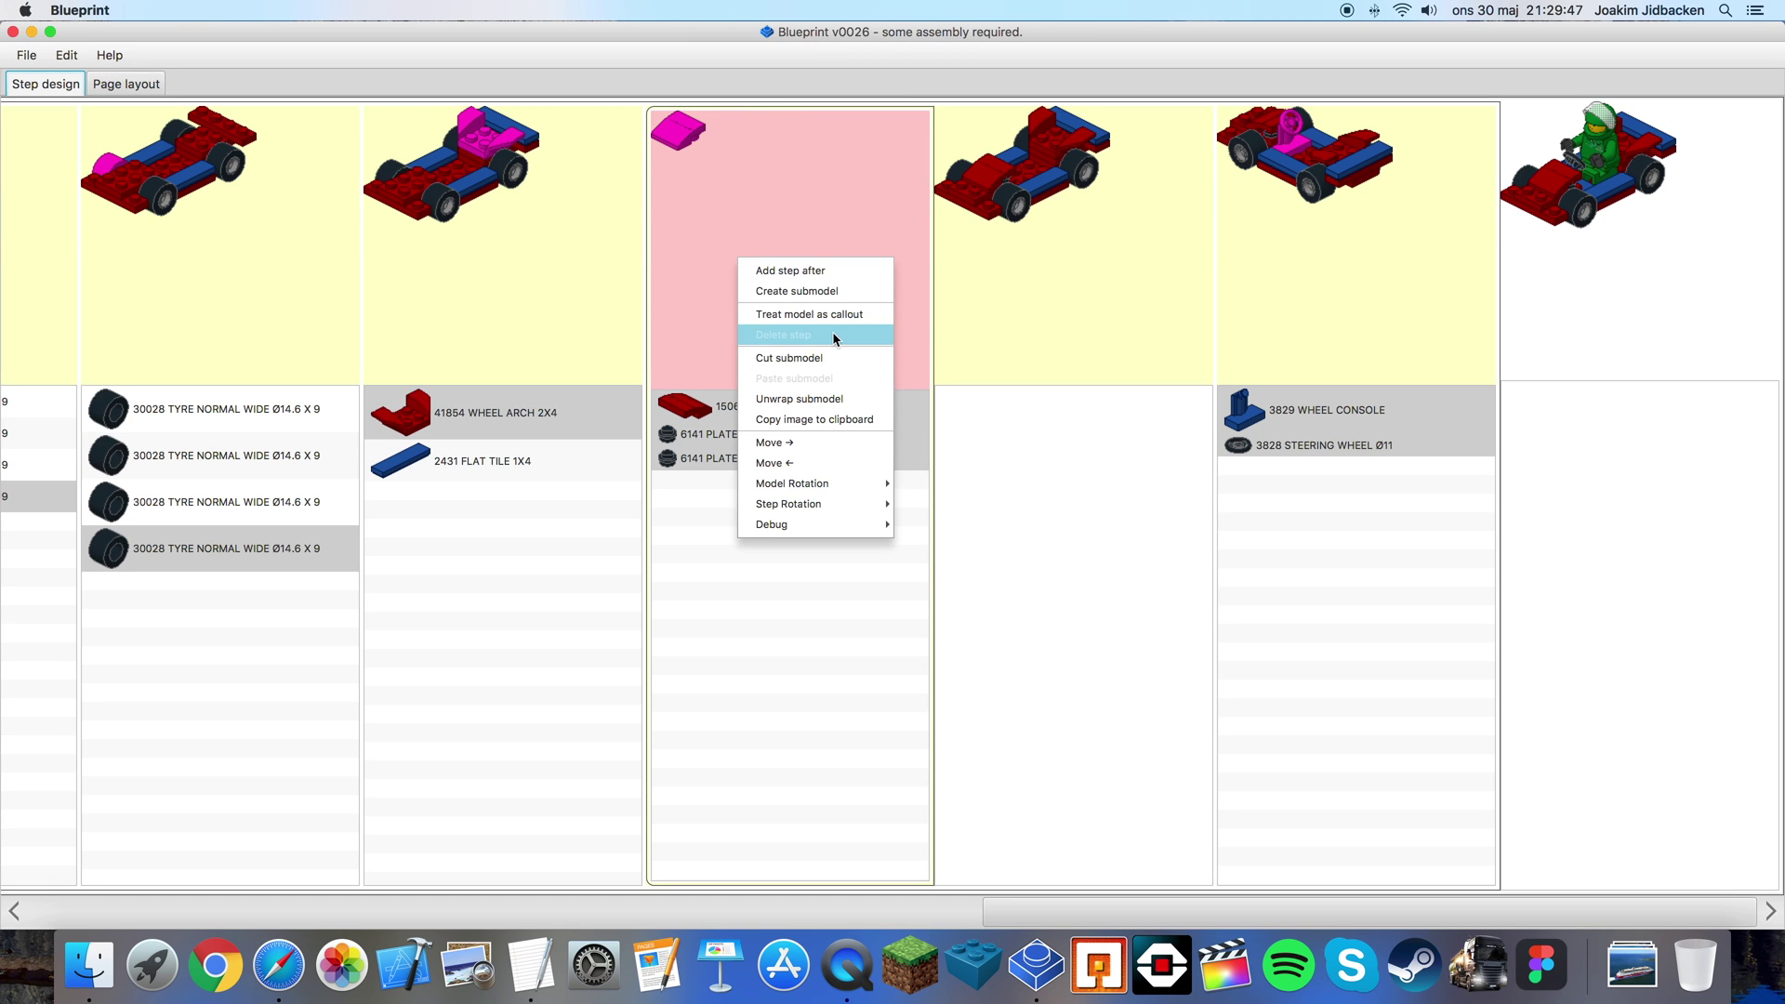
mouse_move(822, 507)
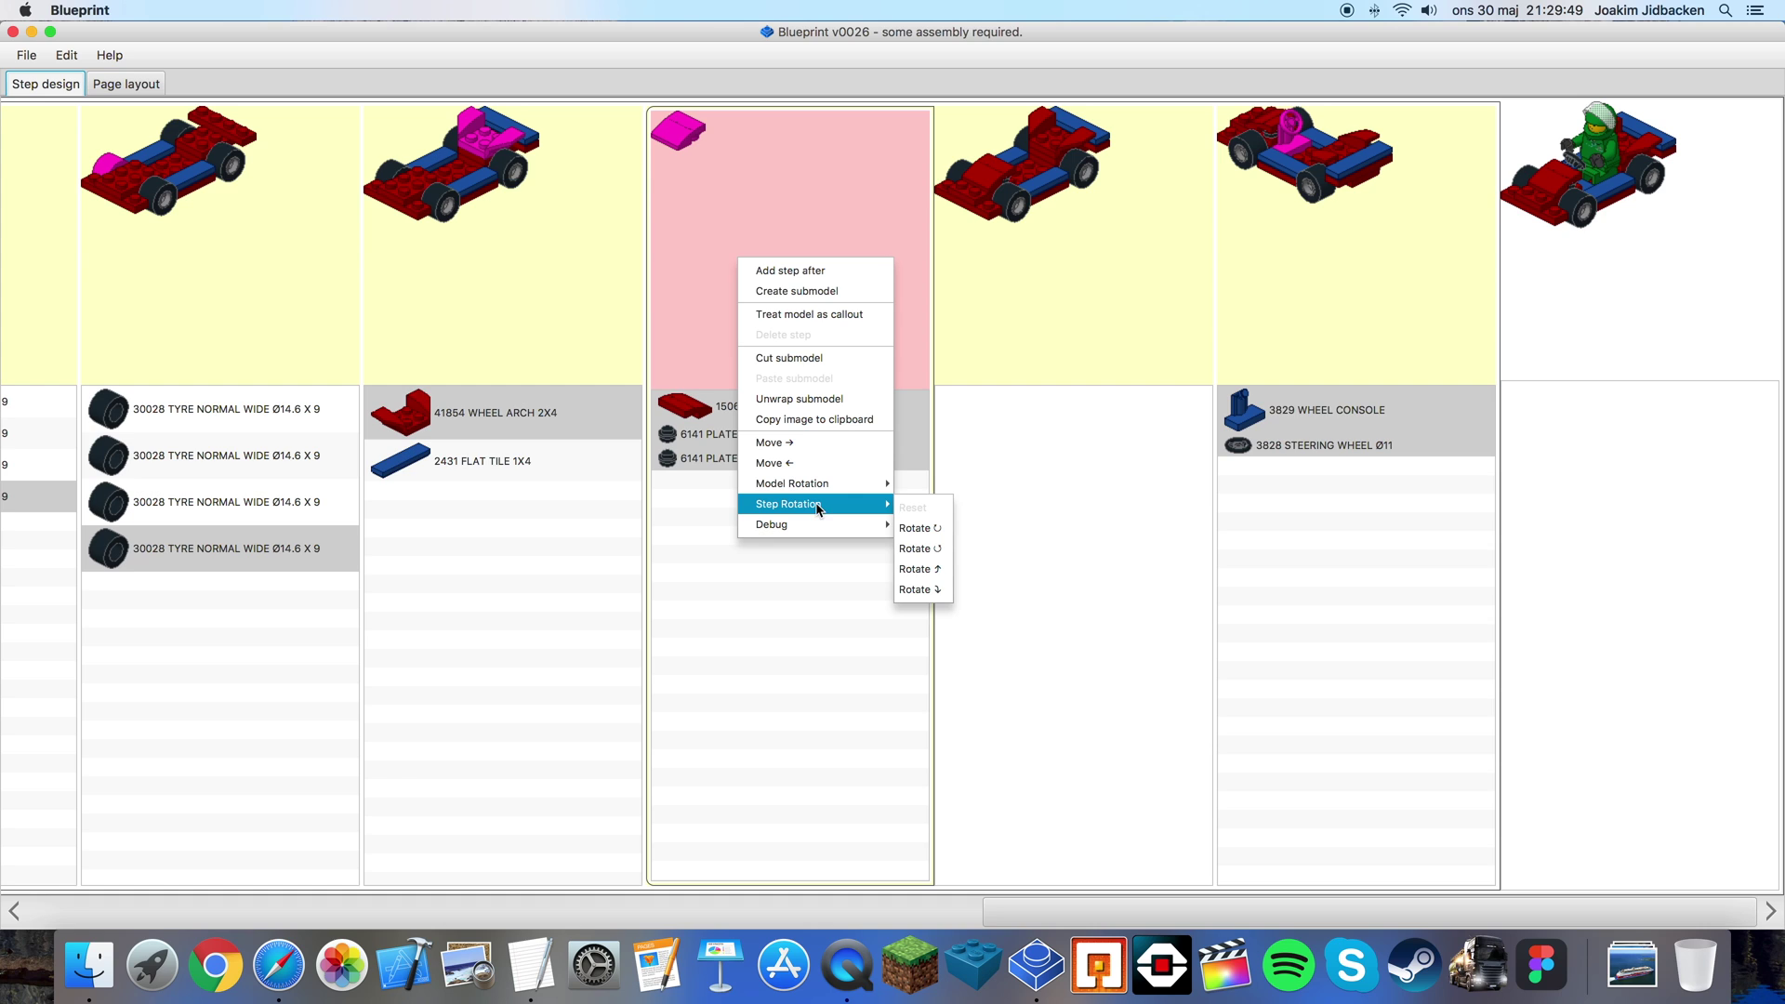
click(916, 569)
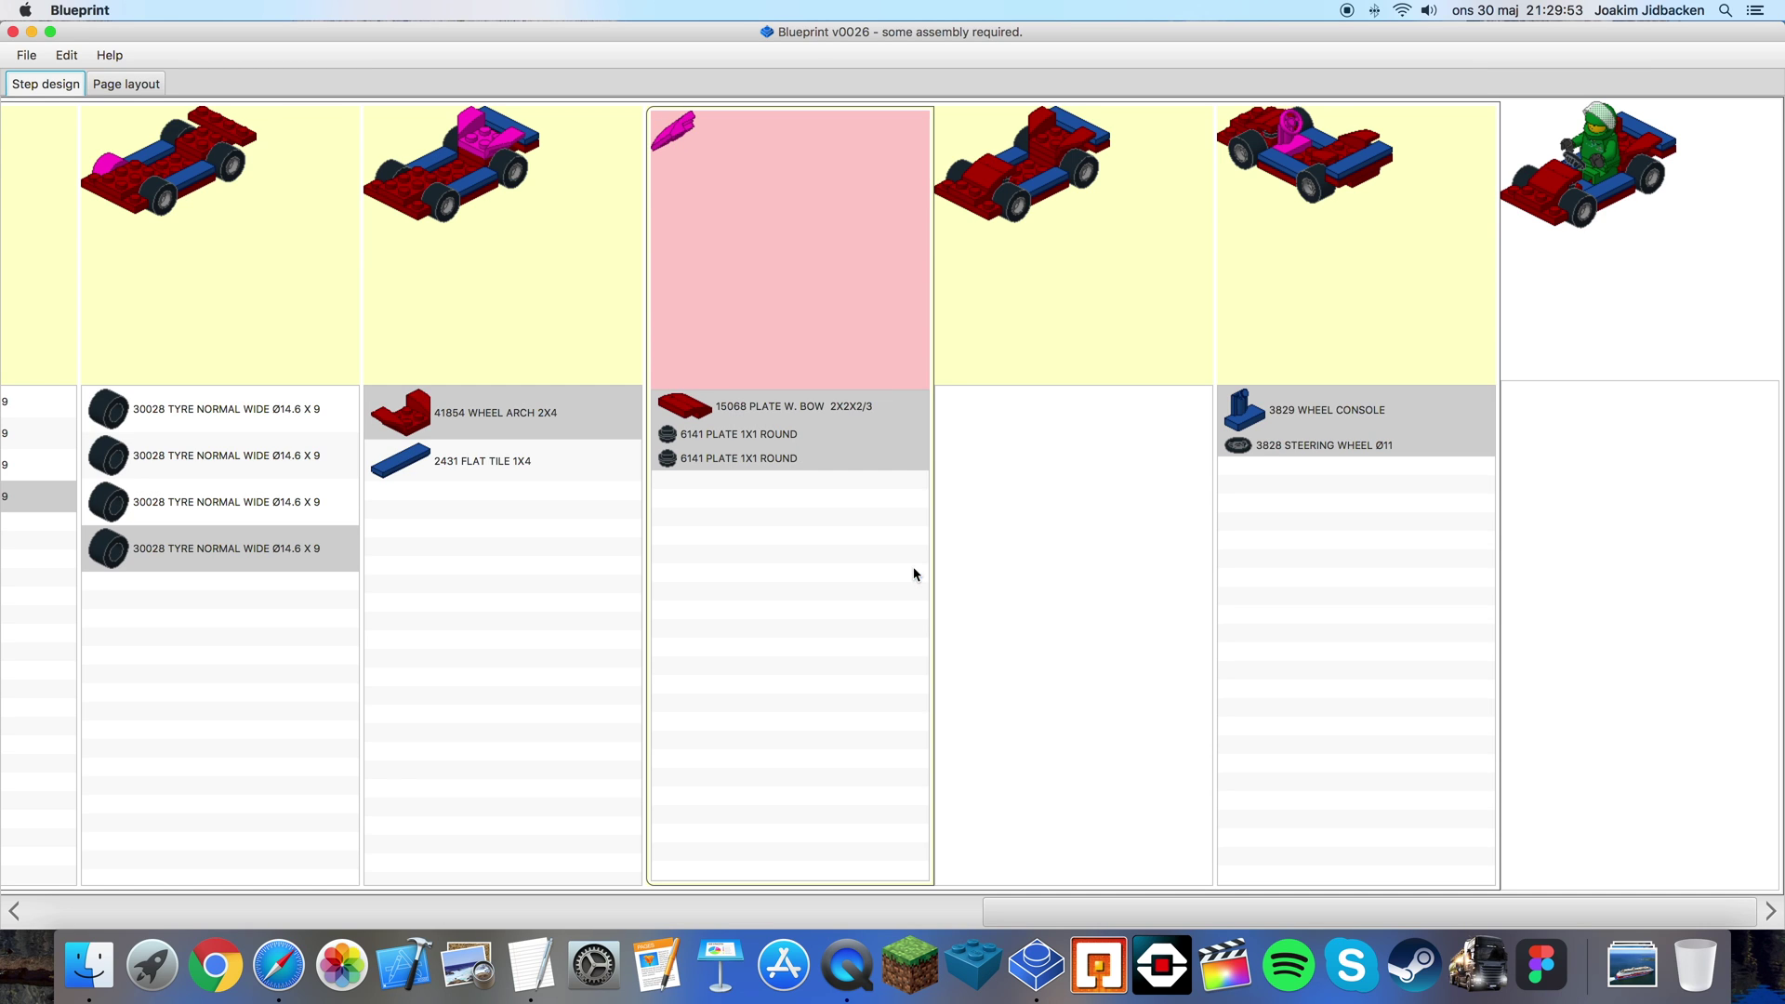
right_click(803, 354)
mouse_move(912, 596)
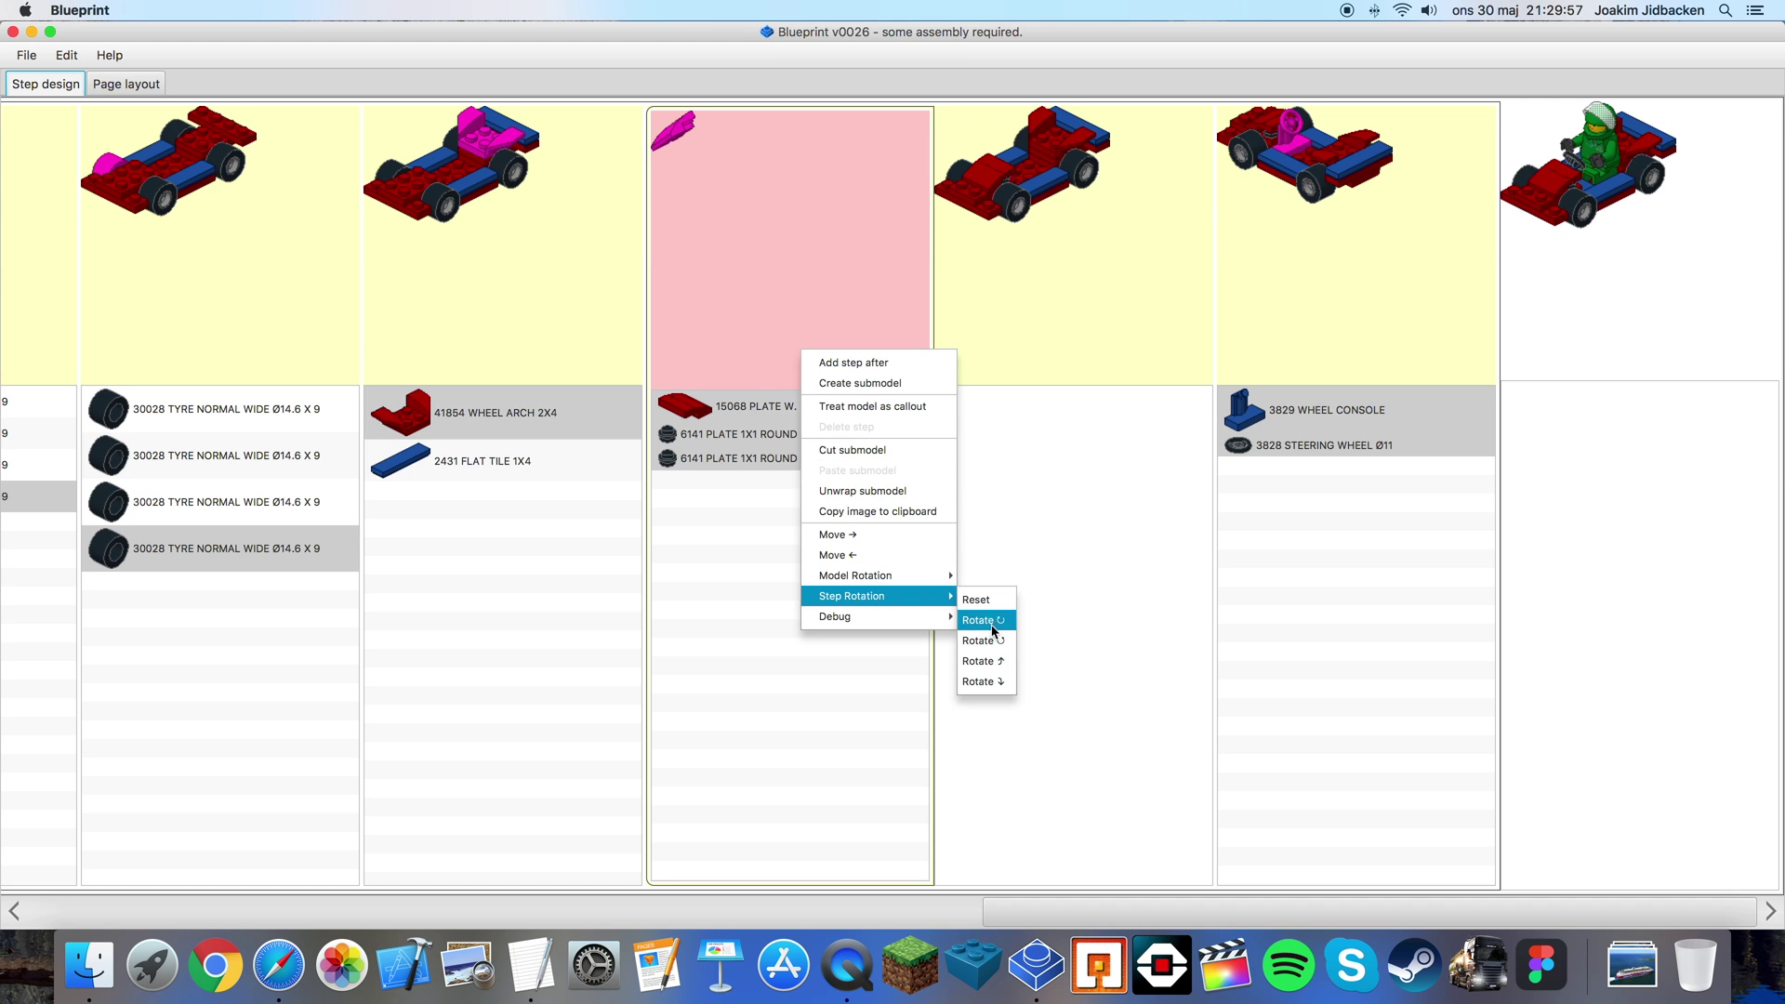
click(984, 662)
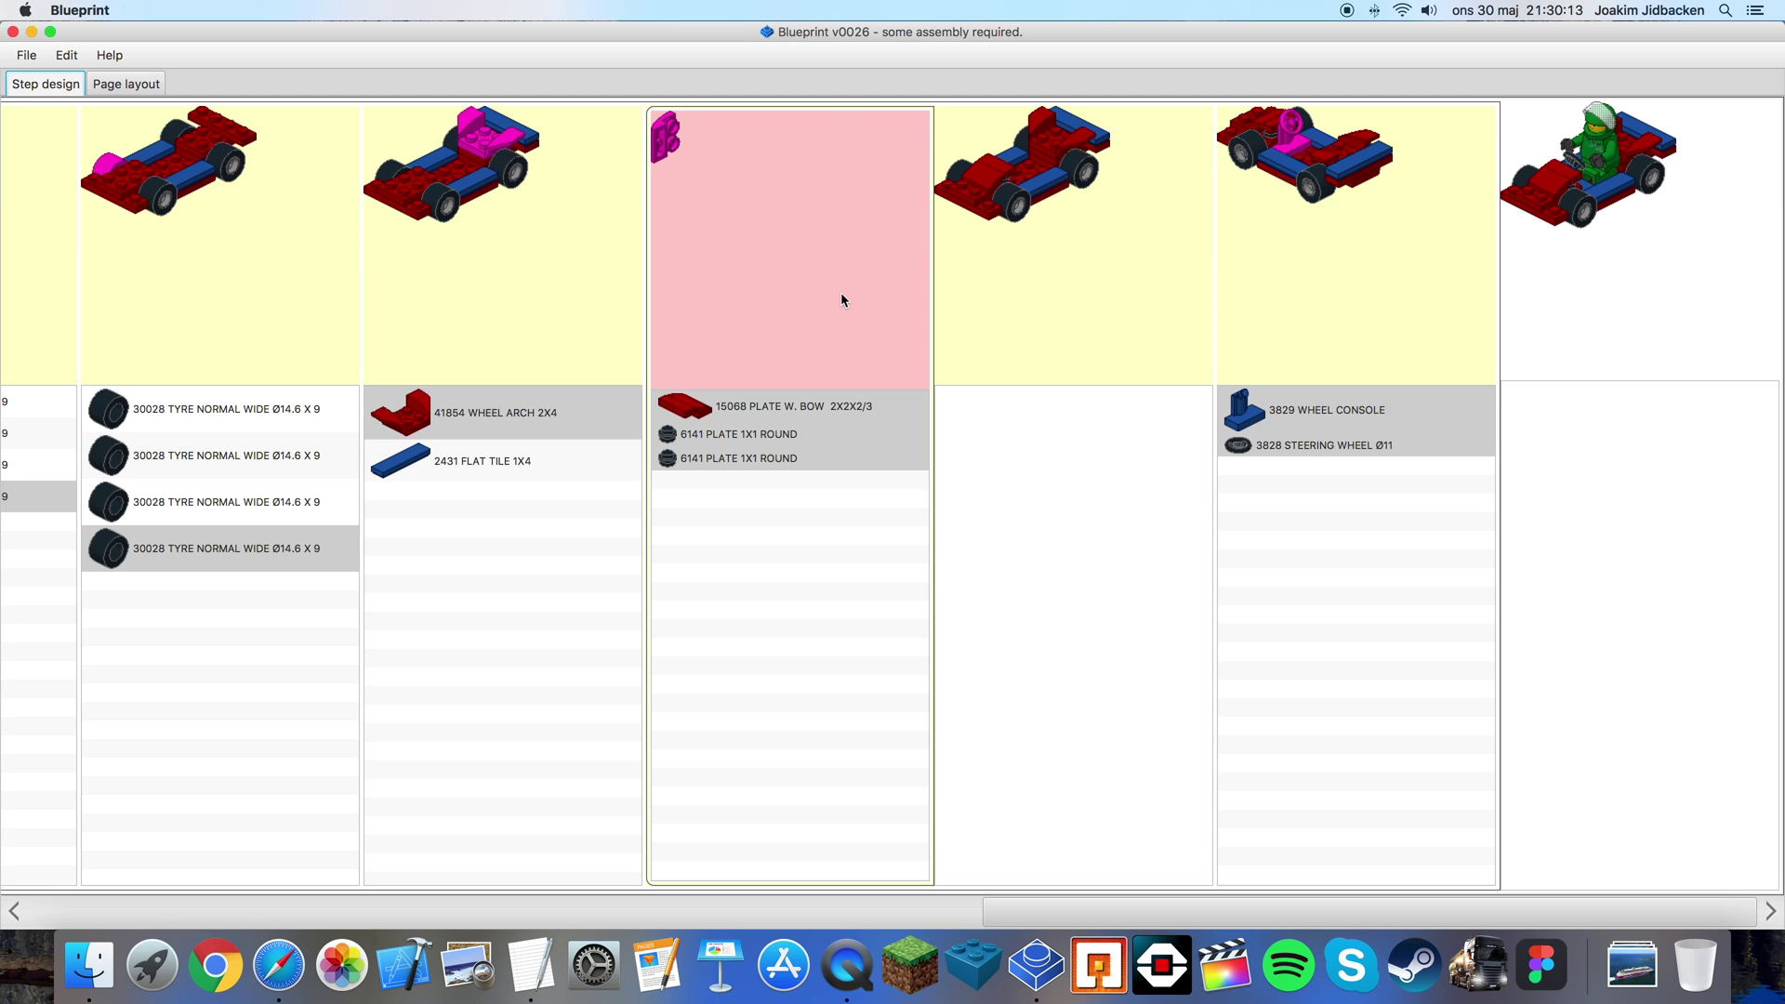
- Mark the submodel as a callout and switch to the Page layout view
right_click(776, 289)
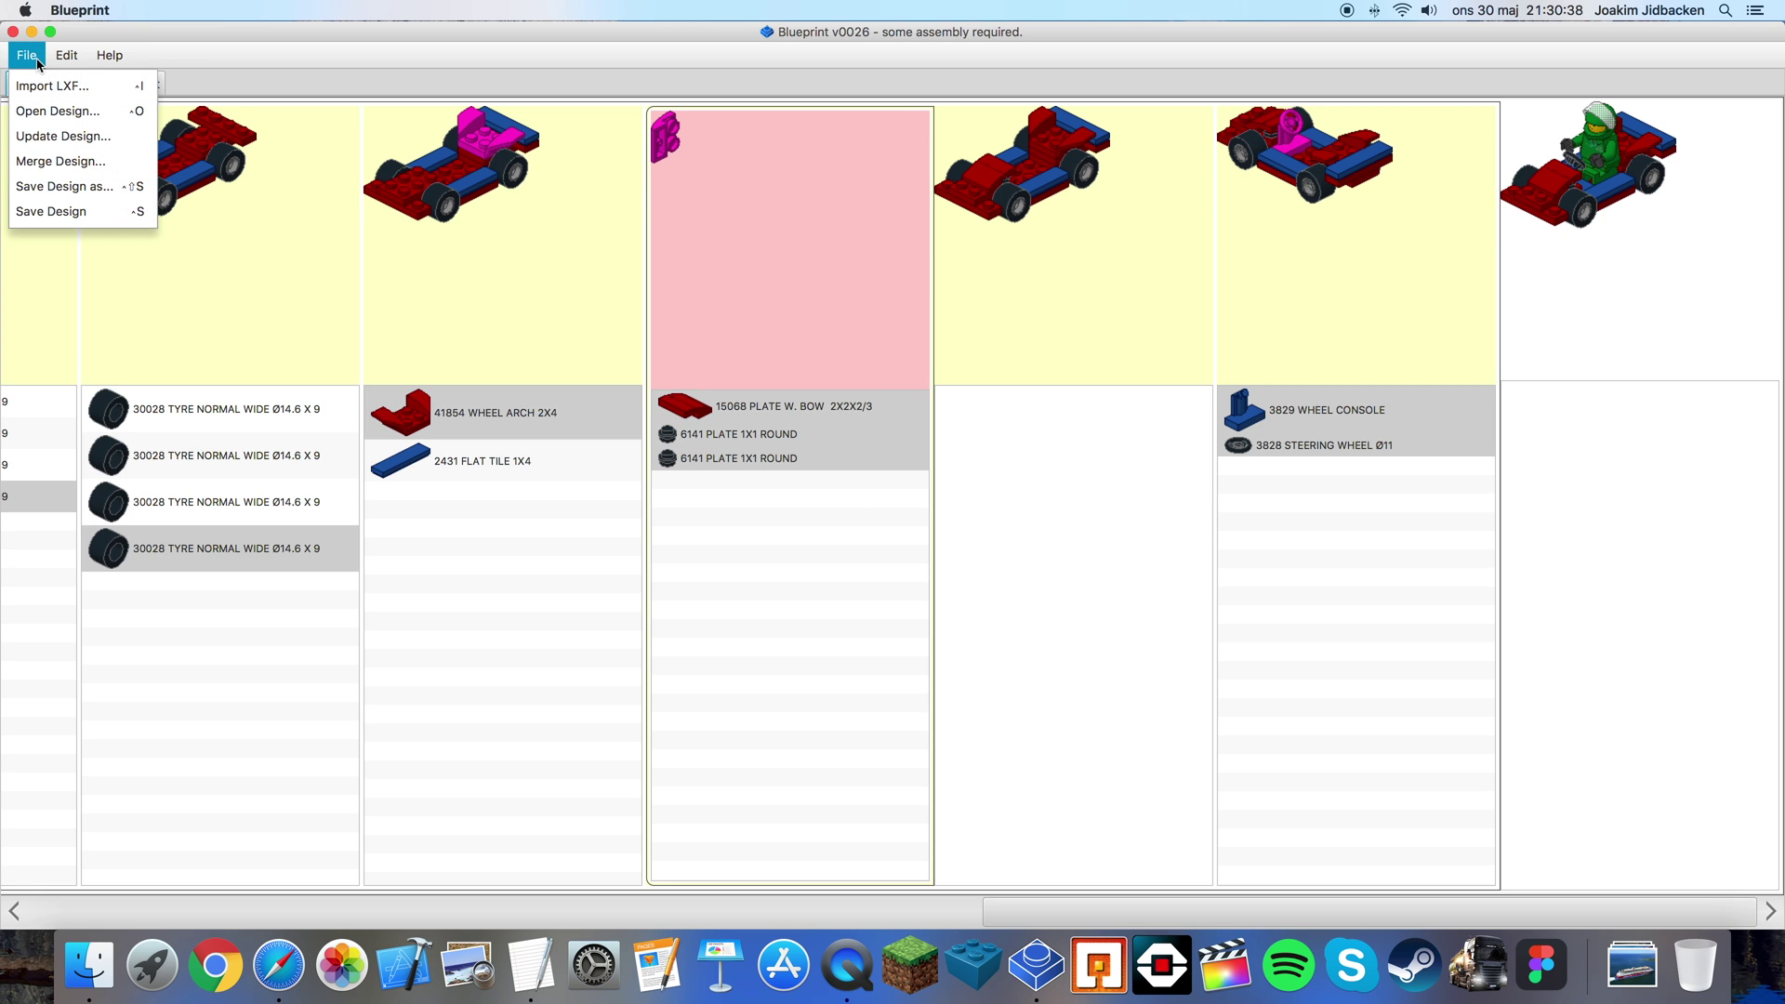
click(39, 59)
click(59, 57)
click(59, 57)
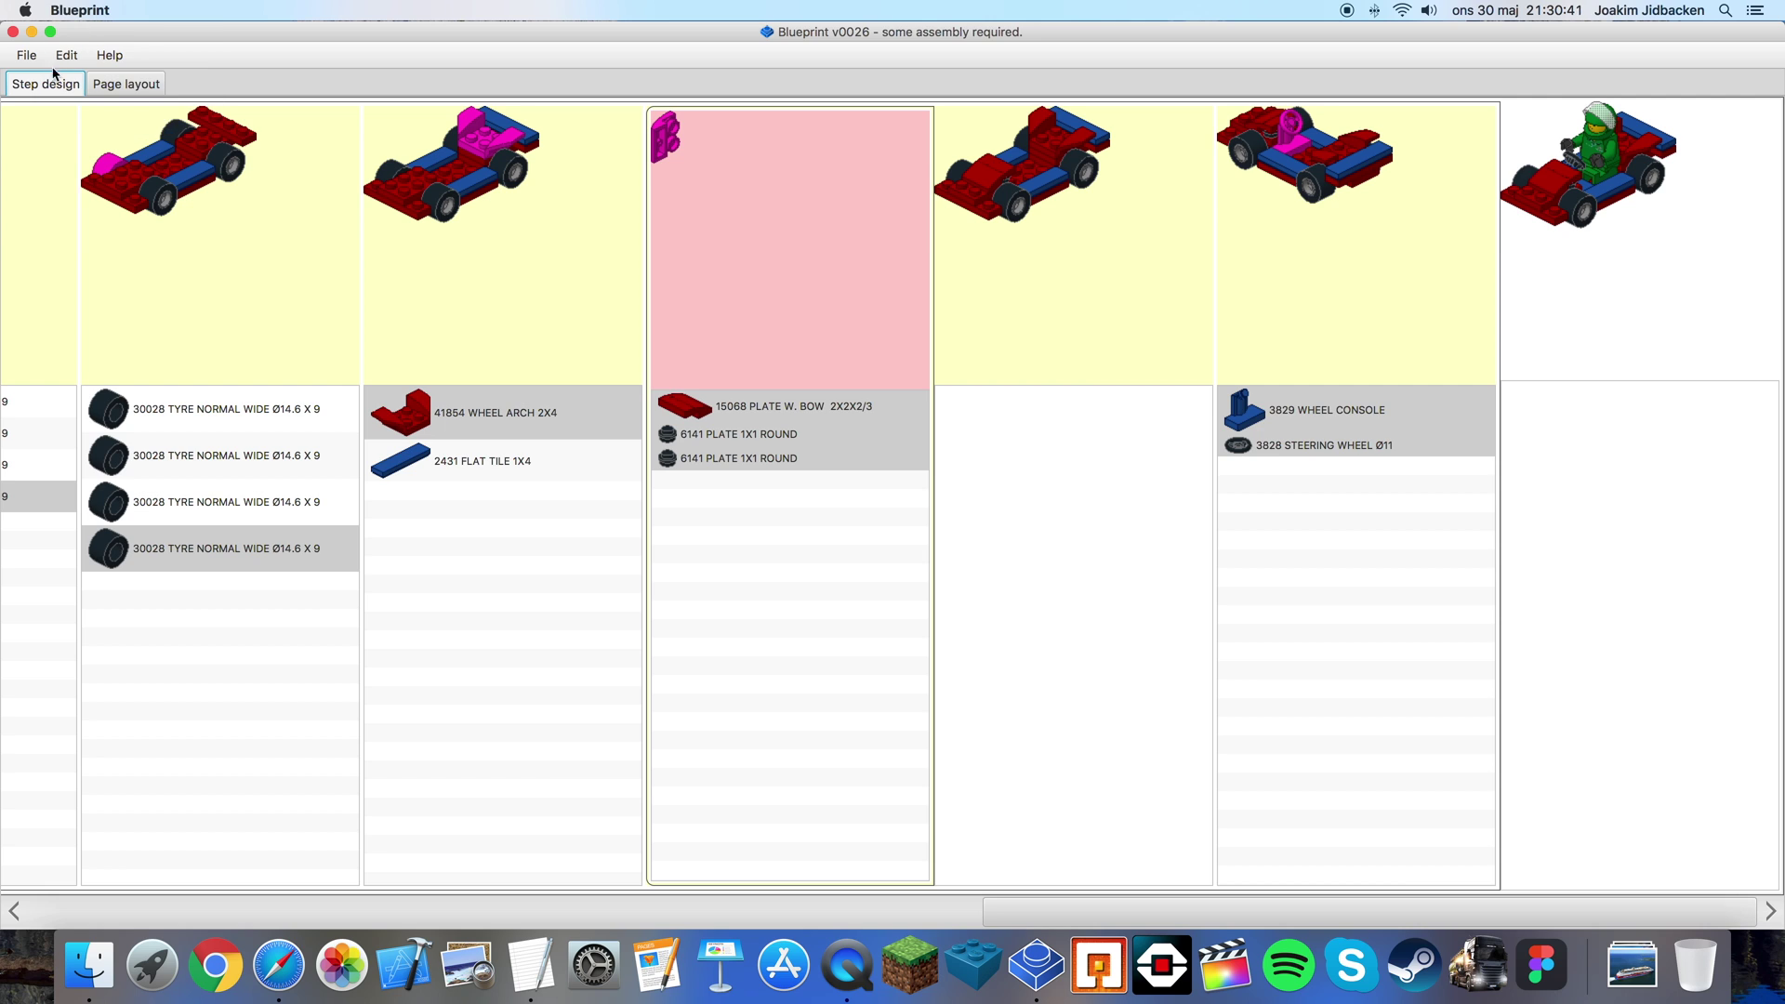
click(133, 89)
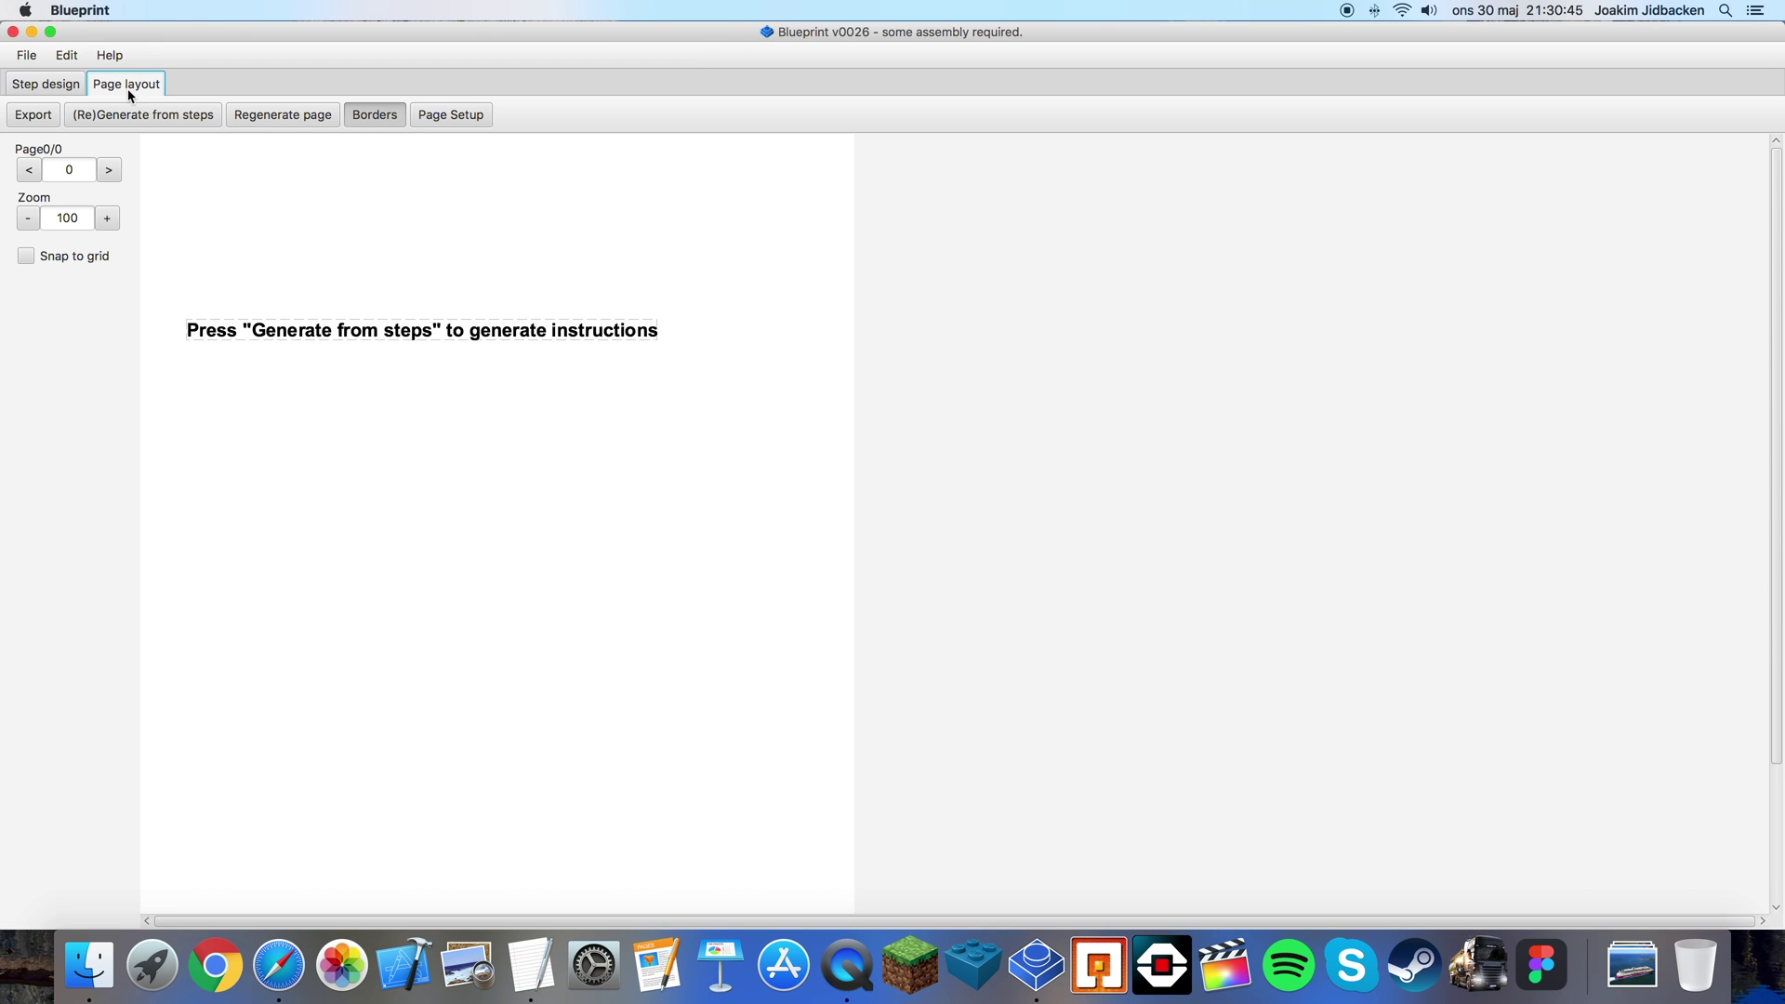
- Generate the 5 instruction pages and view page 2 down to step 8's callout
click(180, 124)
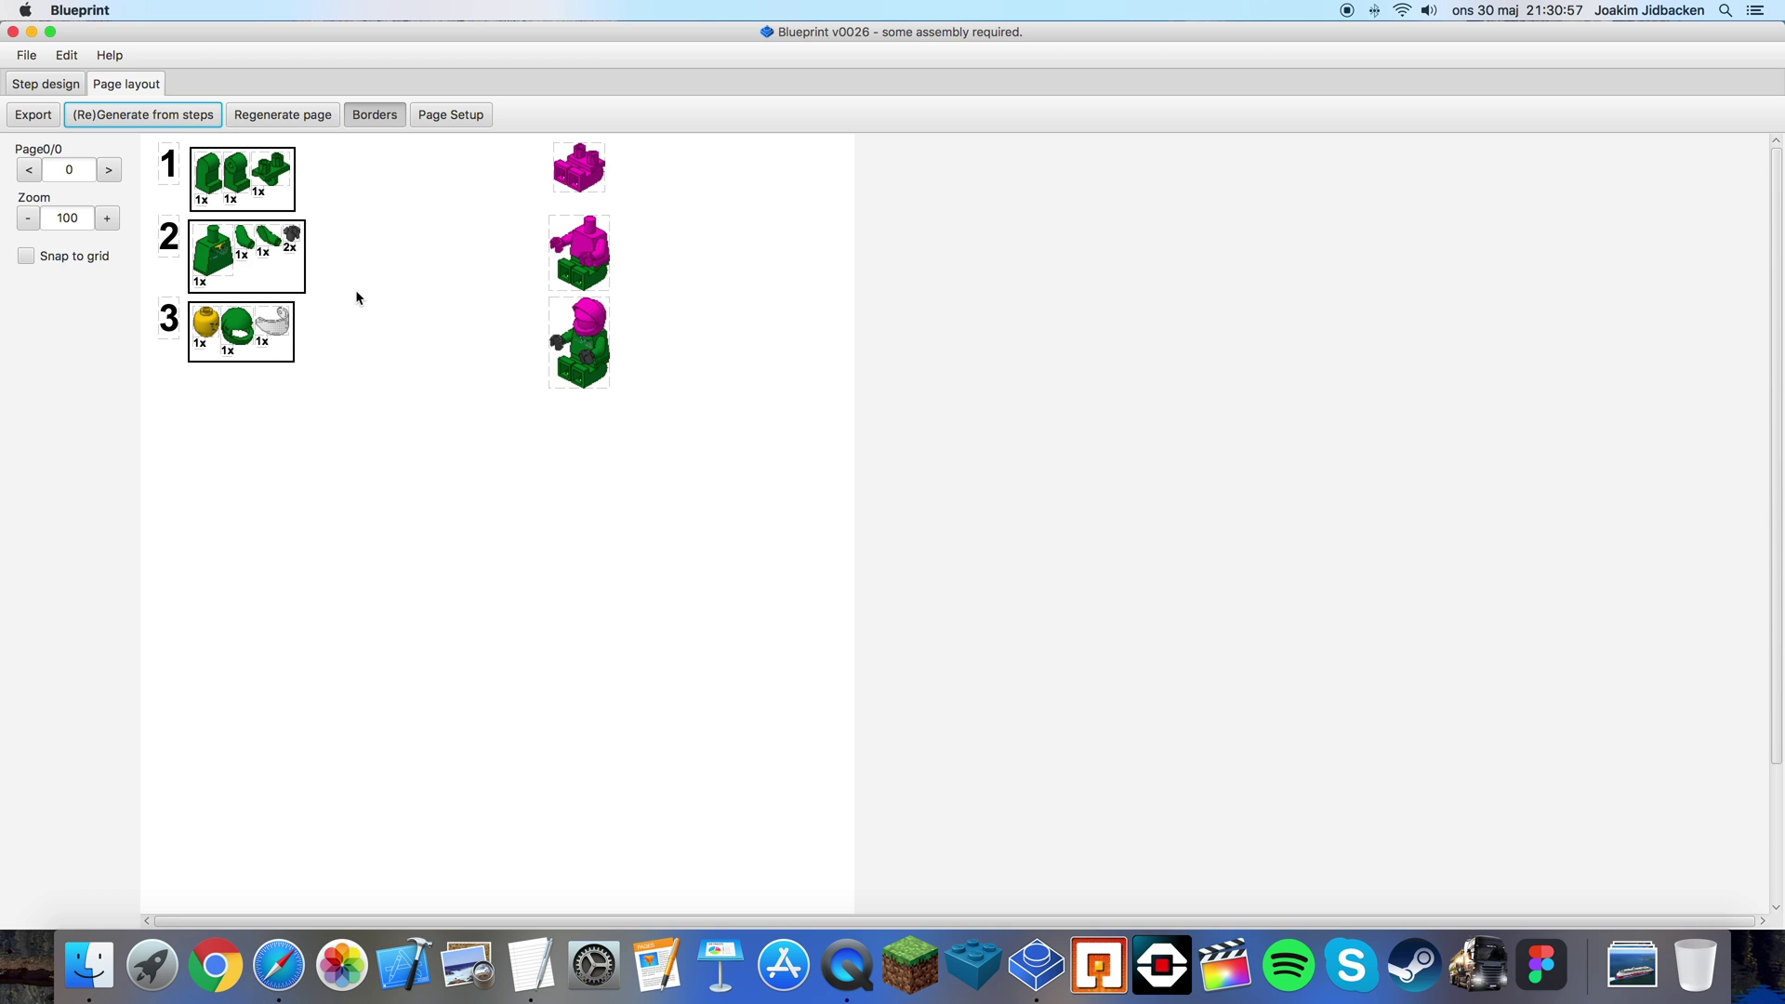
click(212, 113)
click(109, 170)
click(108, 171)
click(109, 172)
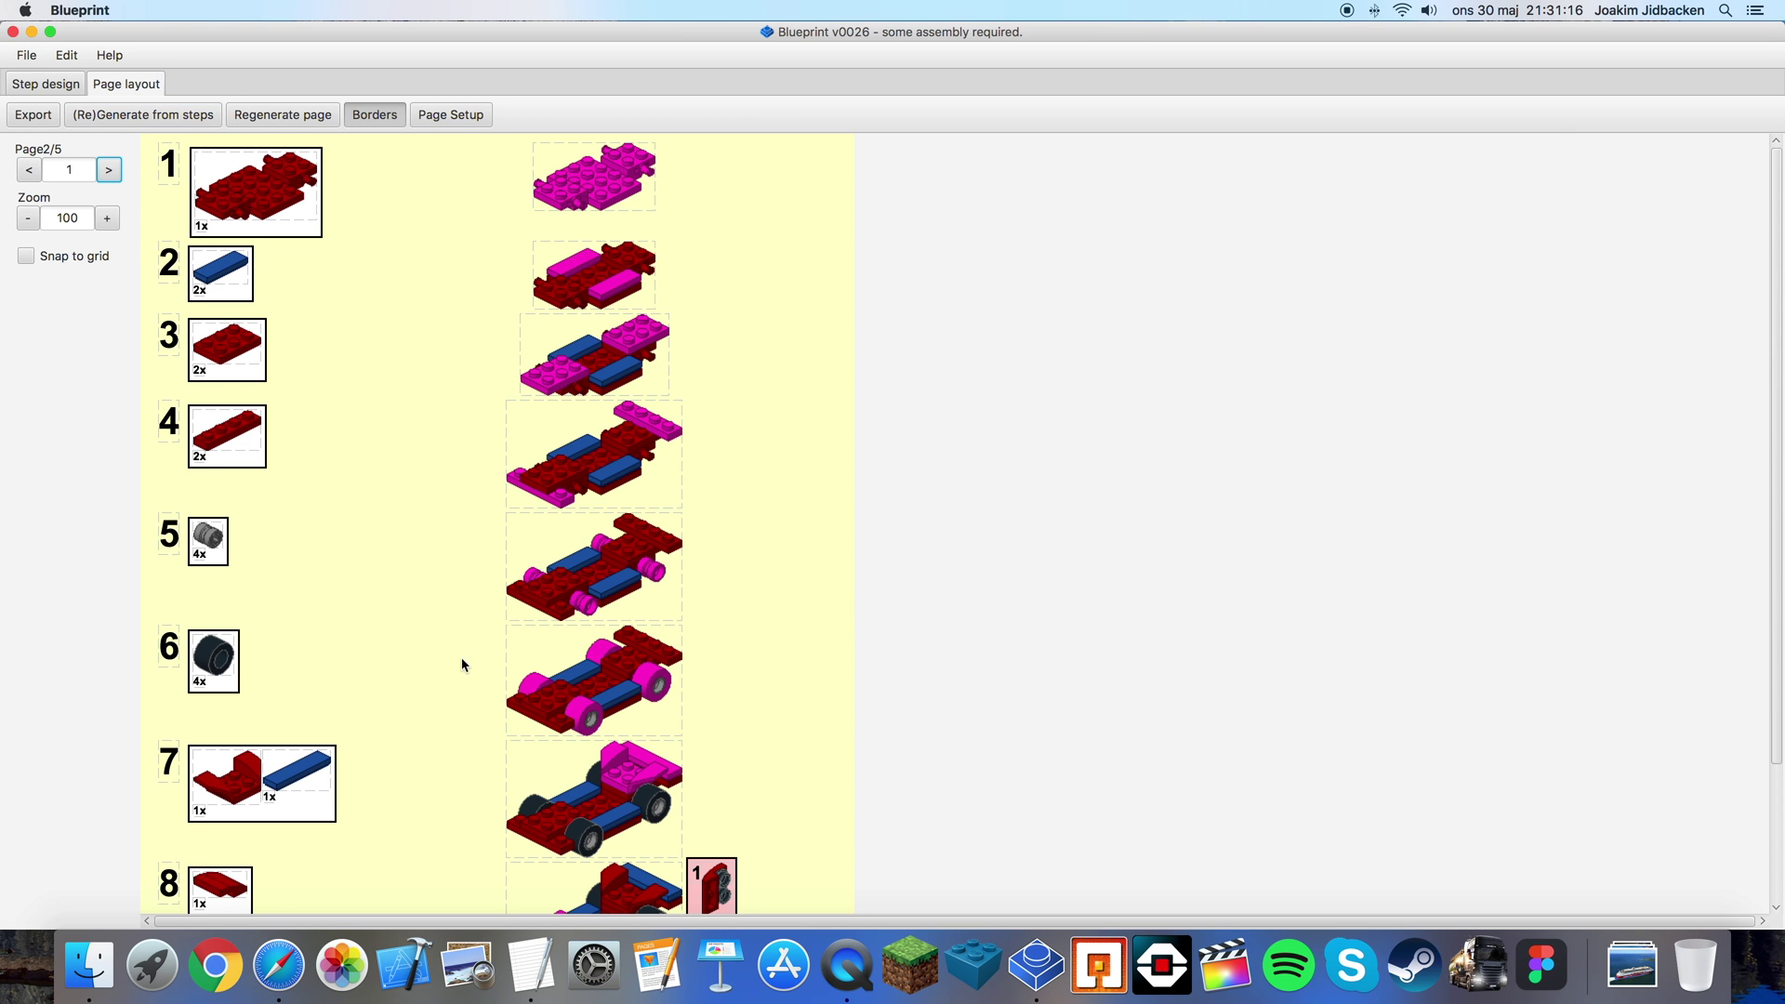
scroll(453, 521, down, 5)
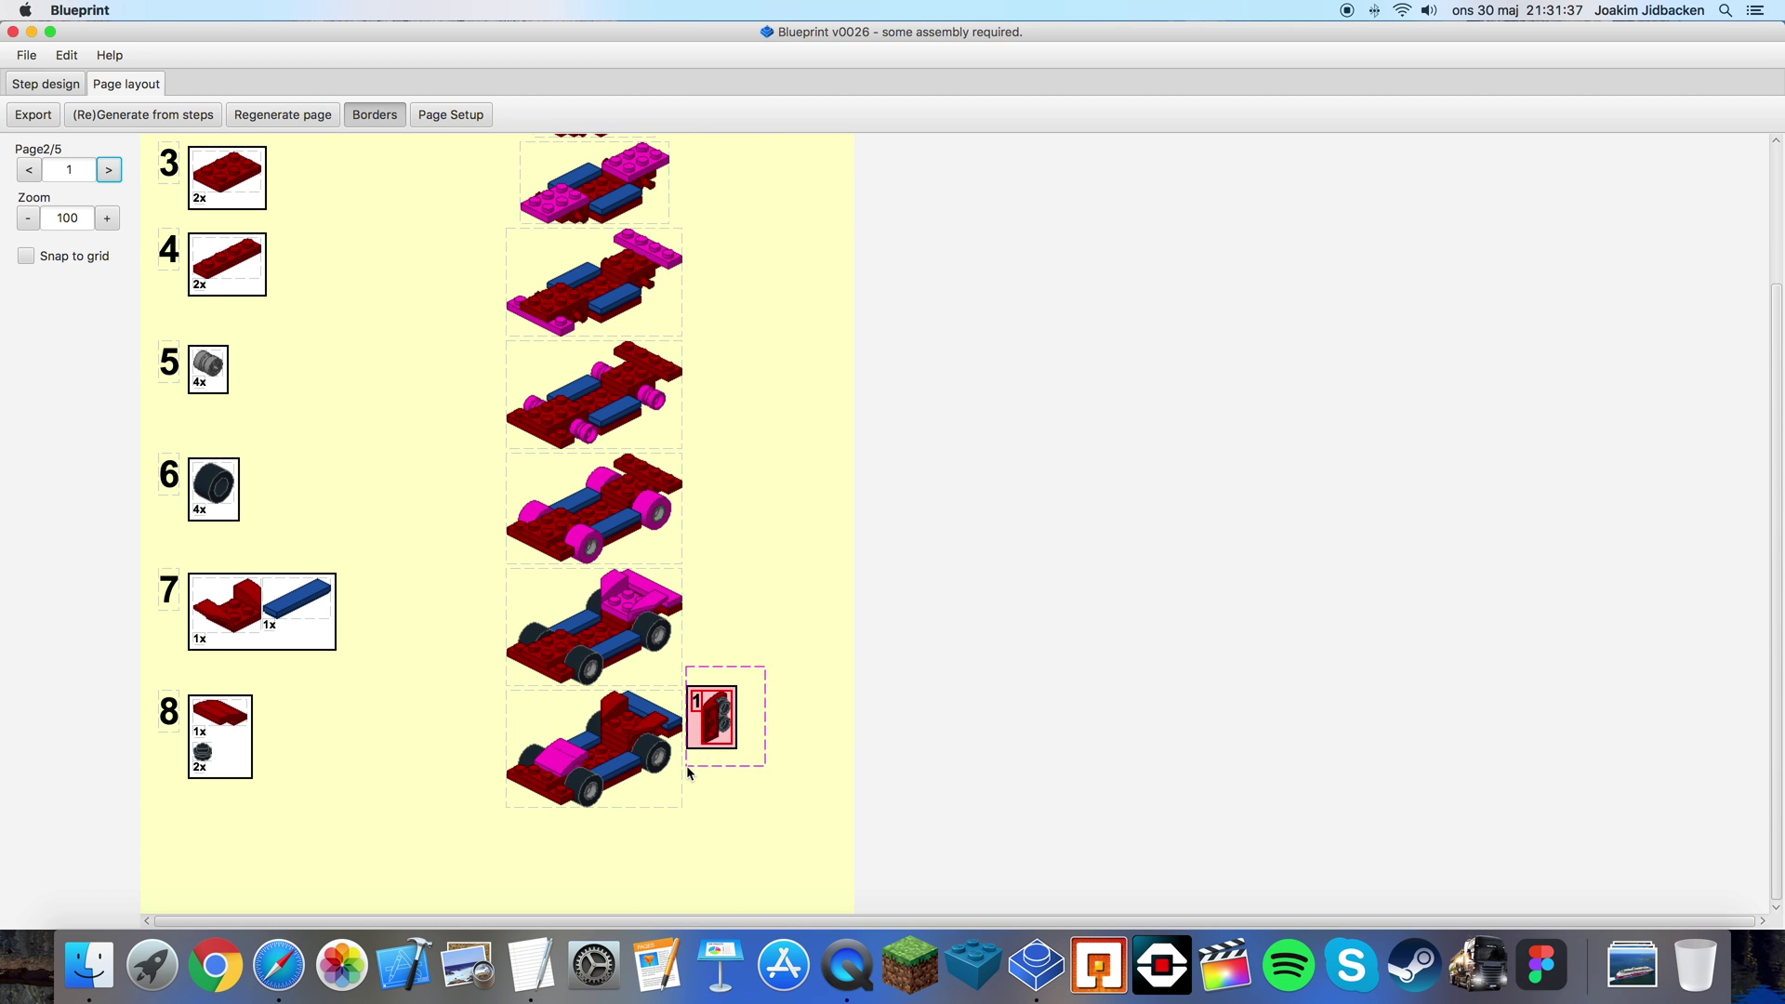
- Nudge the step-8 callout, then page forward through pages 3–5 and scroll the parts list
mouse_move(716, 724)
mouse_down()
mouse_move(793, 730)
mouse_move(716, 727)
mouse_up()
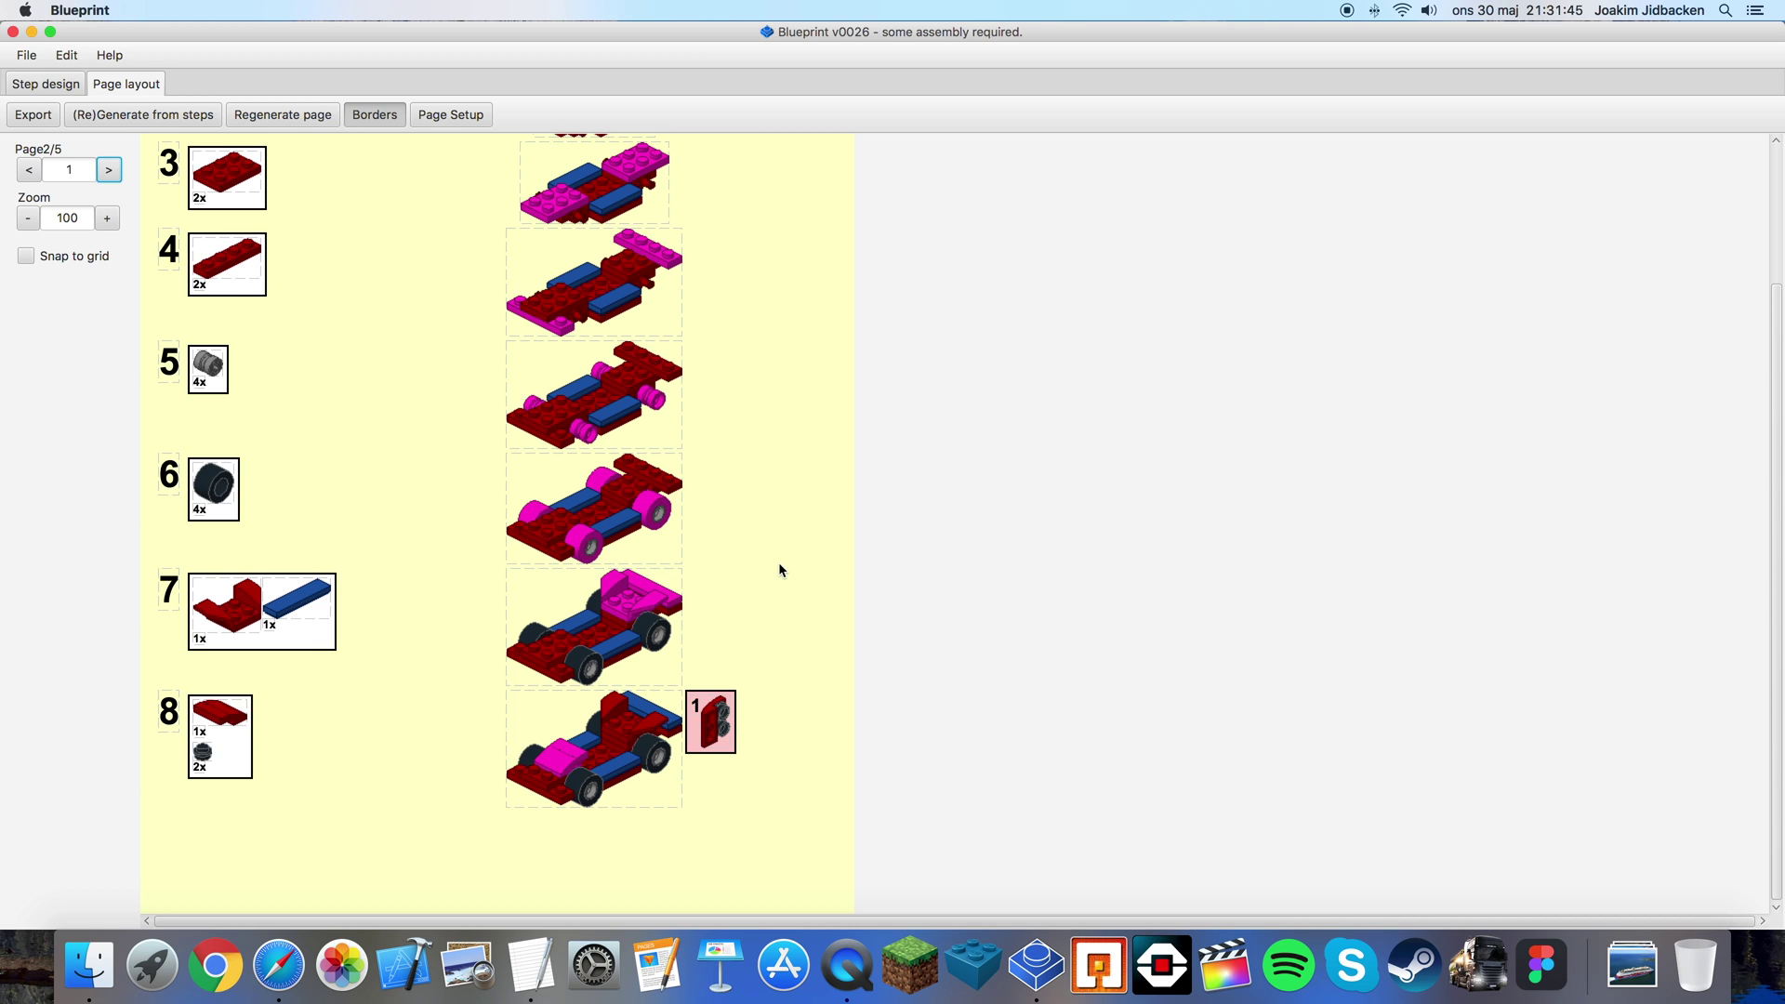
scroll(779, 564, up, 5)
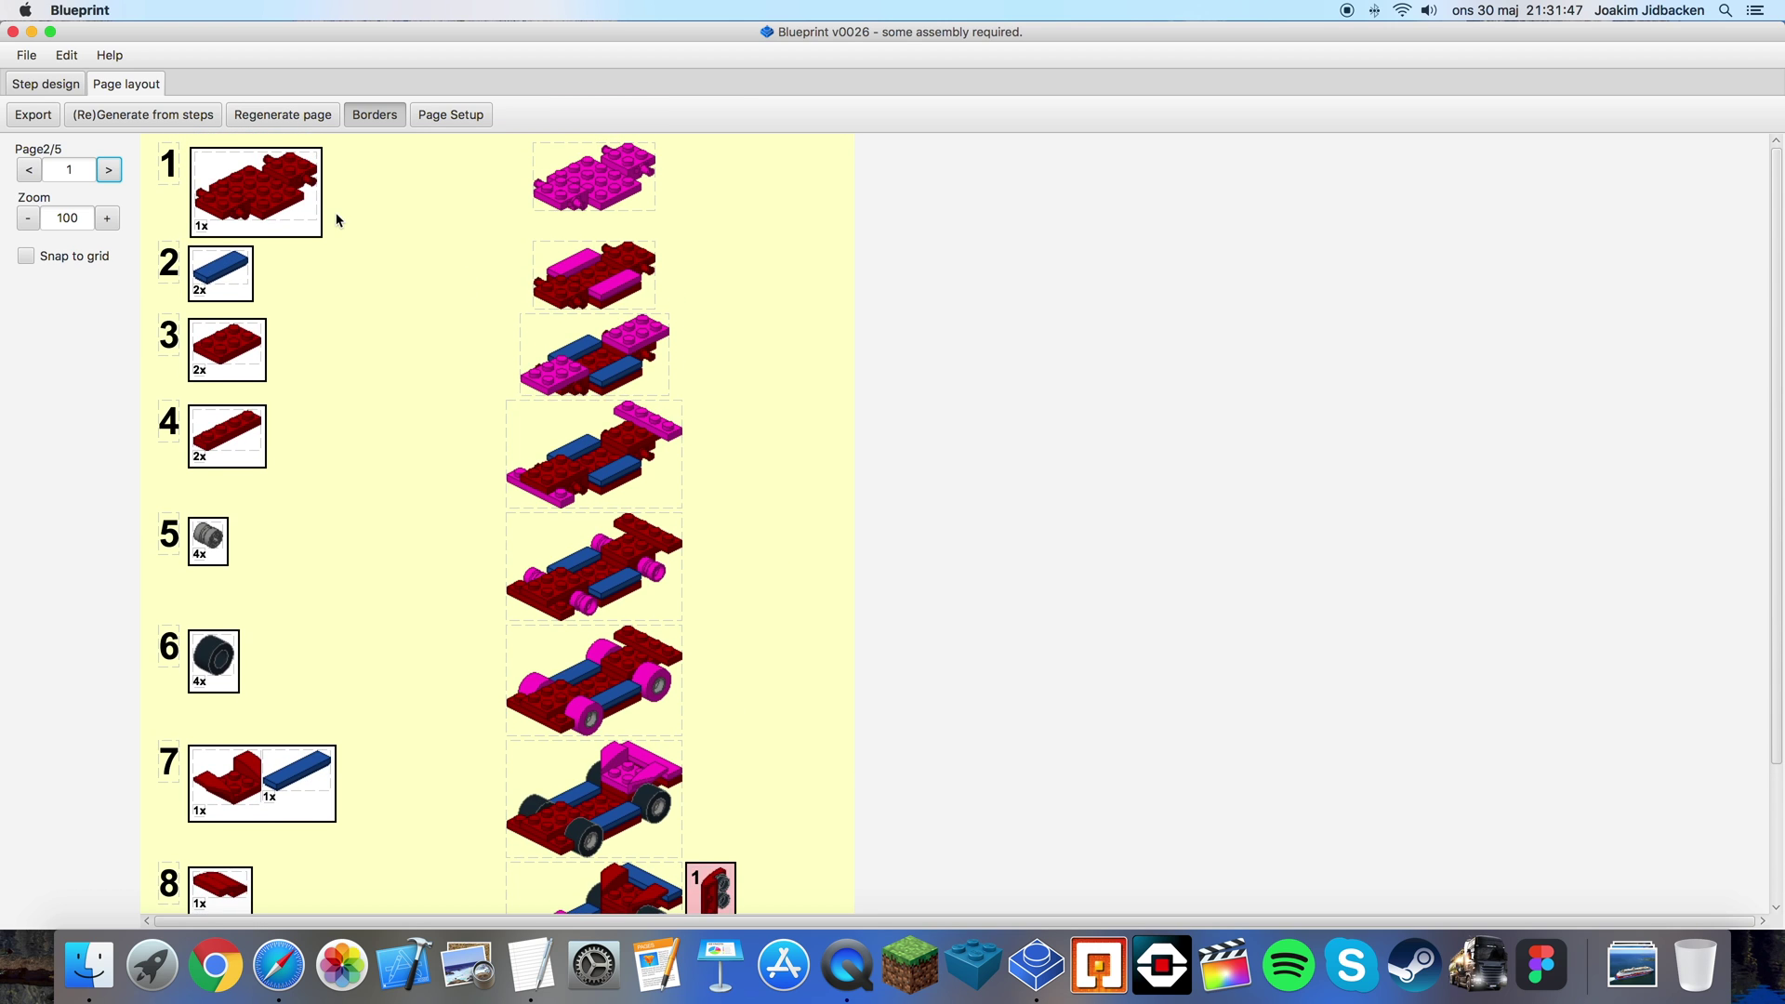
click(109, 171)
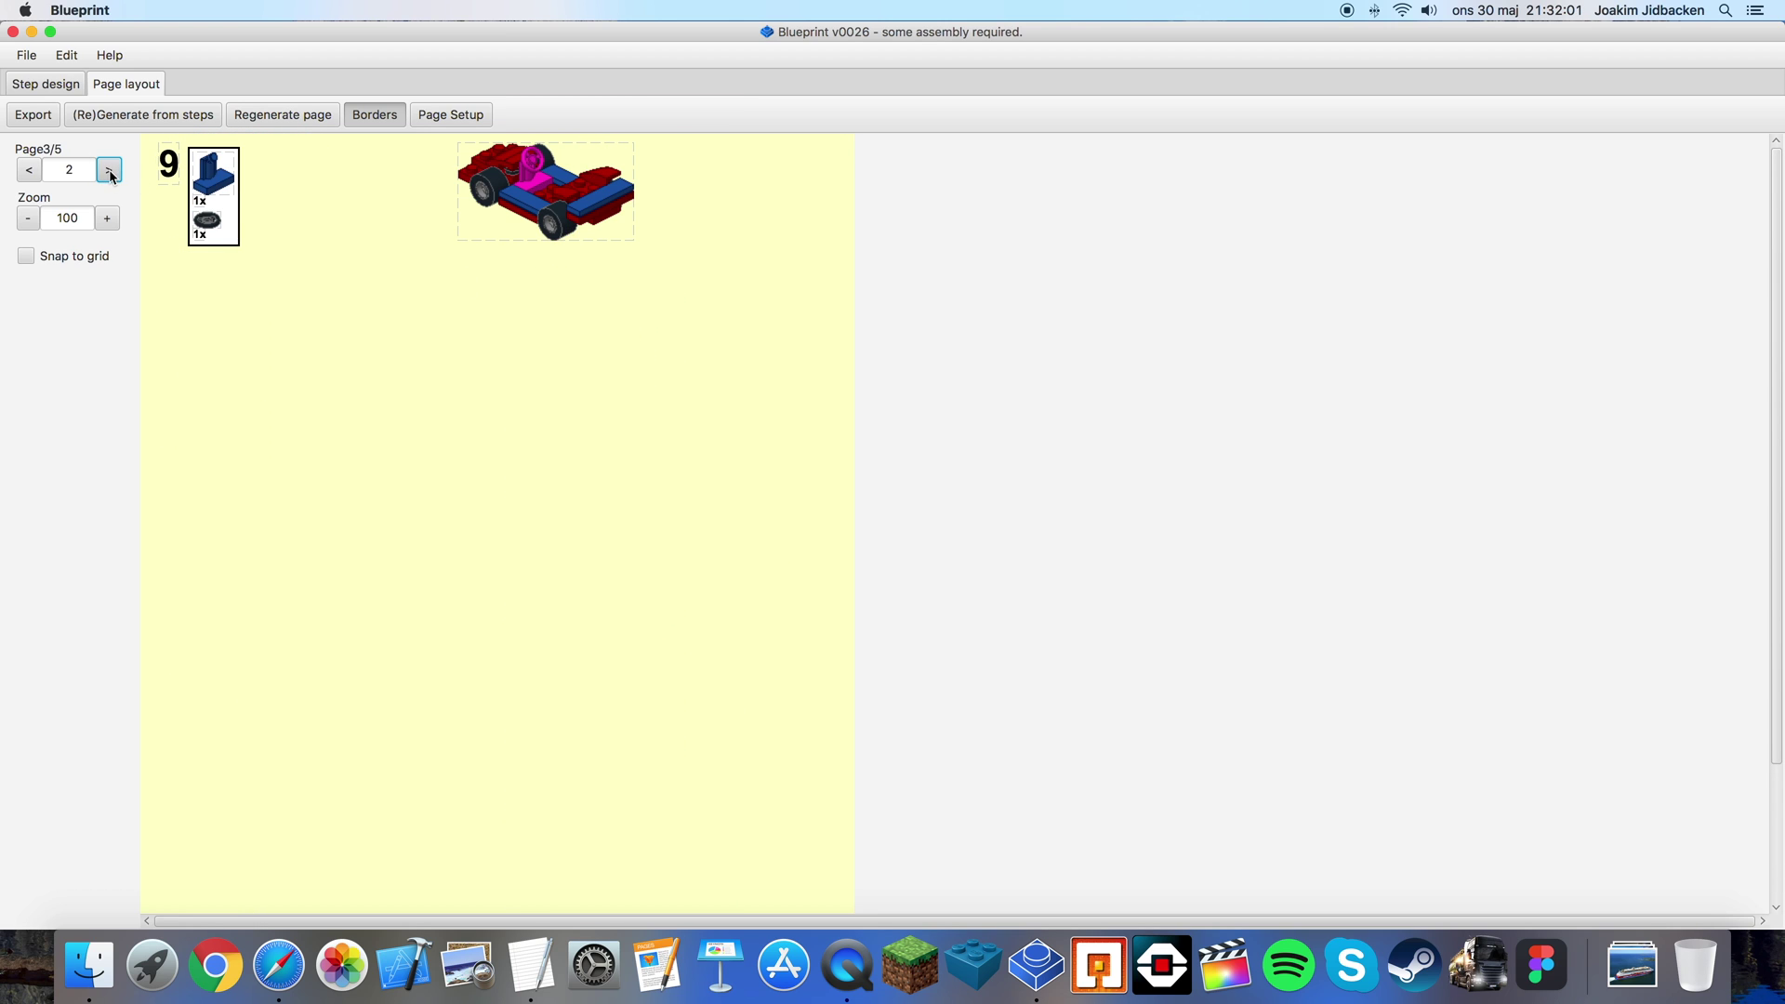
click(110, 171)
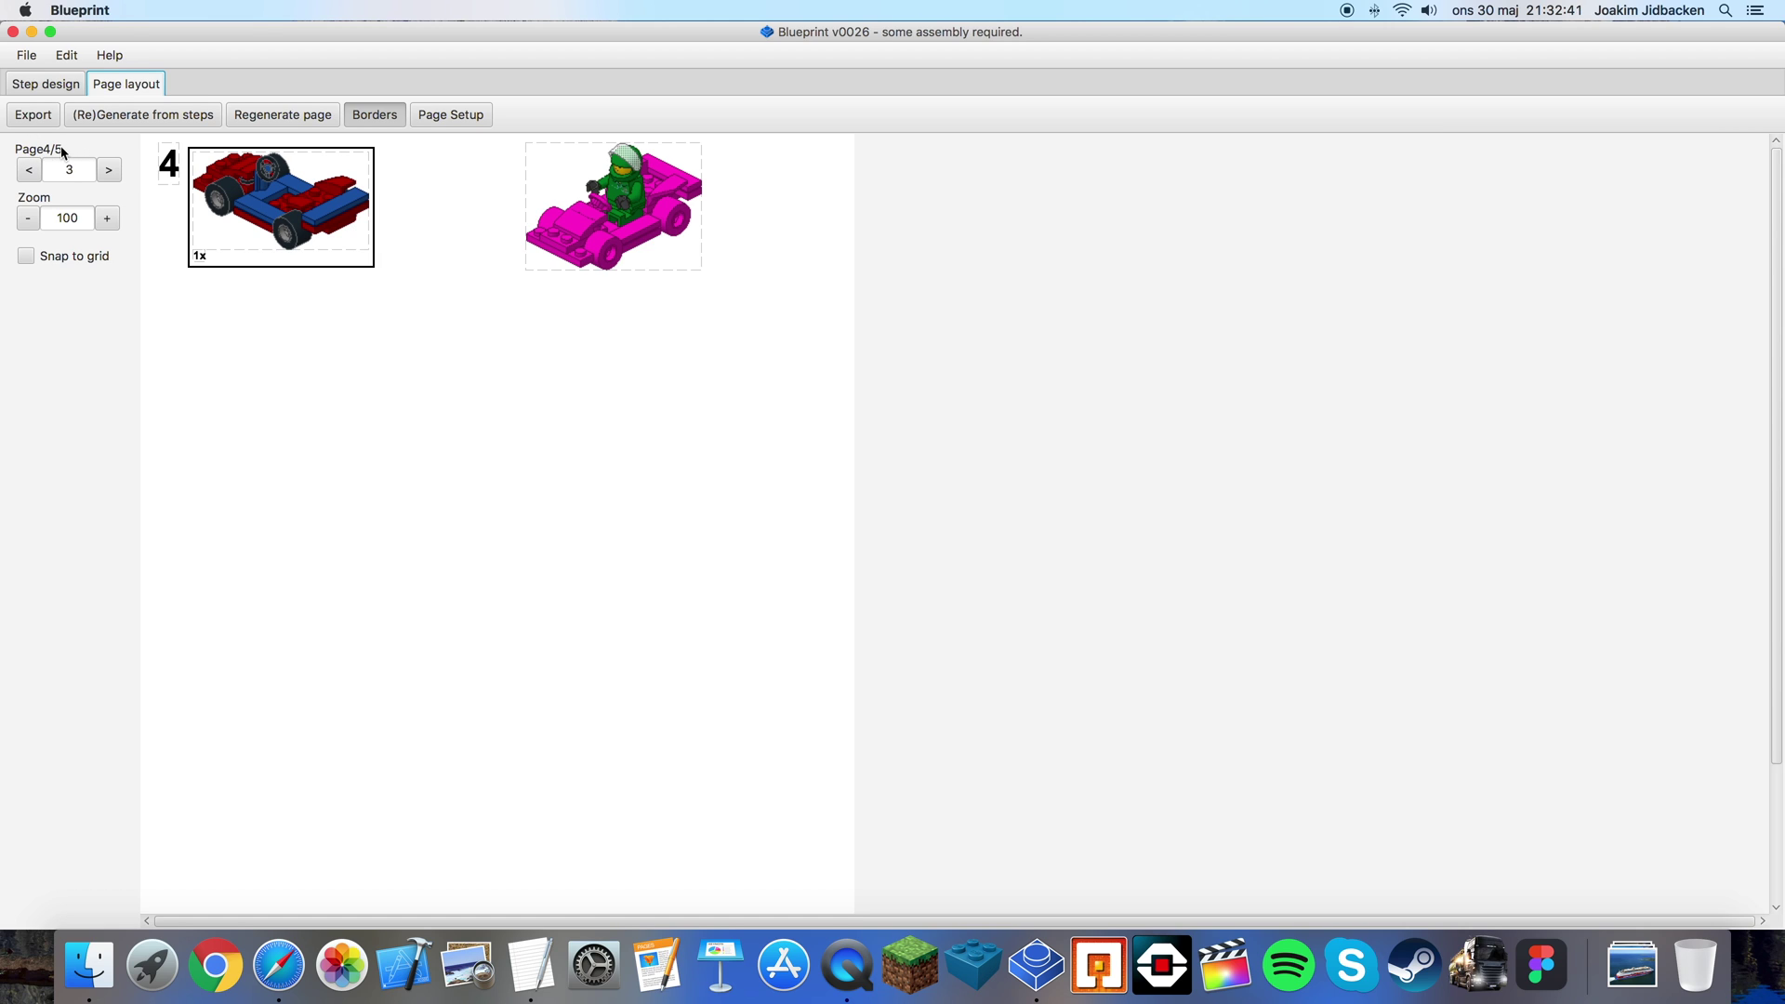
click(109, 170)
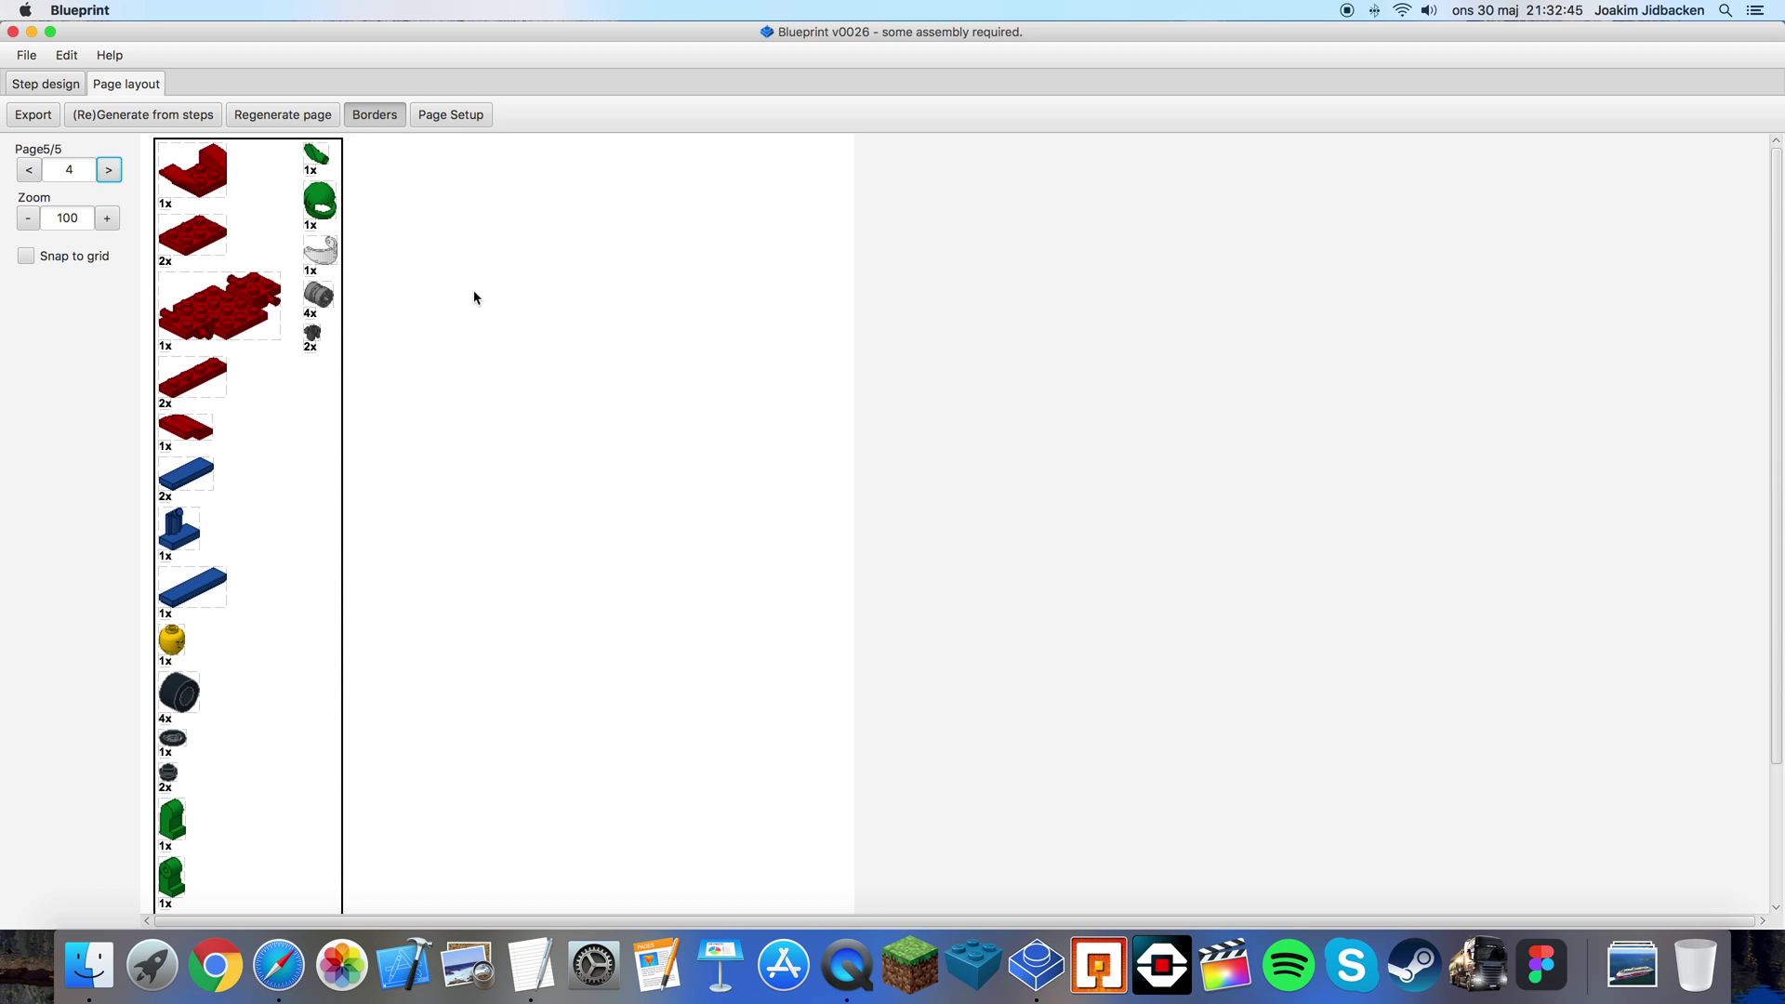
scroll(474, 297, down, 5)
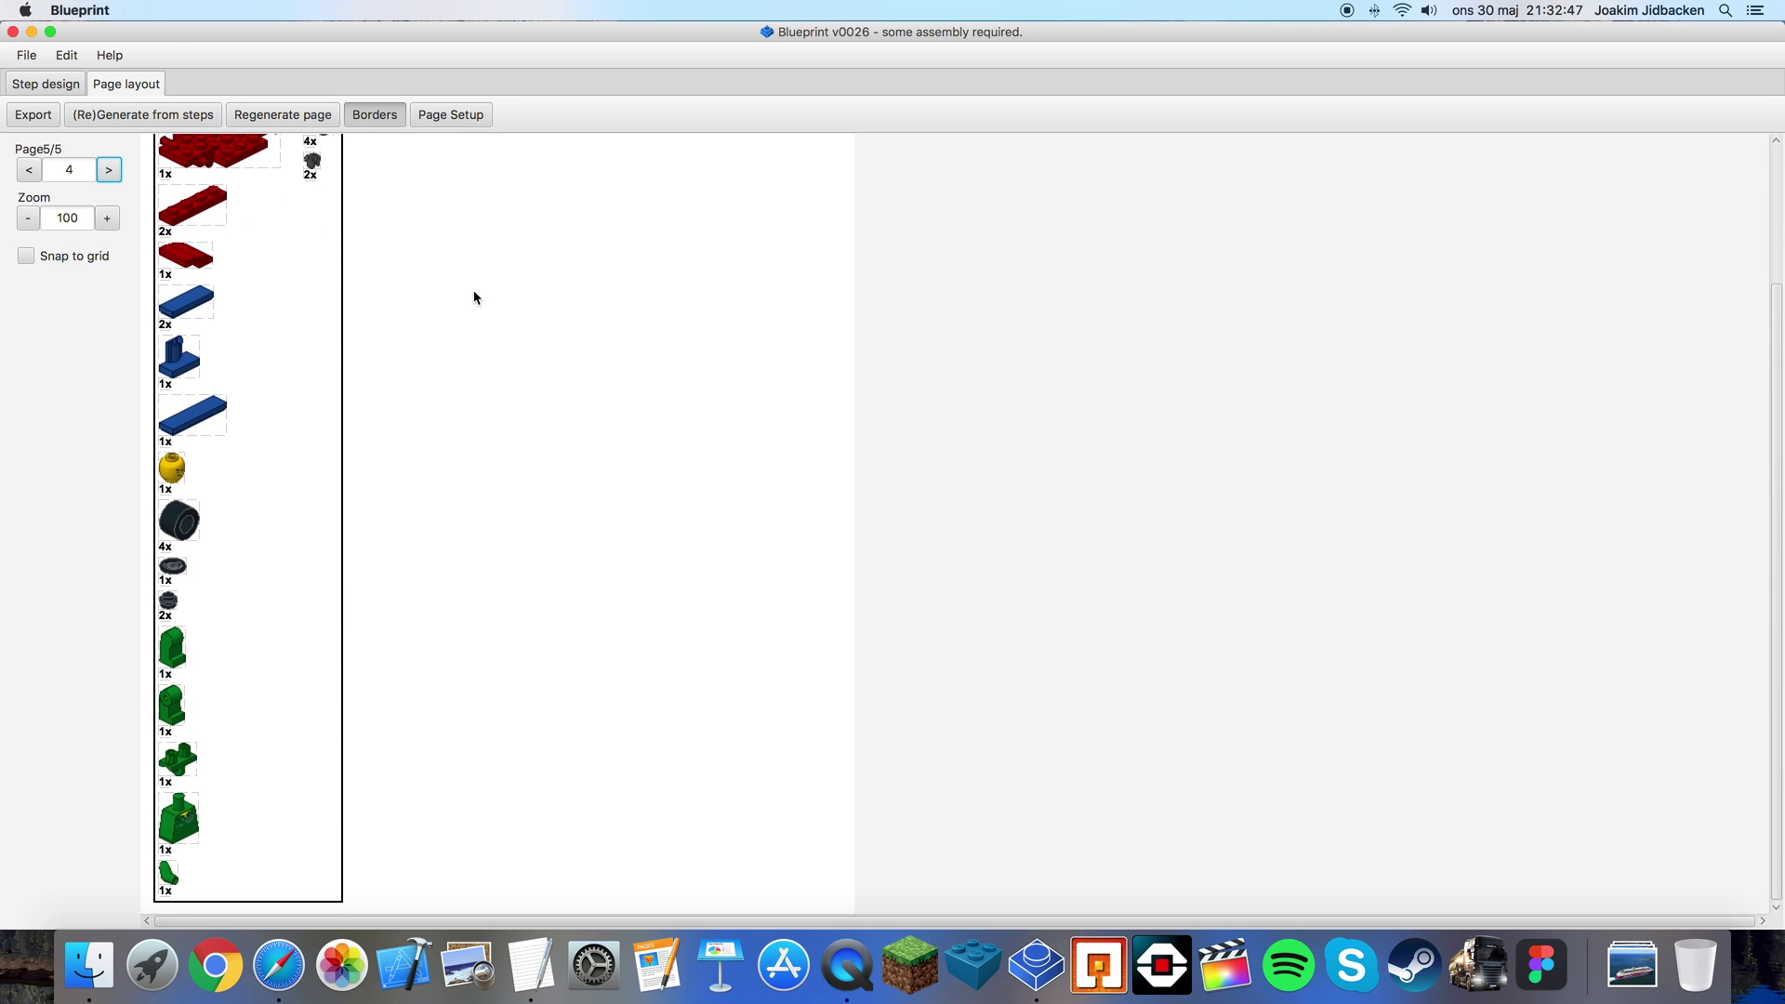
scroll(474, 298, up, 5)
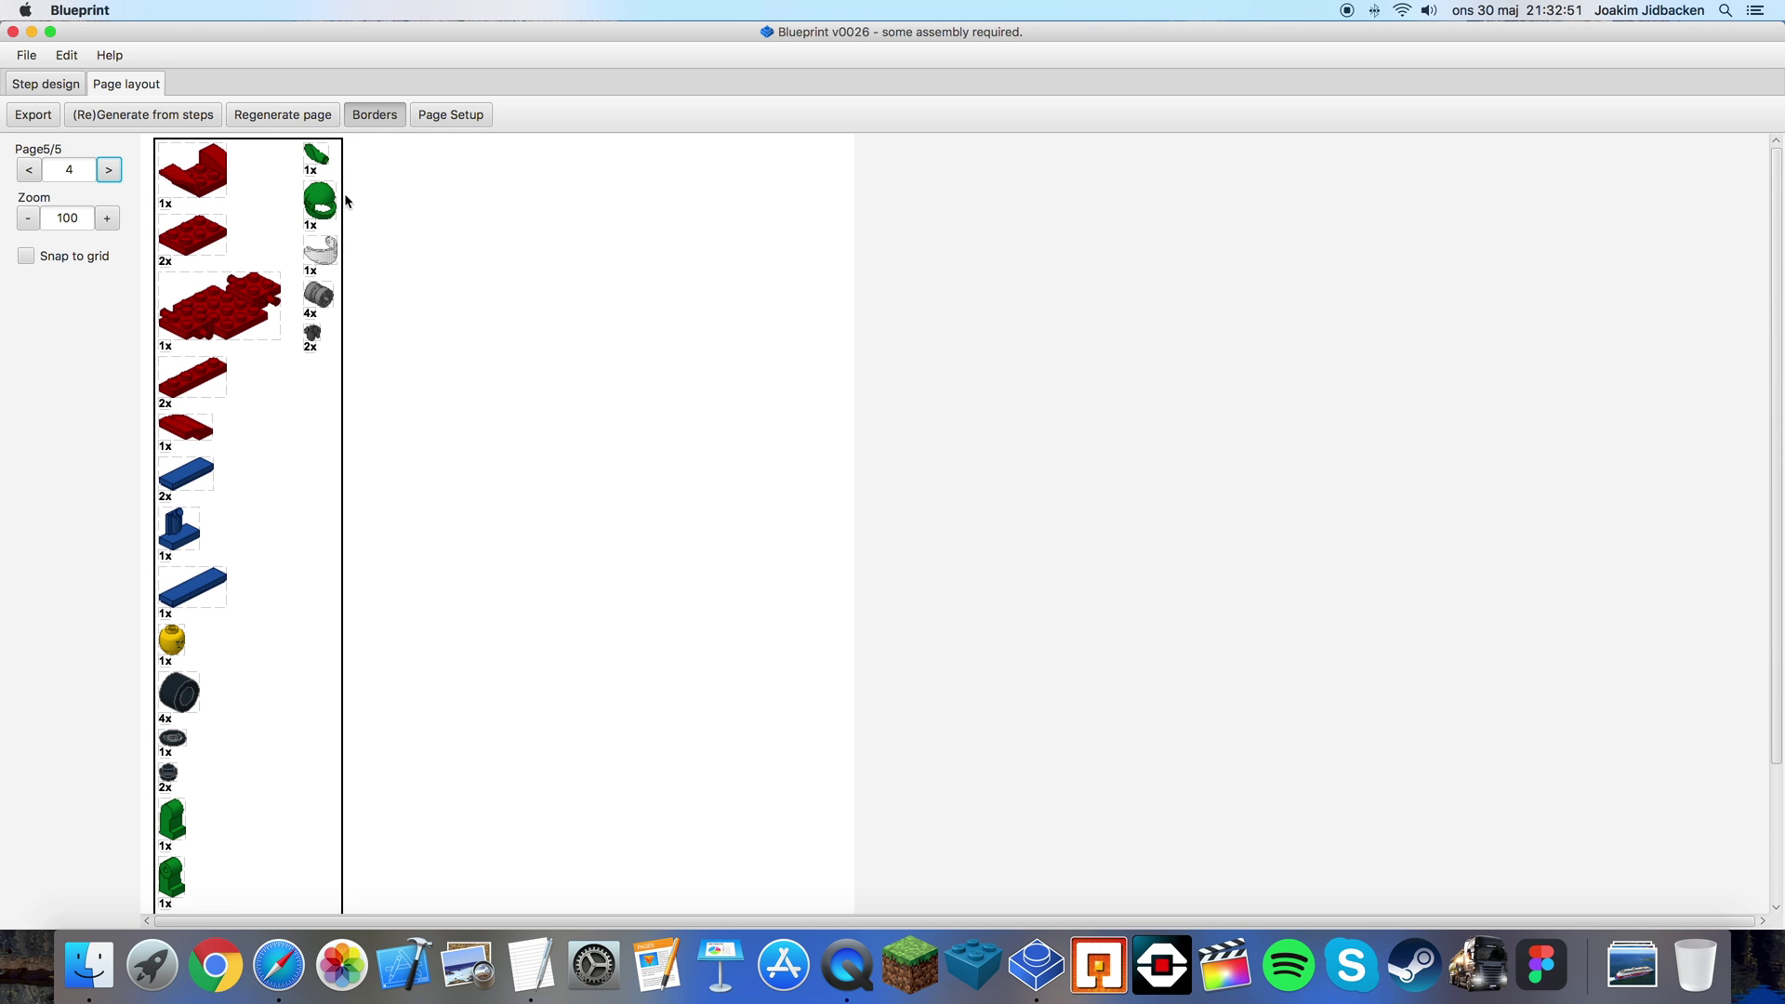
- Page back through pages 4, 3 and 2 to page 1 with the minifigure steps
click(35, 173)
click(37, 176)
click(37, 176)
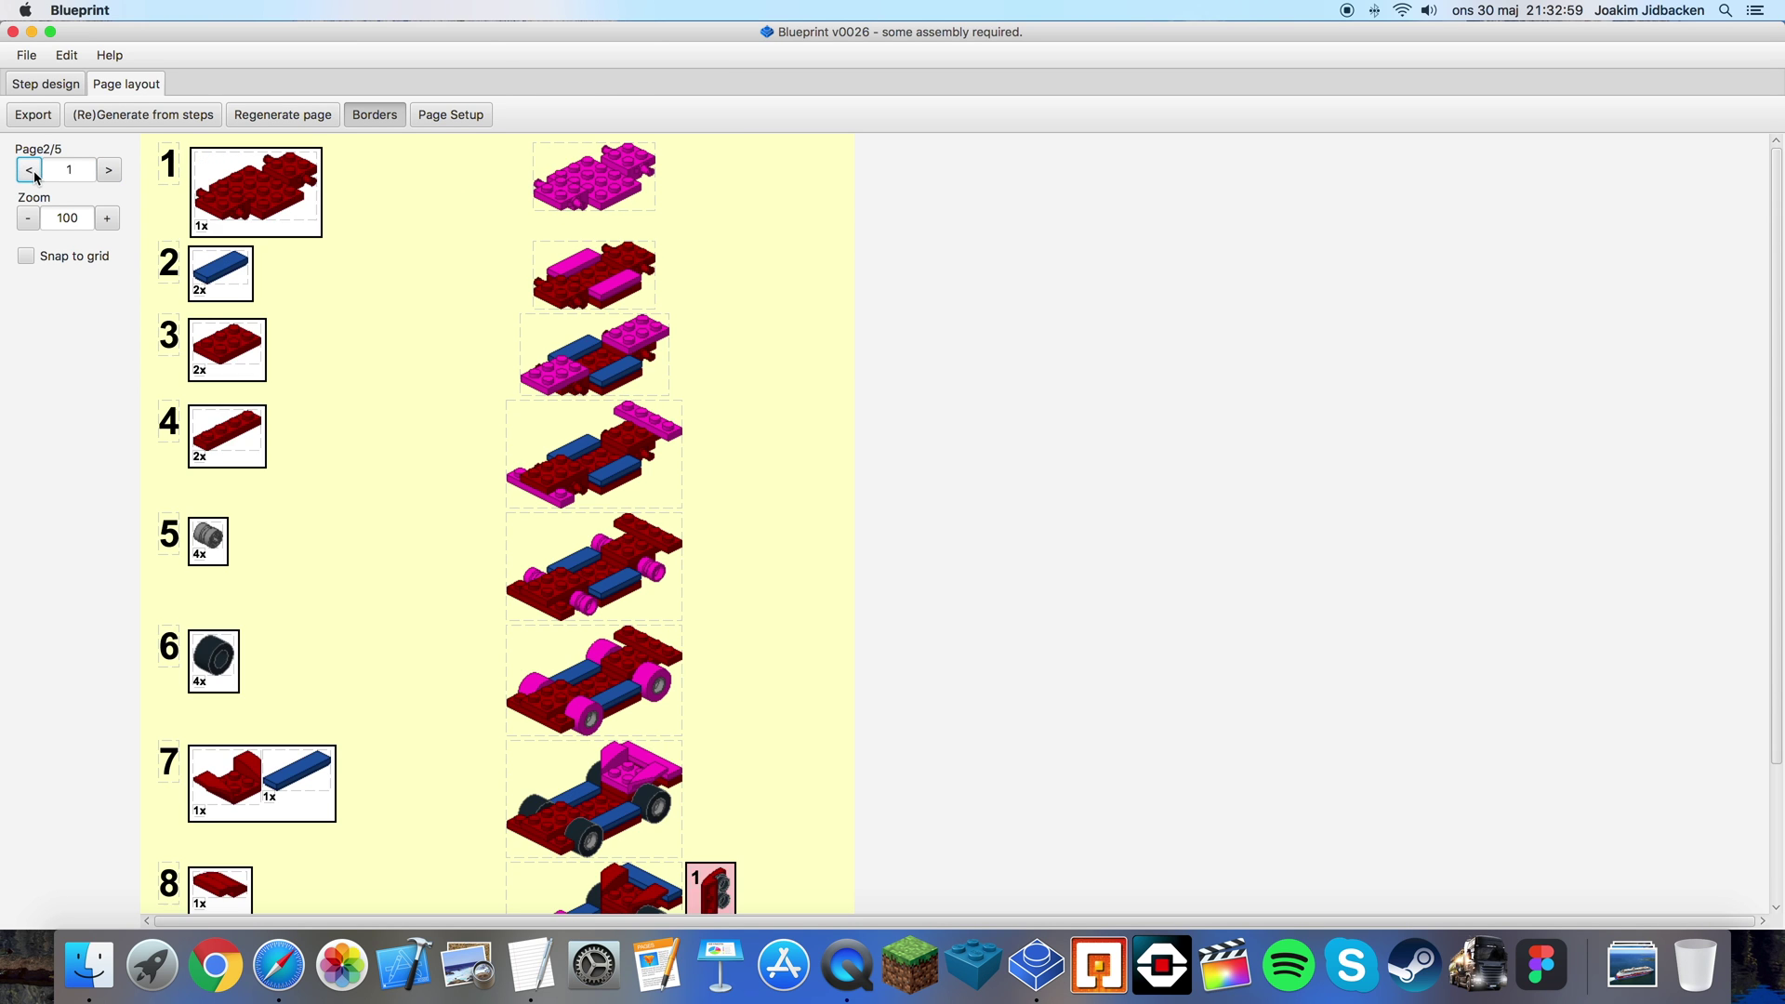
click(38, 176)
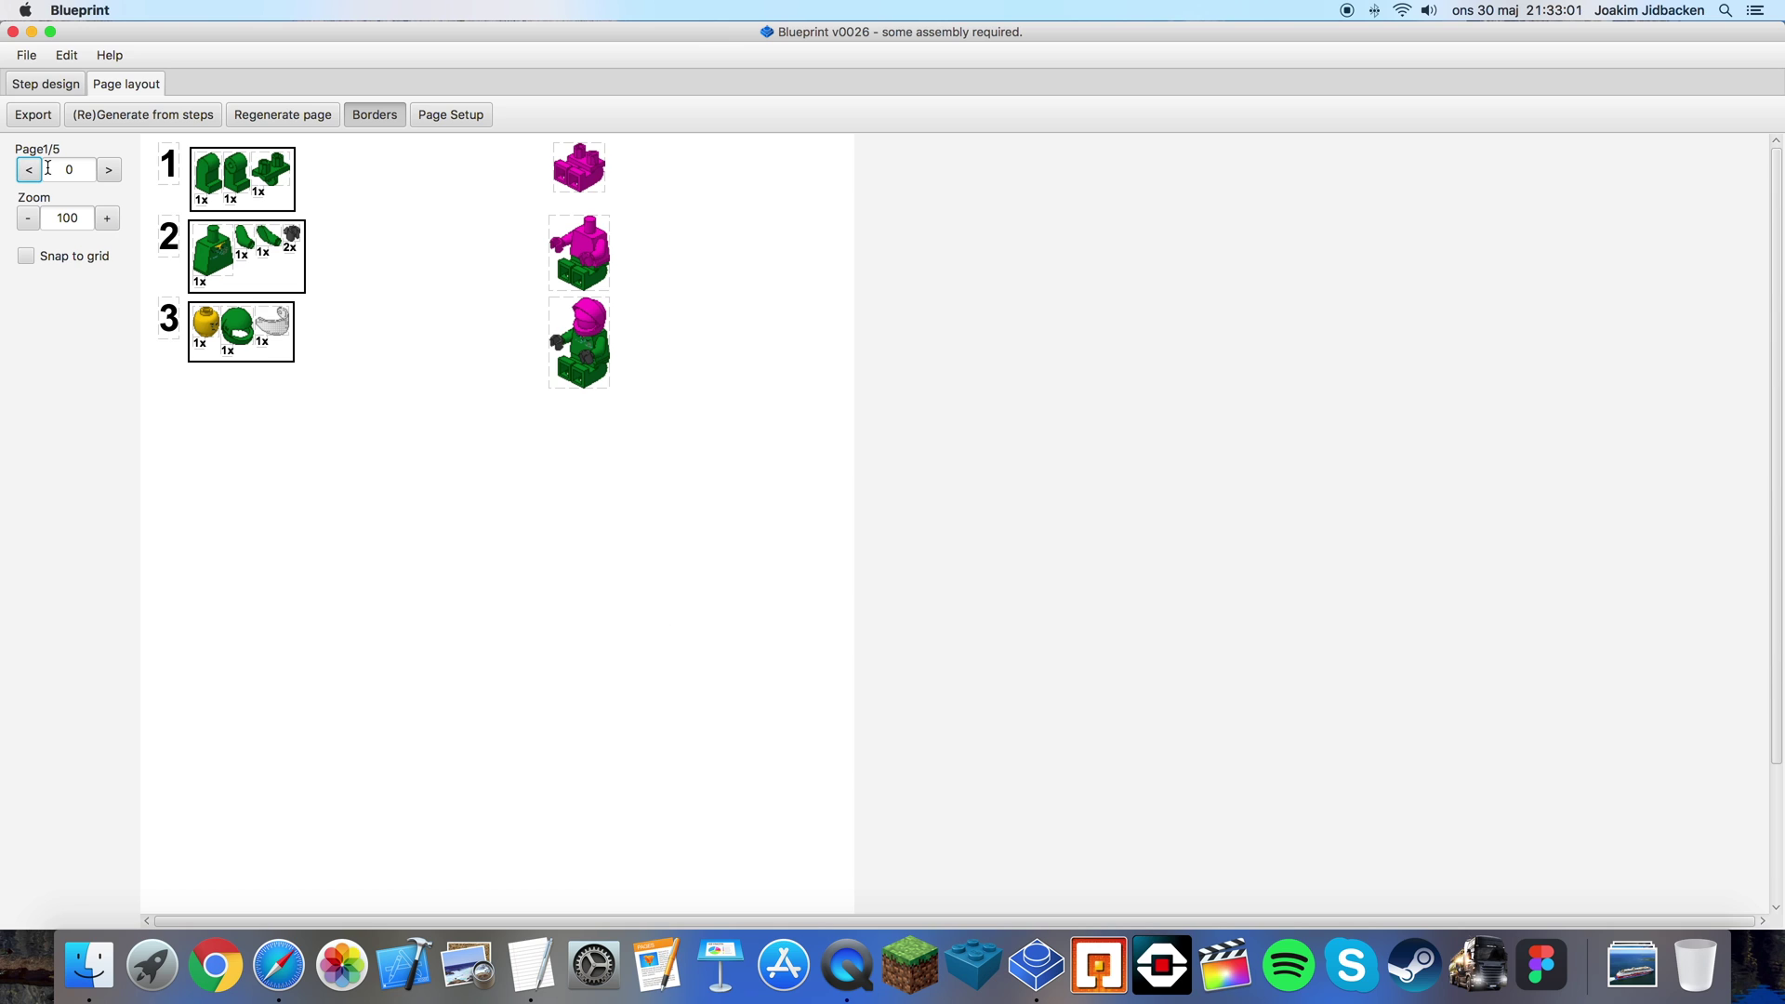
- Export the instructions in PDF format as Gocart-Instructions on the desktop
click(31, 115)
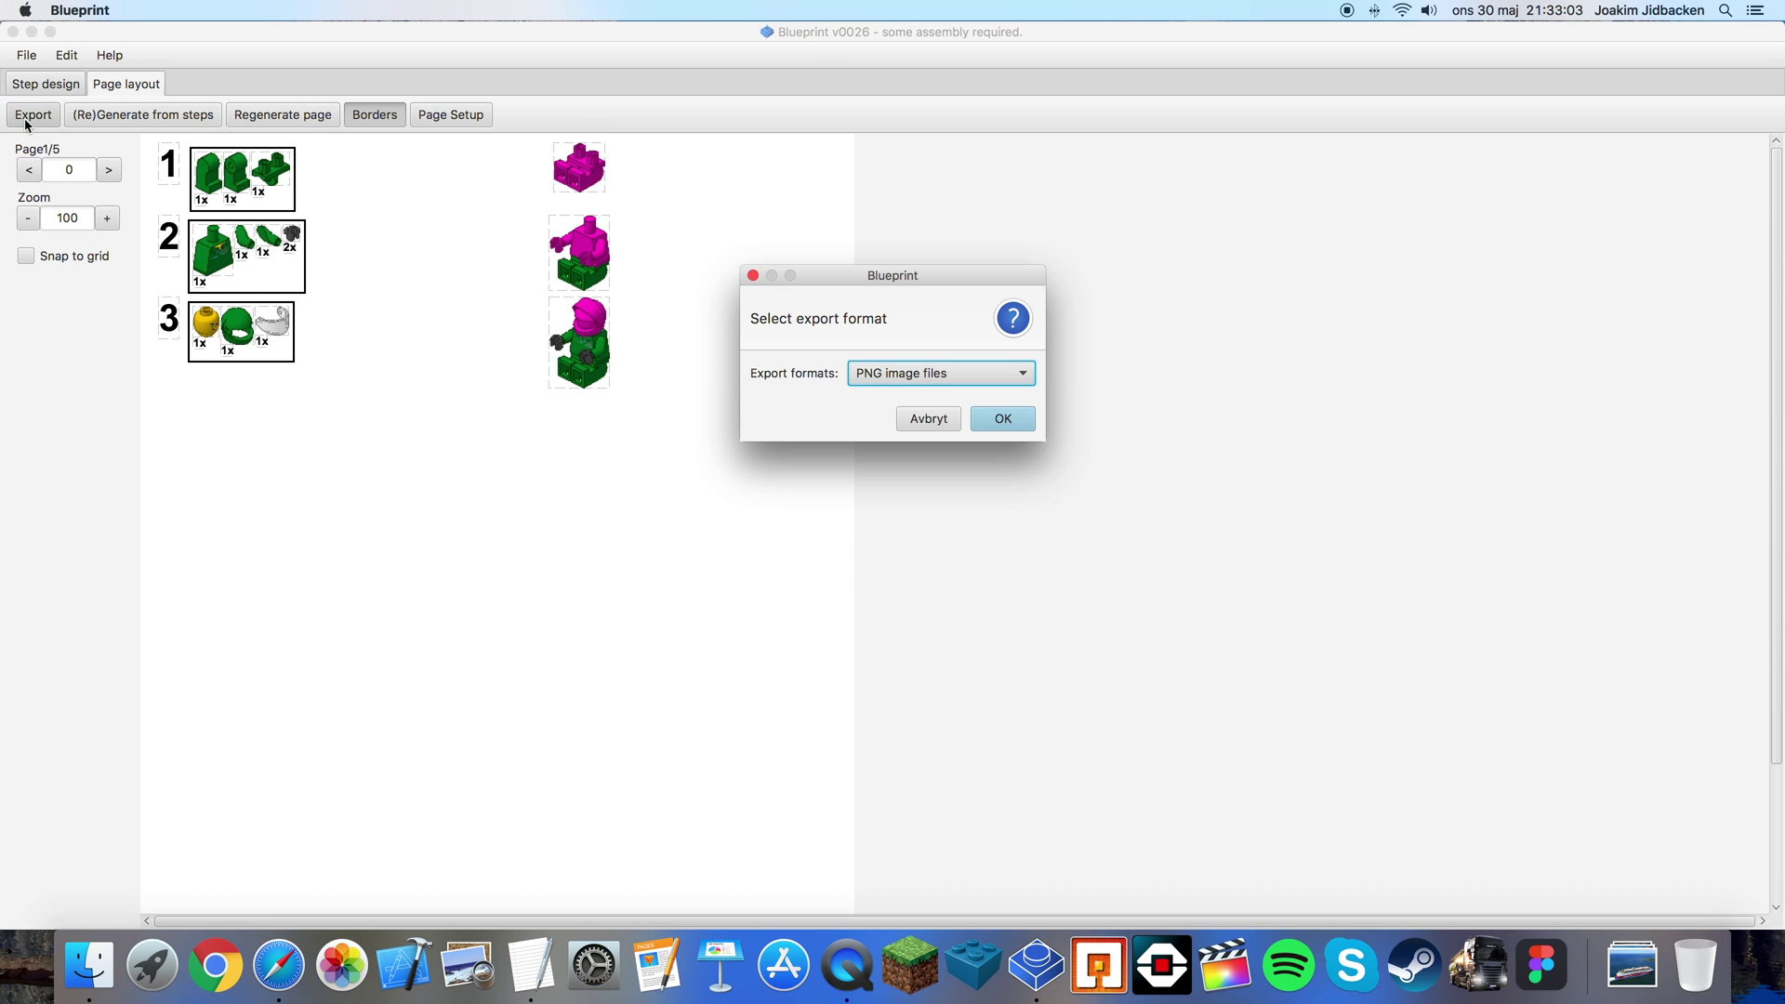
click(952, 374)
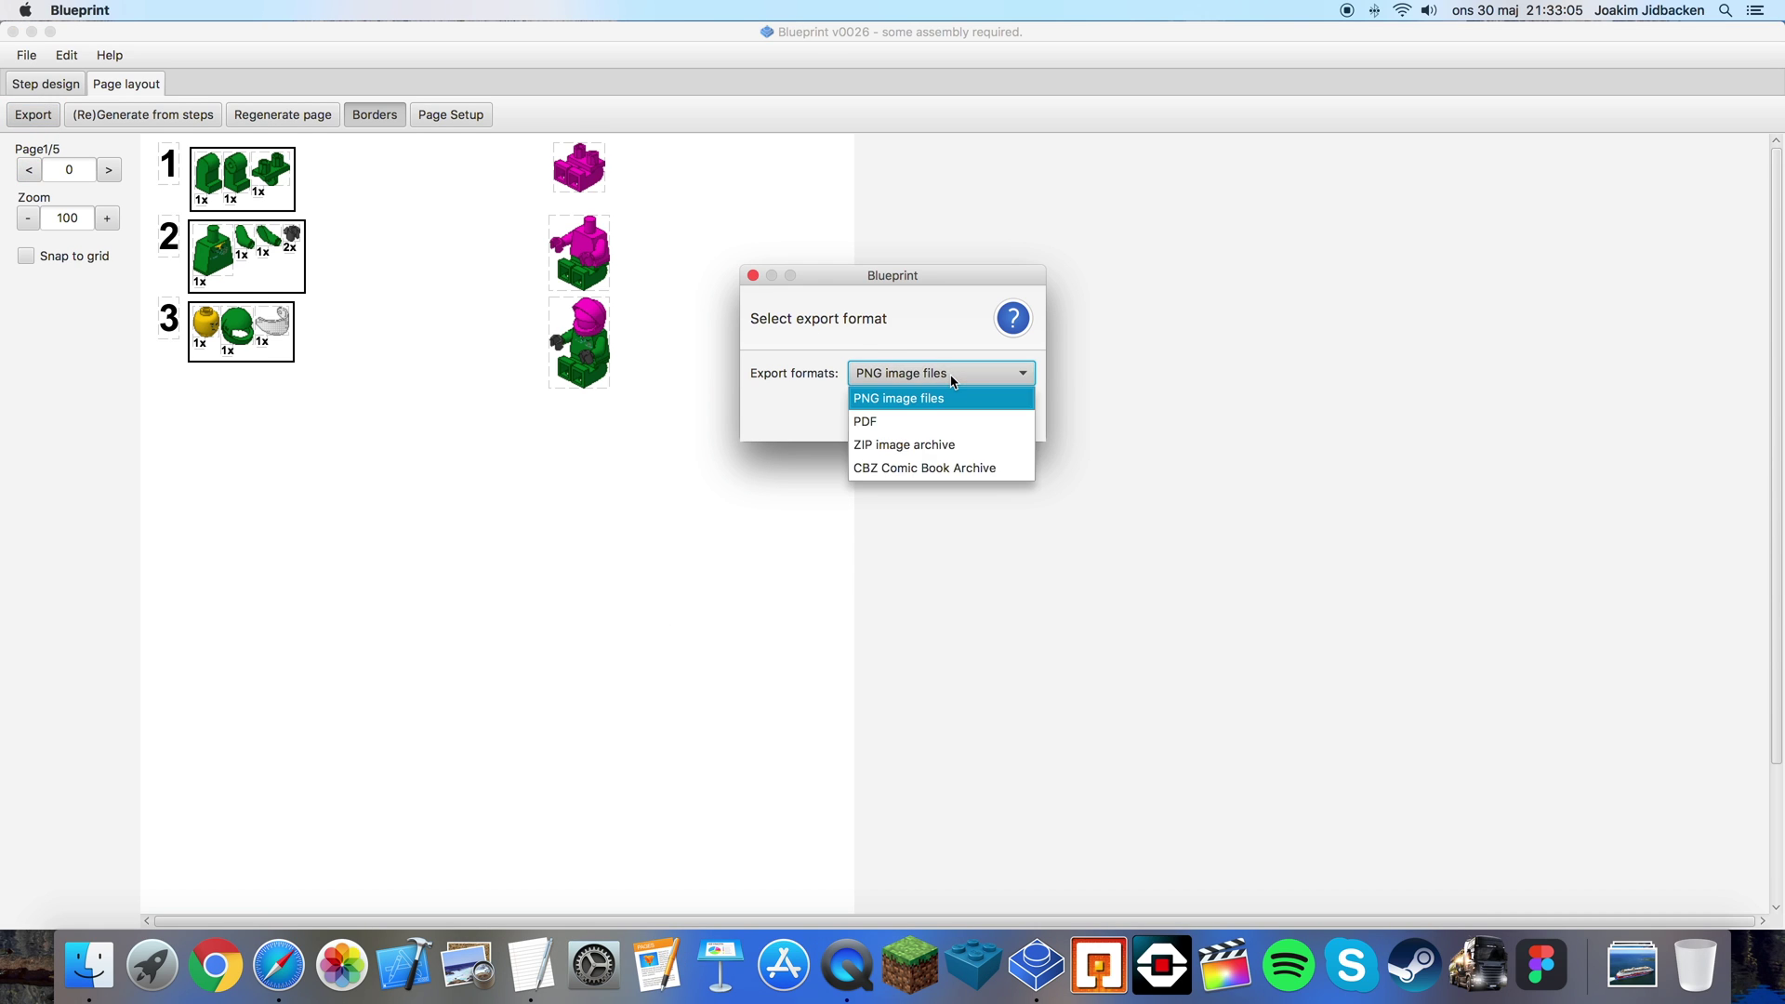
click(906, 421)
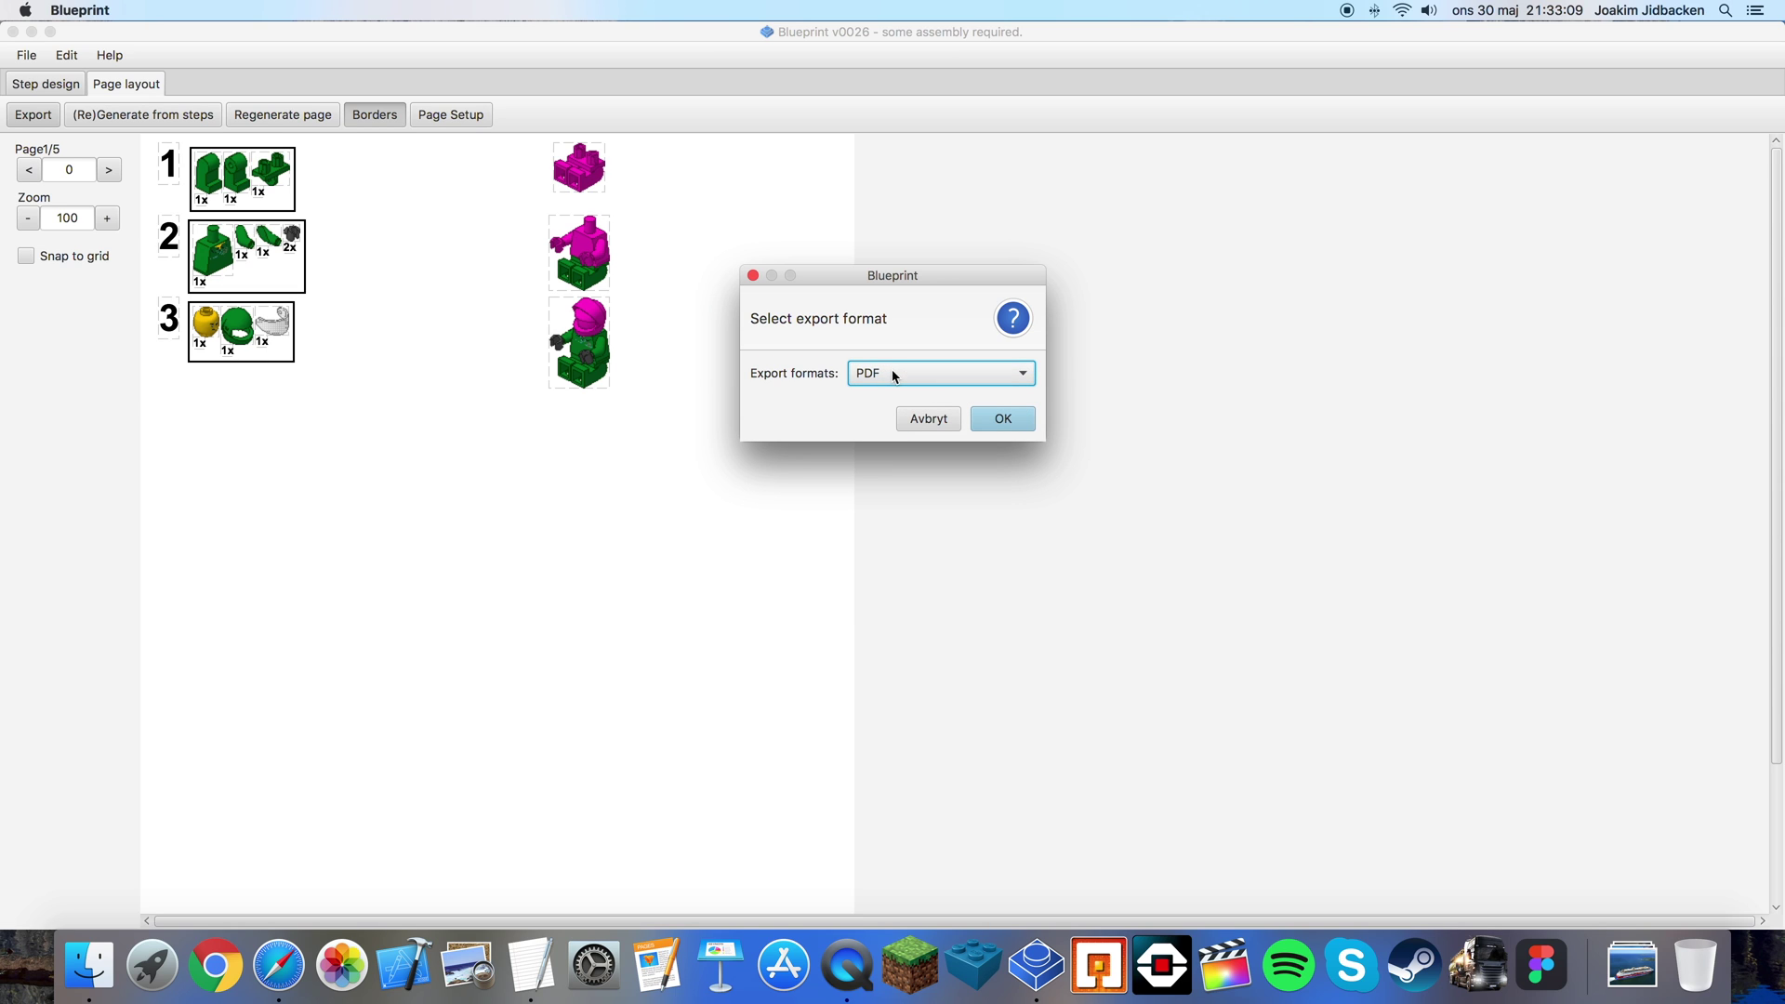
click(1005, 419)
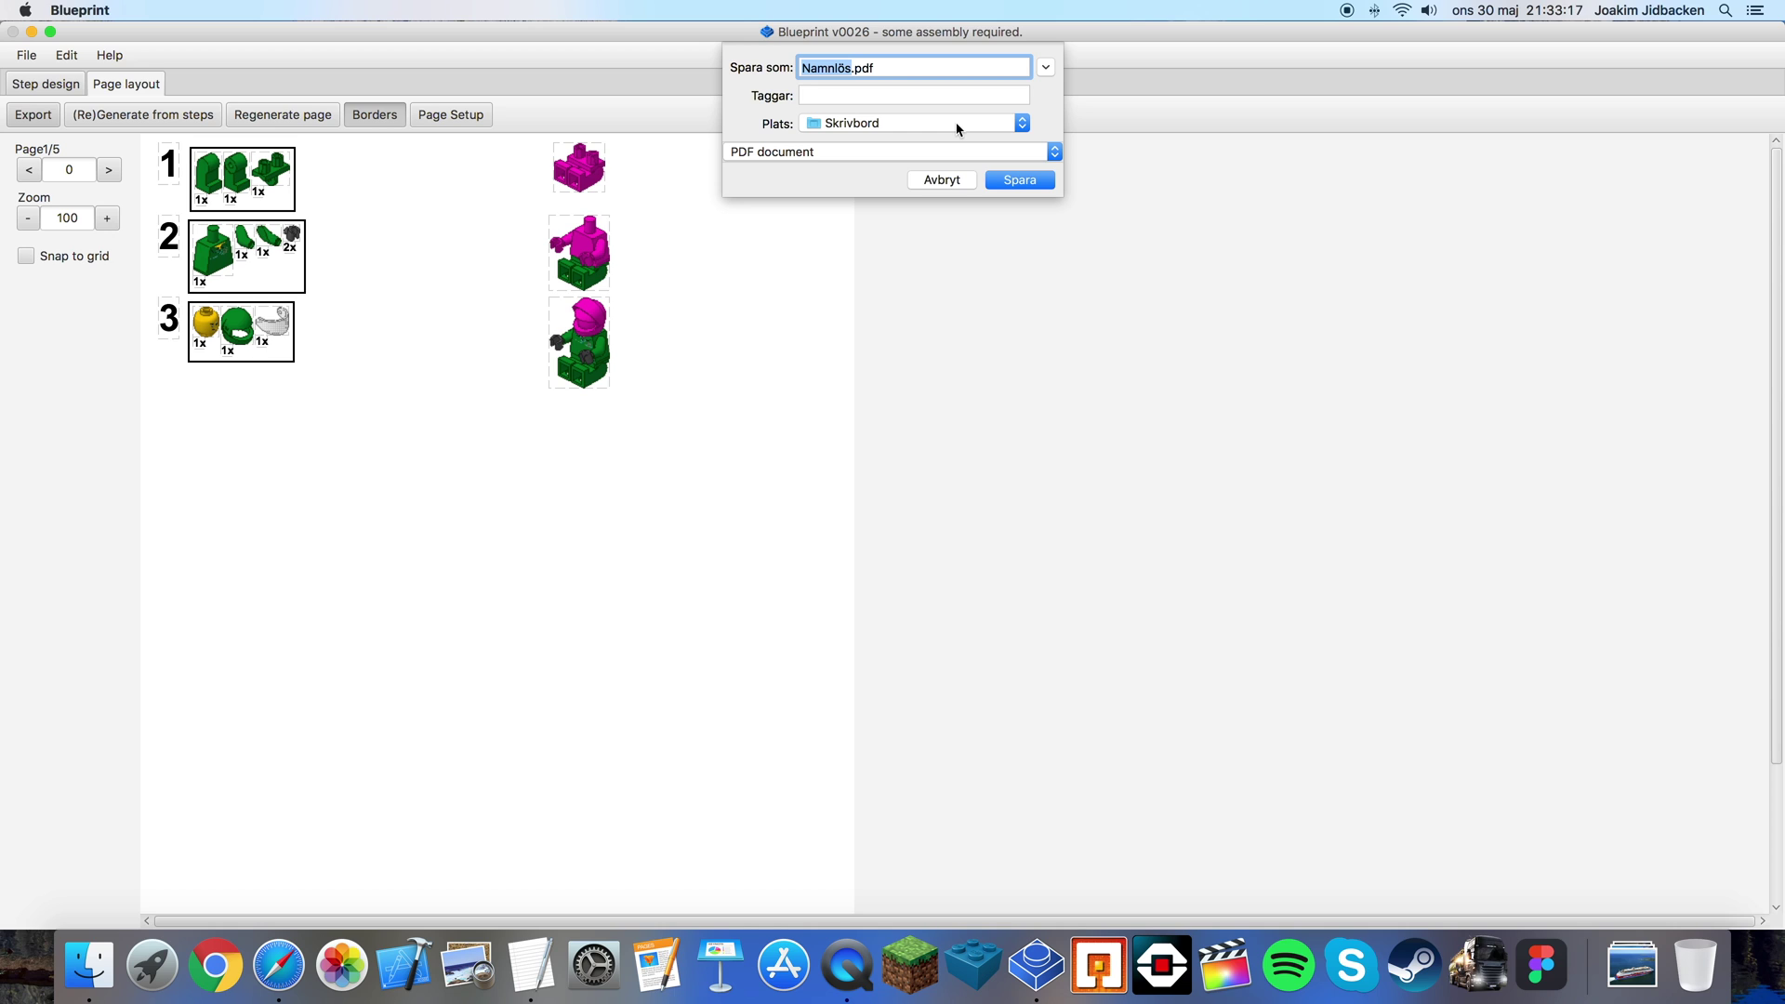
text(Go)
text(cart-Instructions)
click(1021, 181)
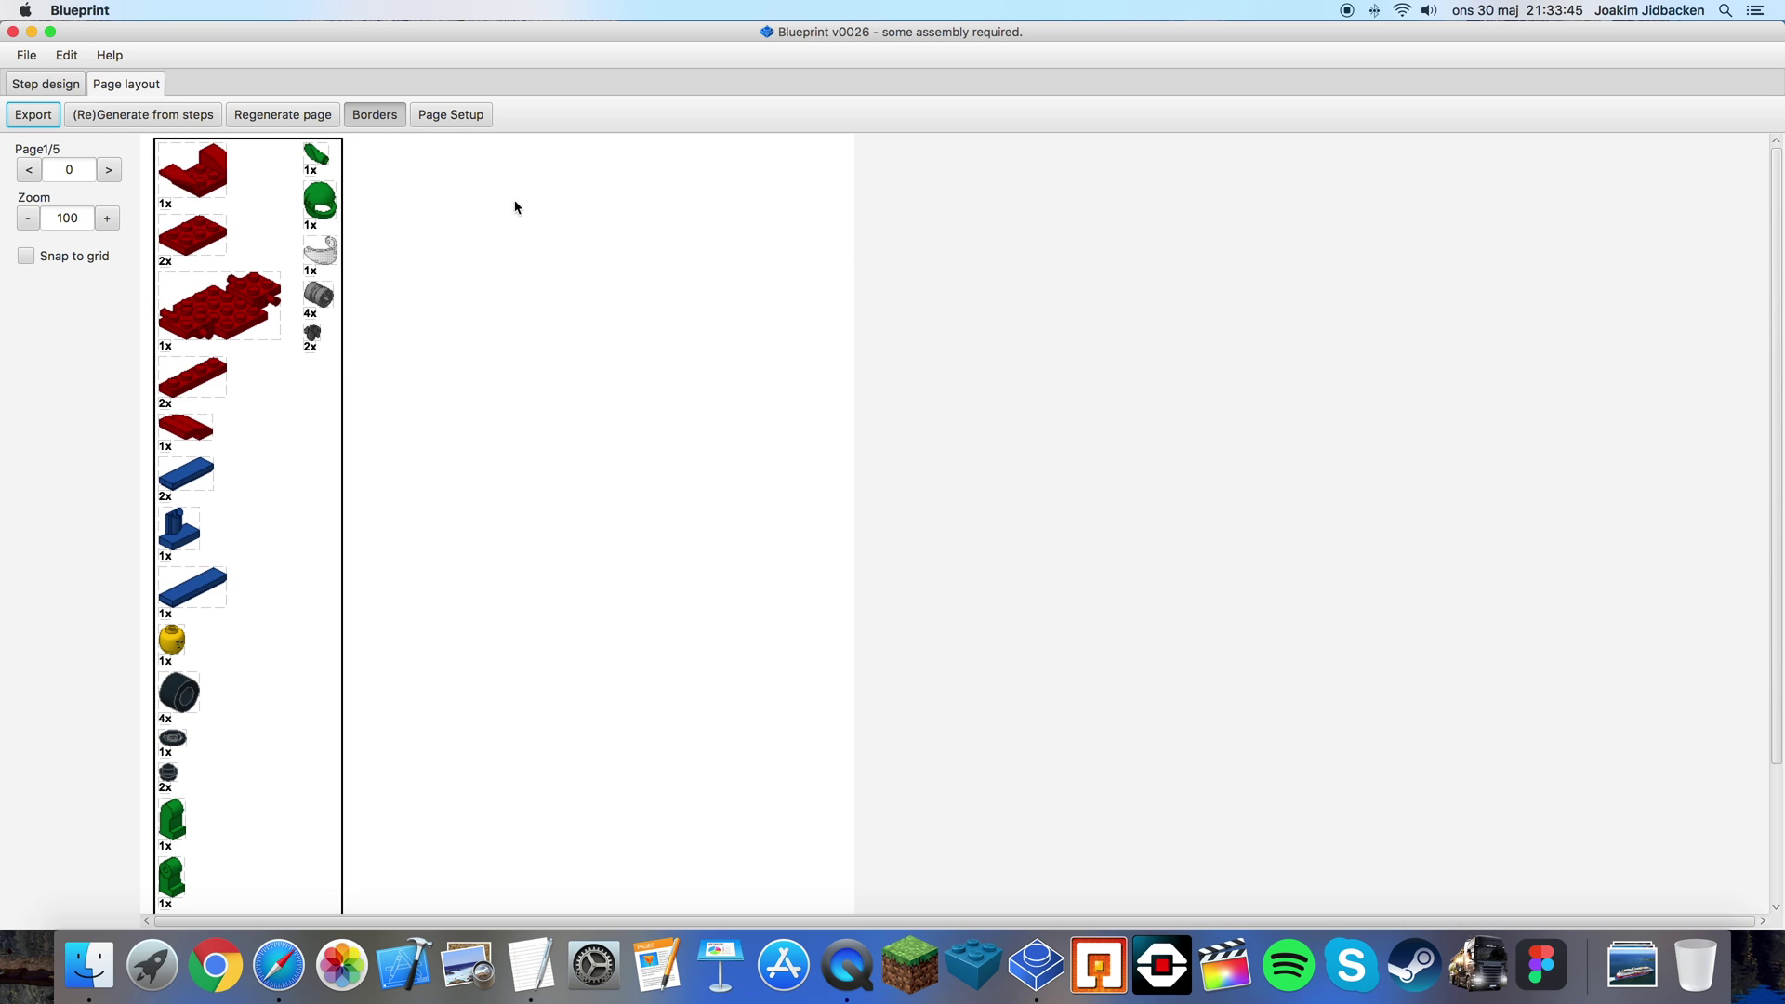
- Save the design from the File menu under the name Gocart
click(27, 55)
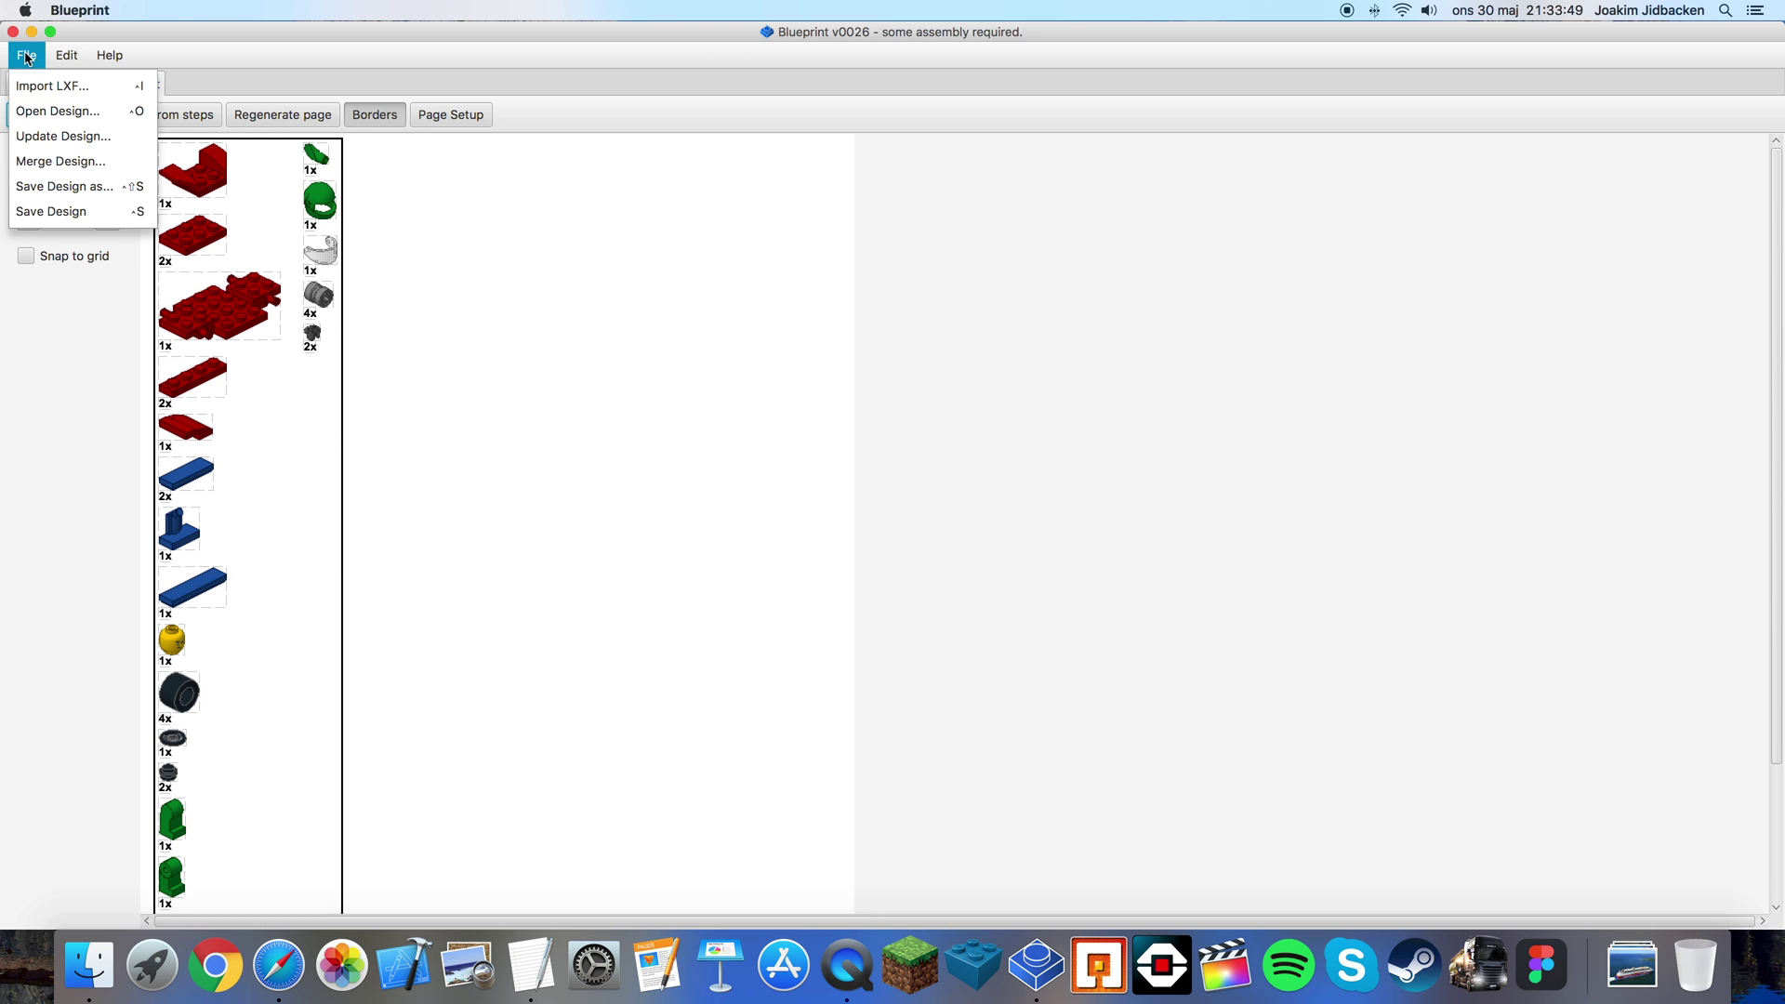
click(58, 212)
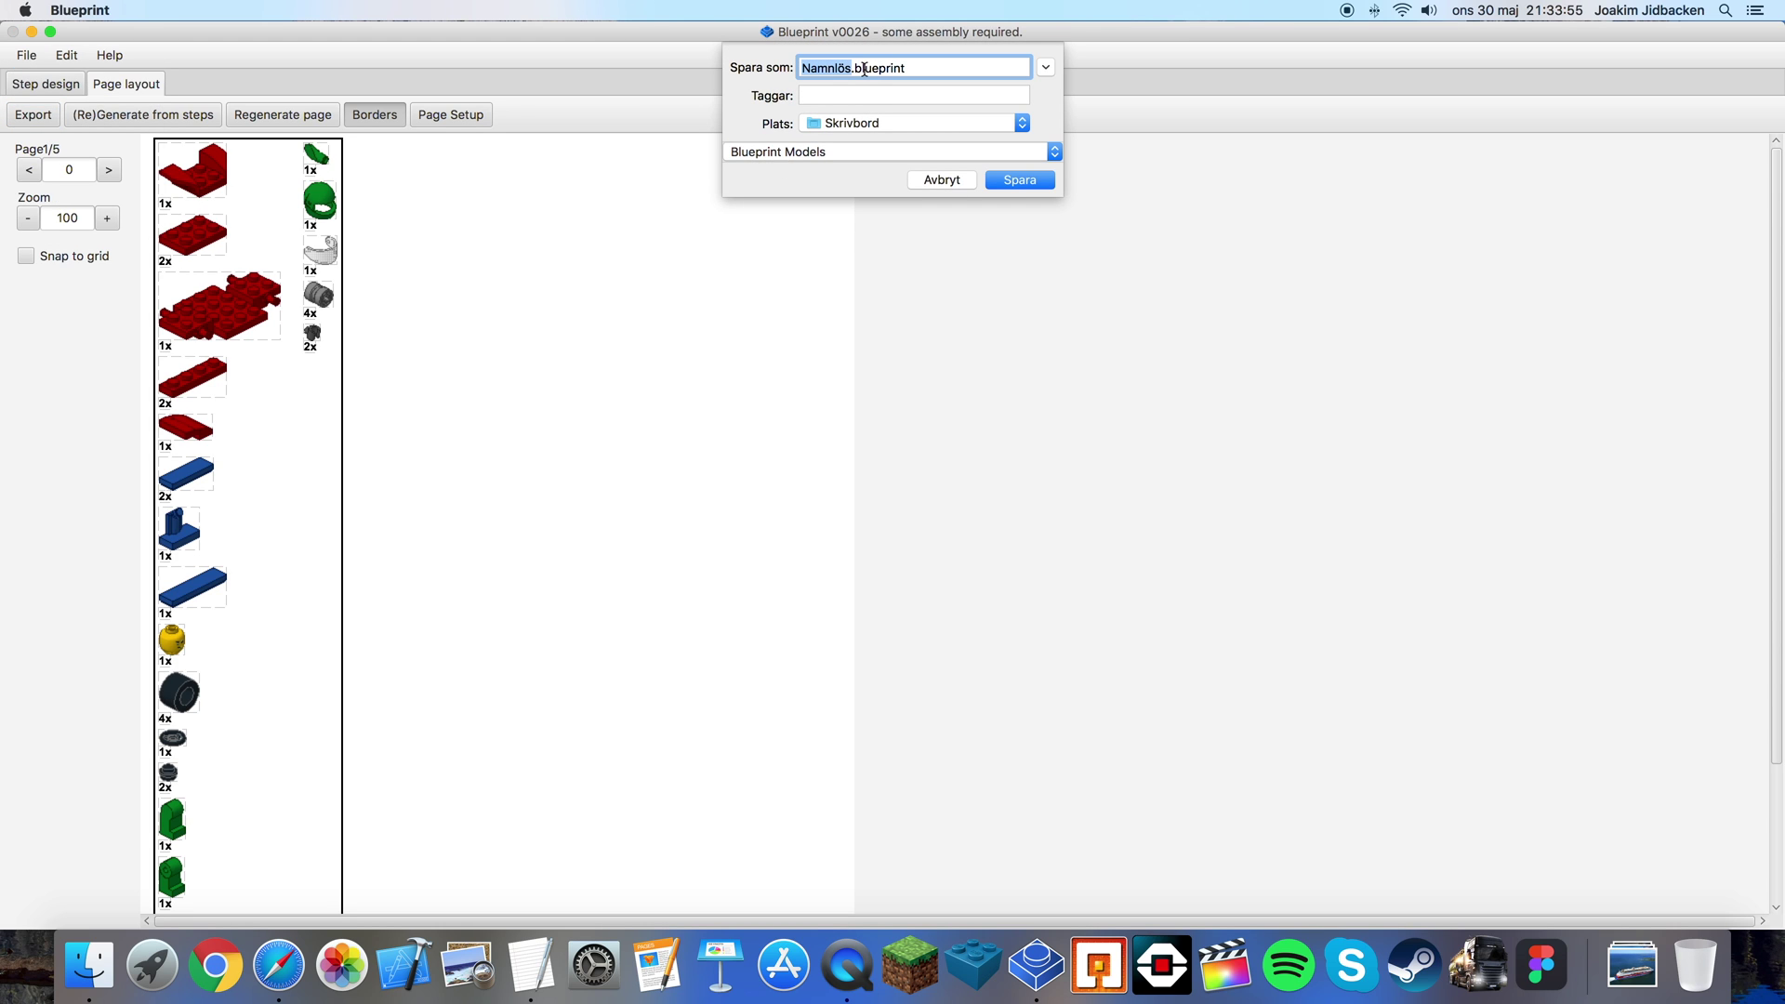
text(Gocart)
click(1023, 181)
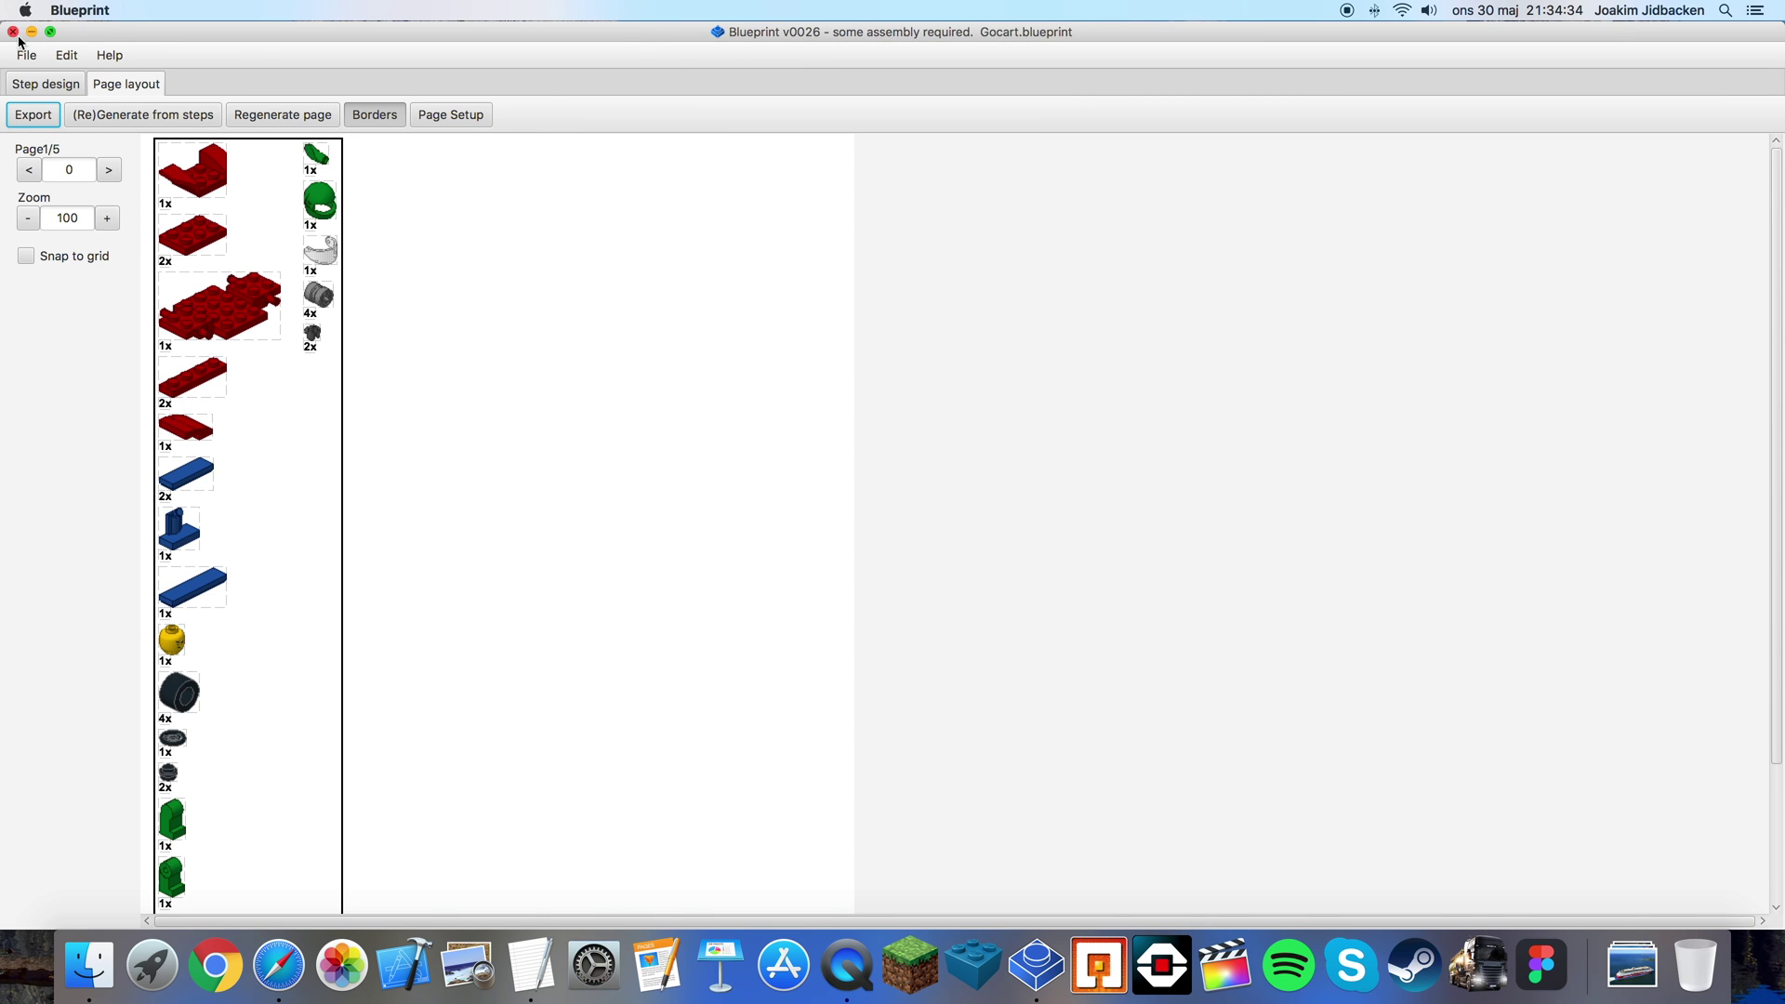
- Close Blueprint and select Gocart.blueprint, Gocart.lxf and Gocart-Instructions.pdf on the desktop in turn
click(13, 32)
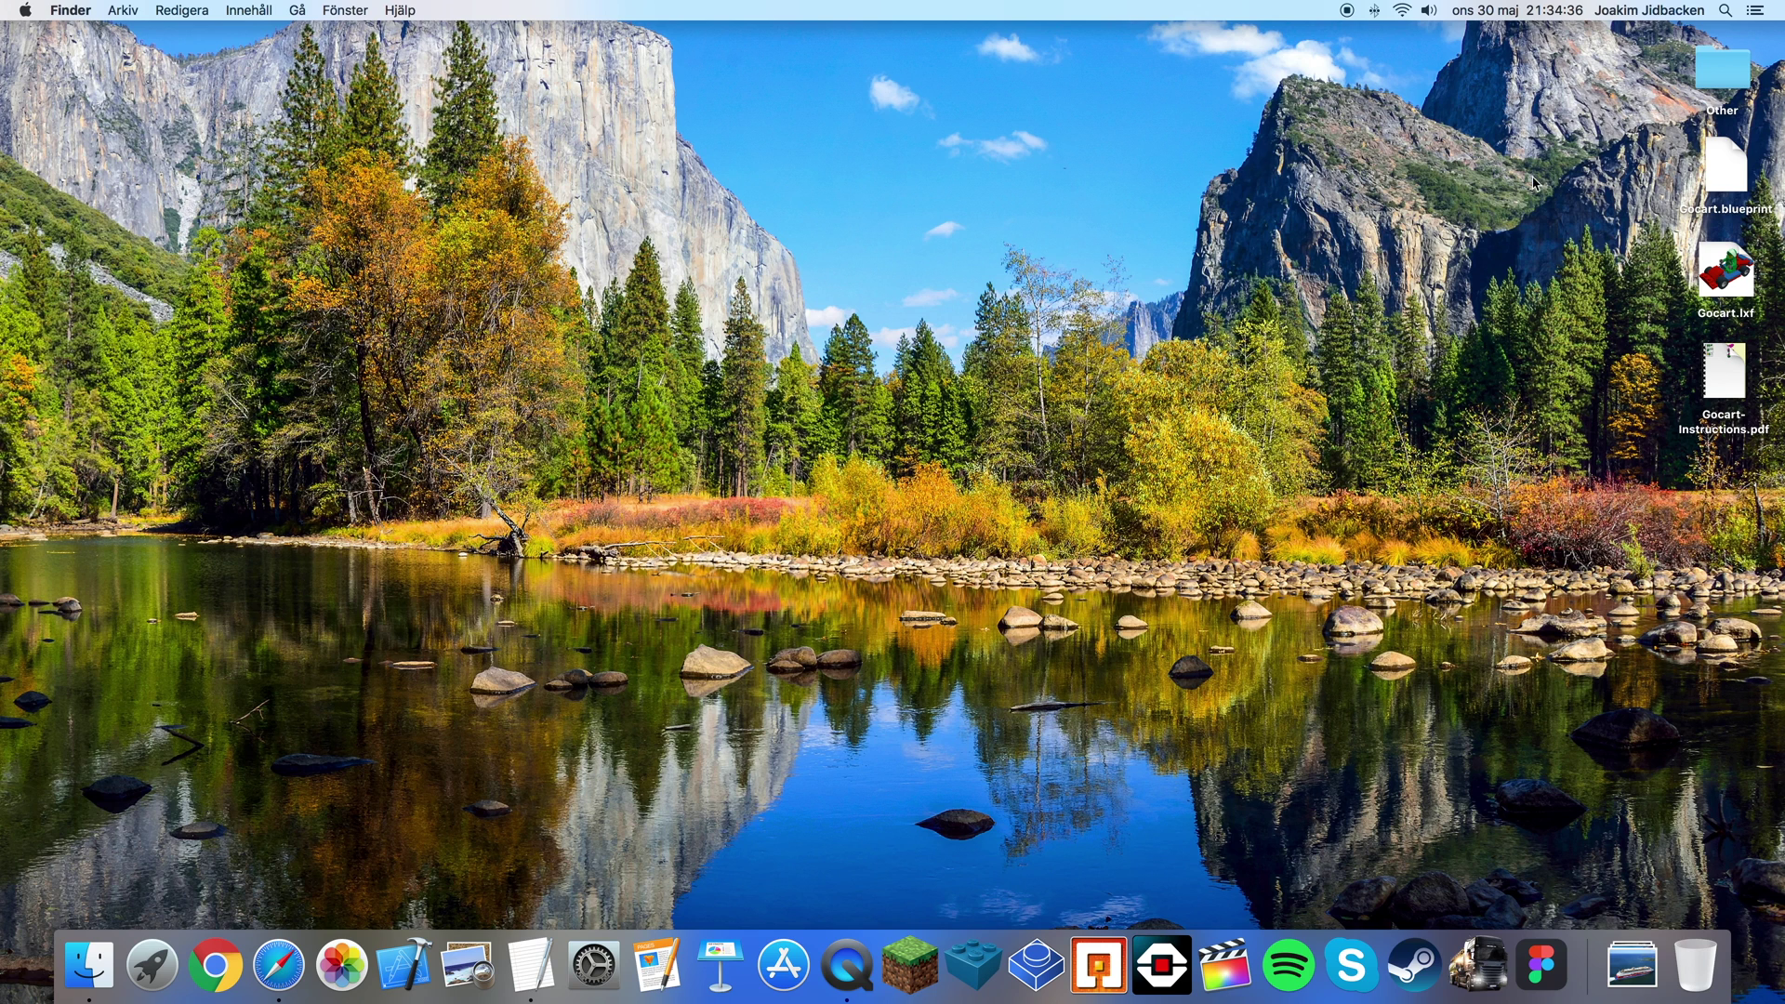
click(1729, 164)
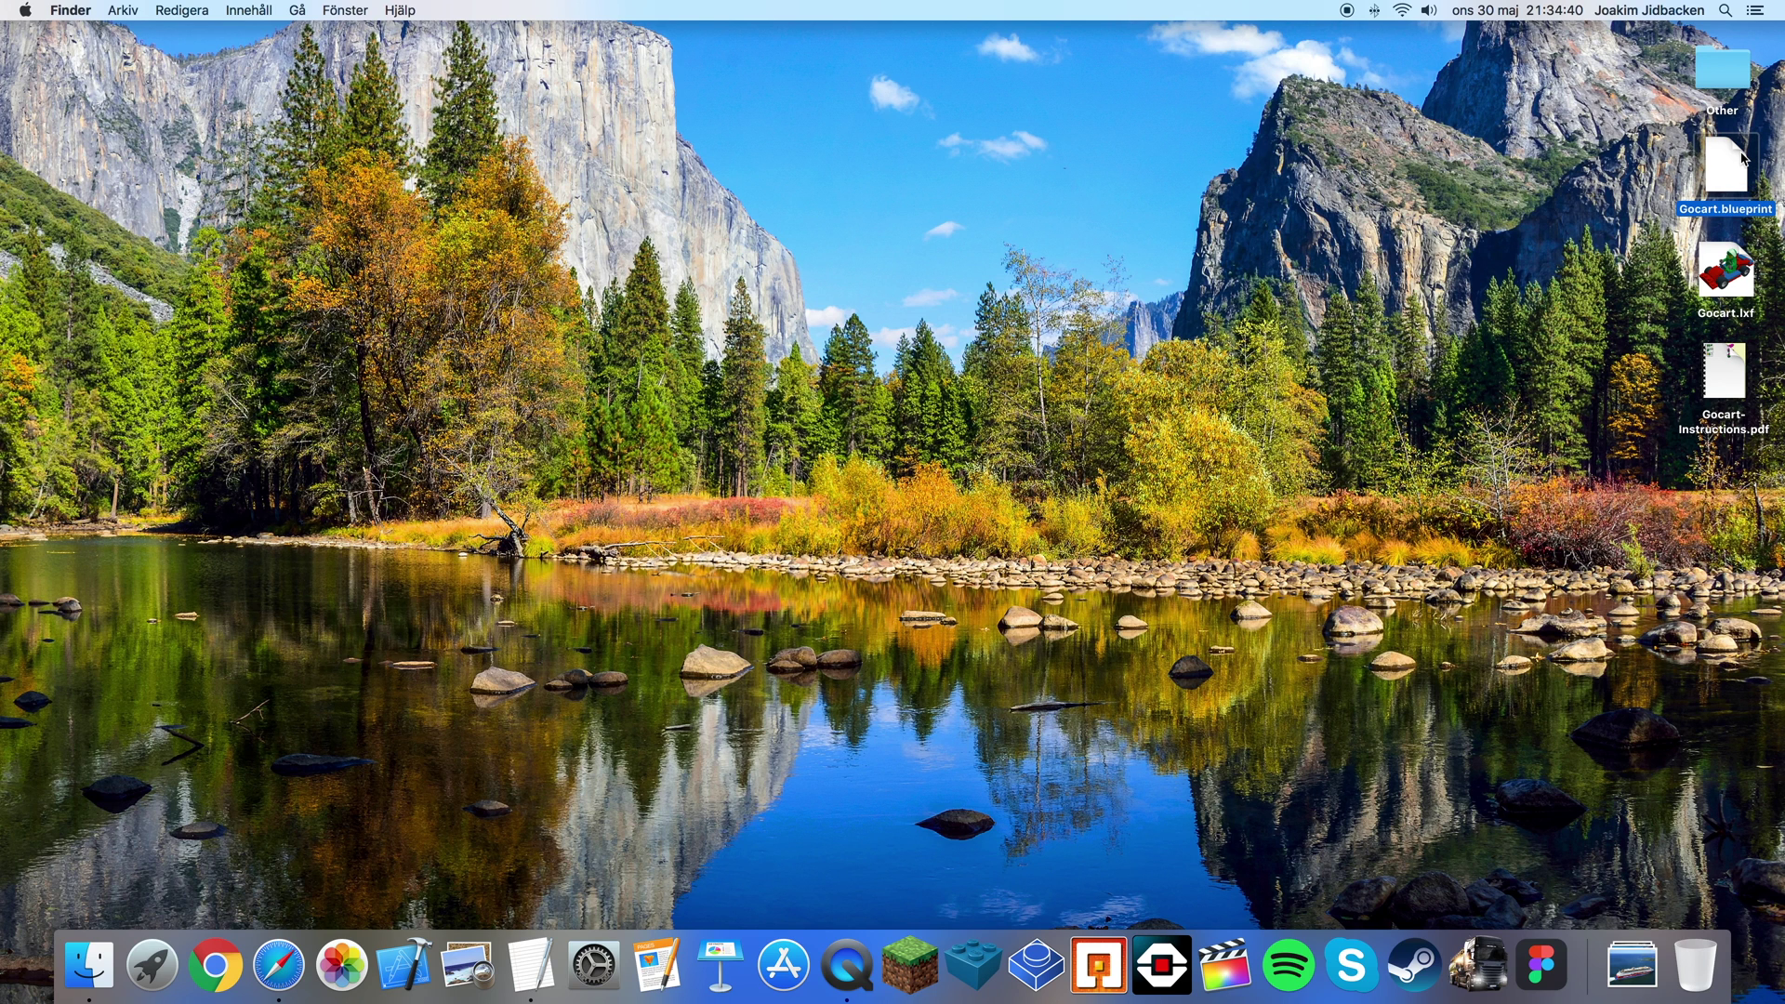
click(1735, 270)
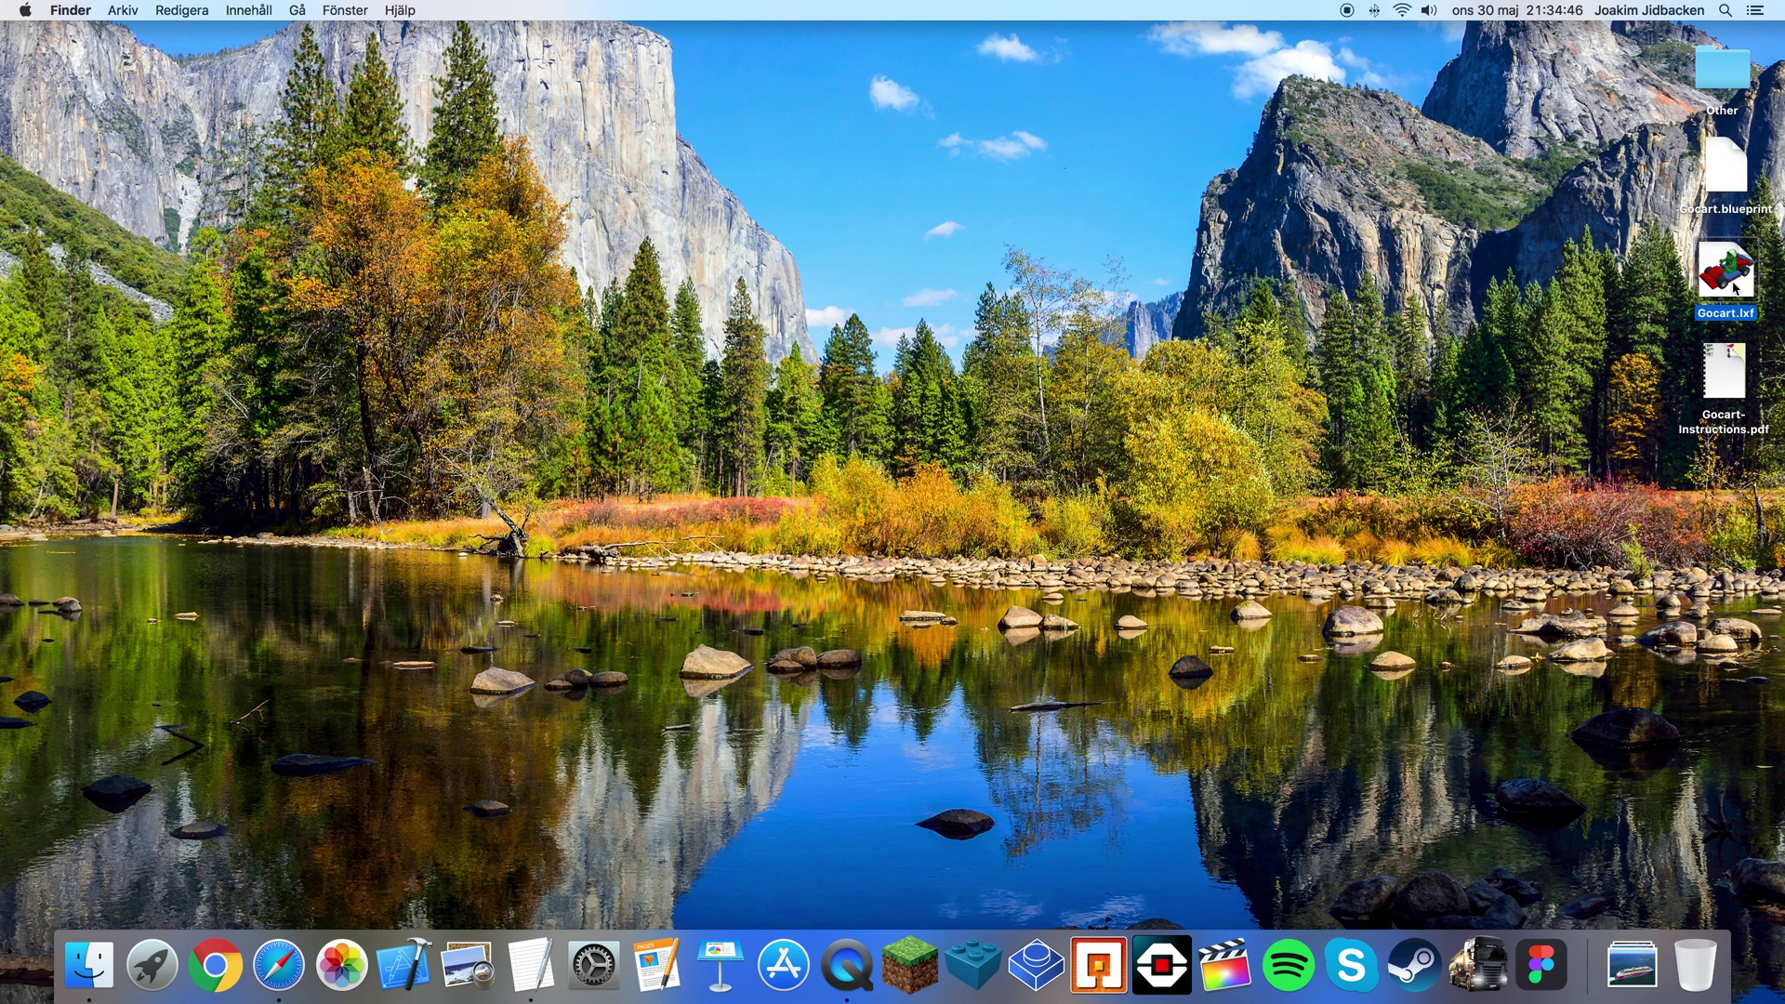
click(1732, 362)
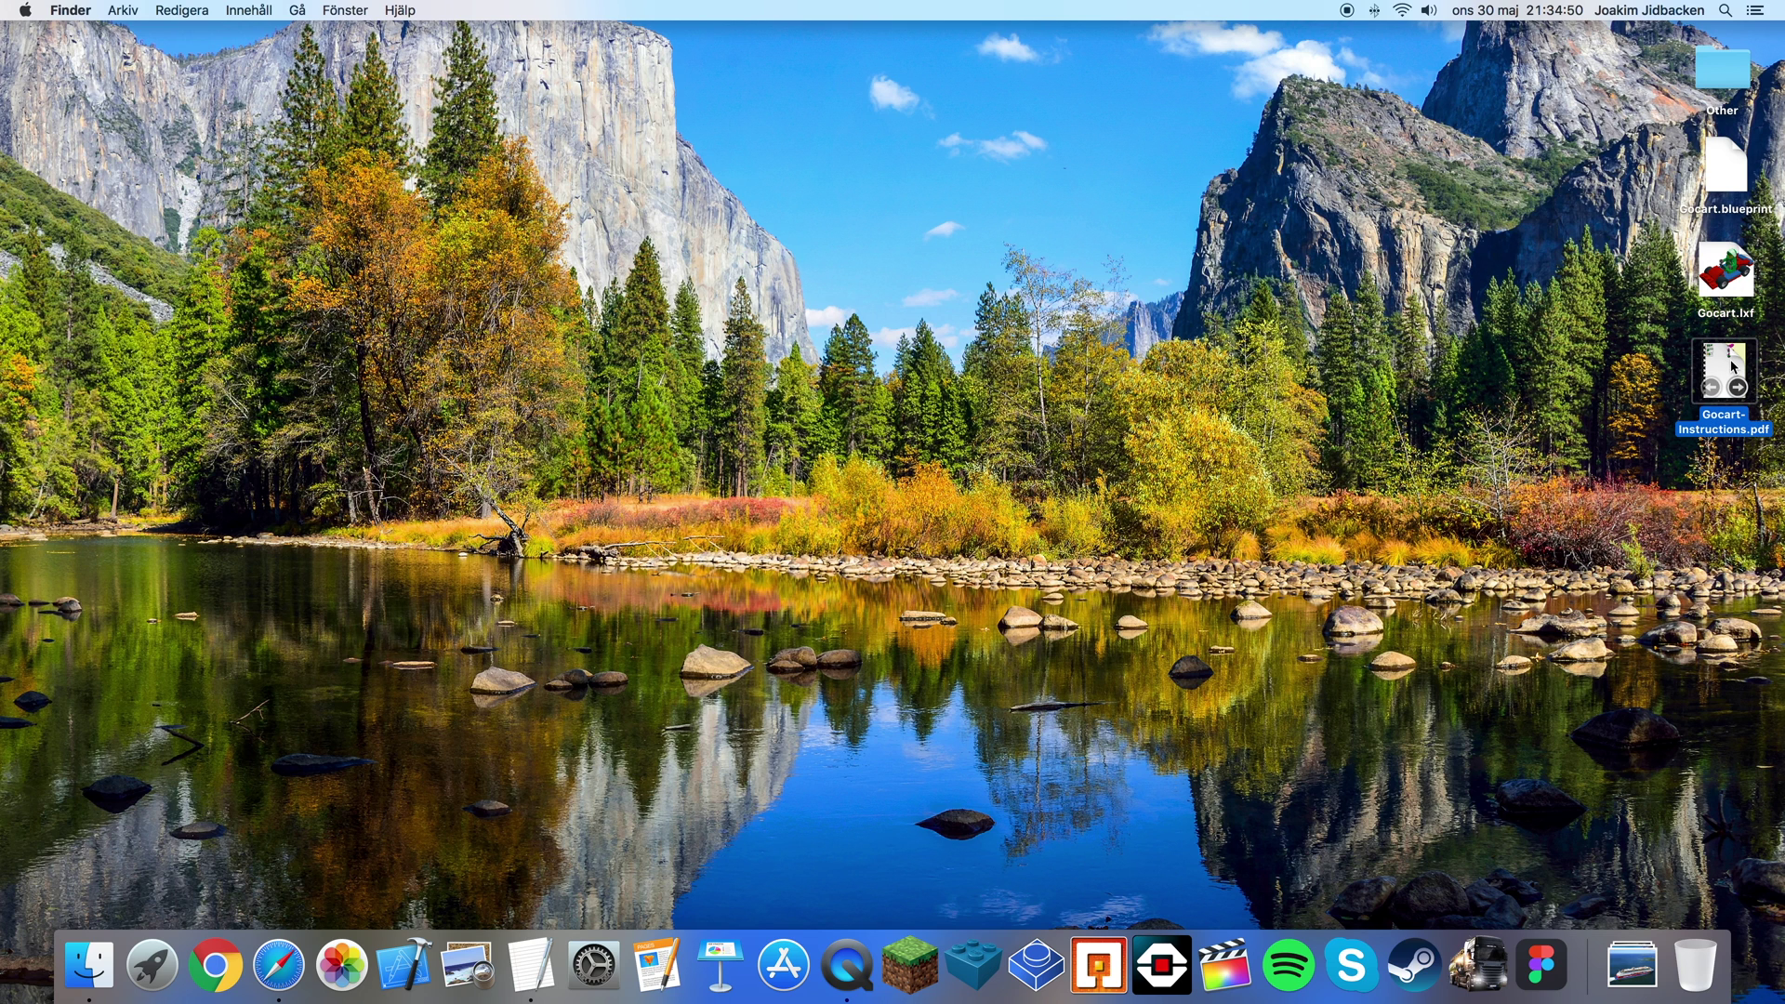
- Open Gocart-Instructions.pdf in Preview and check page 2
double_click(1731, 364)
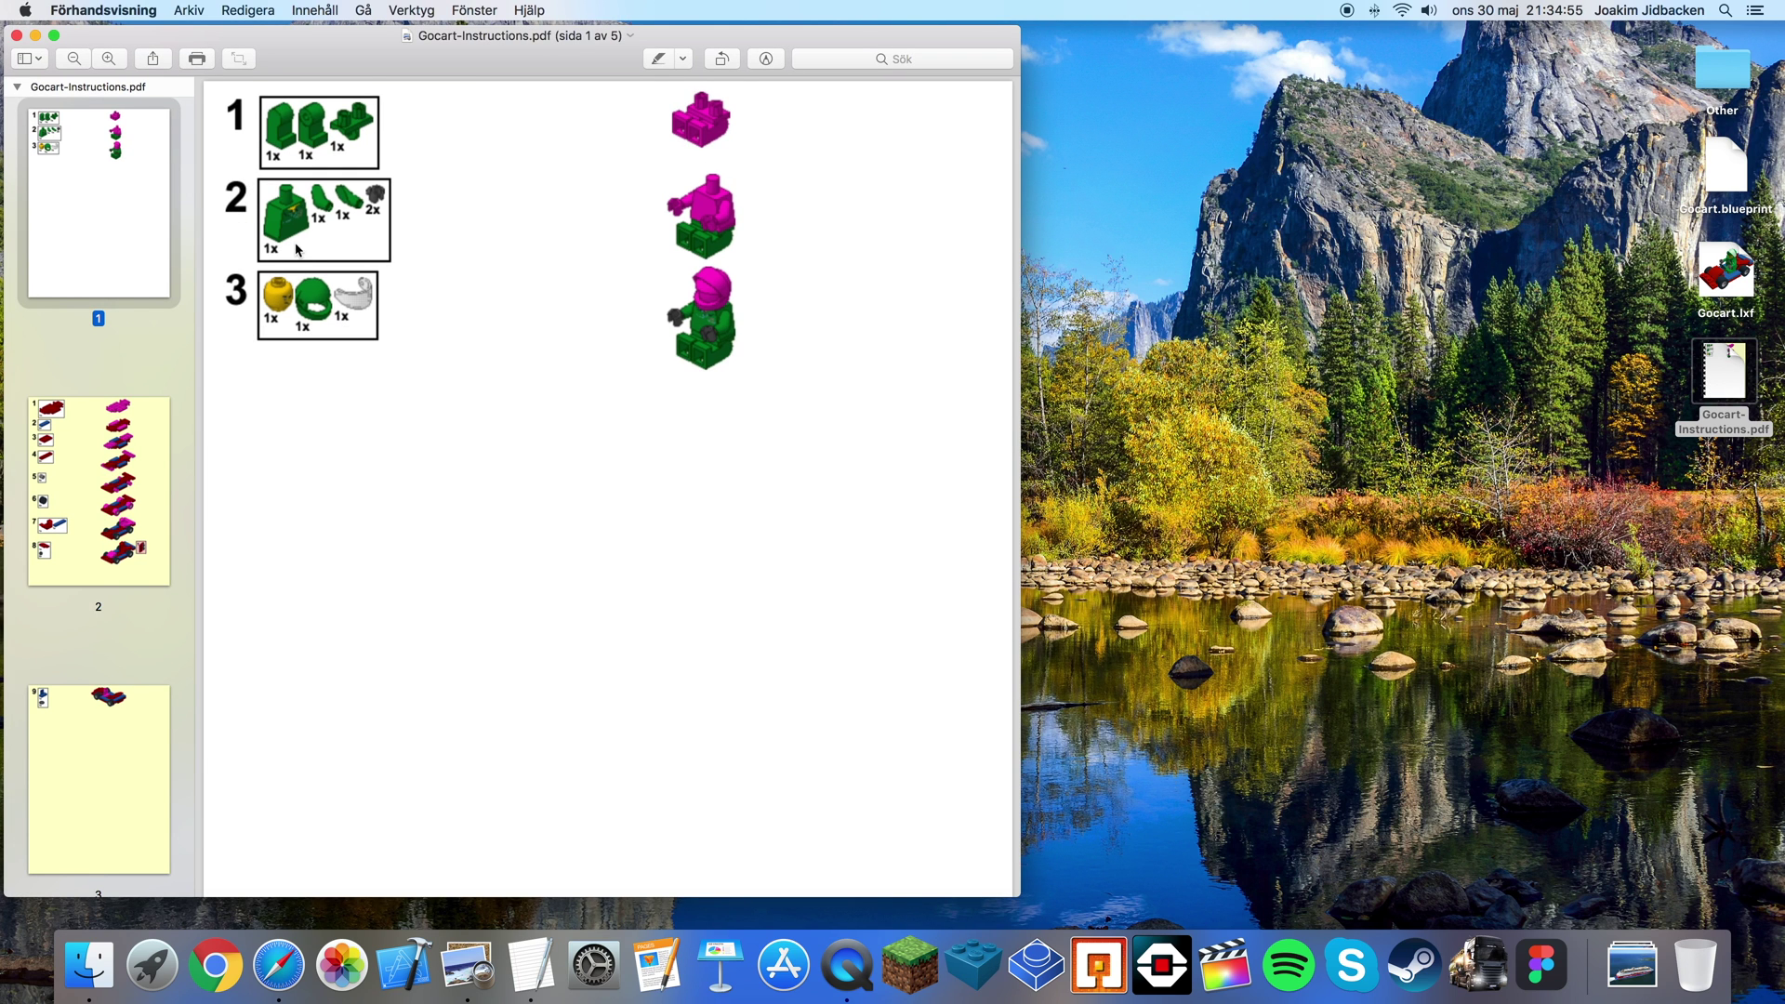
click(146, 472)
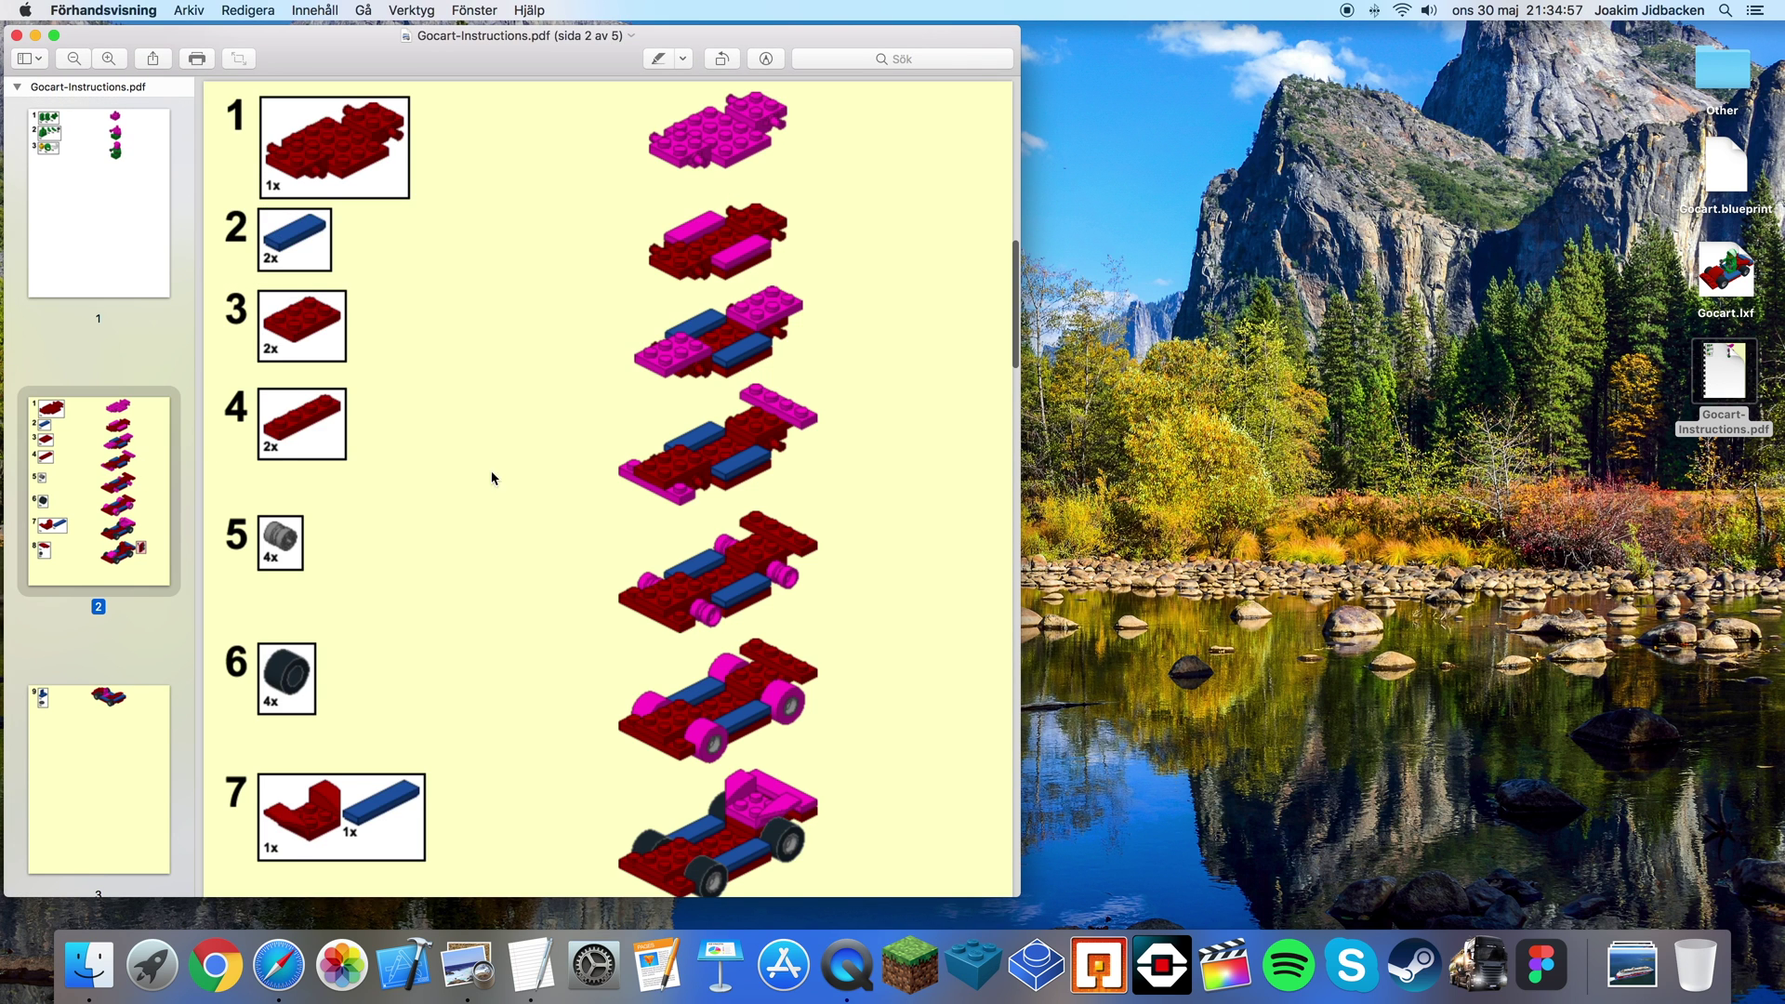
scroll(550, 498, down, 5)
scroll(553, 499, down, 2)
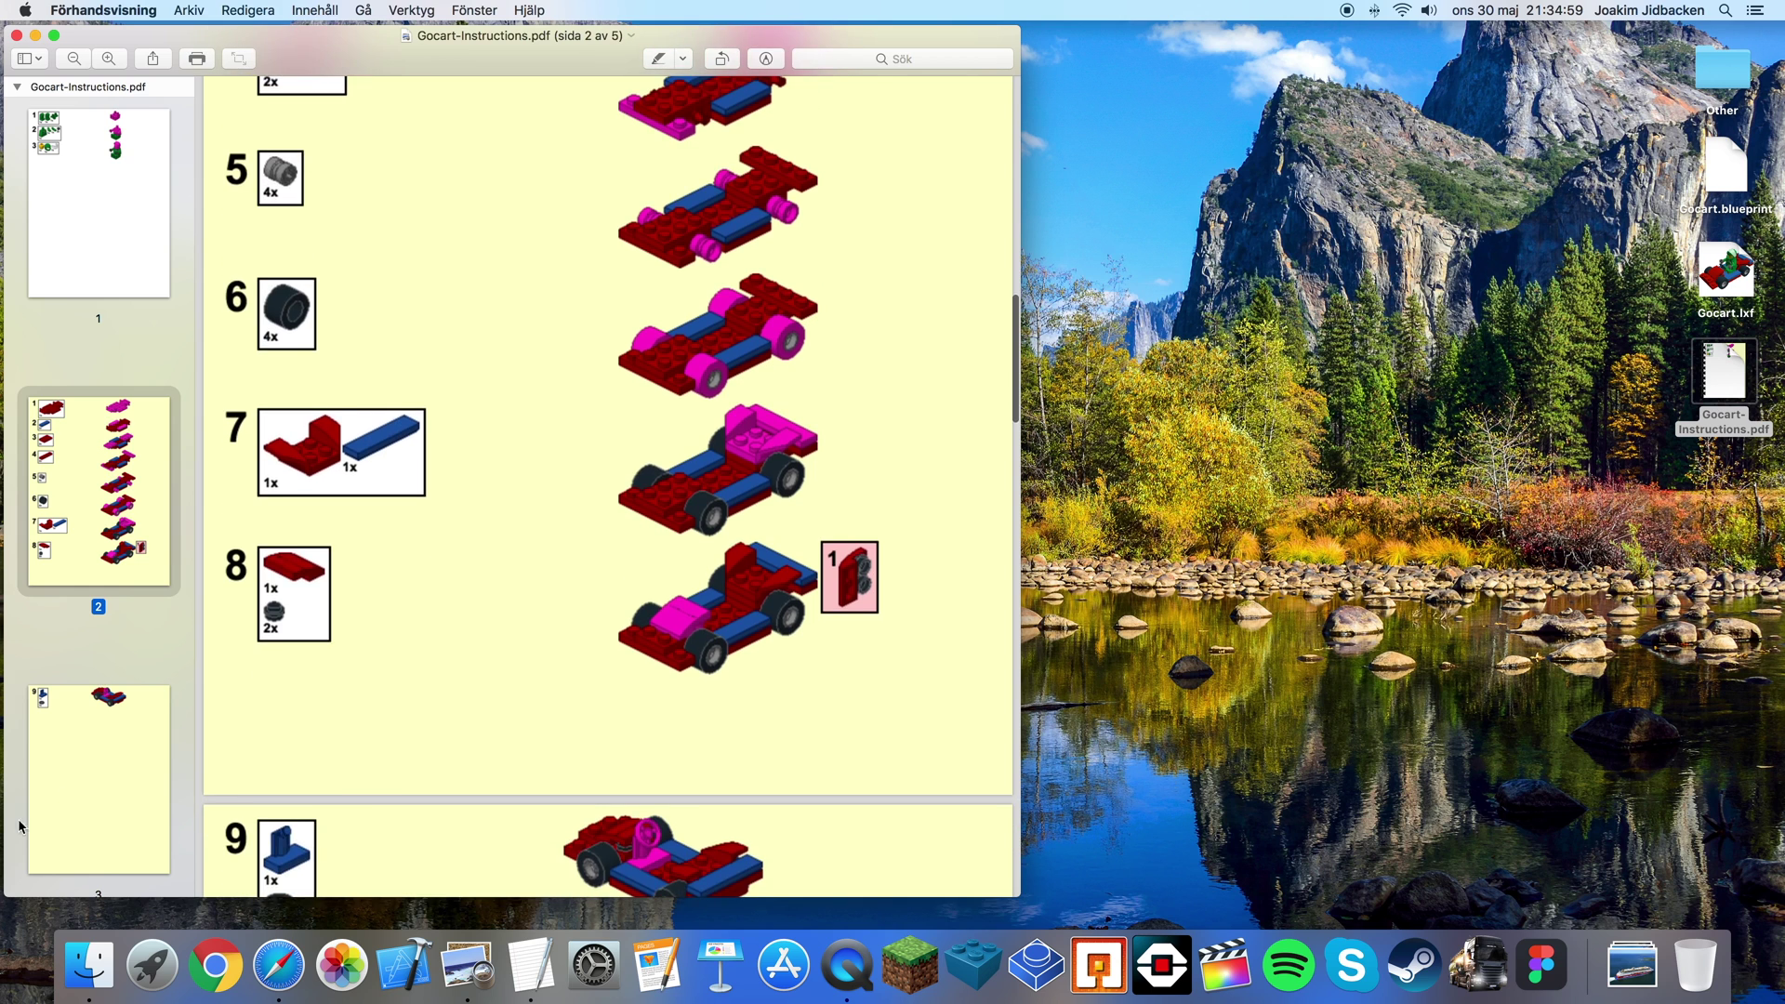
click(116, 553)
- Check pages 3, 4 and 5 (the parts list), then close the PDF
click(100, 745)
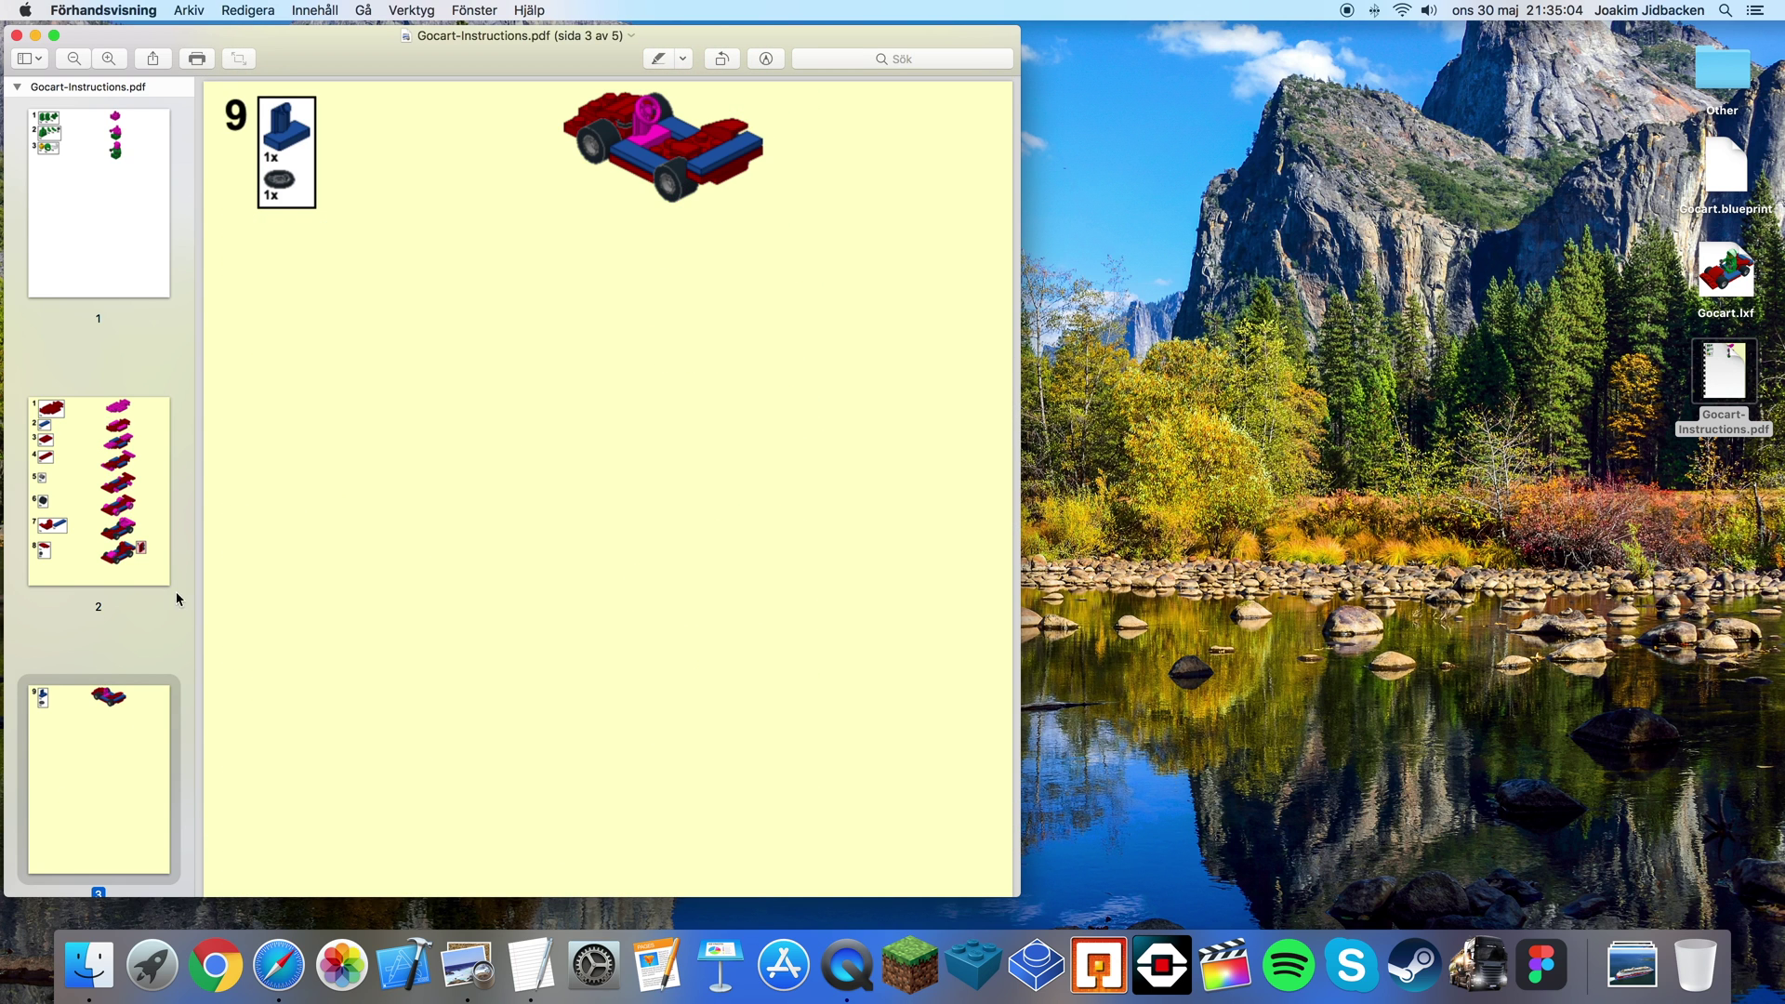
scroll(21, 706, down, 5)
click(70, 739)
scroll(70, 739, down, 3)
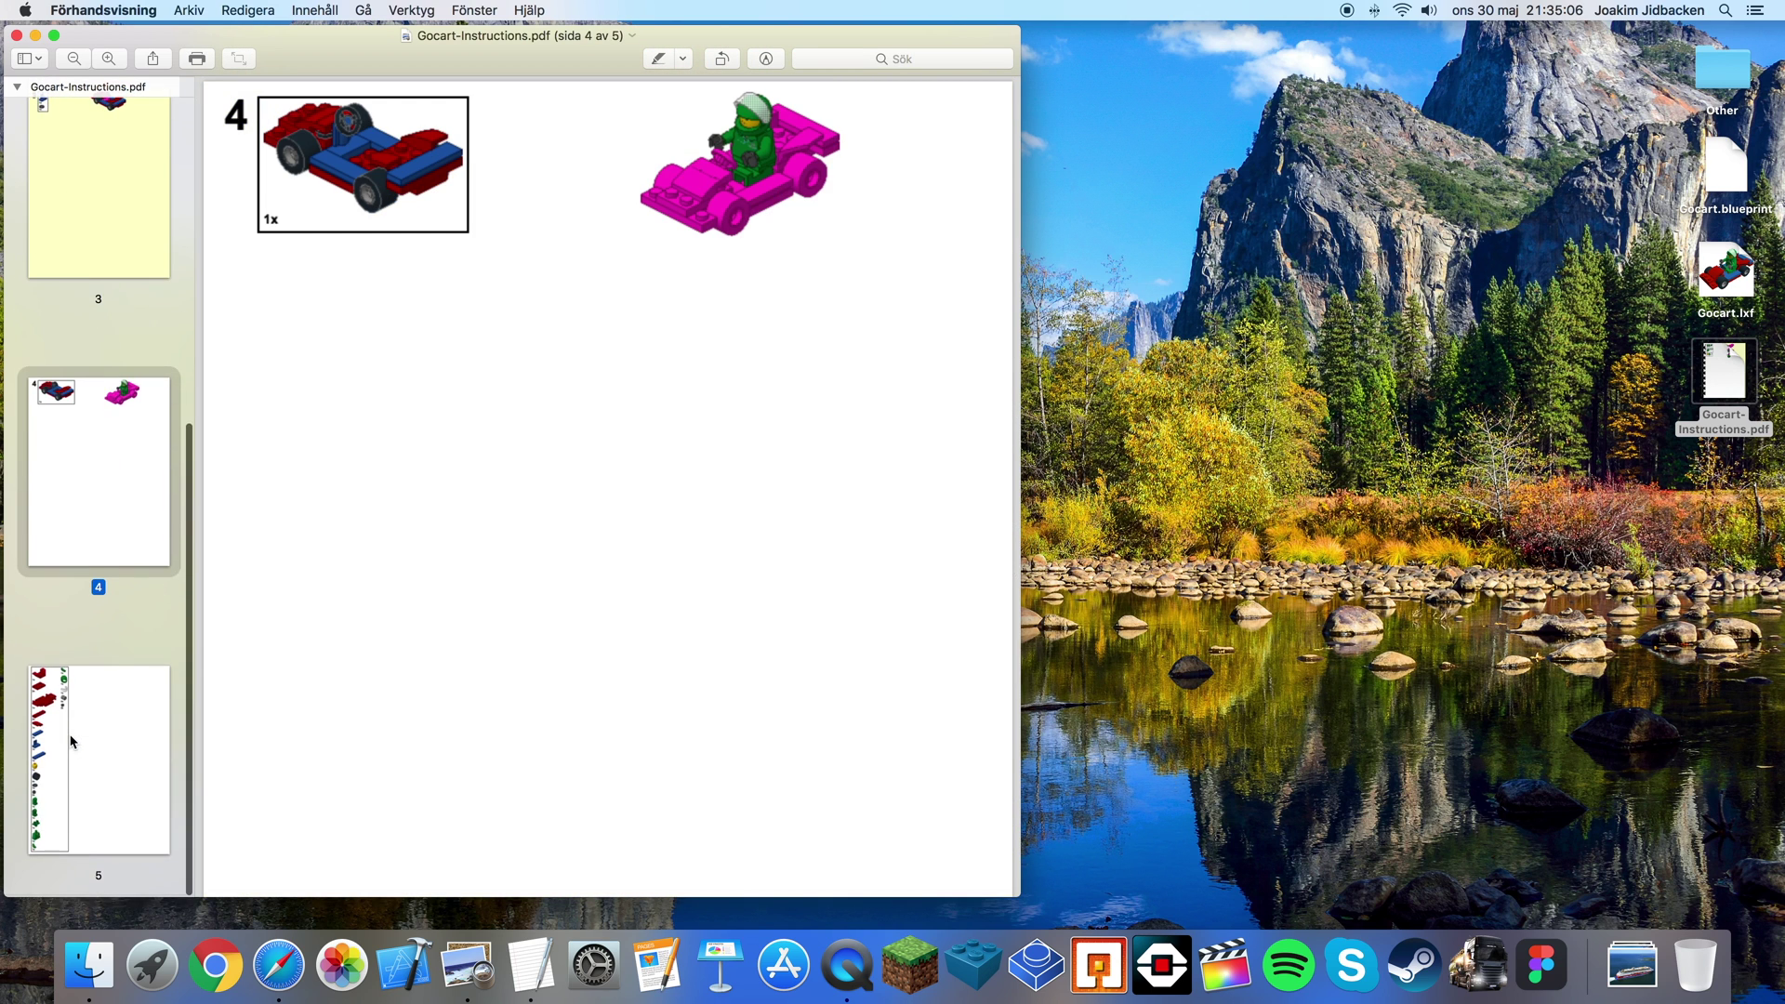
click(93, 711)
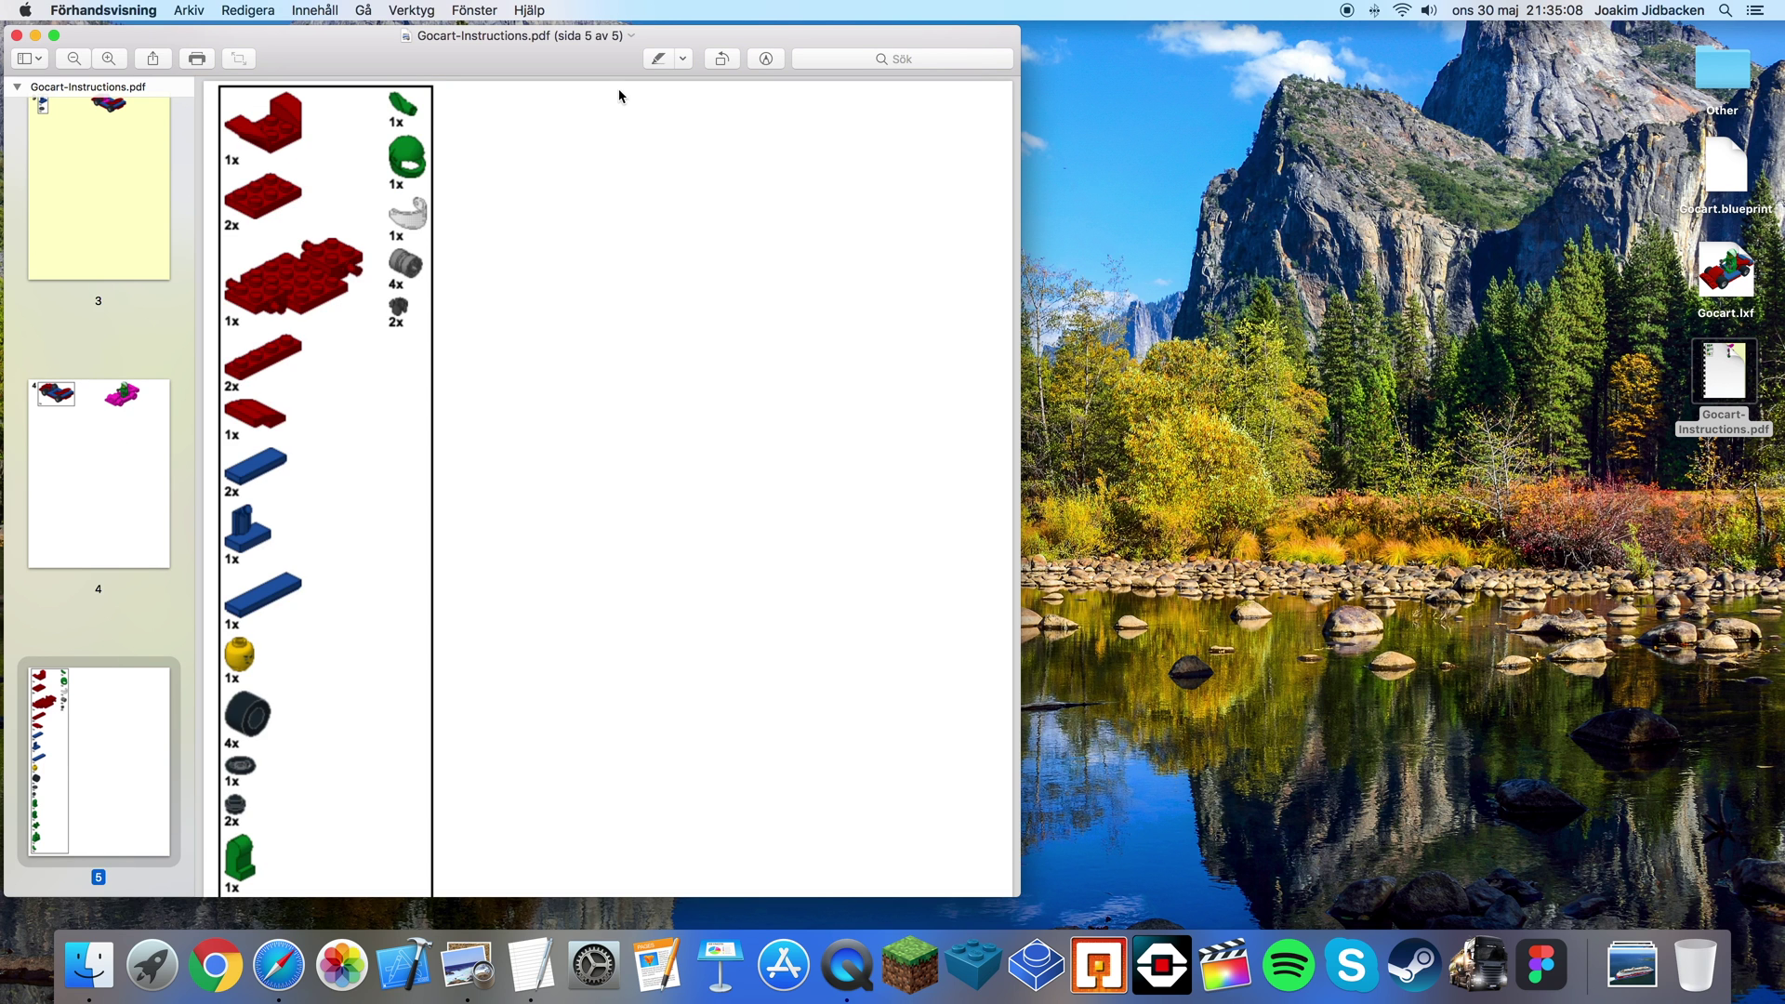
scroll(521, 171, up, 3)
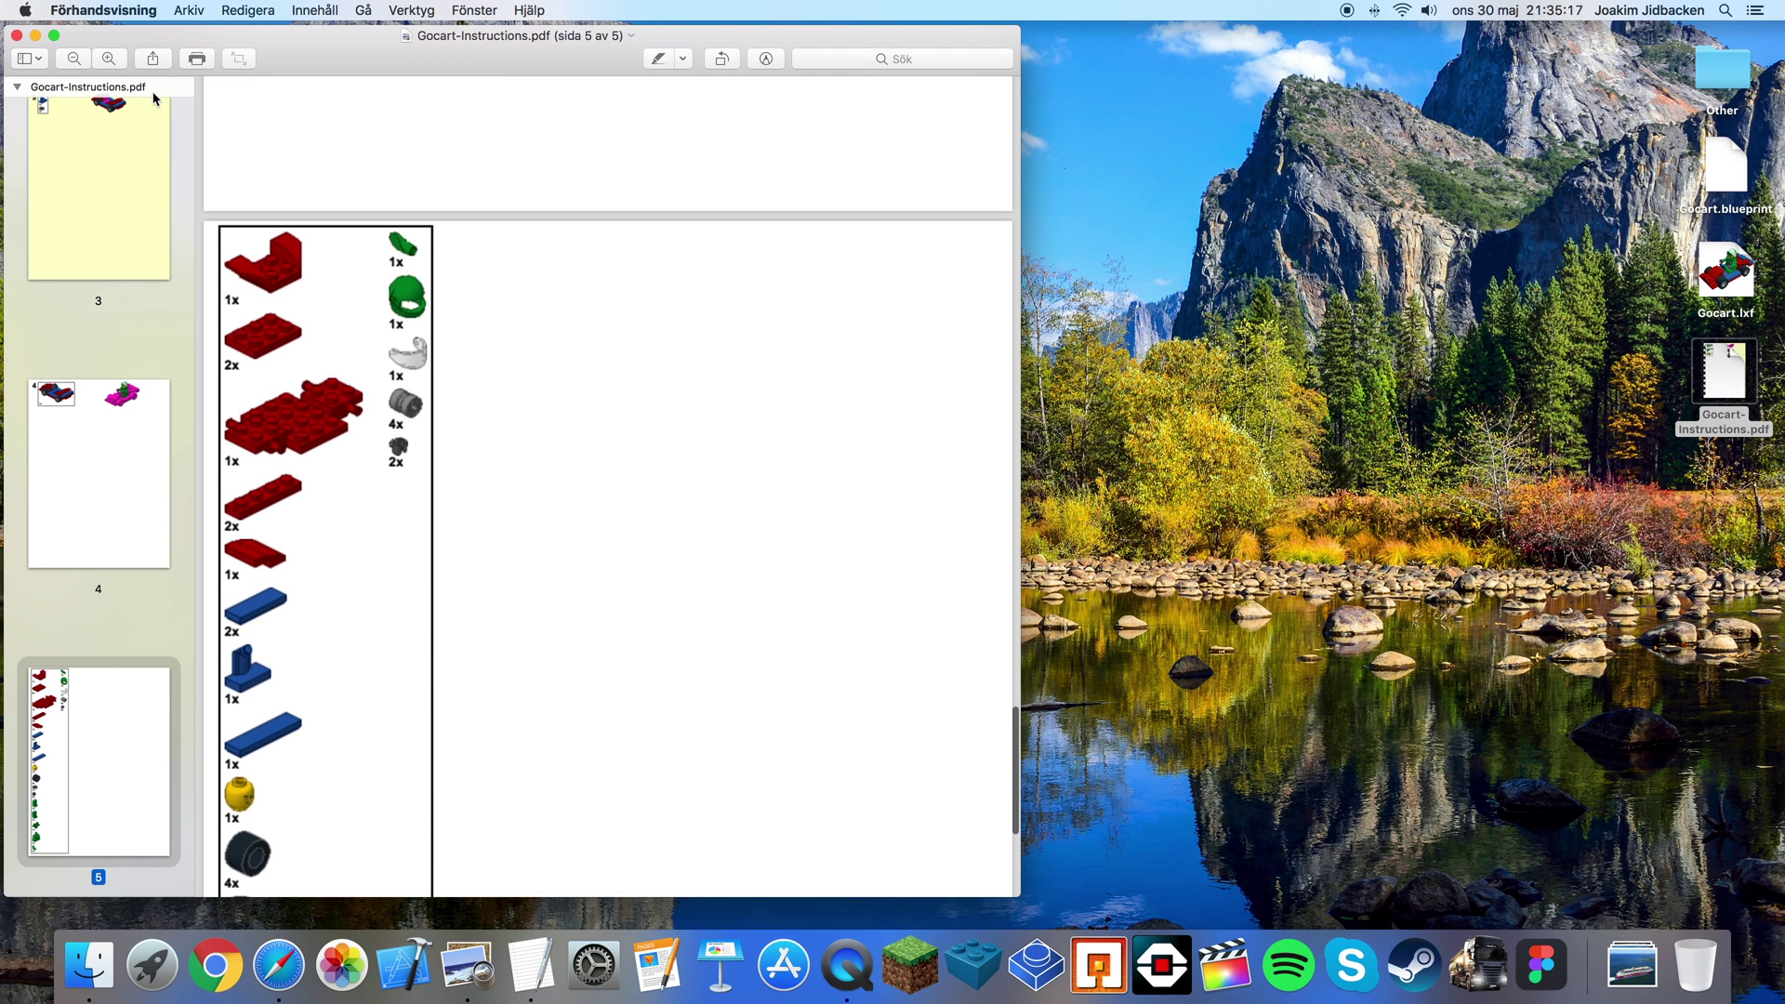
click(18, 37)
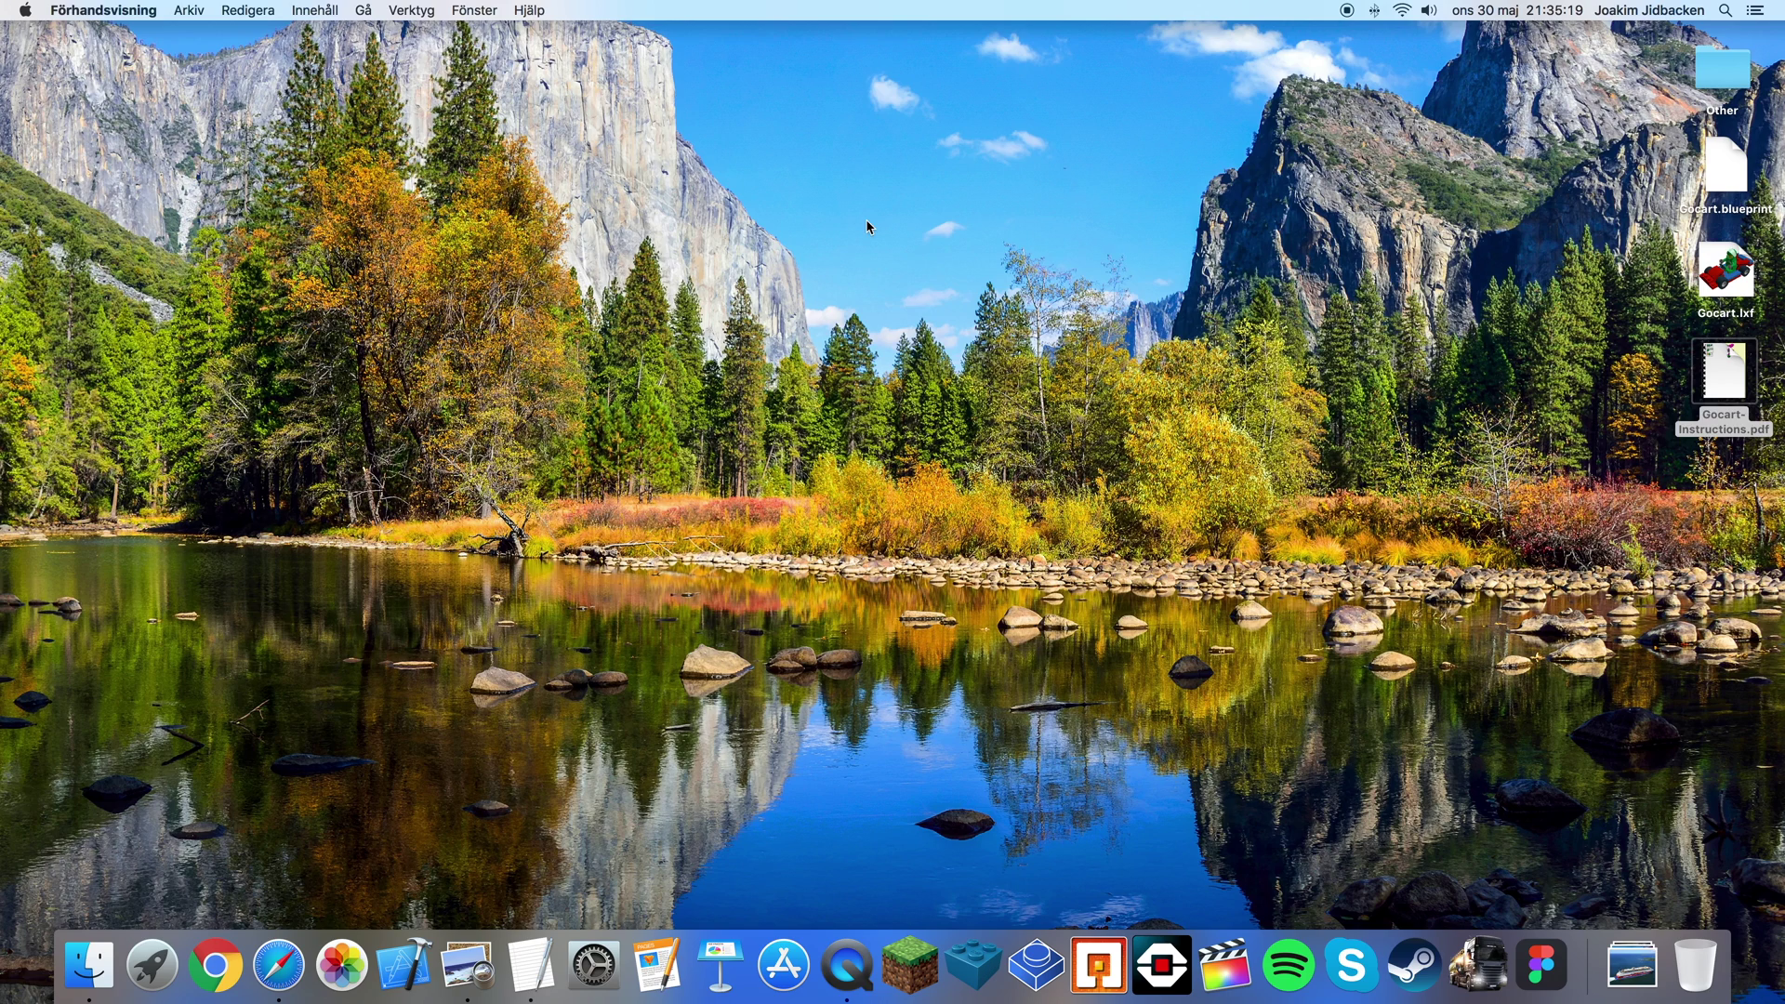